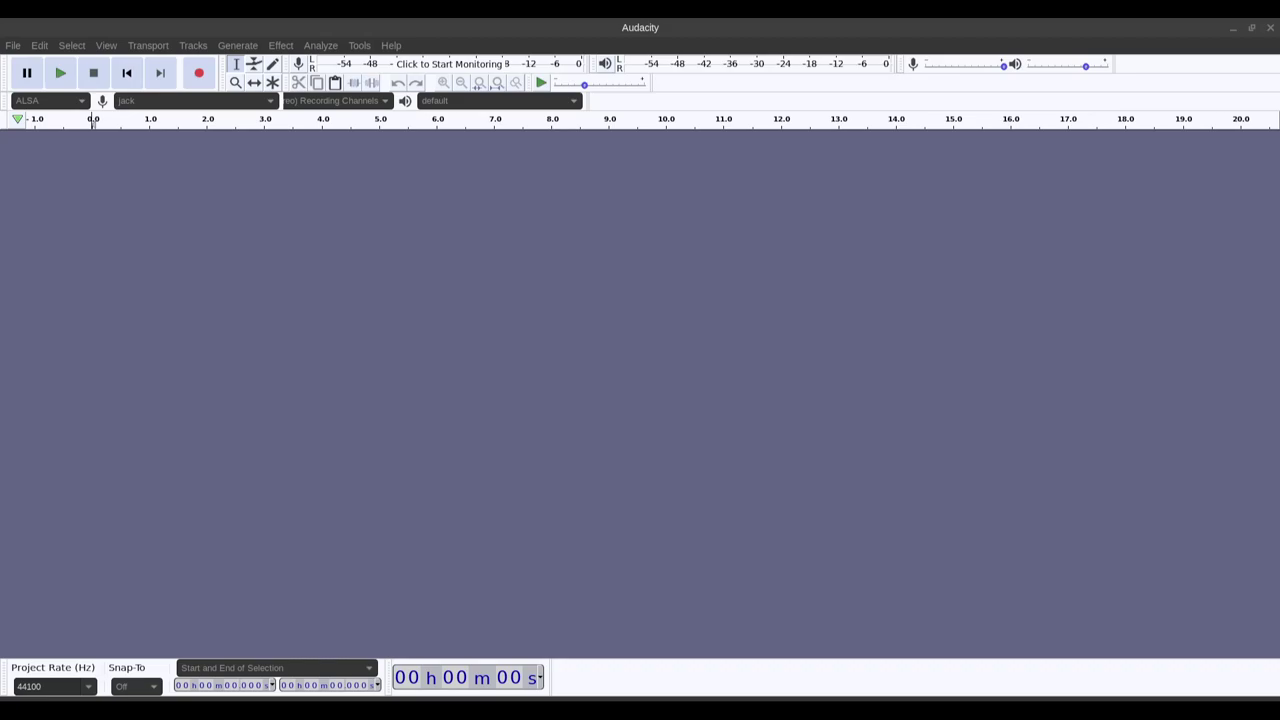
Import the Drum N Bass 1 loop into the empty Audacity project and play it.
left_click_drag(430, 263, 338, 260)
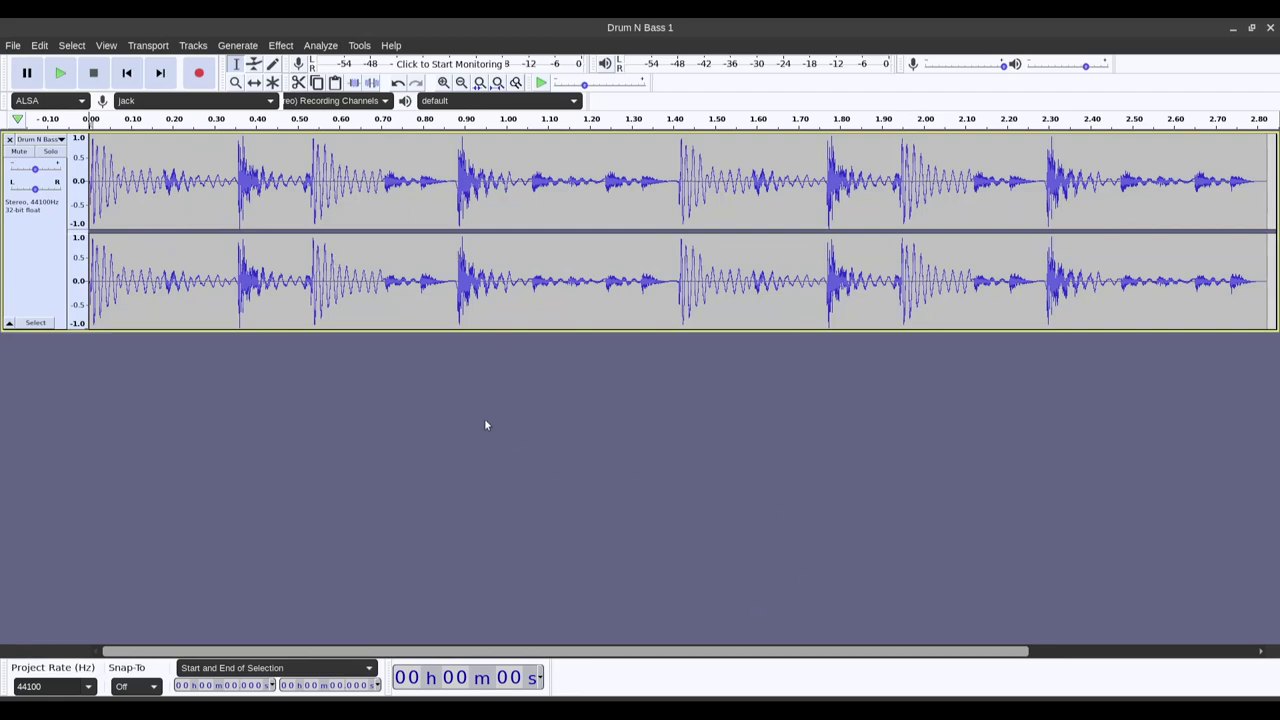
left_click(60, 73)
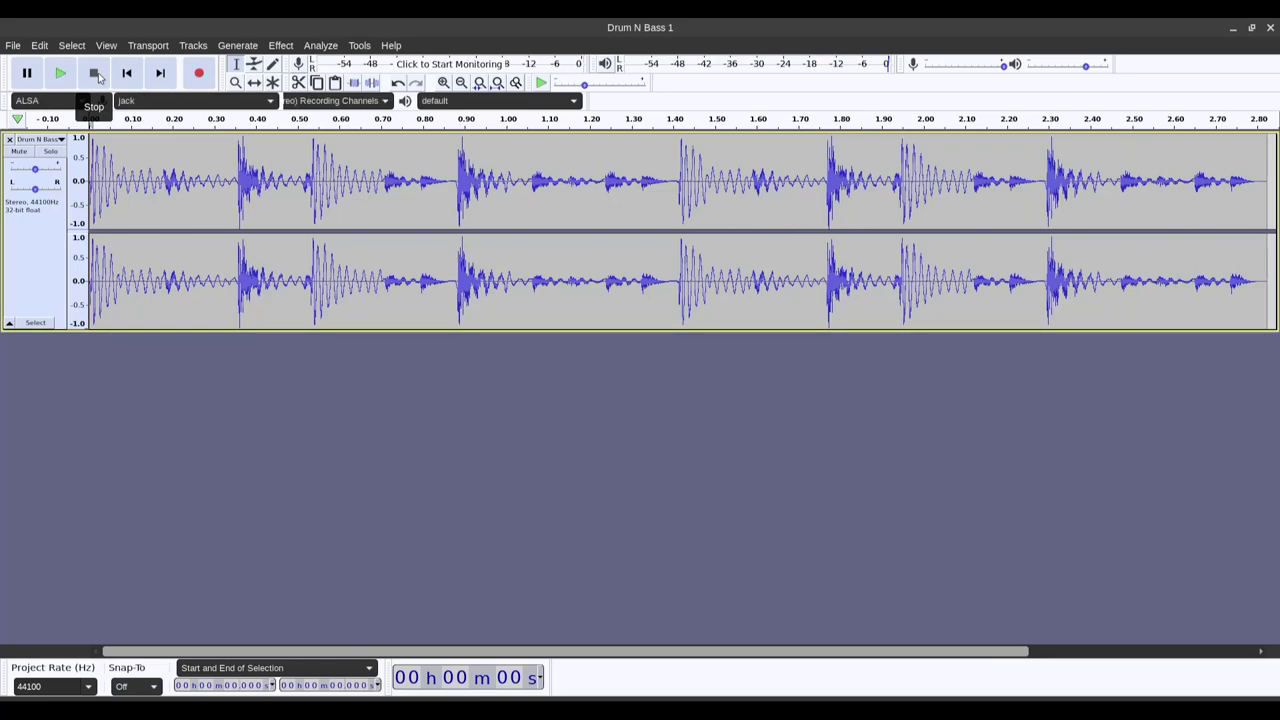
Switch to the Kit Editor, add the drum loop to the first slot of kit 16, and turn Dither off and back on.
left_click(476, 714)
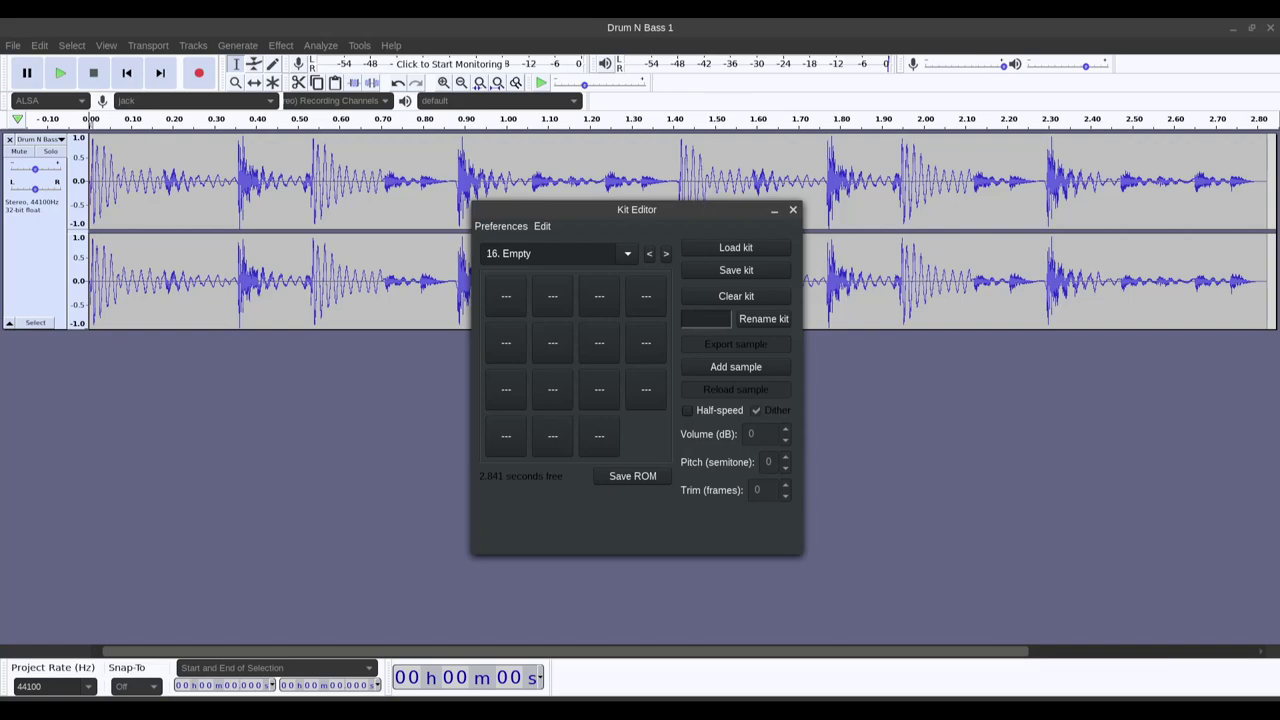
left_click_drag(1031, 263, 510, 300)
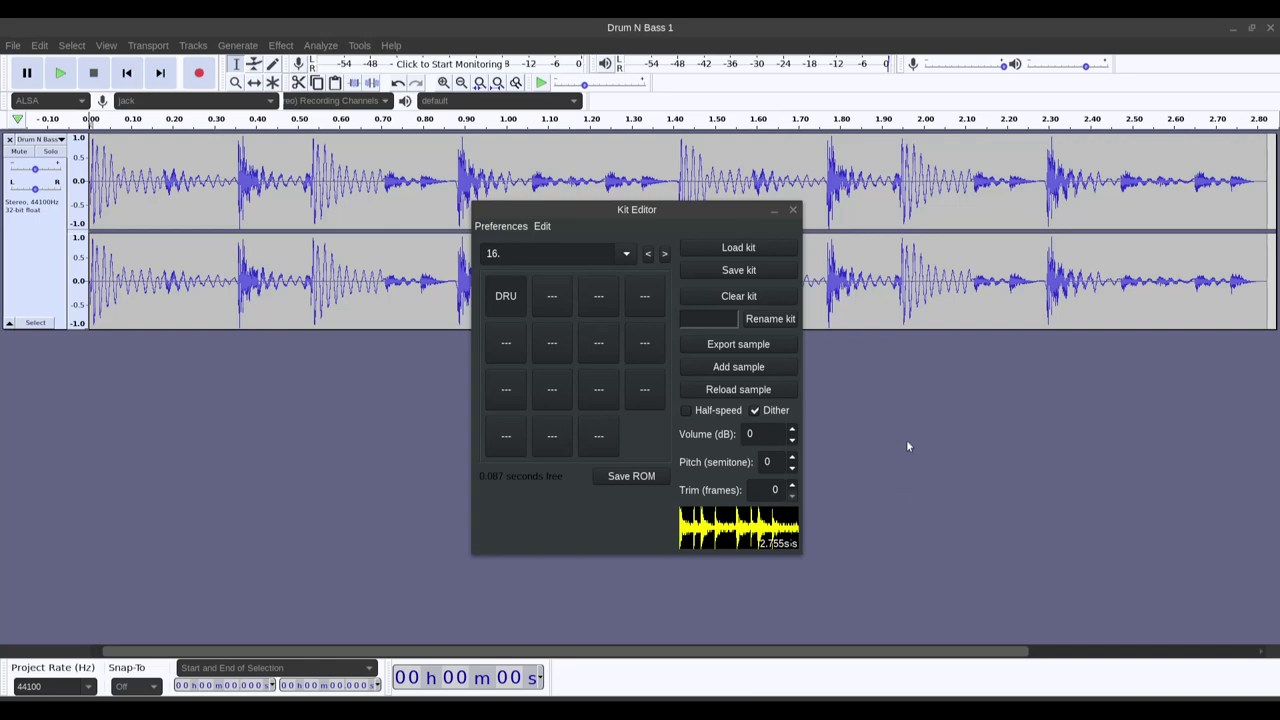
left_click(776, 412)
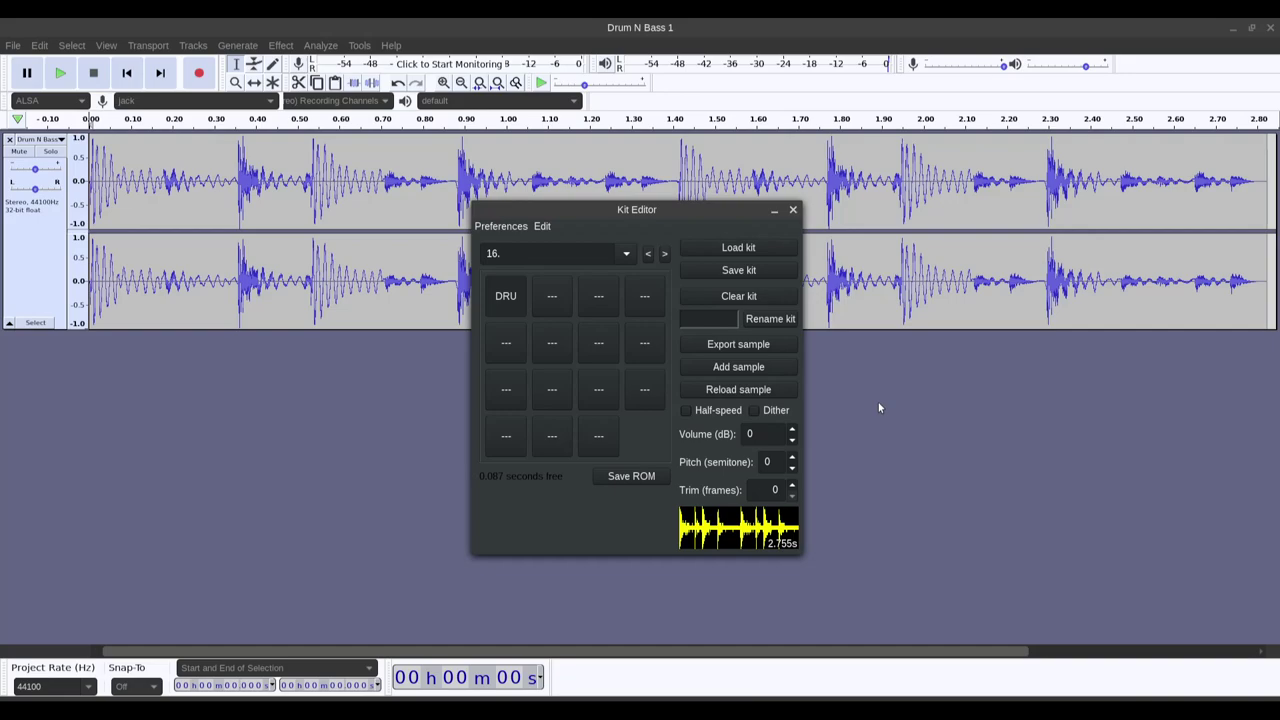
left_click(768, 410)
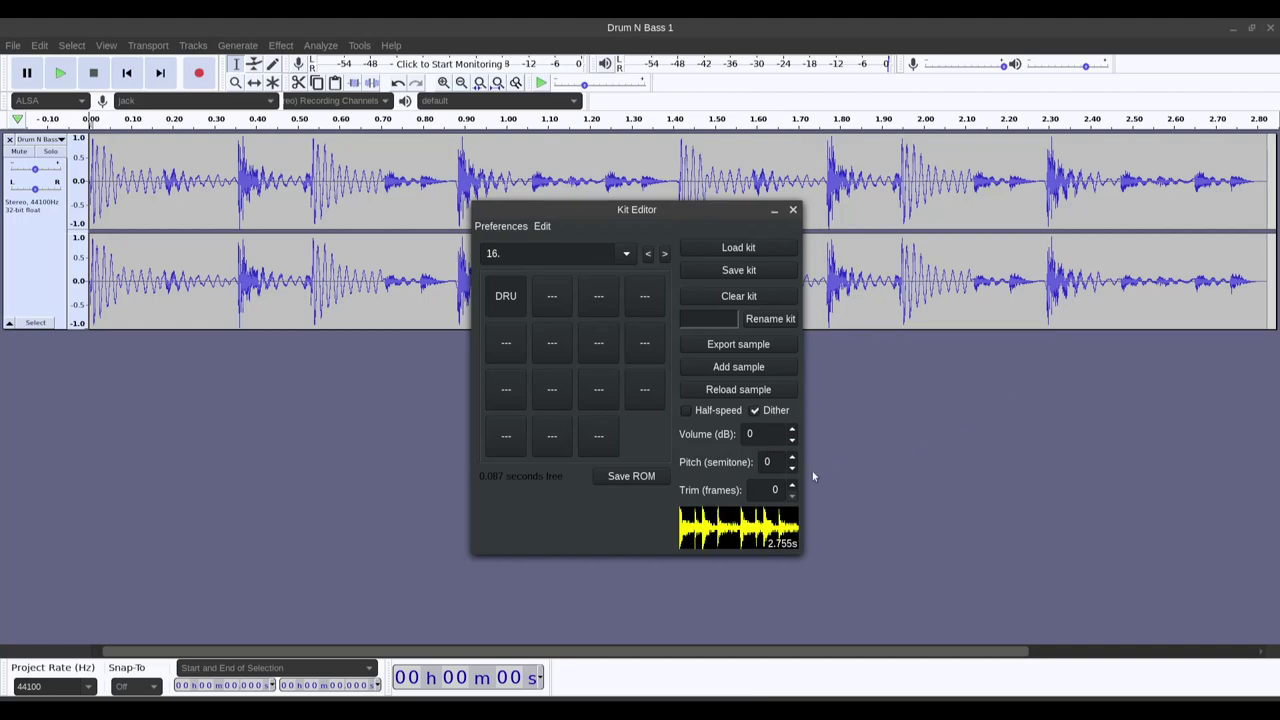
Set the DRU sample's volume to 6 dB, and raise it gradually to 9 dB.
double_click(757, 434)
type("6")
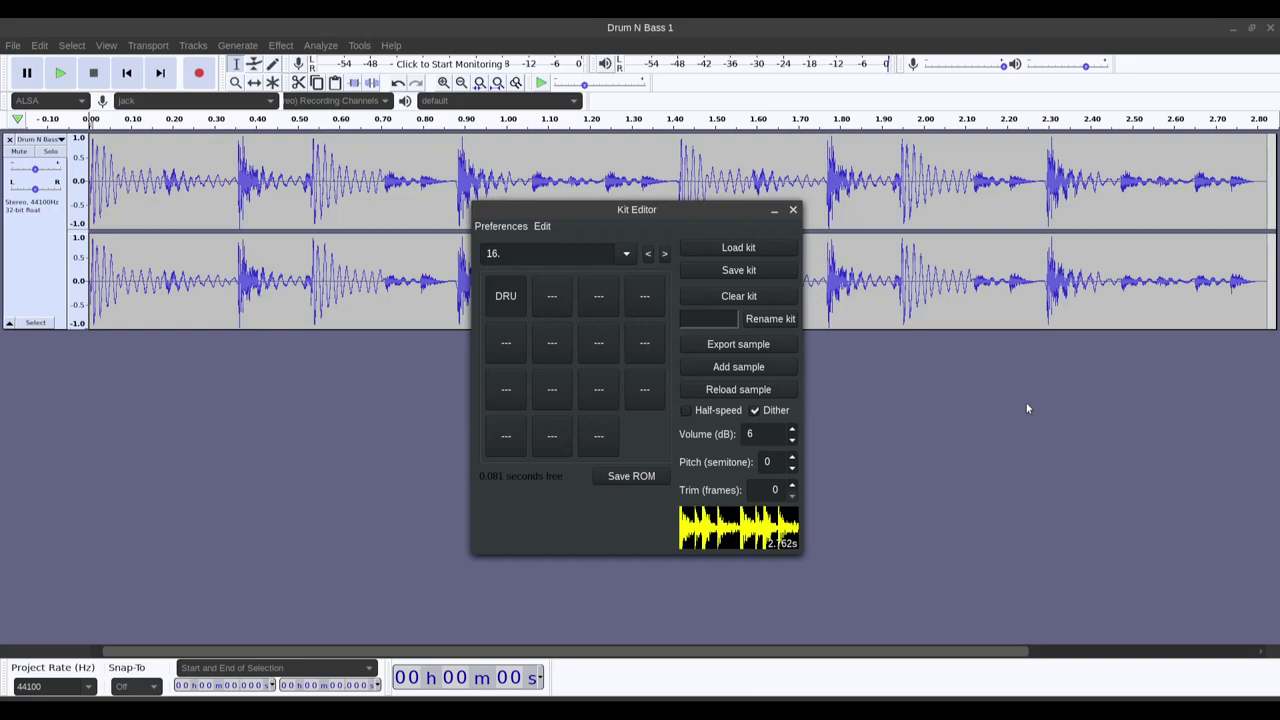
left_click(792, 429)
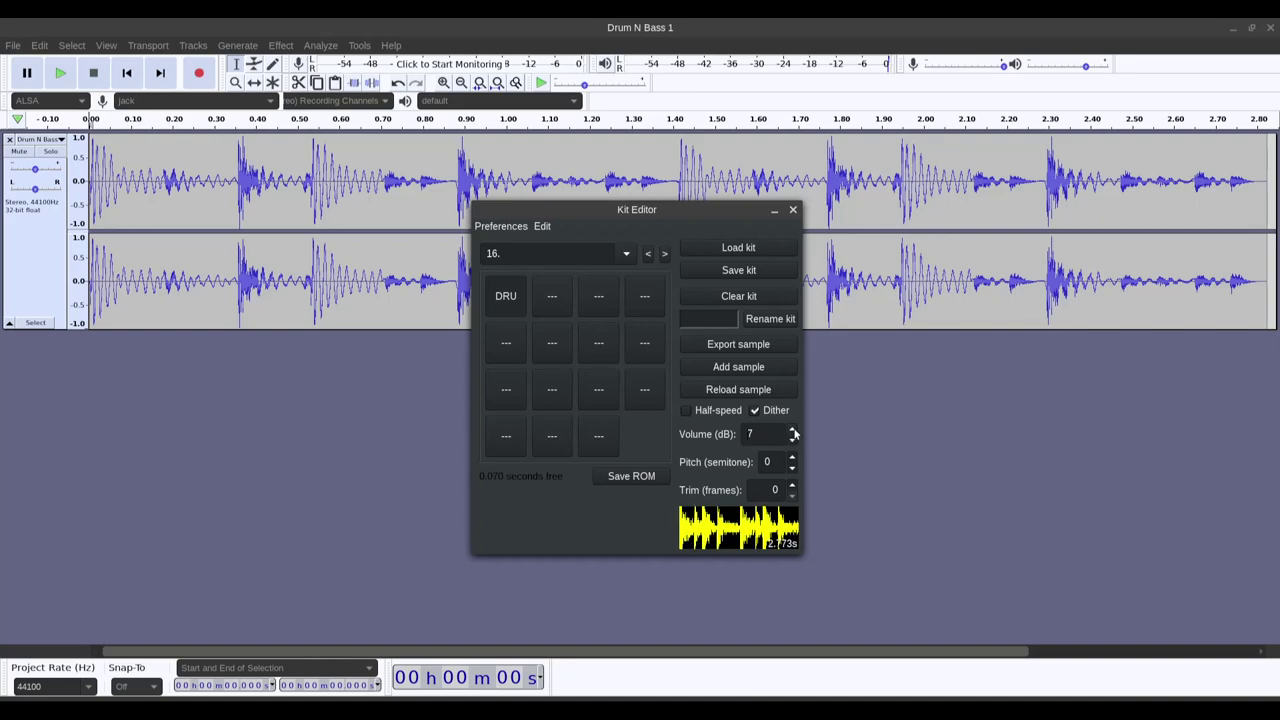
left_click(792, 429)
left_click(792, 429)
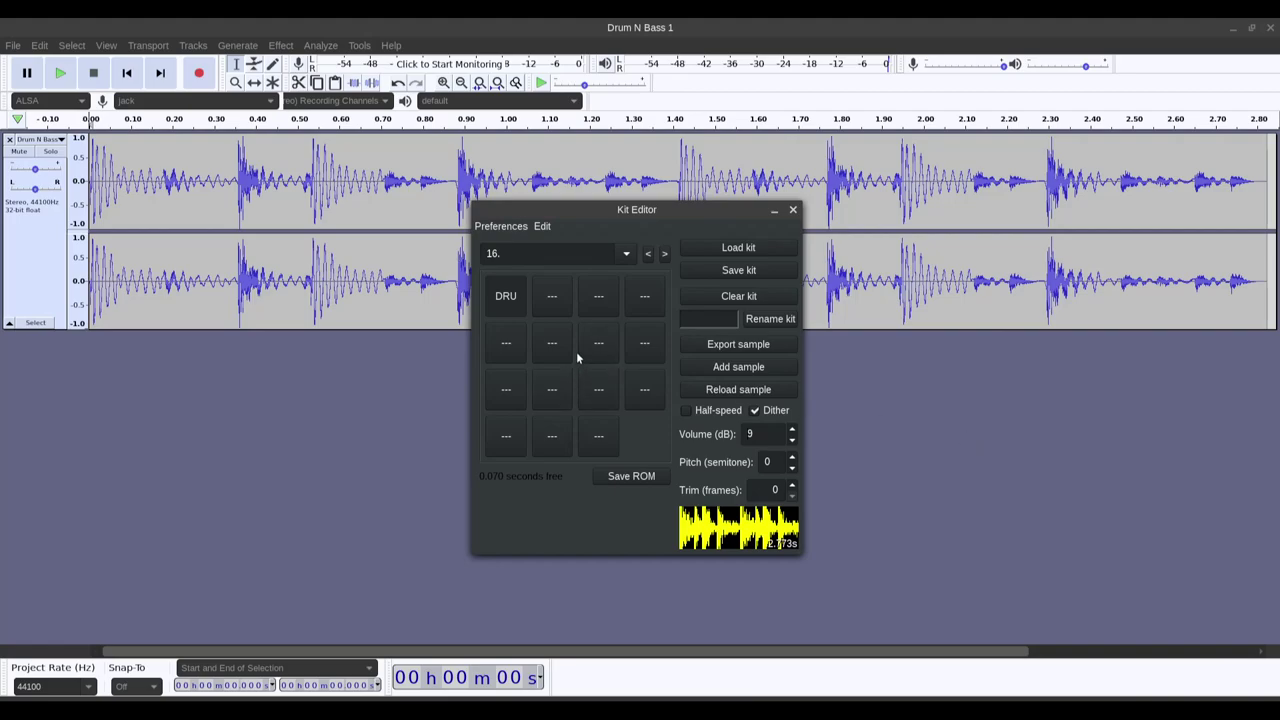
Back in Audacity, lower the drum track's gain slightly, split the stereo track to mono, and play the result.
left_click(875, 32)
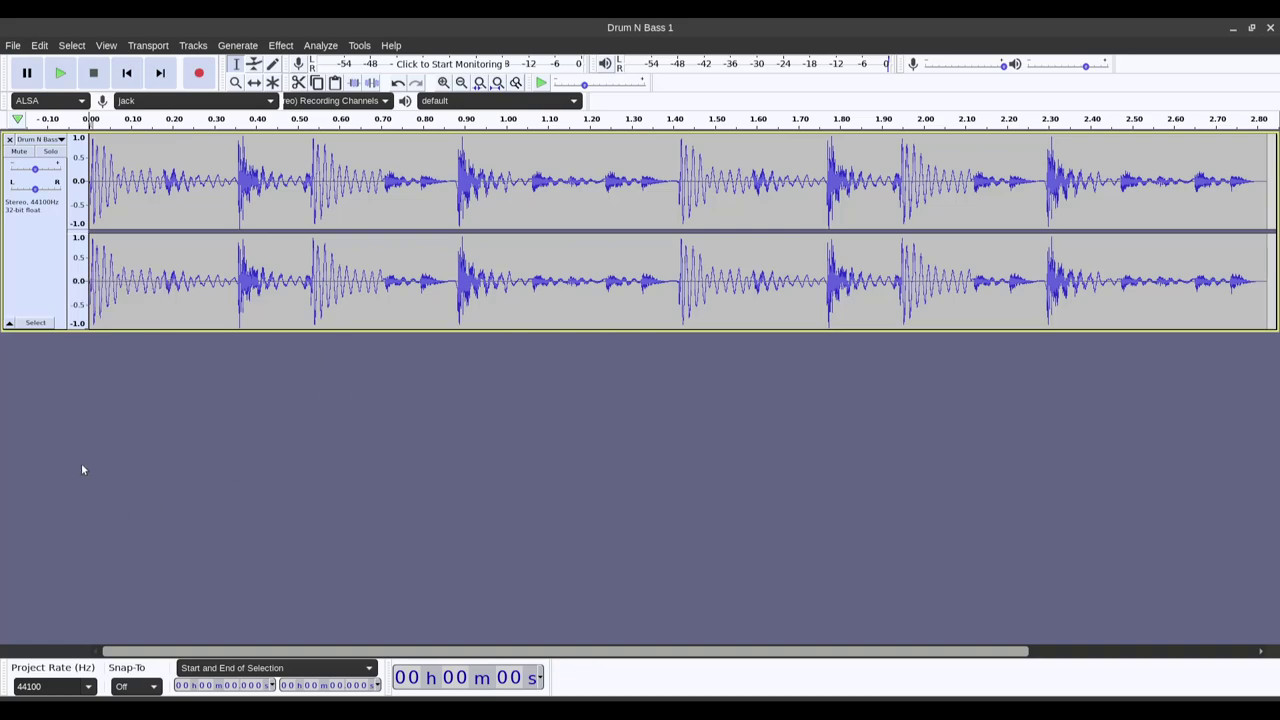
scroll(35, 170, "down", 1)
left_click_drag(35, 170, 30, 171)
left_click(45, 141)
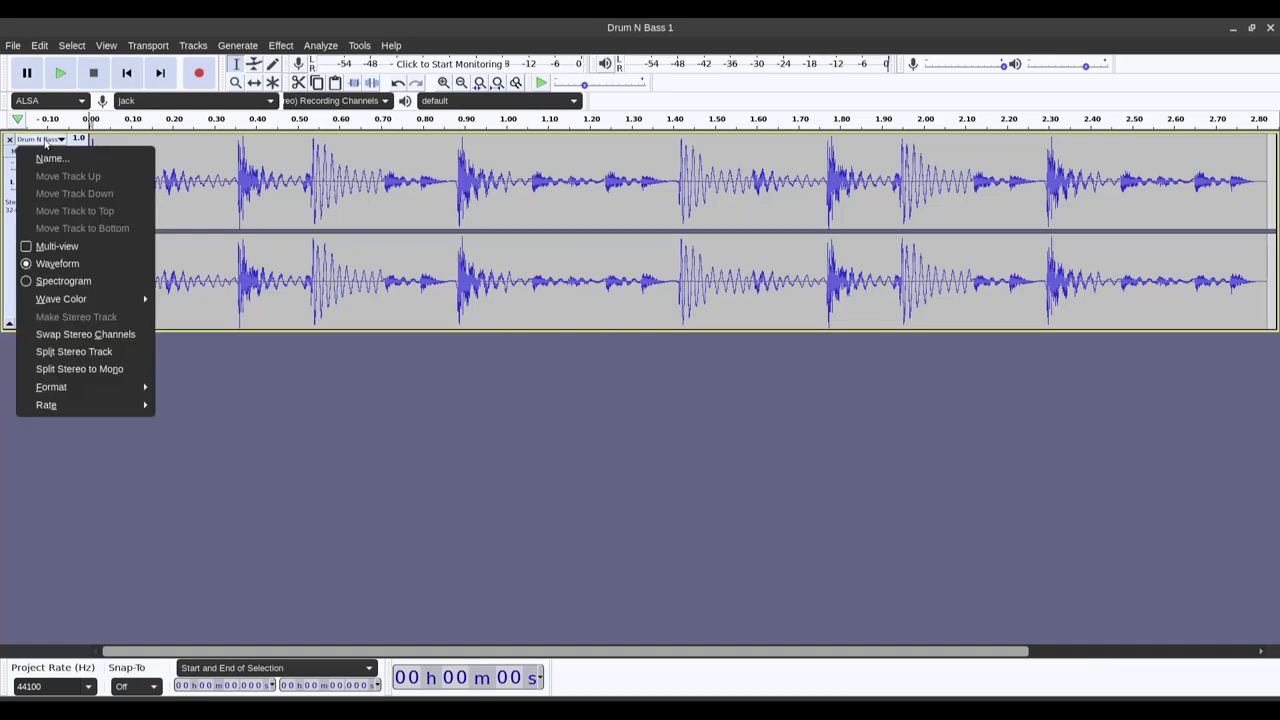
left_click(97, 372)
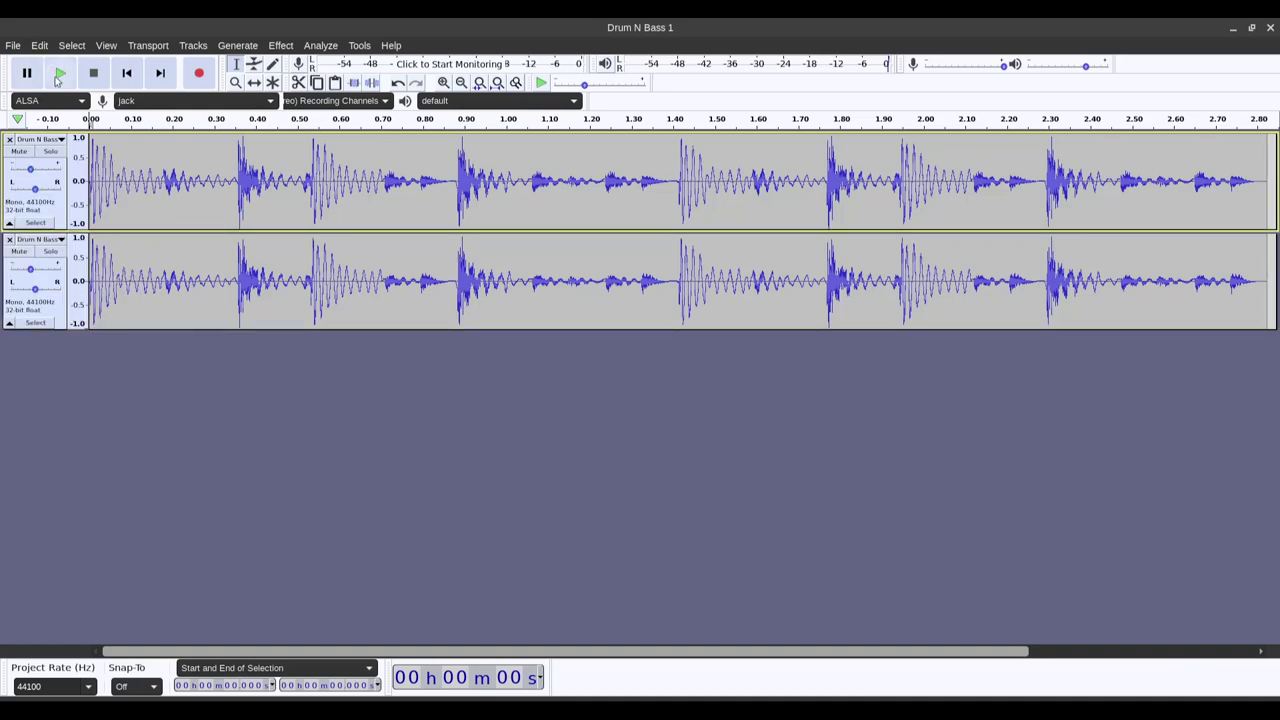
left_click(59, 75)
Select the entire upper mono drum track and open the Regular Interval Labels tool.
double_click(554, 173)
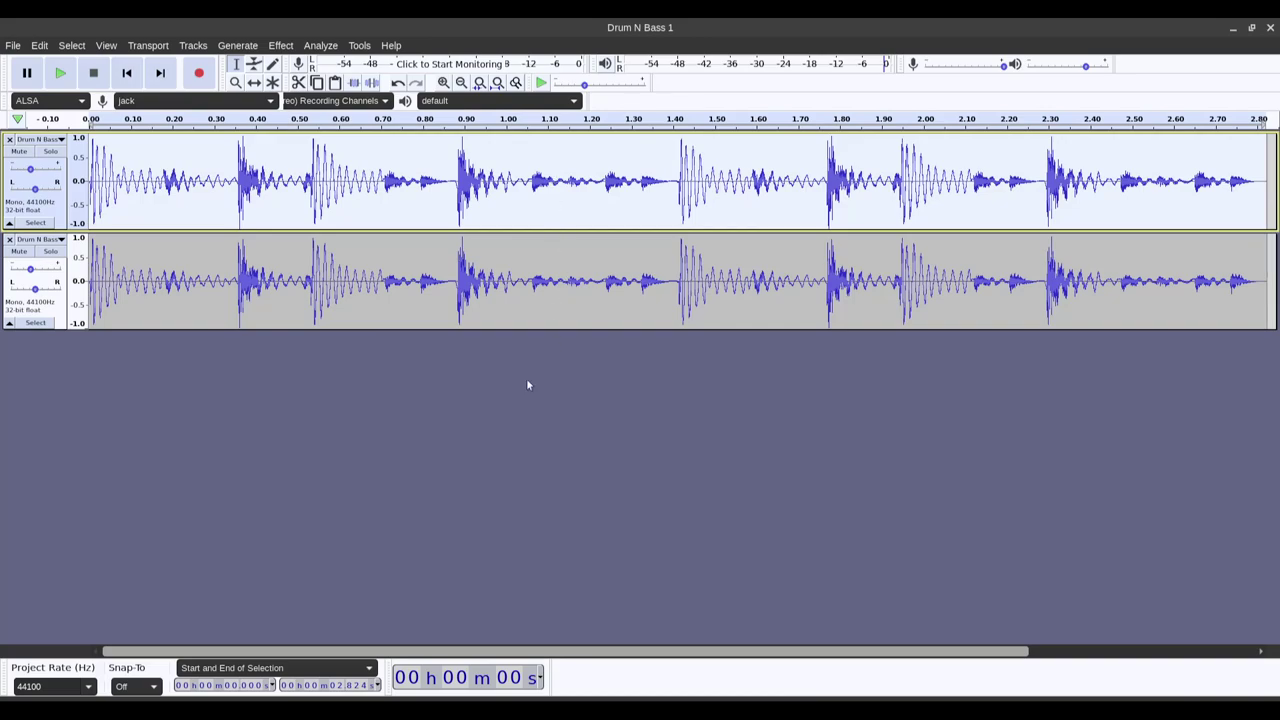
left_click(360, 46)
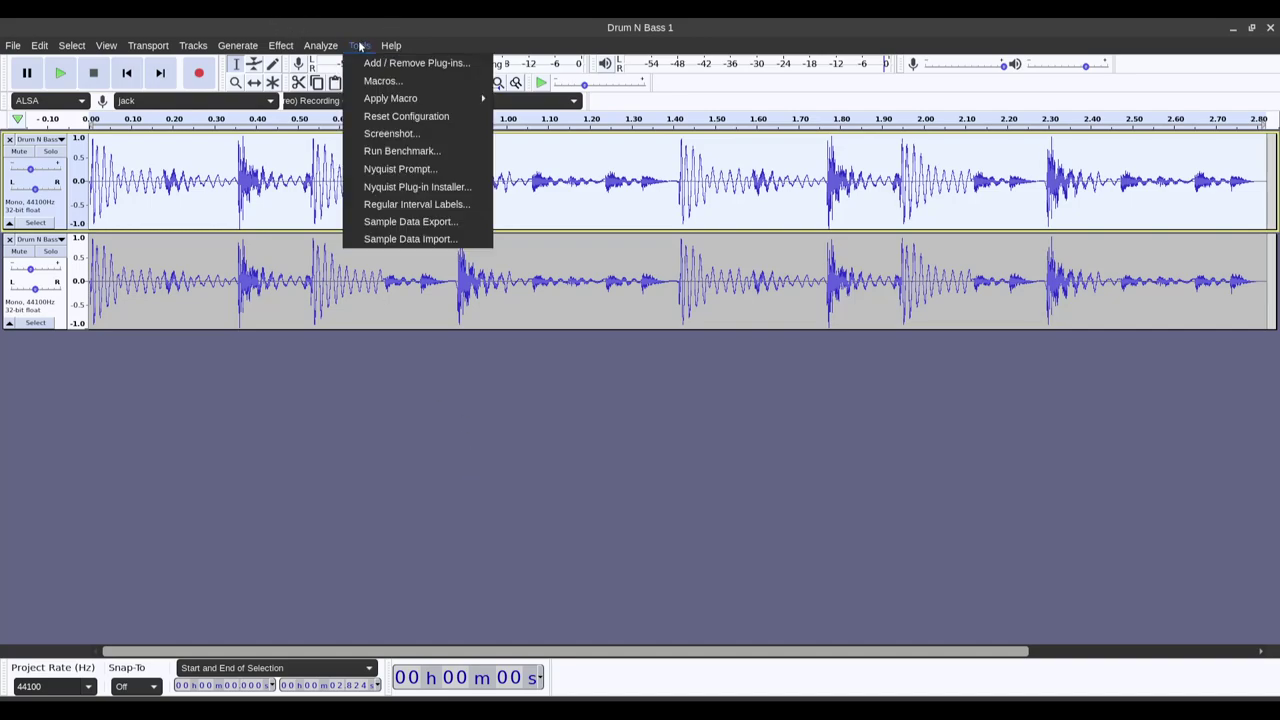
left_click(453, 204)
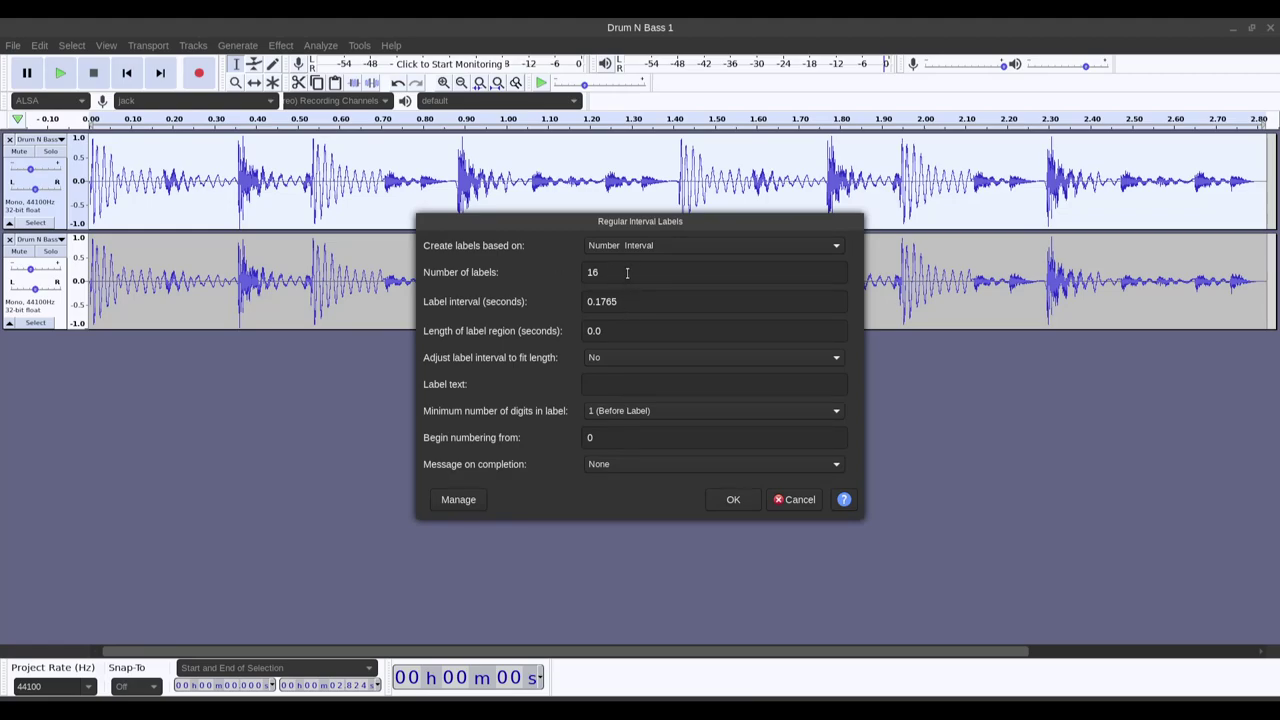
Calculate the label interval in the calculator as 2.824 divided by 16, and close the calculator.
left_click(629, 295)
left_click(276, 590)
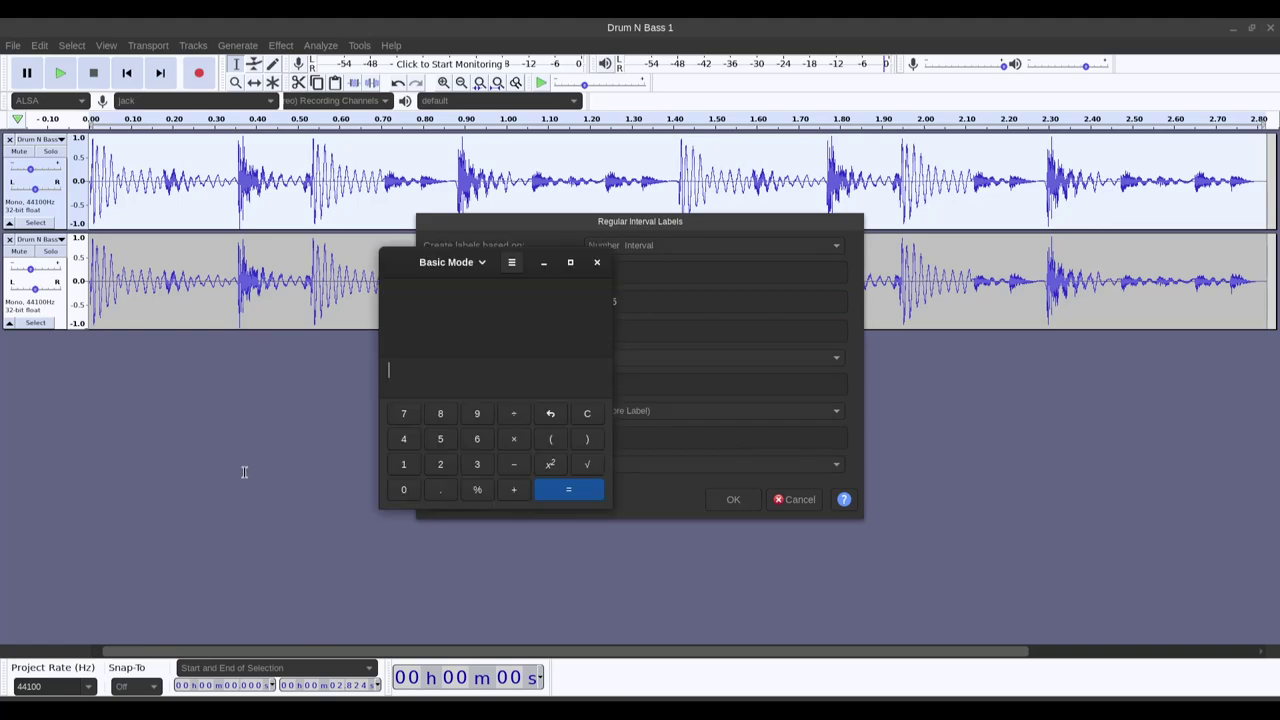
type("2.824")
type("/16")
key("Return")
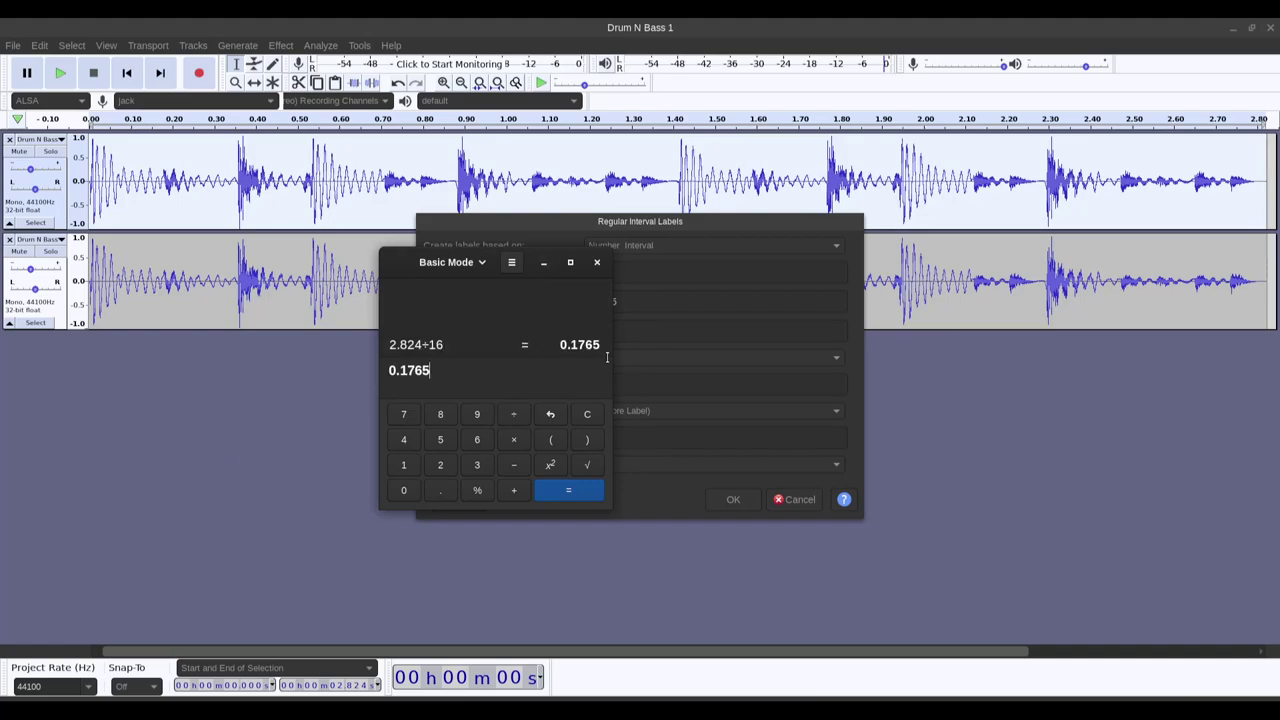
left_click(597, 262)
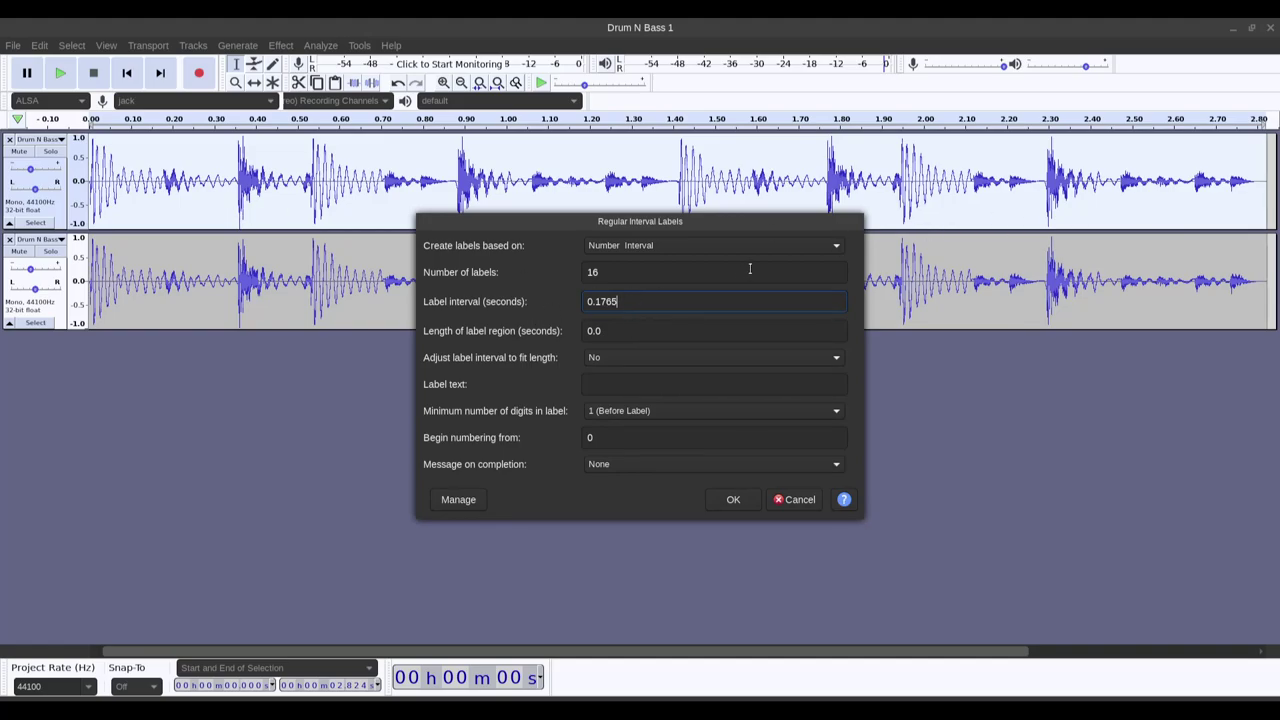
Create 16 labels at 0.1765-second intervals with region length 0.0, no label text, and numbering from 0.
left_click(620, 331)
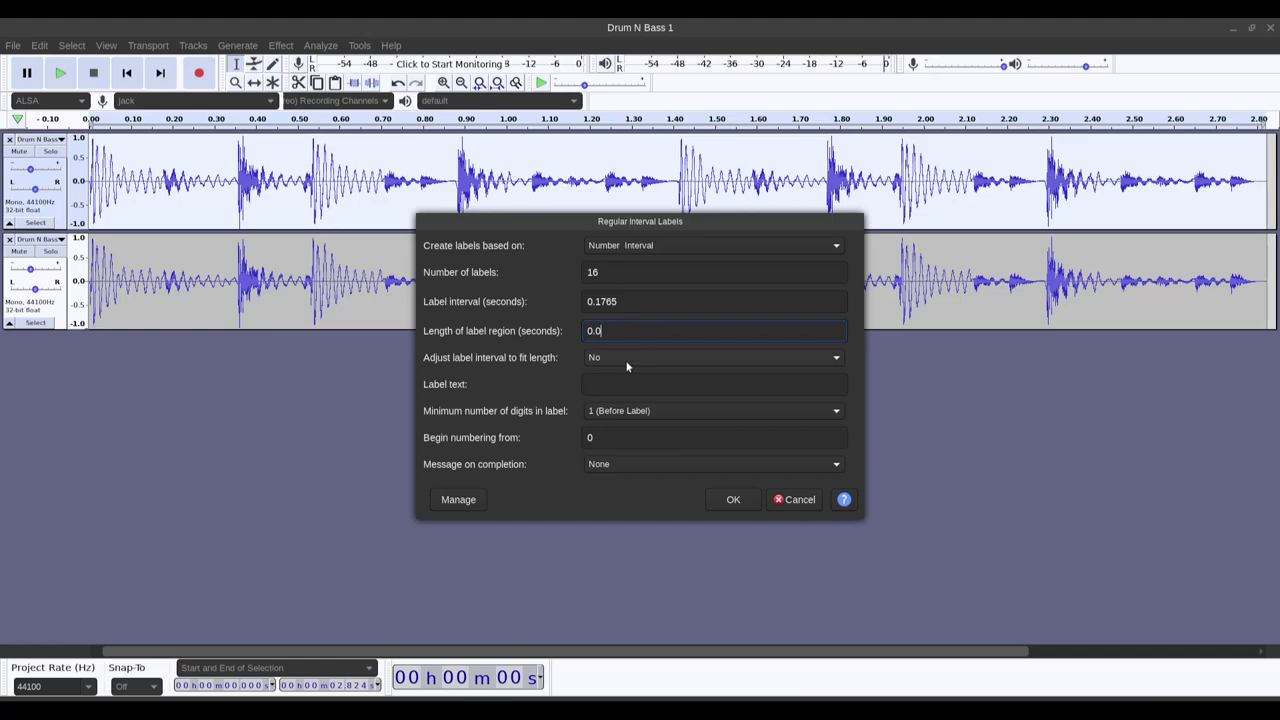
left_click(613, 384)
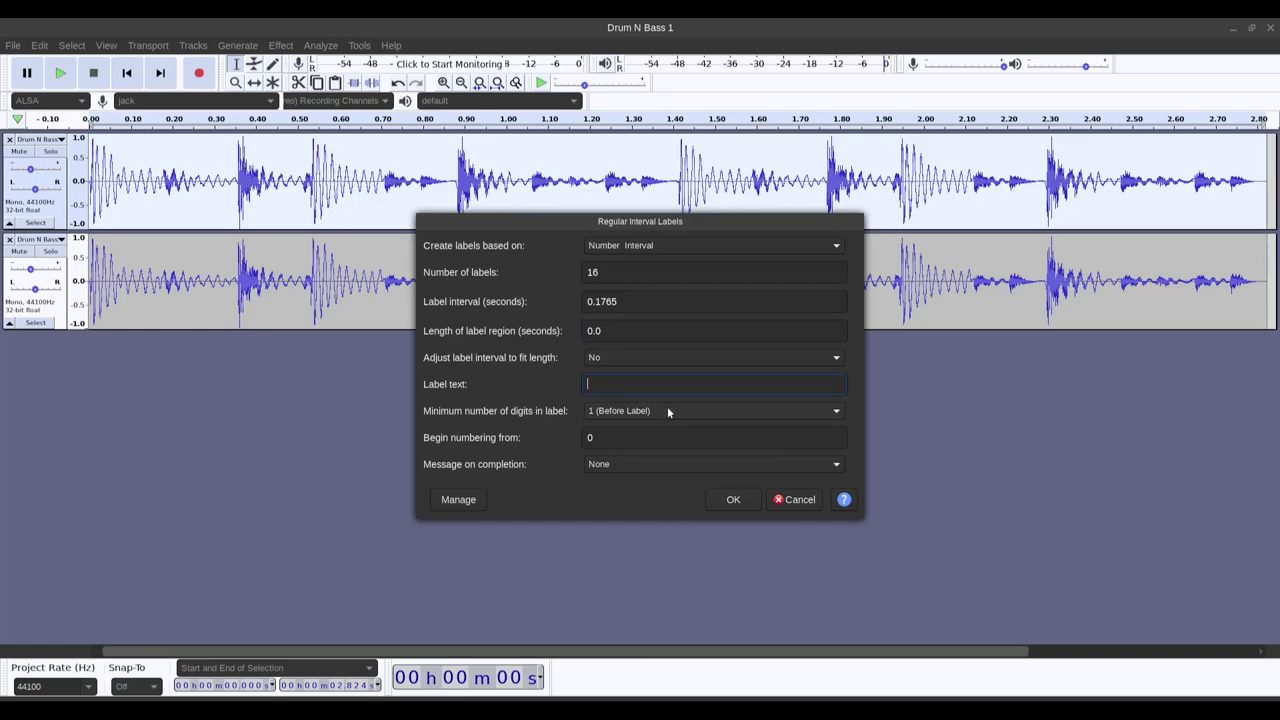
left_click(636, 442)
left_click(738, 502)
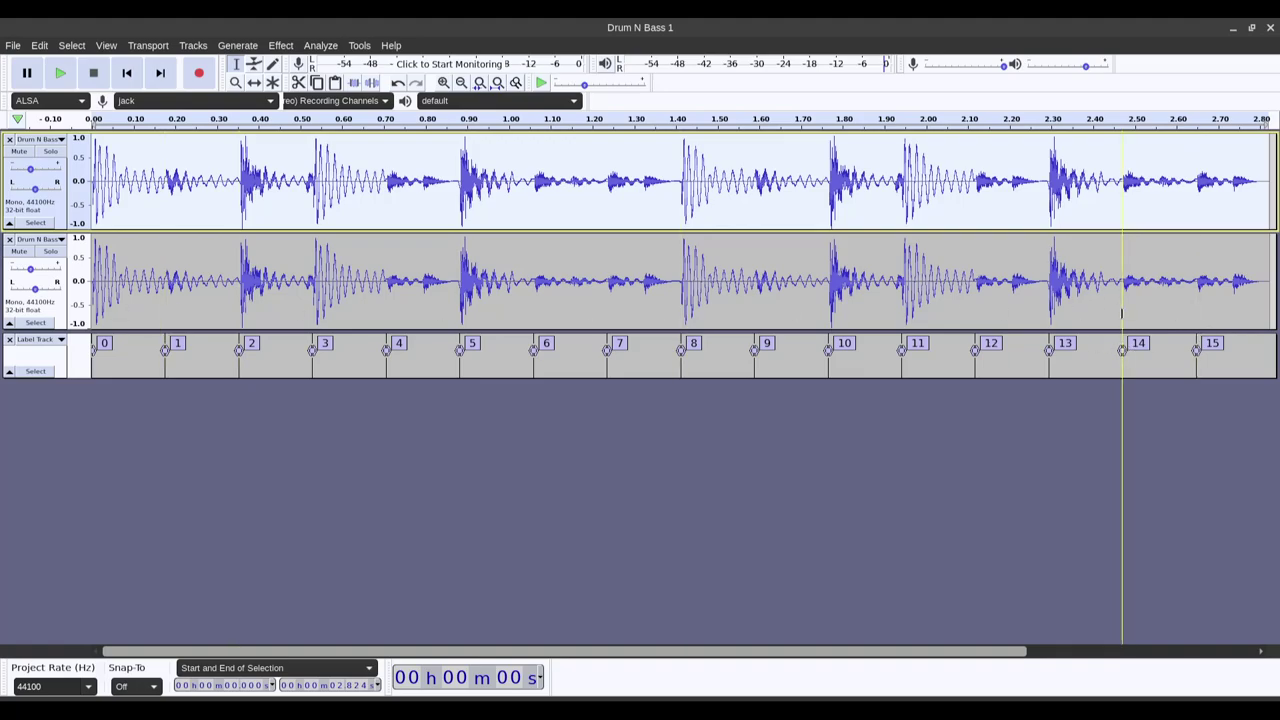
Try to delete label 15 from the label track, and undo the deletion.
left_click(1198, 355)
key("Up")
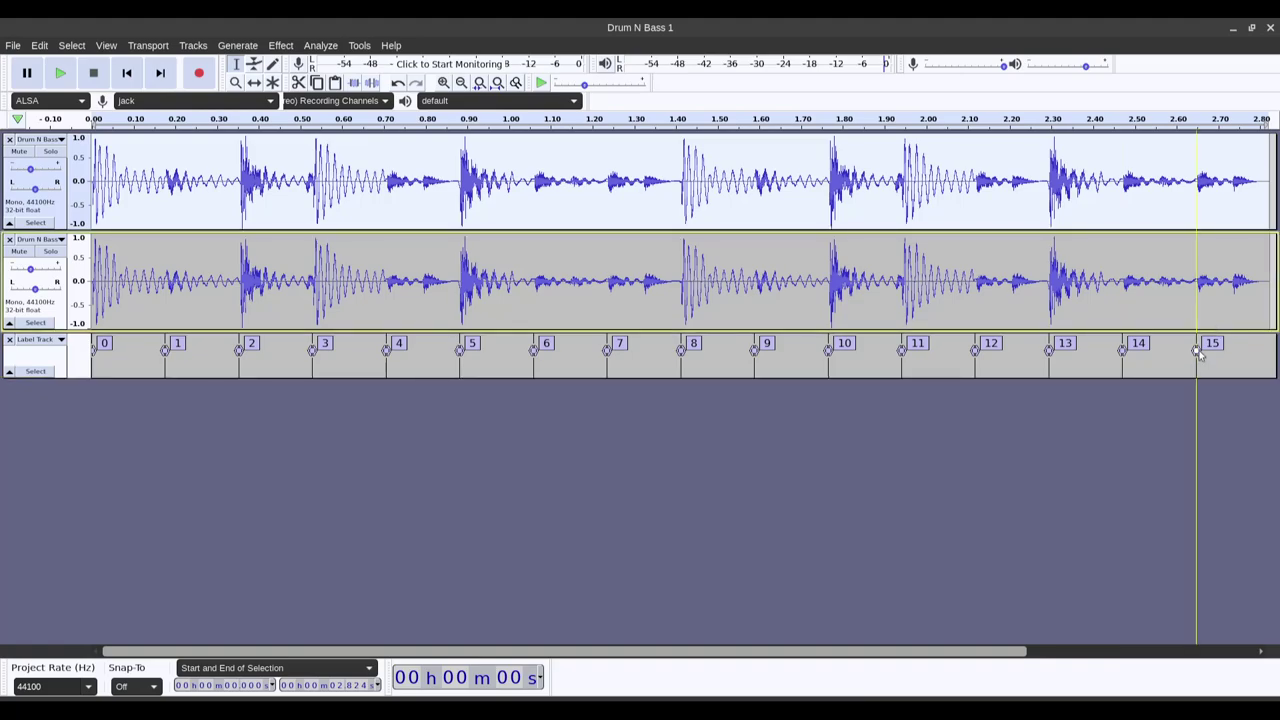
key("Down")
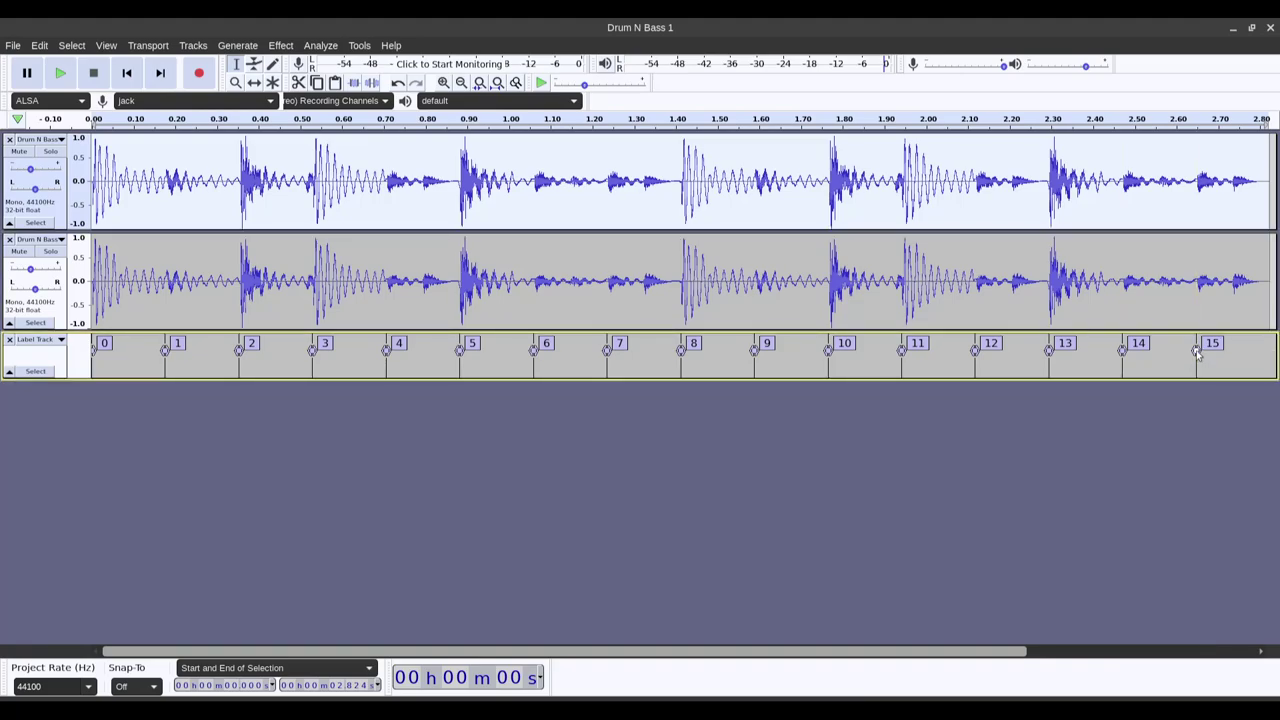
key("Delete")
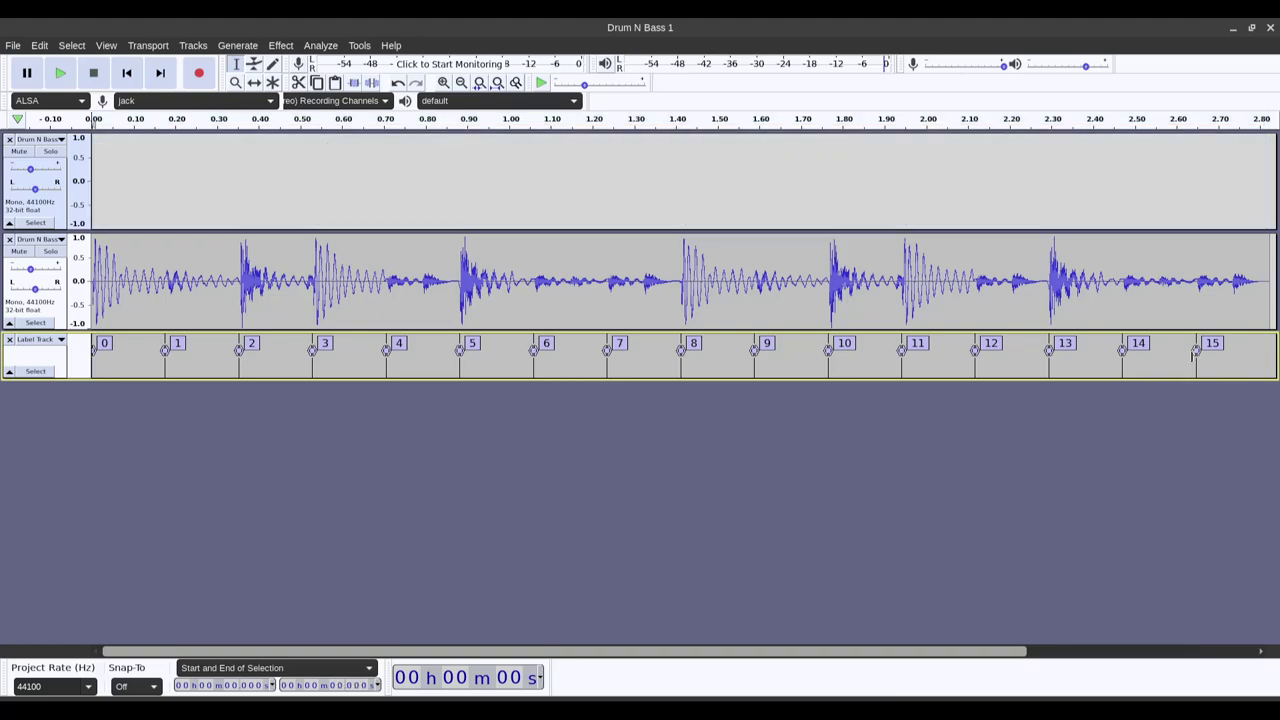
key("ctrl+z")
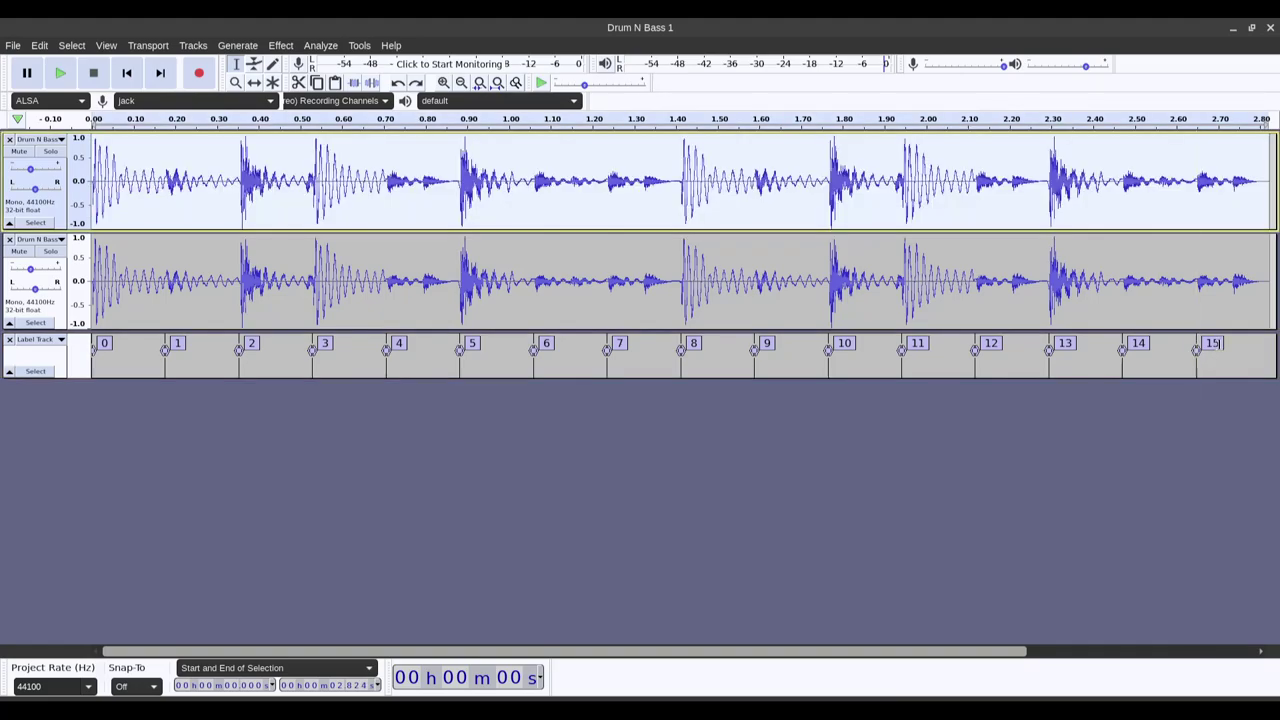
Delete label 15 from the label track by selecting the region around it.
left_click(1193, 357)
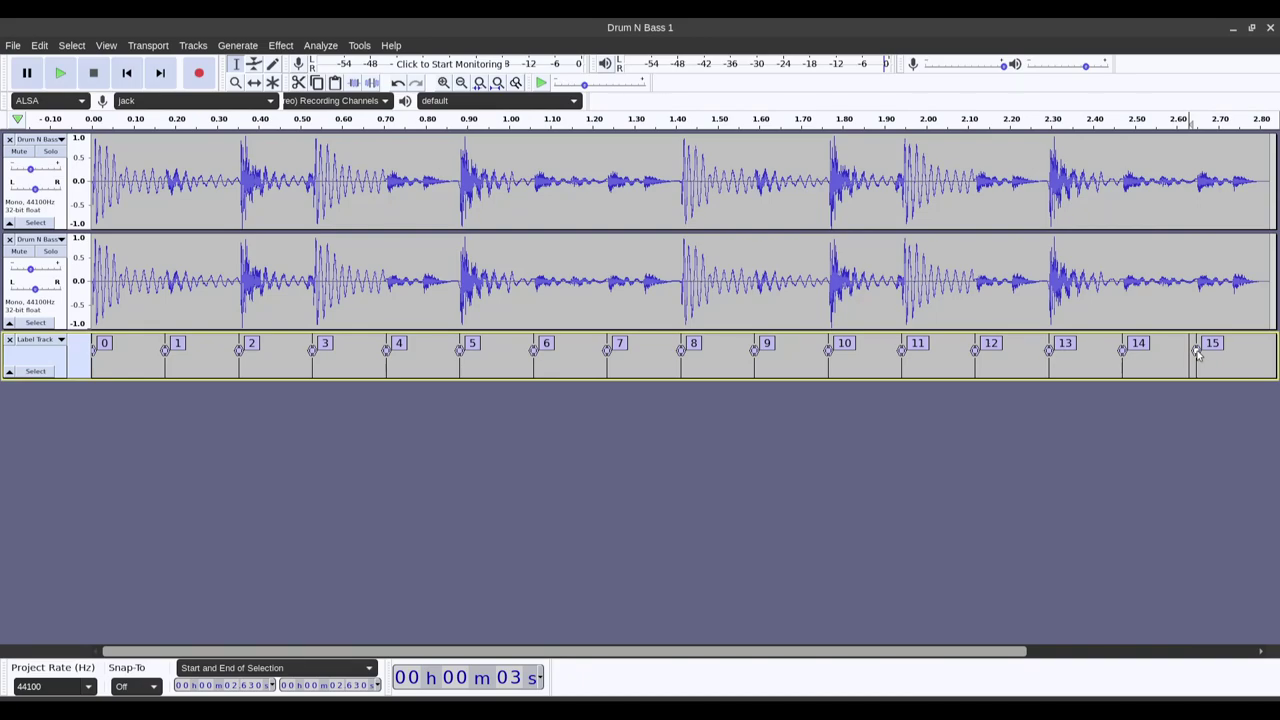
key("BackSpace")
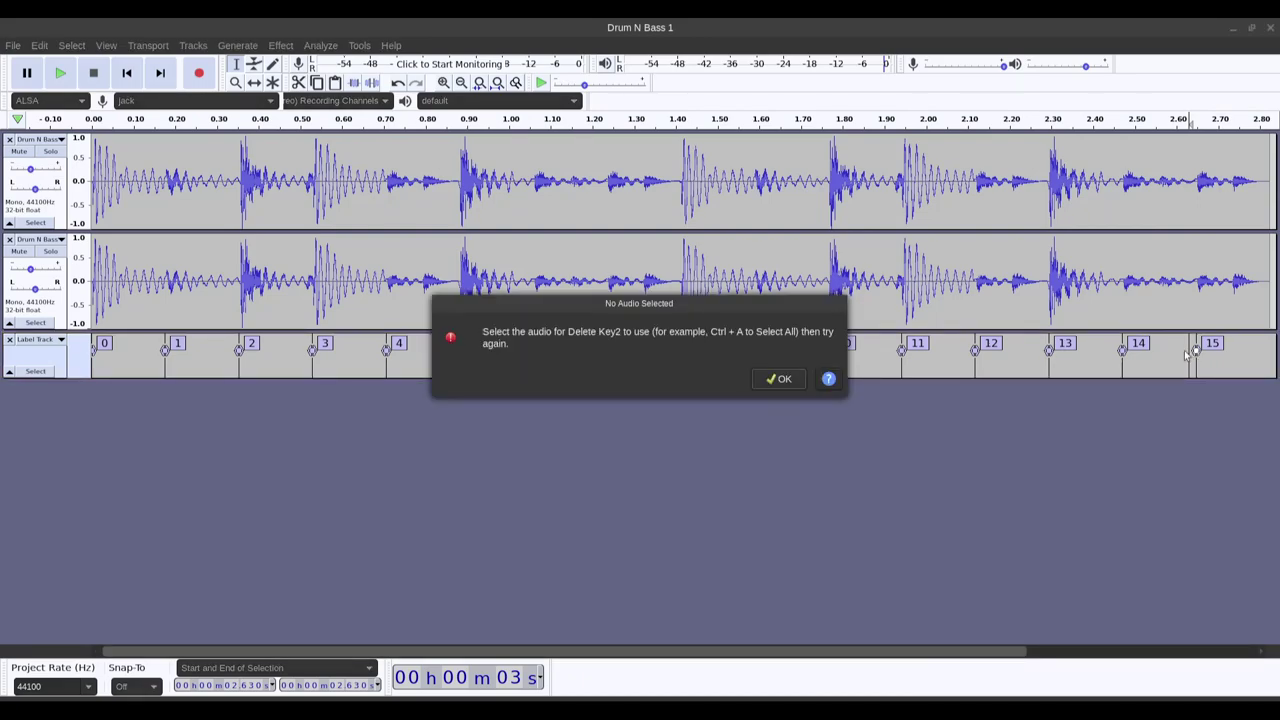
left_click(776, 380)
left_click_drag(1178, 362, 1228, 360)
key("BackSpace")
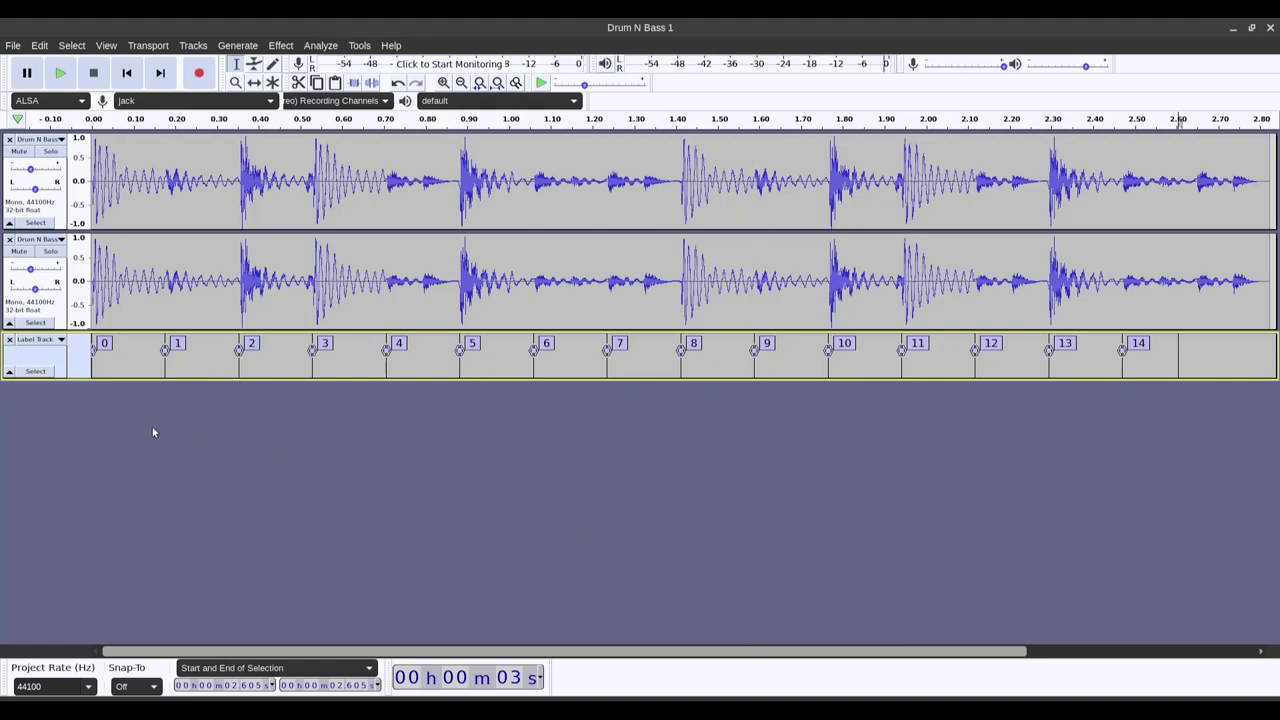
Open label 0 for editing and check the sample naming in the Kit Editor before returning to Audacity.
left_click(106, 343)
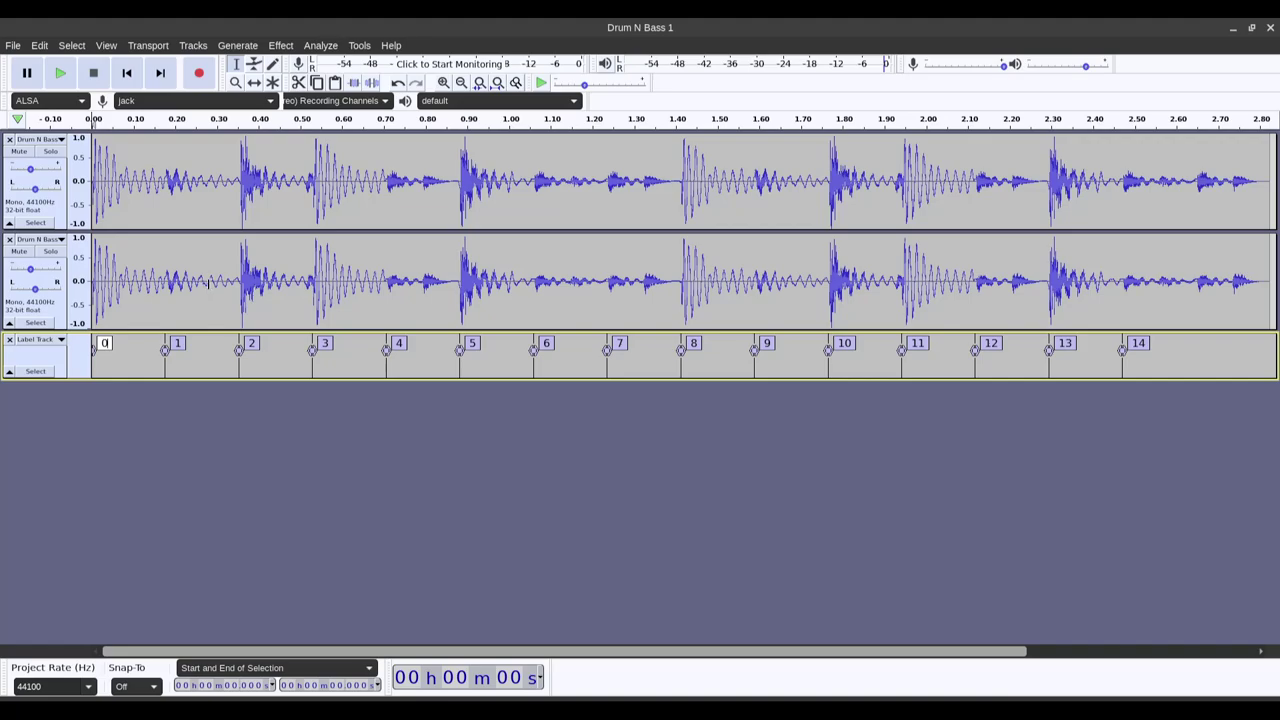
mouse_move(508, 710)
left_click(475, 655)
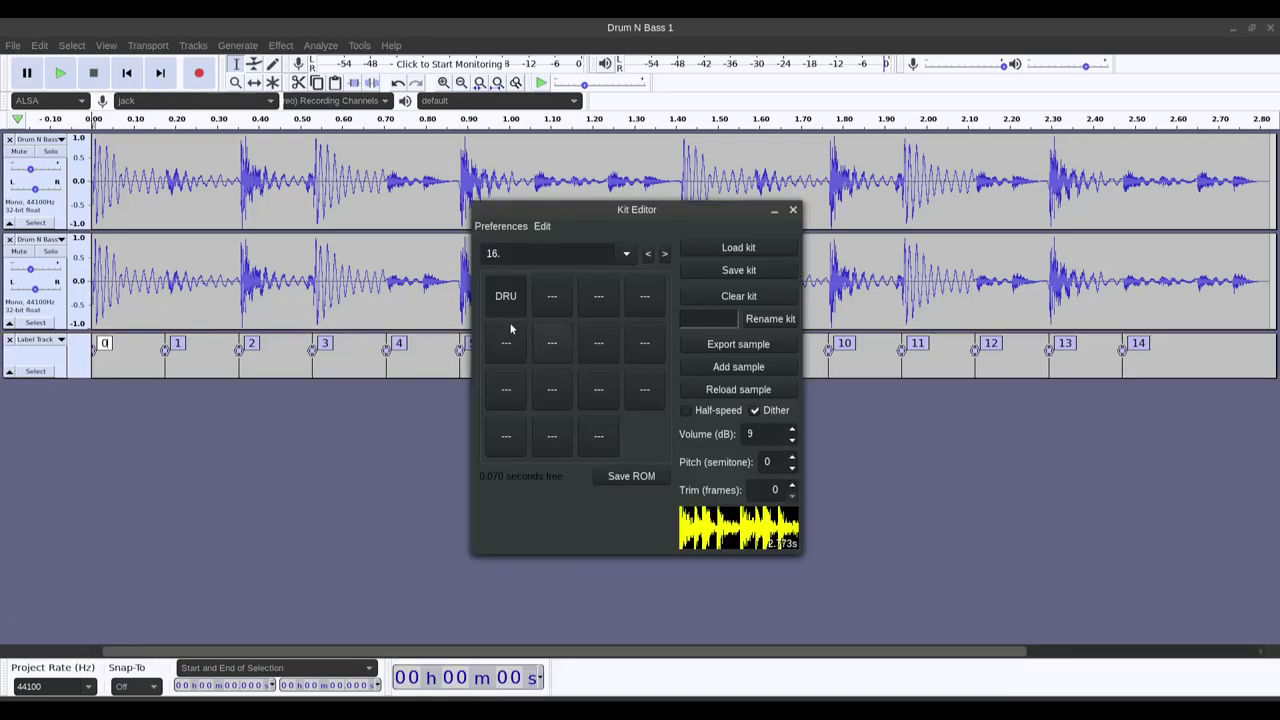
left_click(308, 24)
Rename label 0 as 0KK.
left_click(104, 343)
type("0")
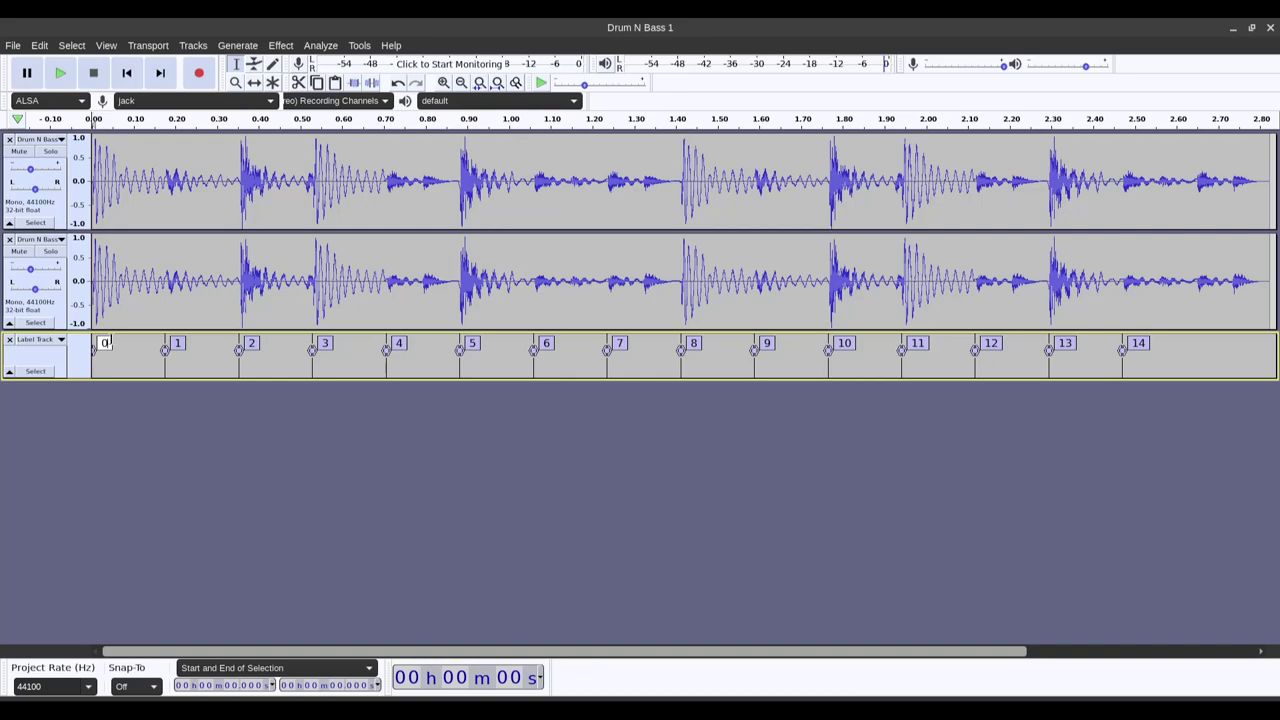
type("KK")
key("BackSpace")
key("BackSpace")
type("BD")
key("BackSpace")
key("BackSpace")
type("KK")
Rename label 1 as 1CH and label 2 as 2SN.
left_click(178, 343)
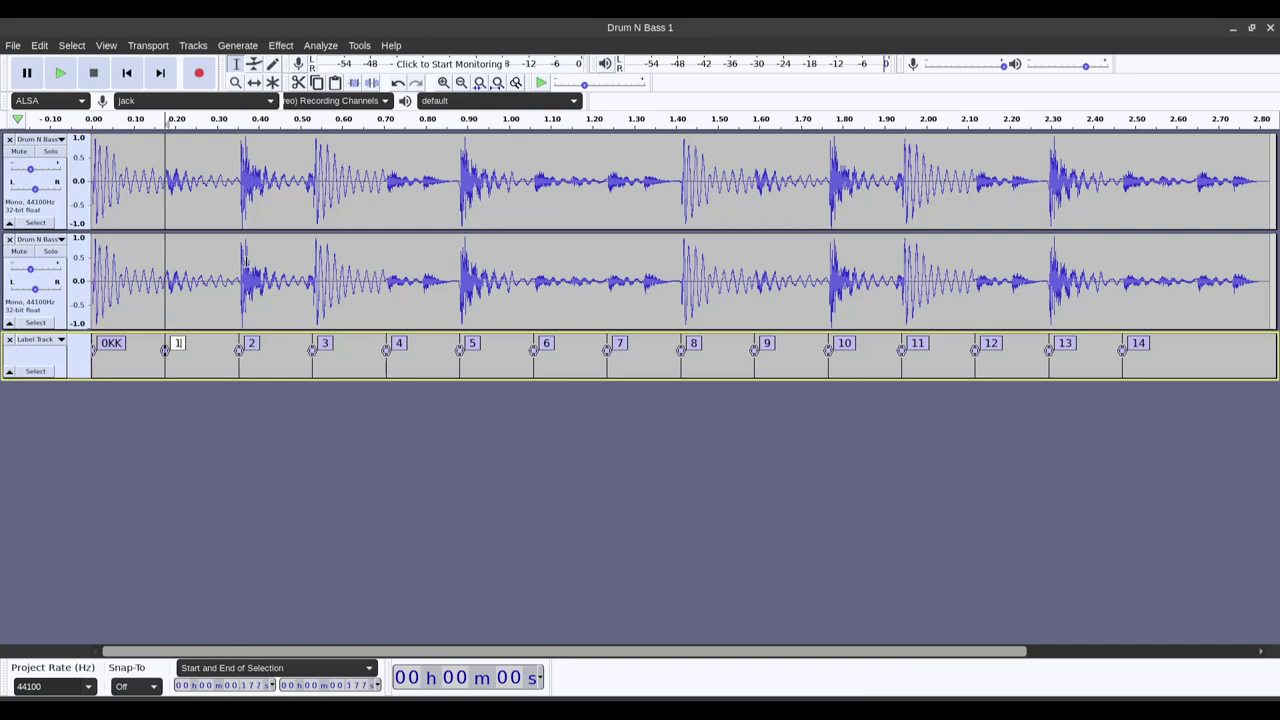
type("CH")
key("Return")
left_click(257, 346)
type("SN")
key("Return")
Rename label 3 as 3KK and label 4 as 4CH.
left_click(325, 345)
type("KK")
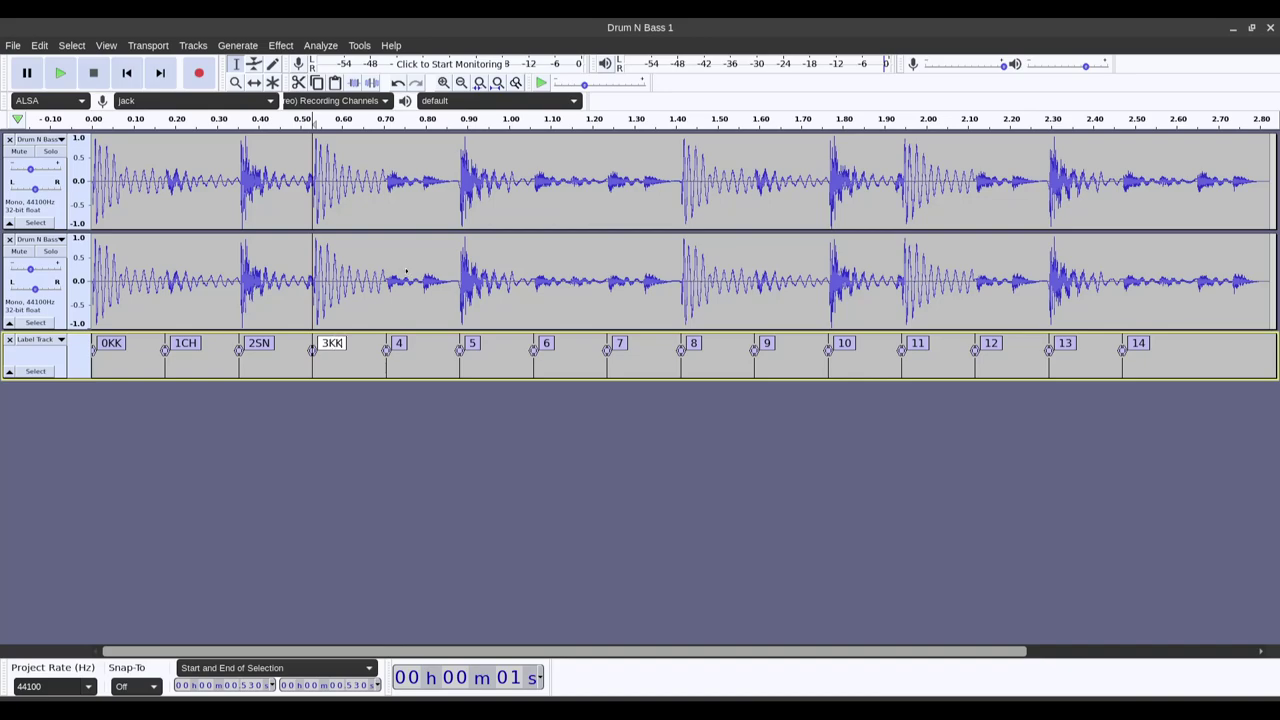
key("Return")
left_click(399, 343)
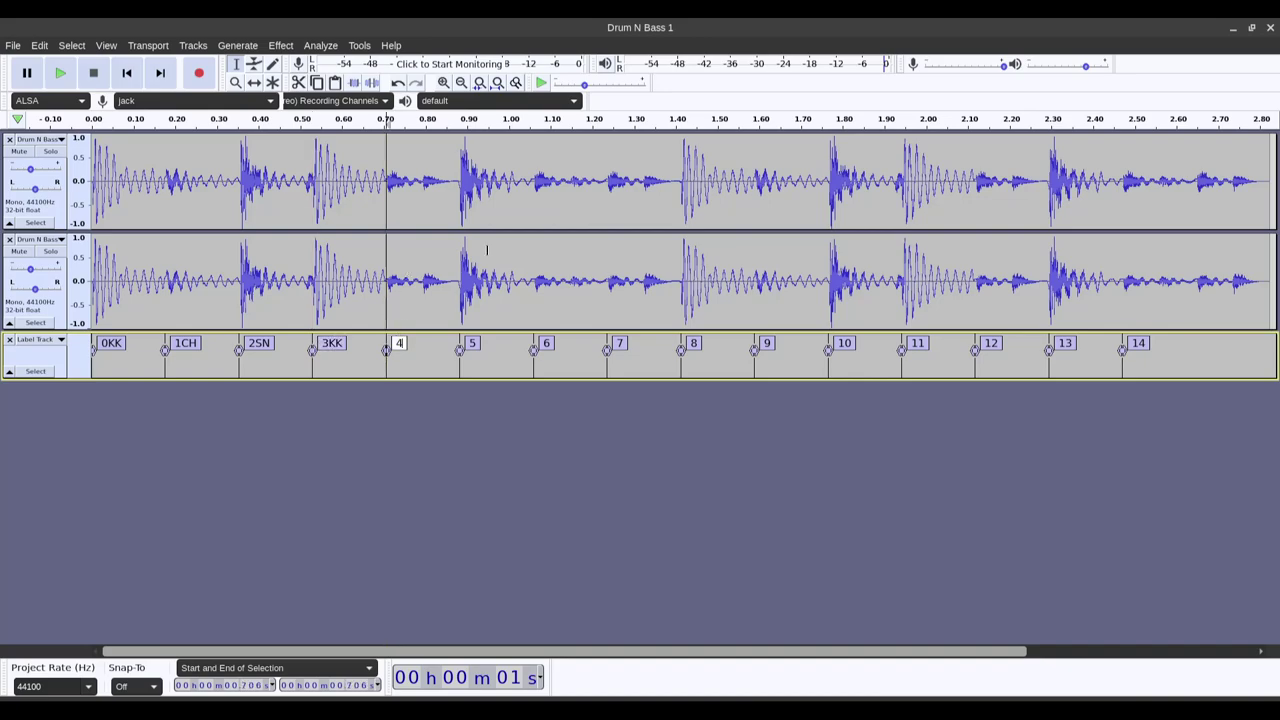
type("CH")
key("Return")
Rename label 5 as 5SN and label 6 as 6CH.
left_click(472, 343)
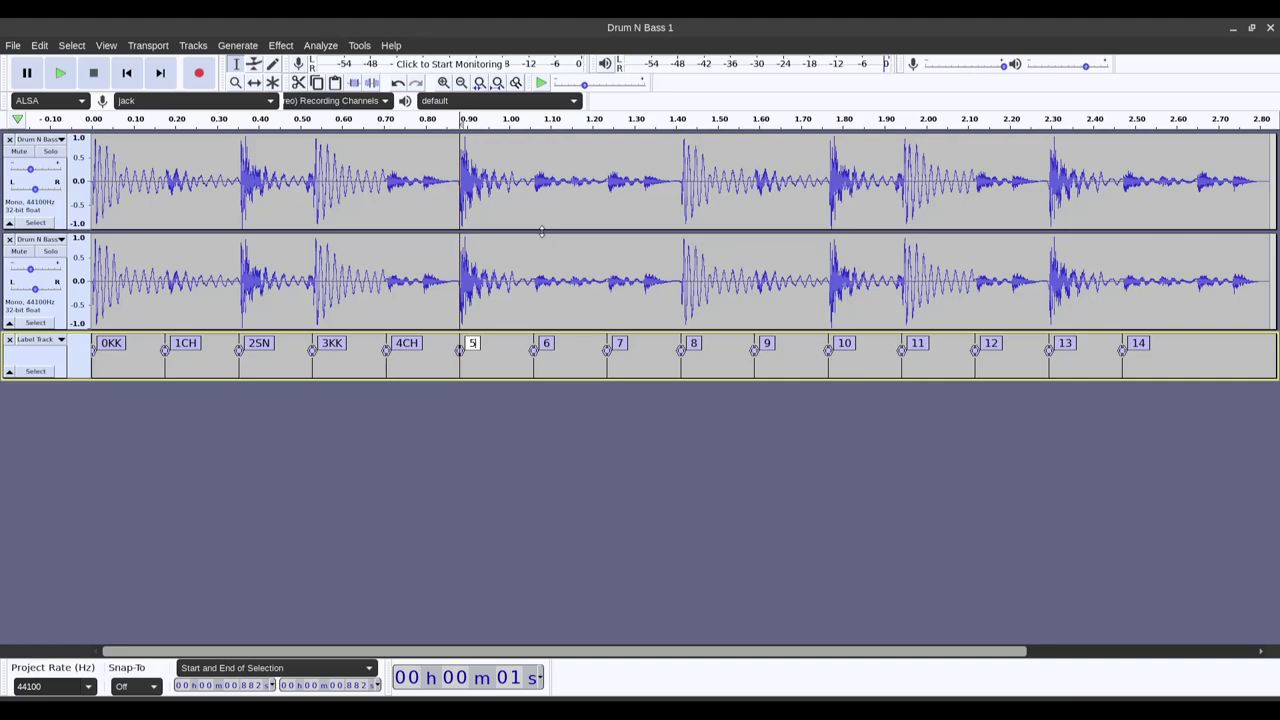
type("SN")
key("Return")
left_click(547, 344)
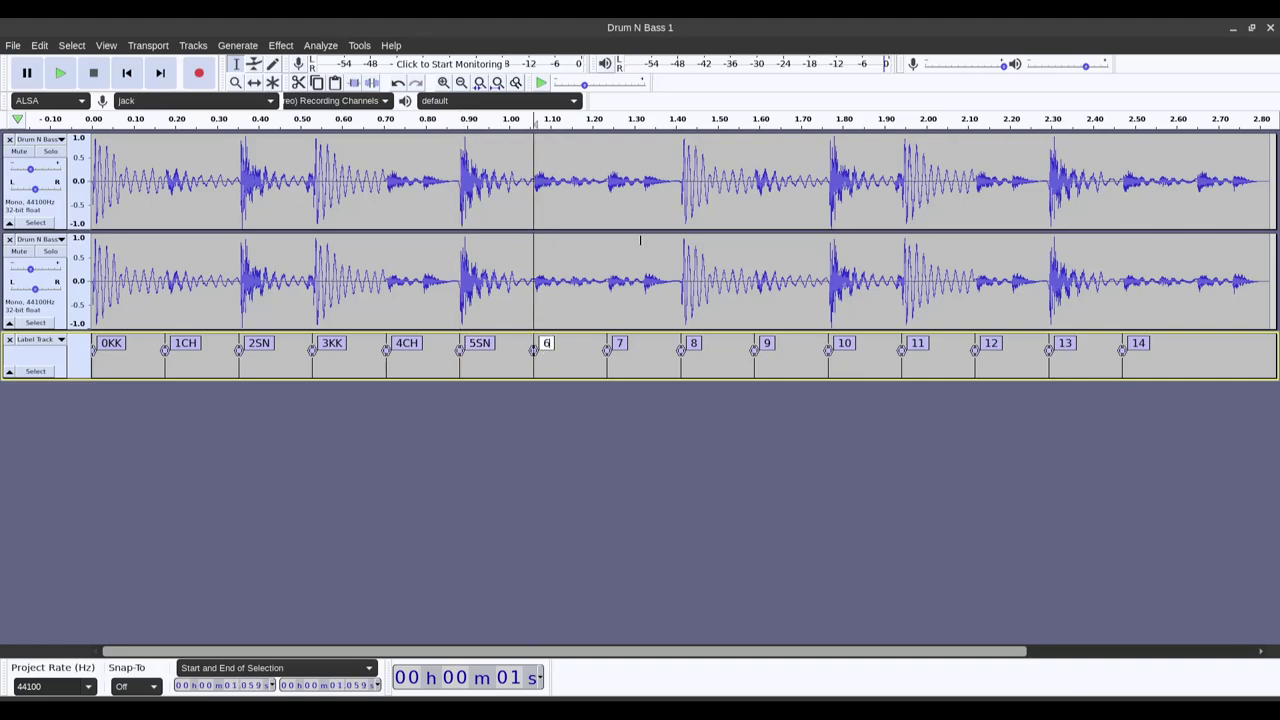
type("CH")
key("Return")
Rename labels 7, 8 and 9 as 7CH, 8KK and 9CH.
left_click(622, 343)
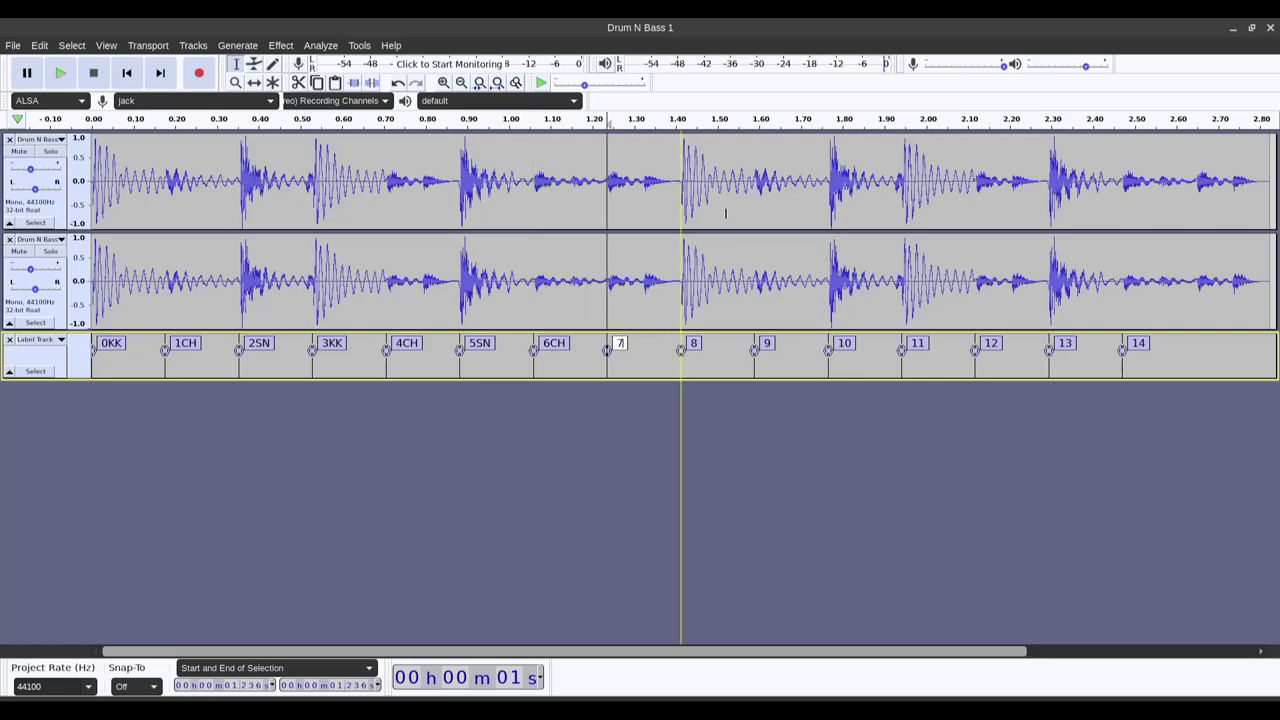
type("CH")
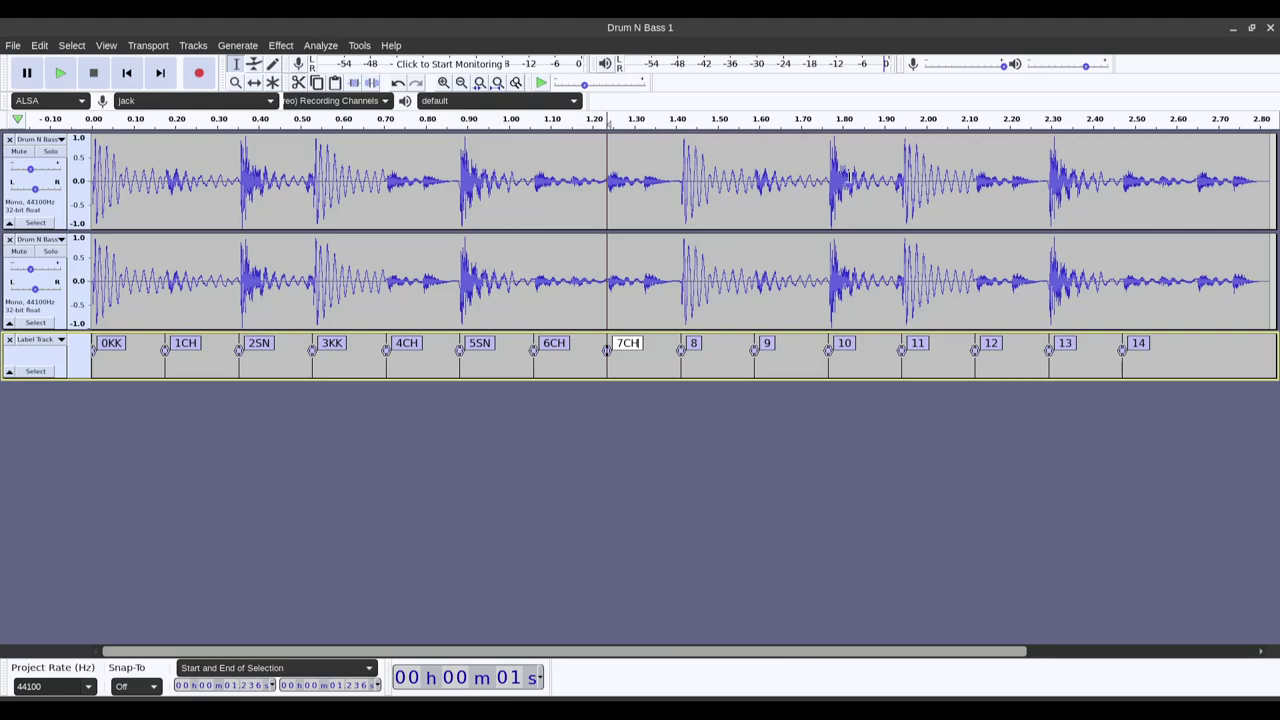
left_click(695, 343)
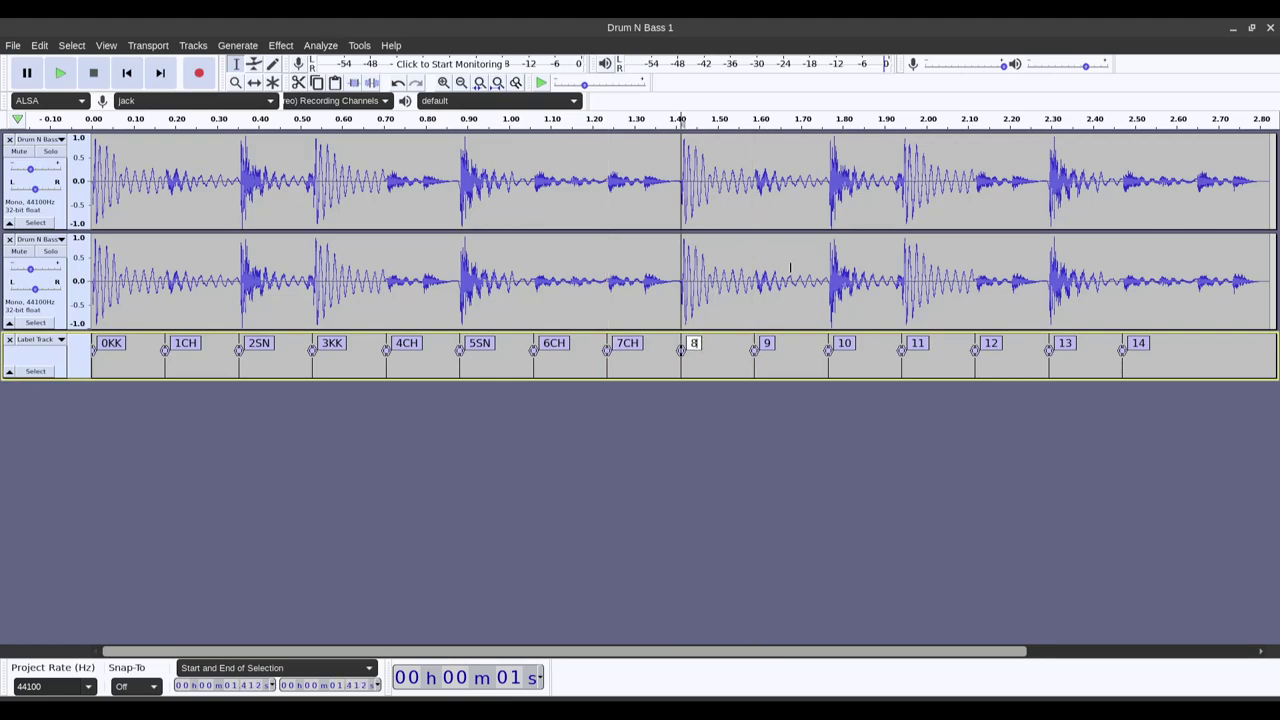
type("KK")
key("Tab")
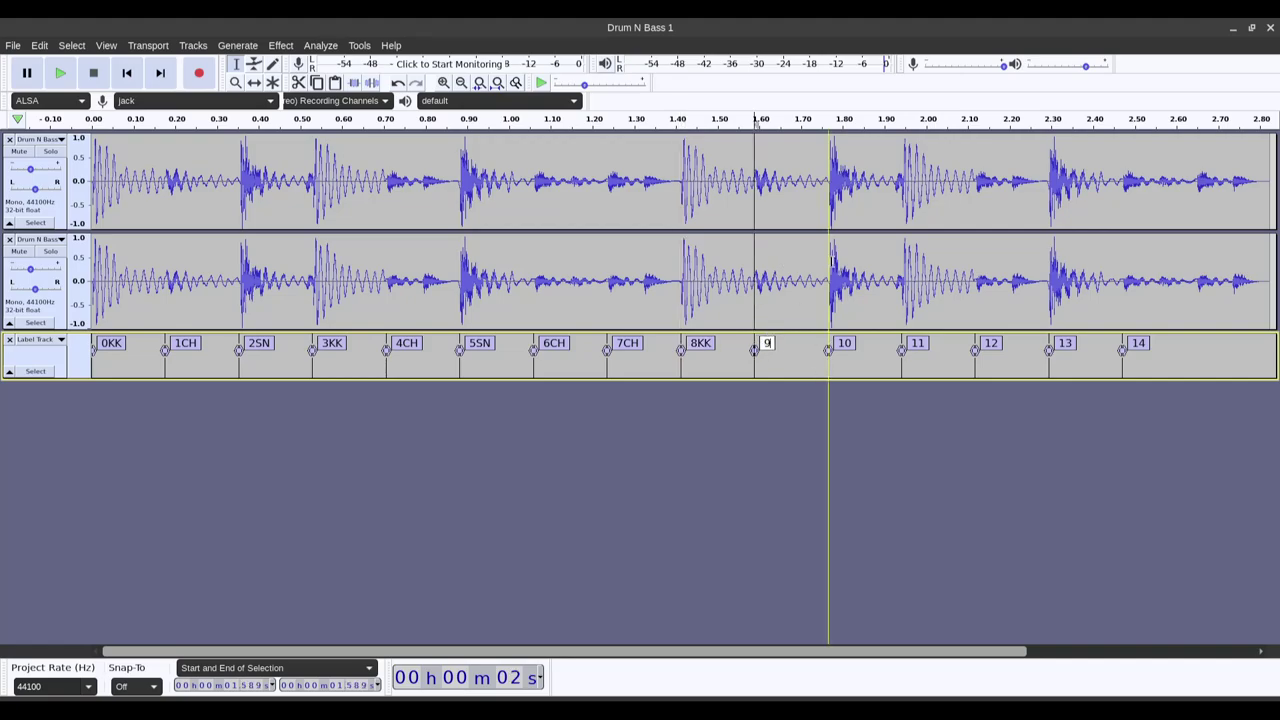
type("CH")
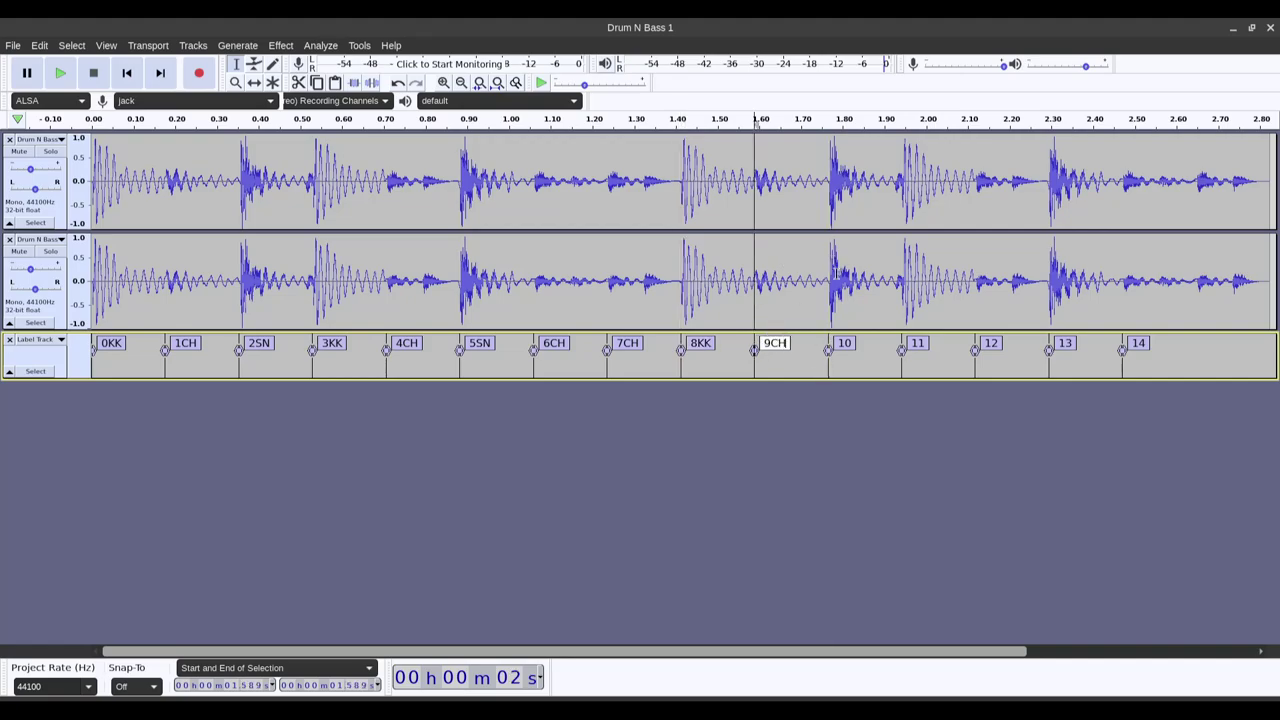
Play the loop from the start to check its hits, stop playback, and open label 10 for editing.
key("Tab")
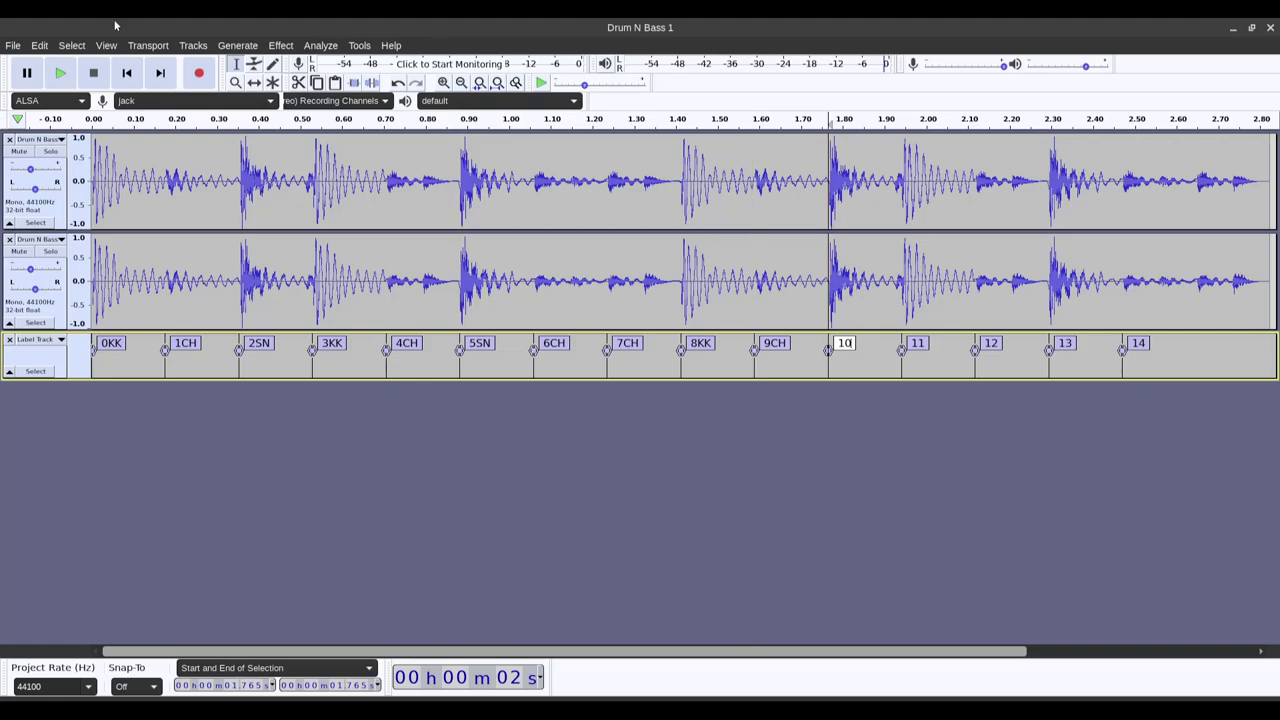
left_click(127, 73)
left_click(60, 73)
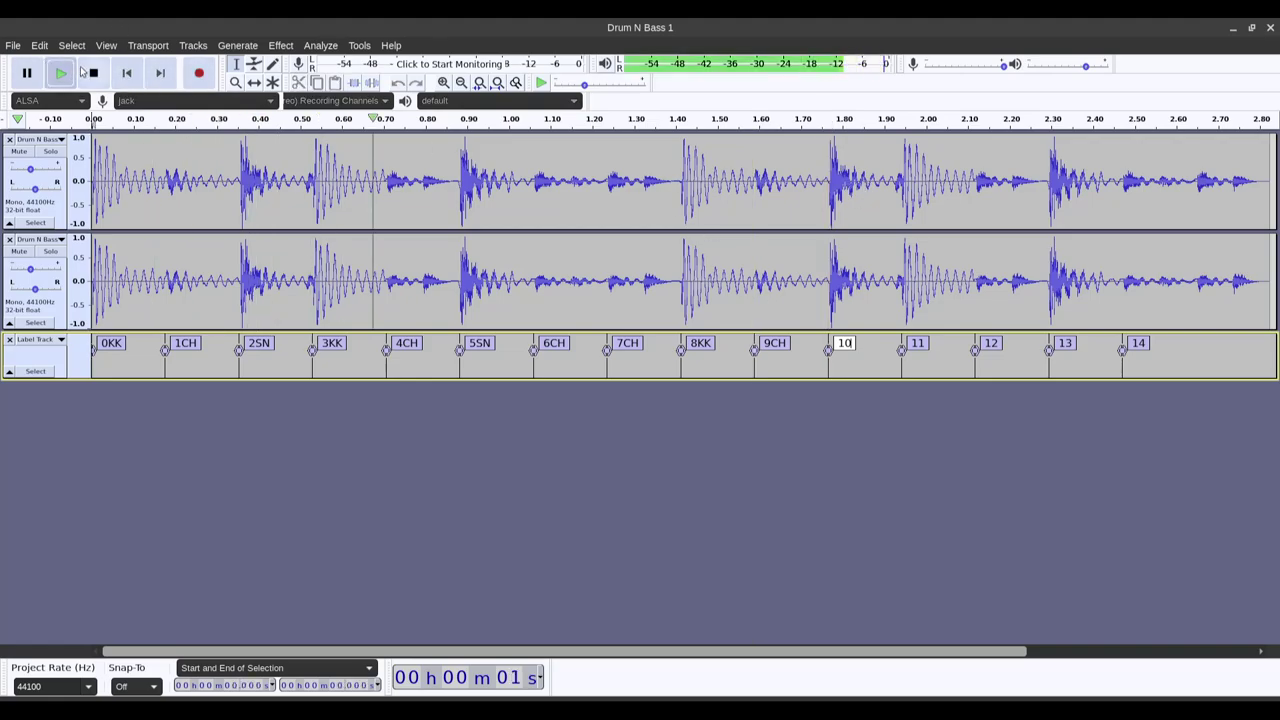
left_click(86, 72)
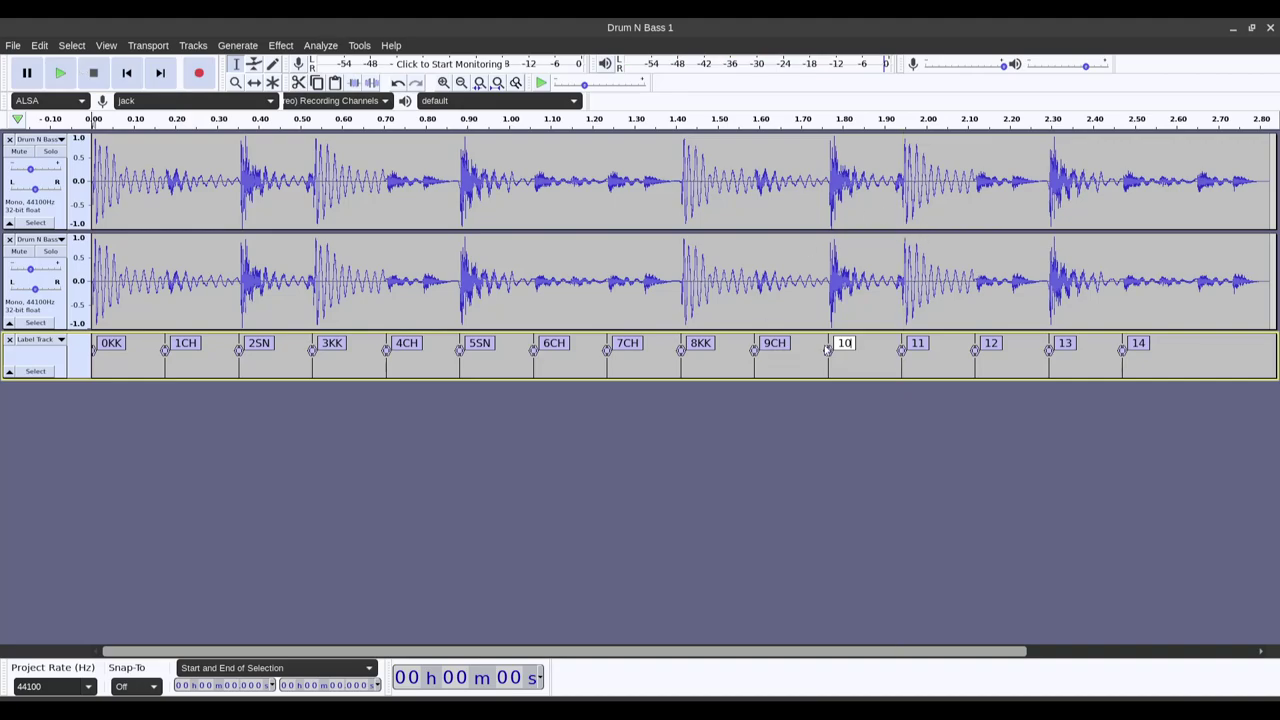
left_click(851, 343)
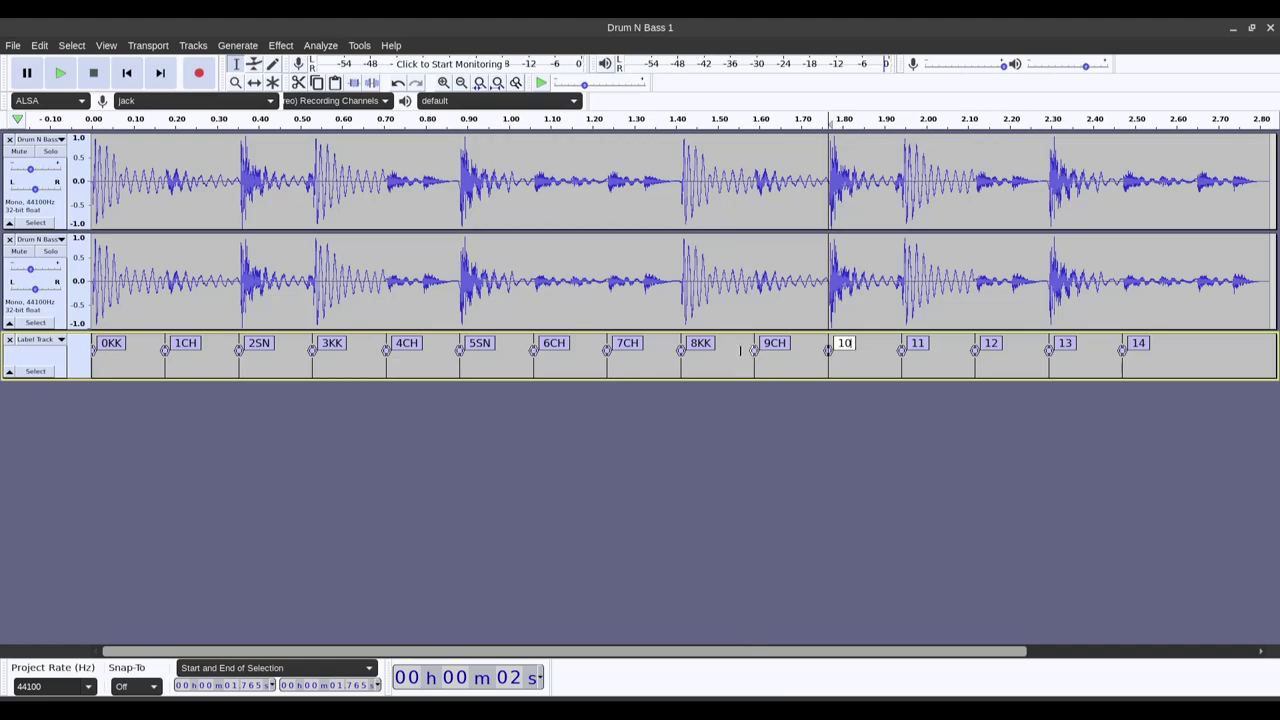
left_click_drag(745, 350, 811, 345)
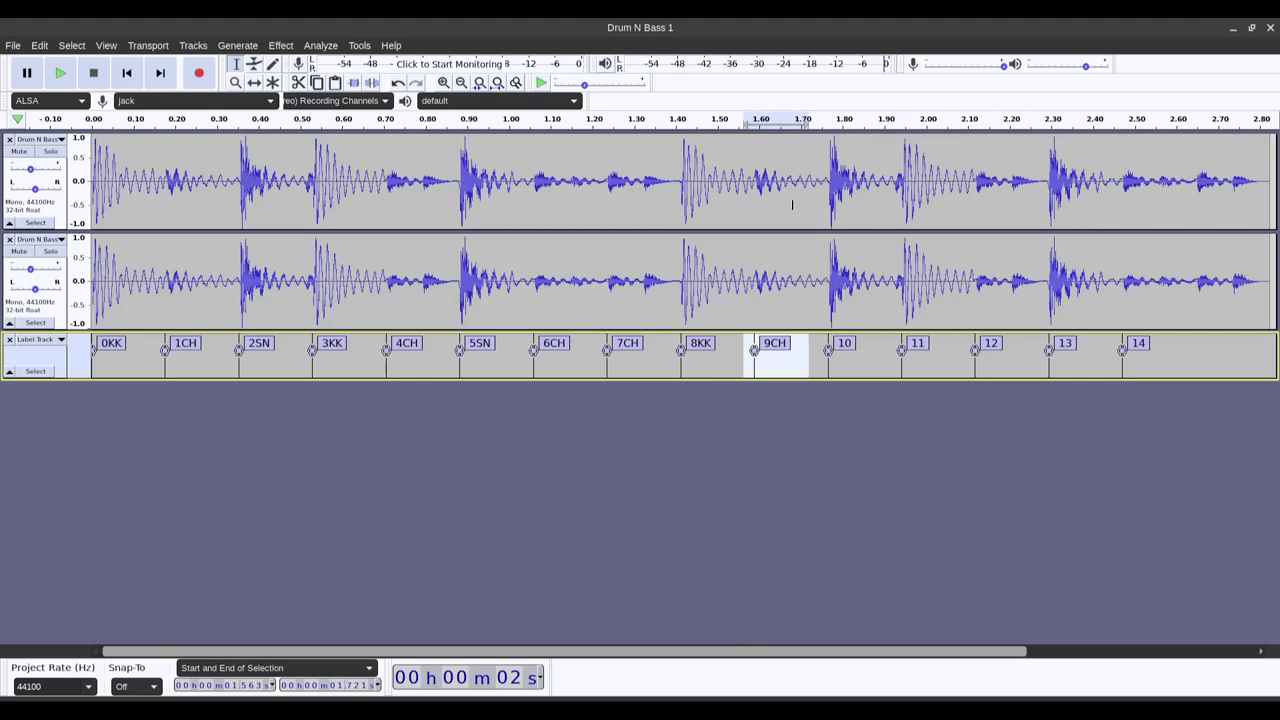
key("Delete")
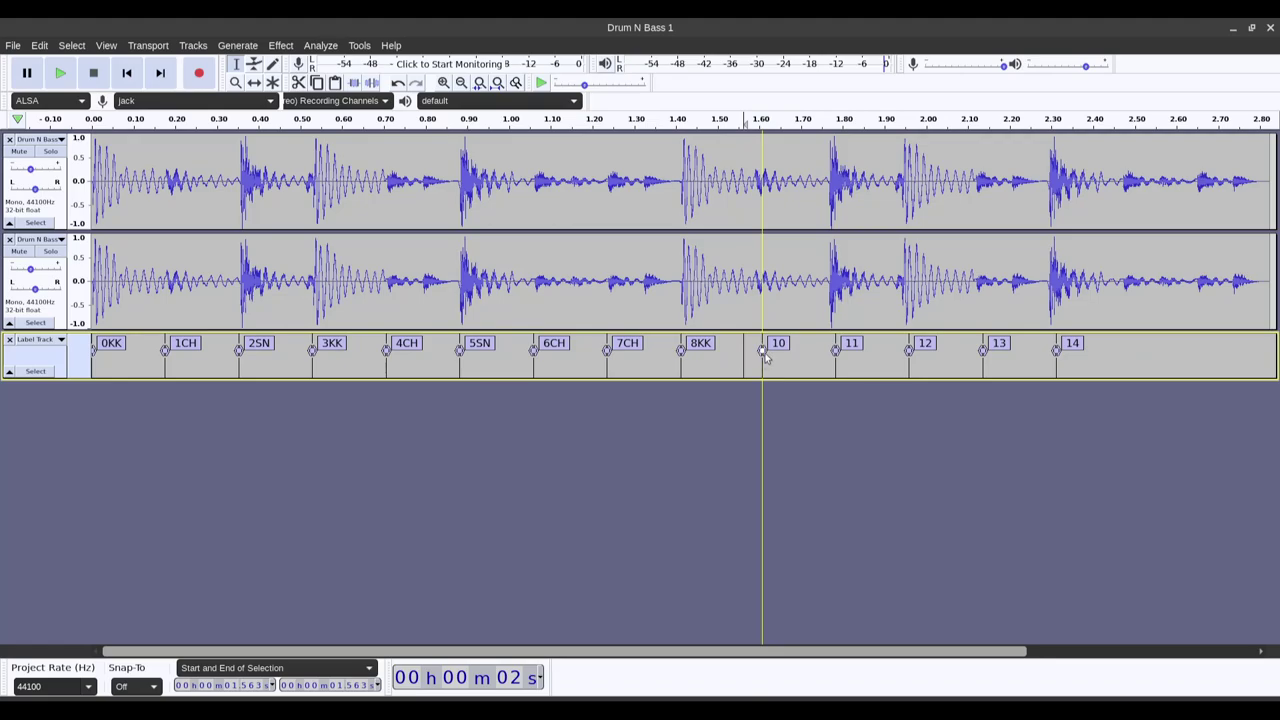
key("ctrl+z")
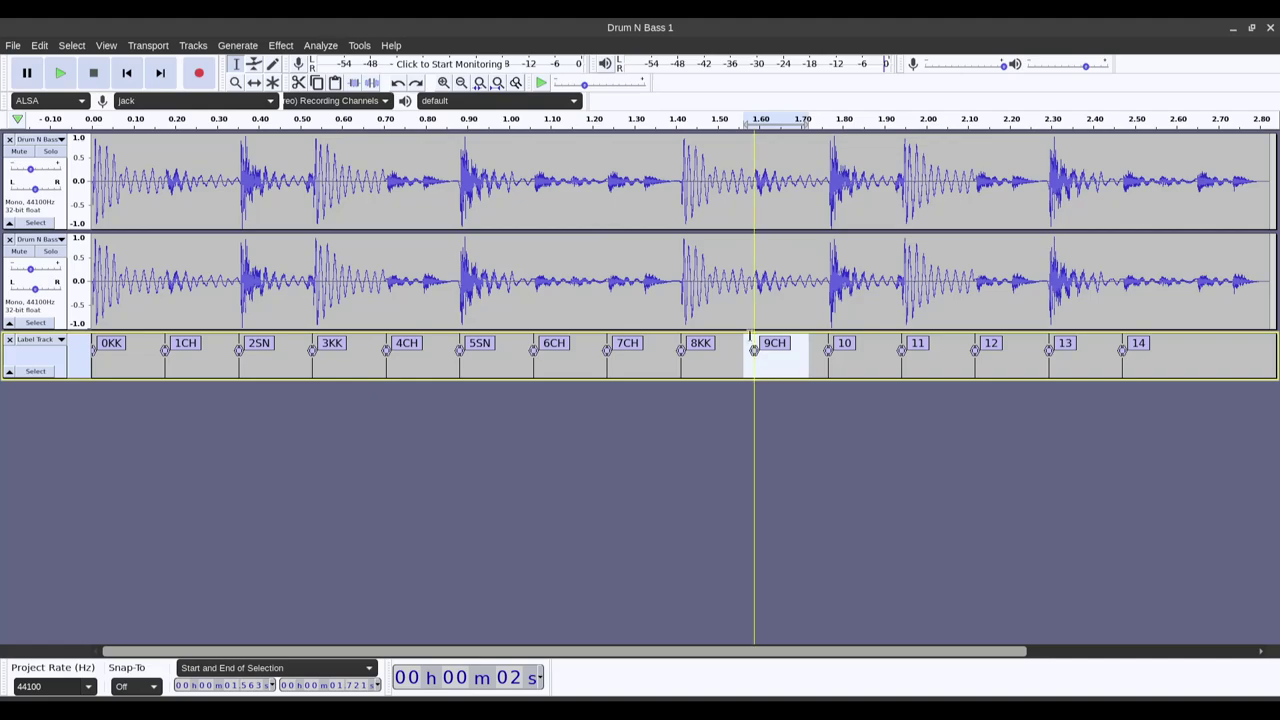
left_click(755, 352)
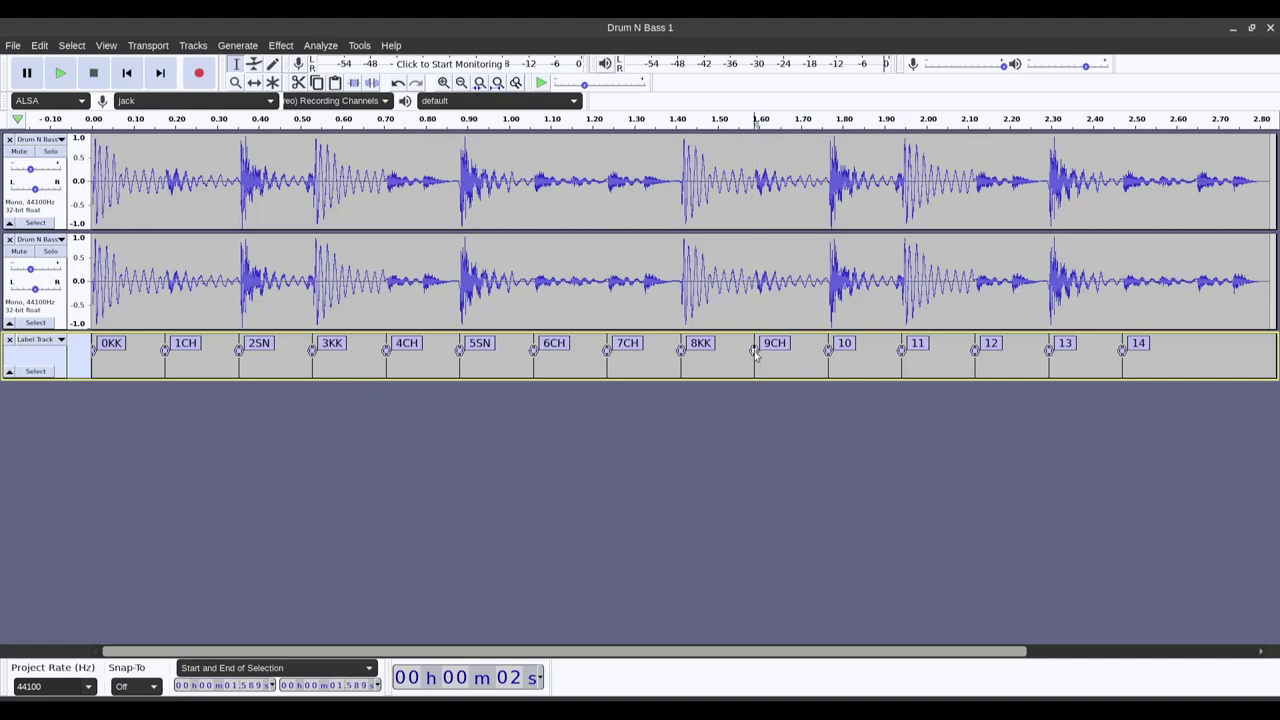
left_click(40, 45)
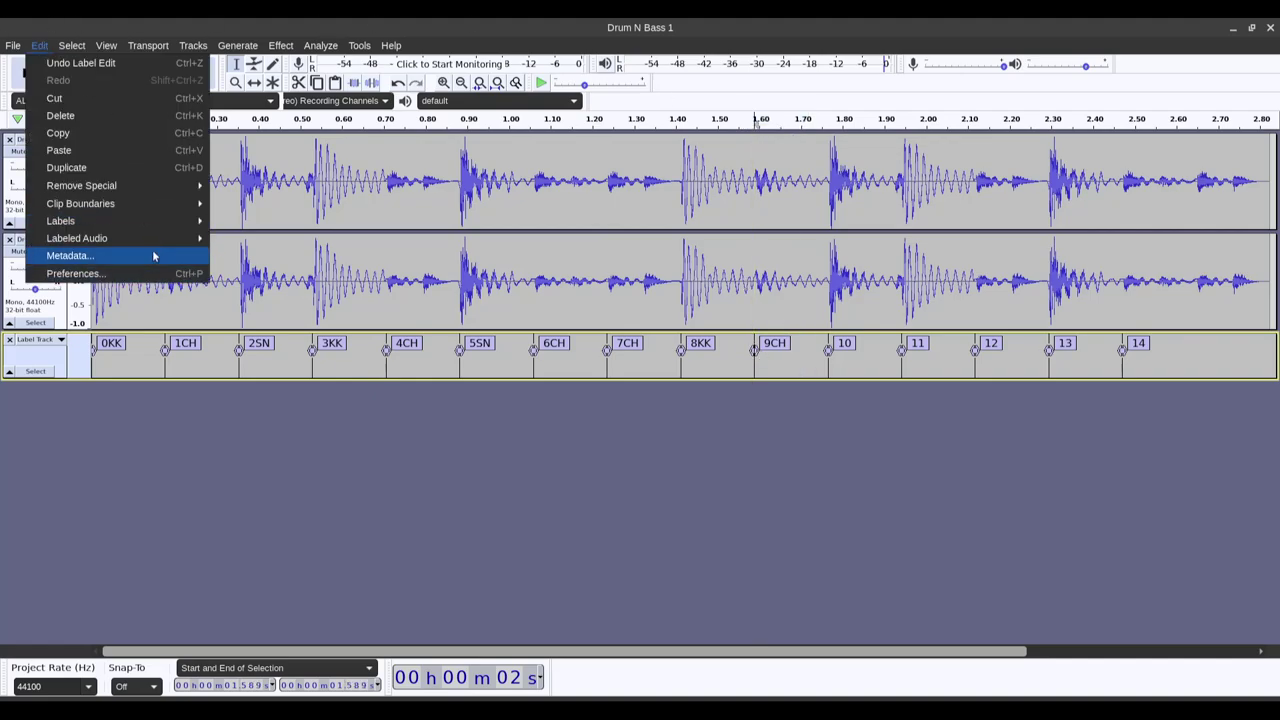
mouse_move(165, 224)
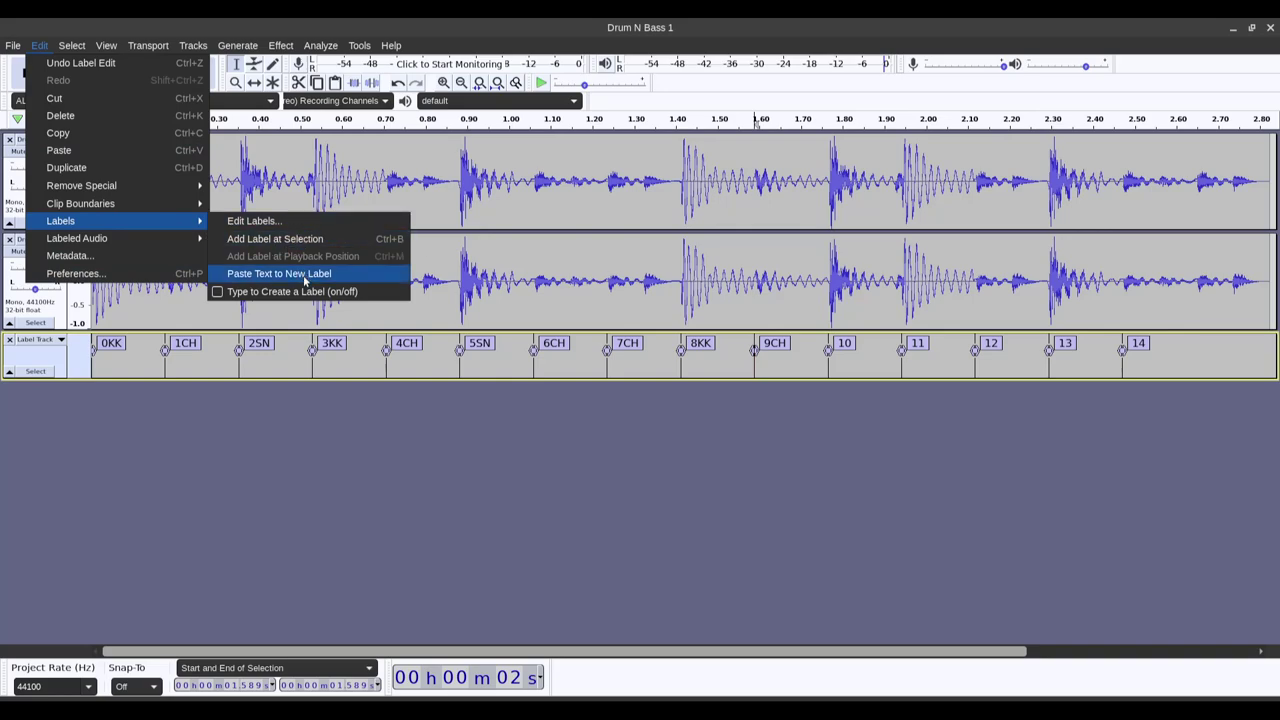
left_click(850, 648)
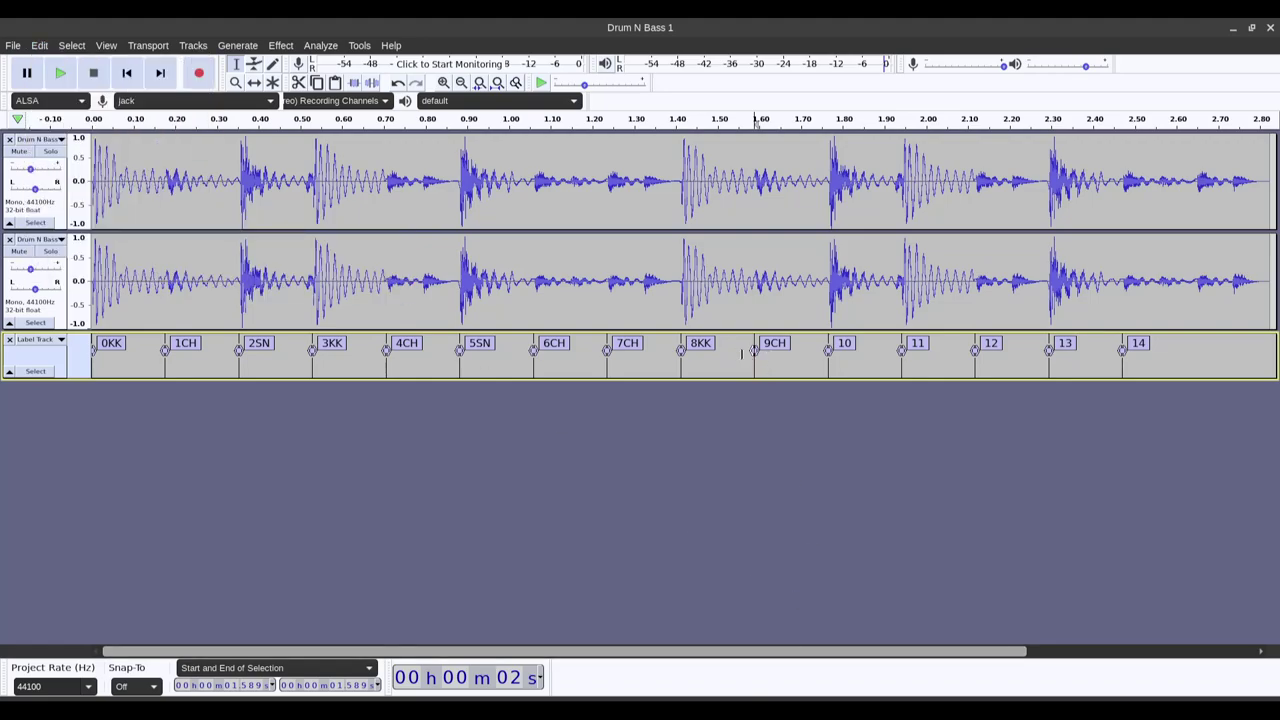
left_click(253, 84)
mouse_move(756, 352)
left_mouse_down()
mouse_move(789, 354)
mouse_move(826, 287)
mouse_move(789, 366)
left_mouse_up()
left_click(238, 63)
Cut labels 9CH through 14 and paste them one slice further along the label track, at about 1.742 s.
left_click_drag(744, 365, 1158, 388)
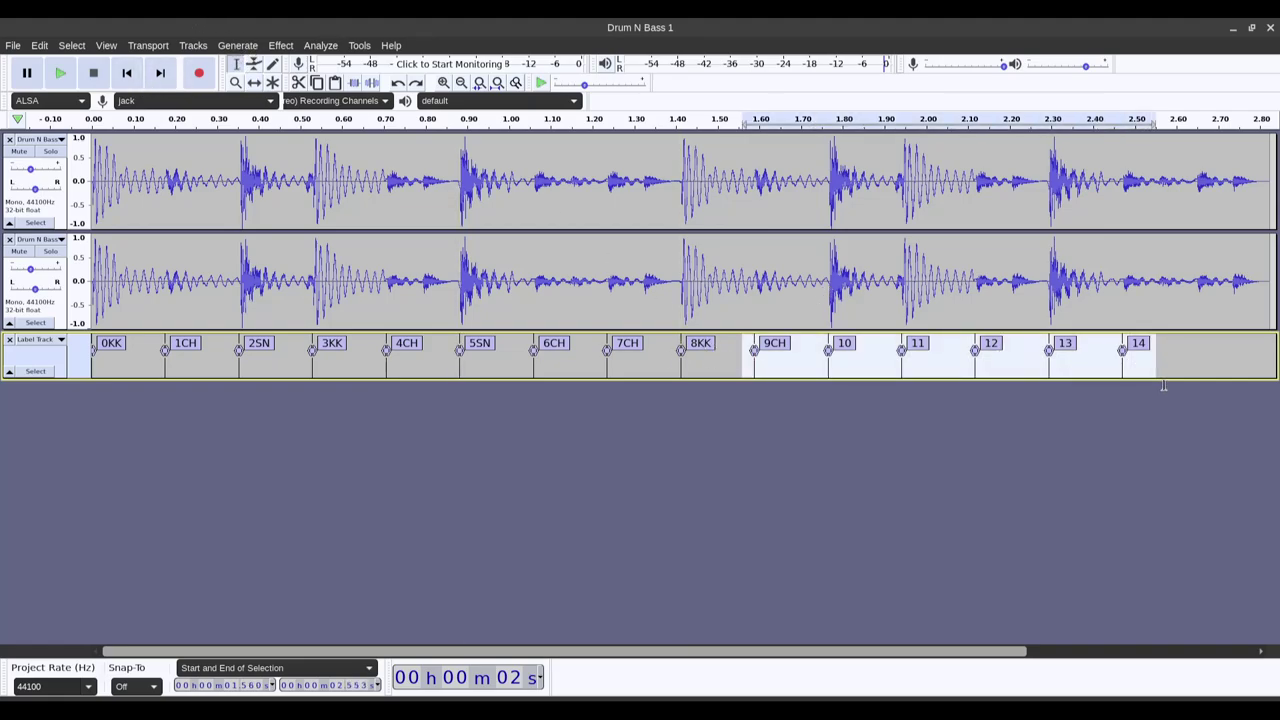
left_click(784, 356)
left_click_drag(827, 360, 1214, 382)
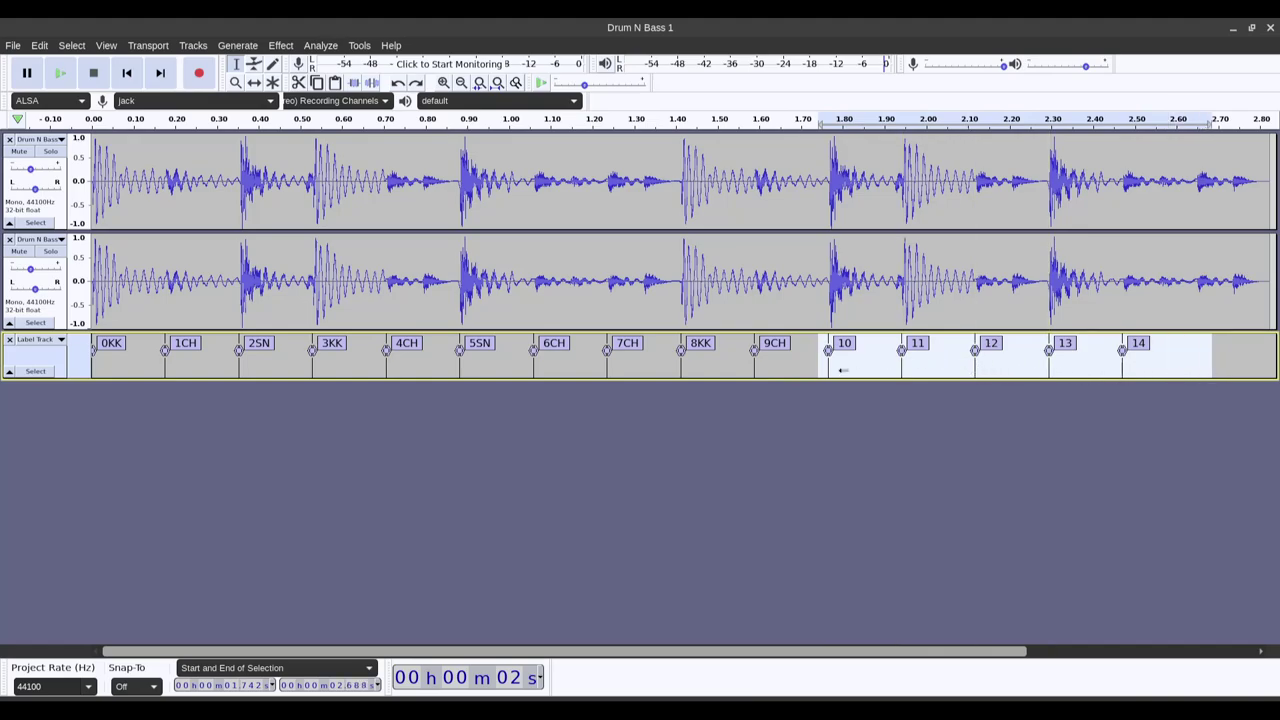
left_click_drag(751, 362, 1060, 370)
key("Delete")
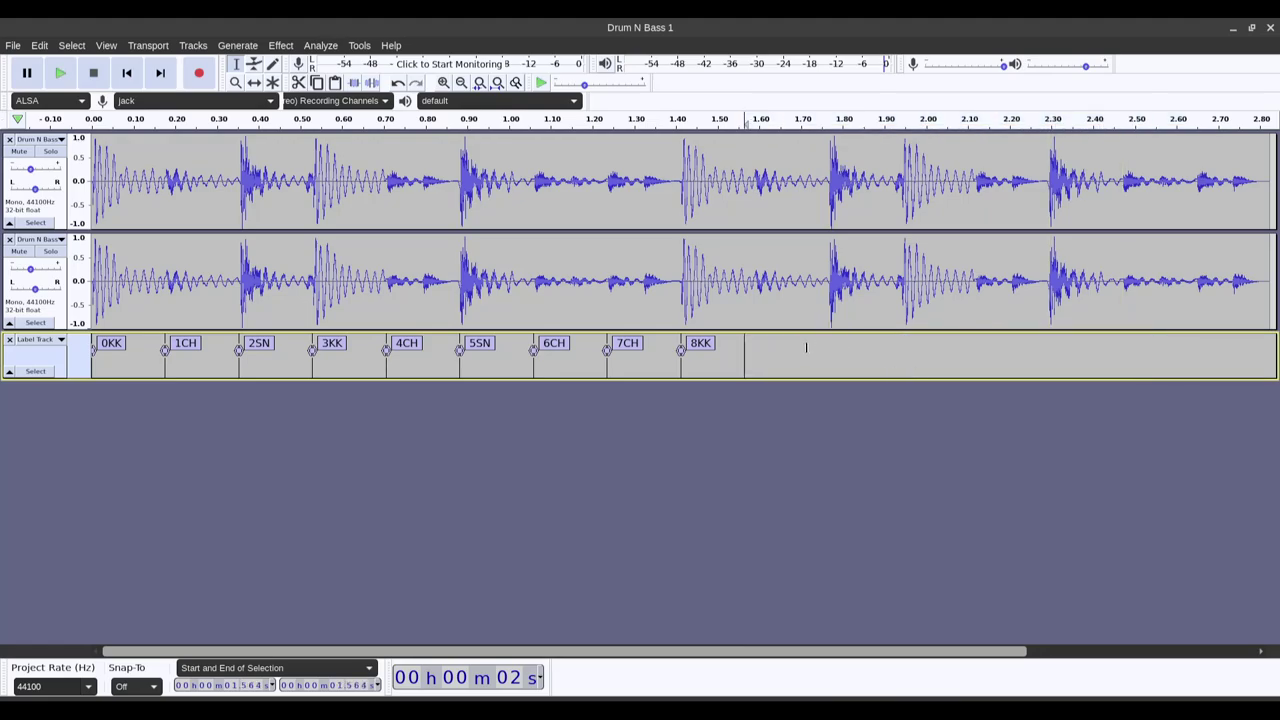
left_click(818, 347)
key("ctrl+v")
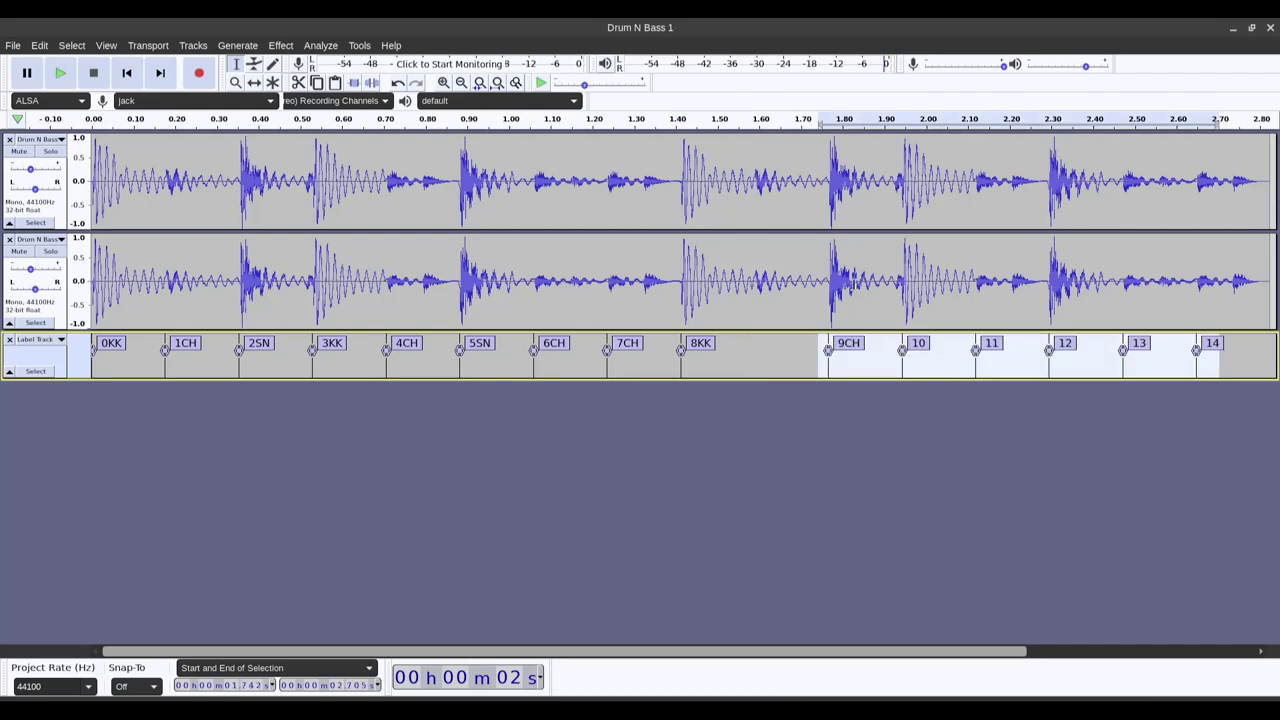
Rename label 9CH as 9SN and label 10 as AKK.
left_click(848, 343)
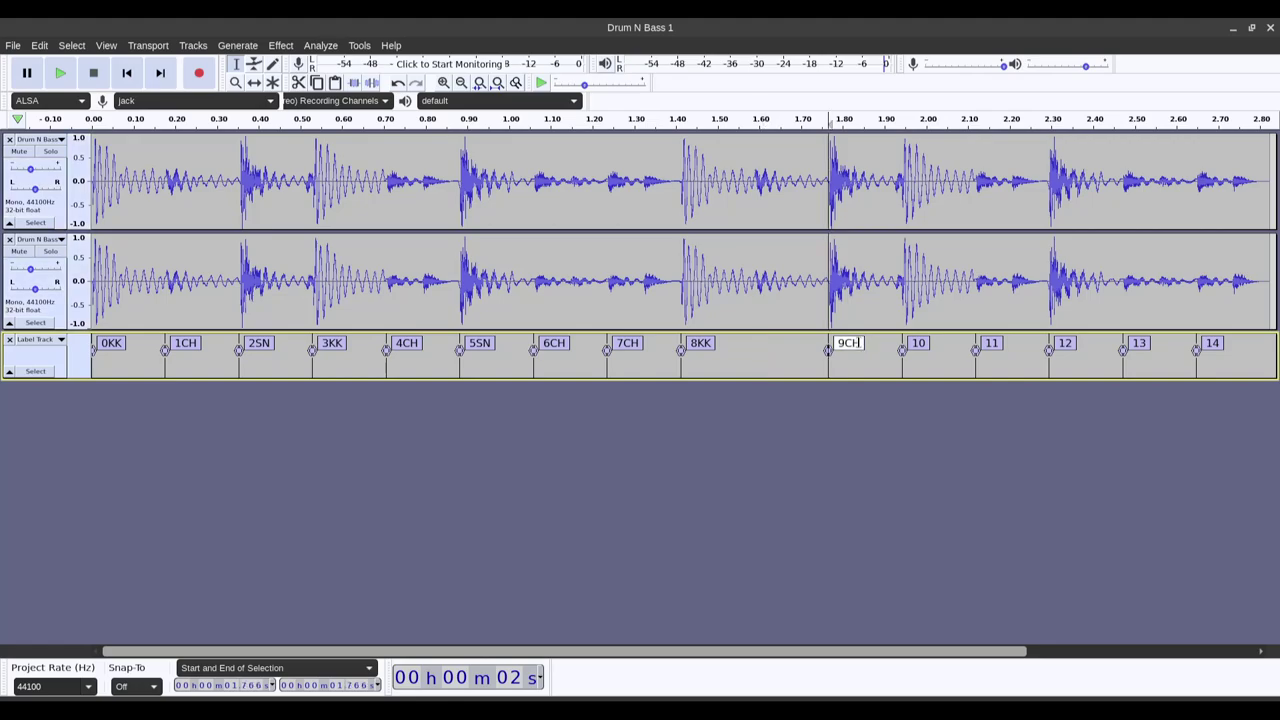
key("BackSpace")
key("BackSpace")
type("SN")
left_click(917, 343)
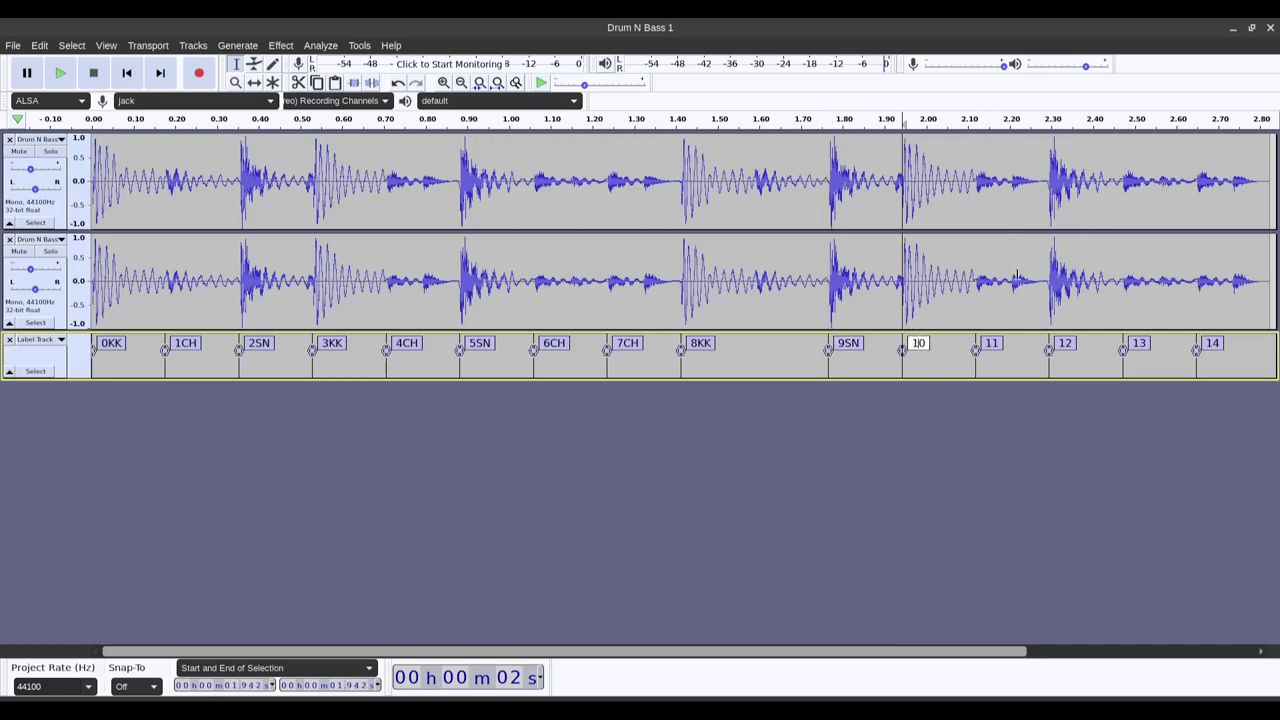
key("Delete")
key("Delete")
type("AKK")
key("Return")
Rename label 11 as BCH and label 12 as CSN.
left_click(991, 344)
type("BCH")
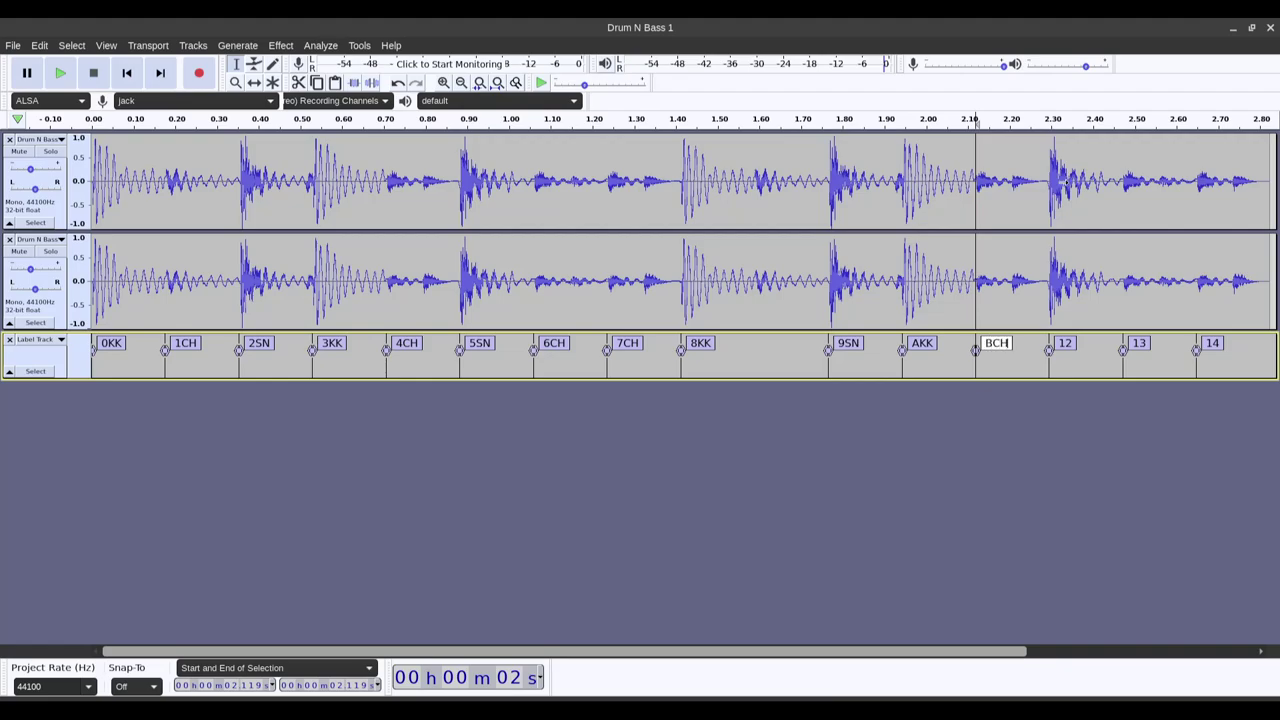
key("Tab")
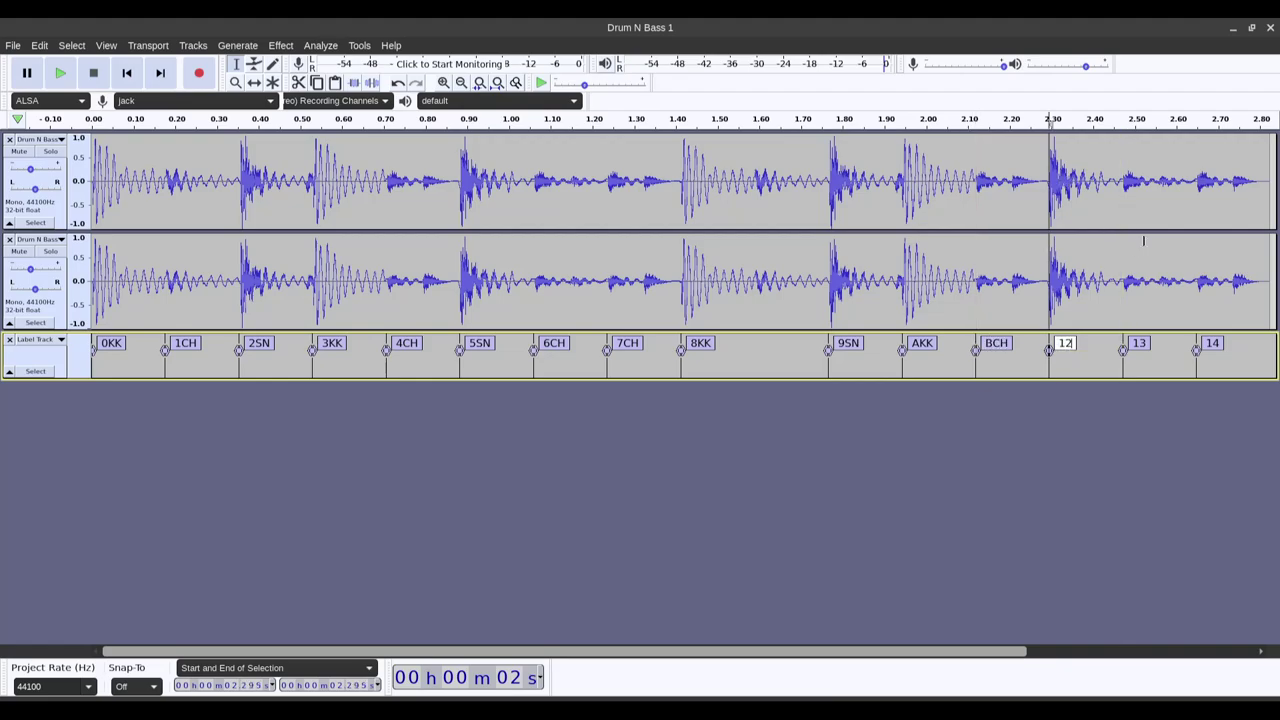
type("CSN")
key("Return")
Rename label 13 as DCH and delete label 14 at the end of the label track.
key("Tab")
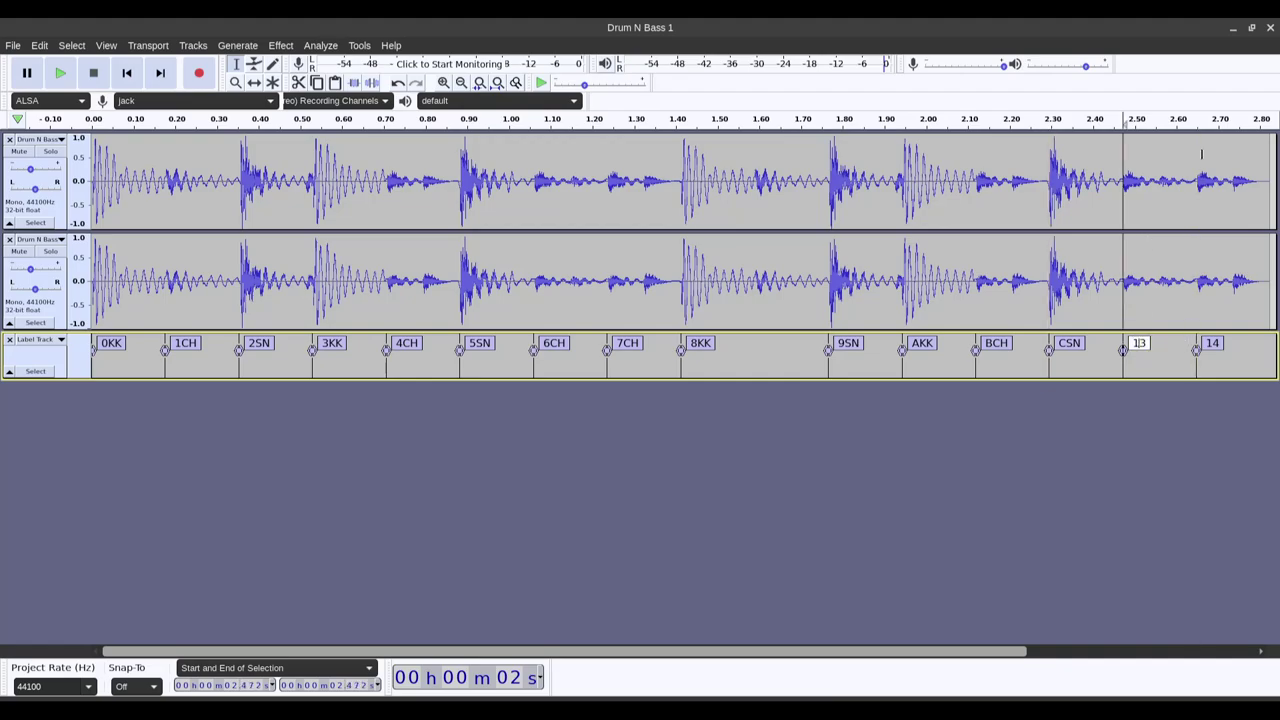
type("DCH")
key("Return")
left_click_drag(1176, 355, 1248, 356)
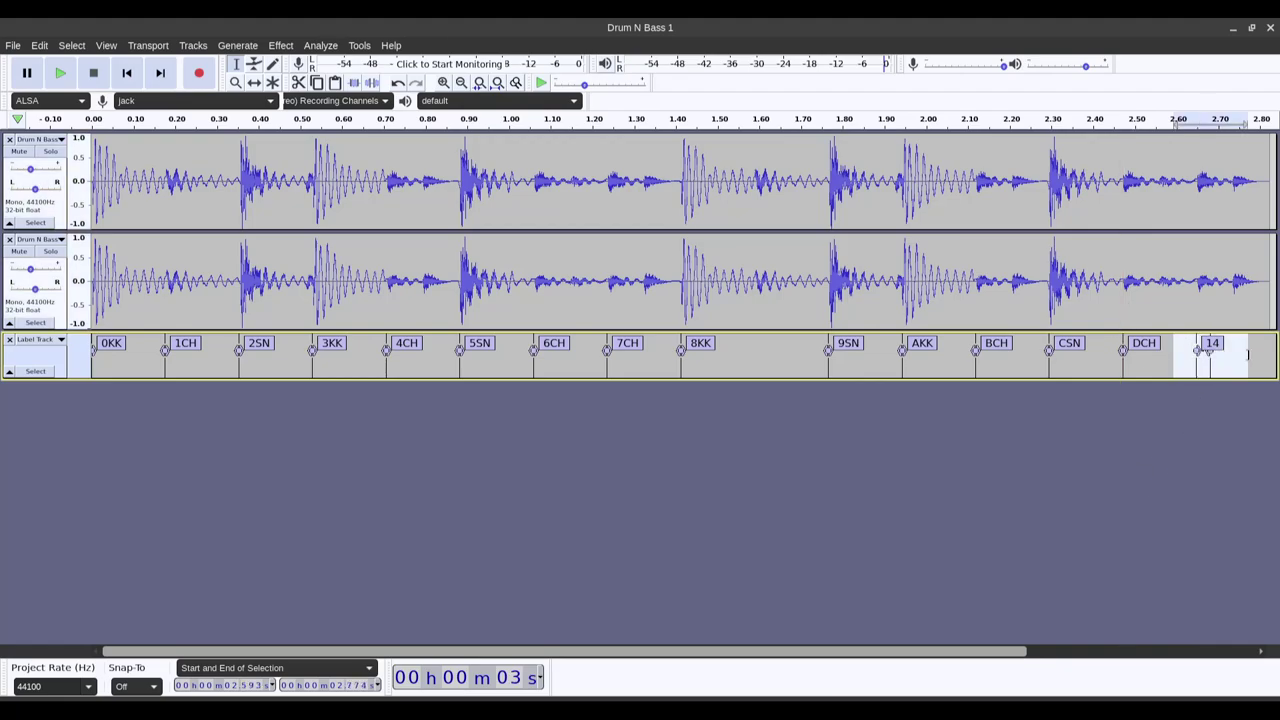
key("Delete")
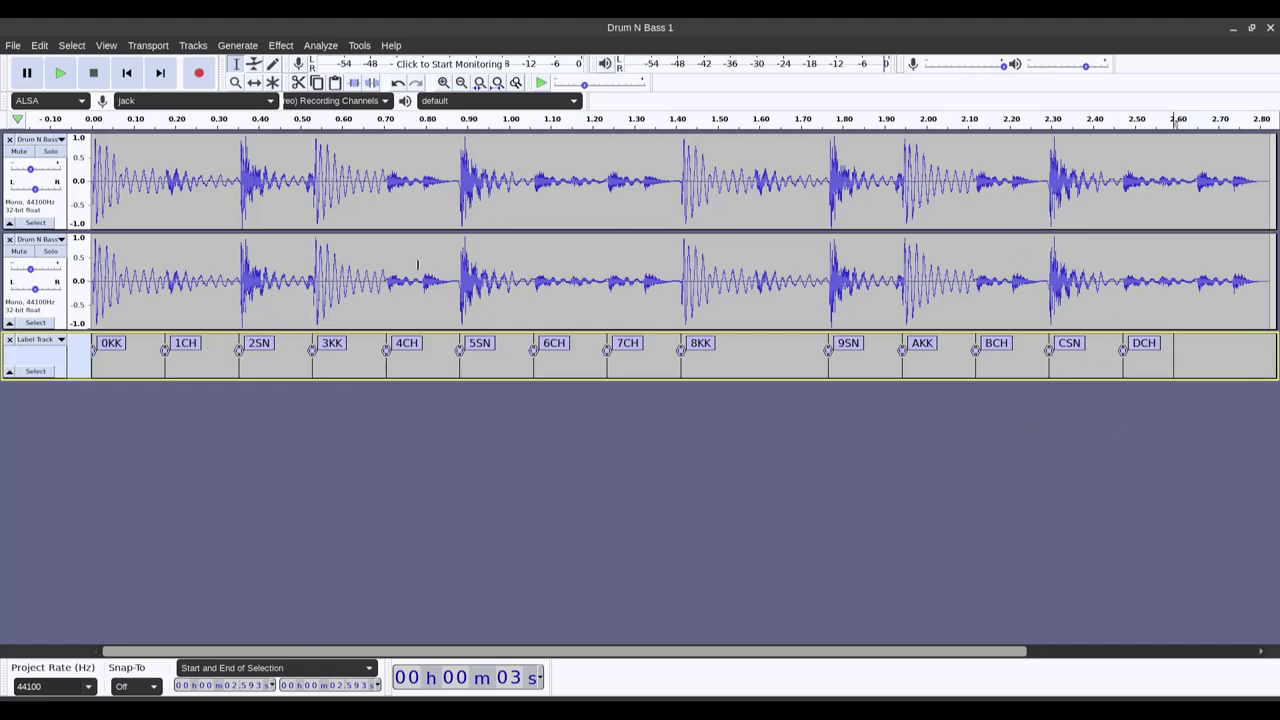
Move the 2SN label to the exact start of the snare hit, at about 0.358 s.
key("Home")
scroll(243, 266, "up", 3)
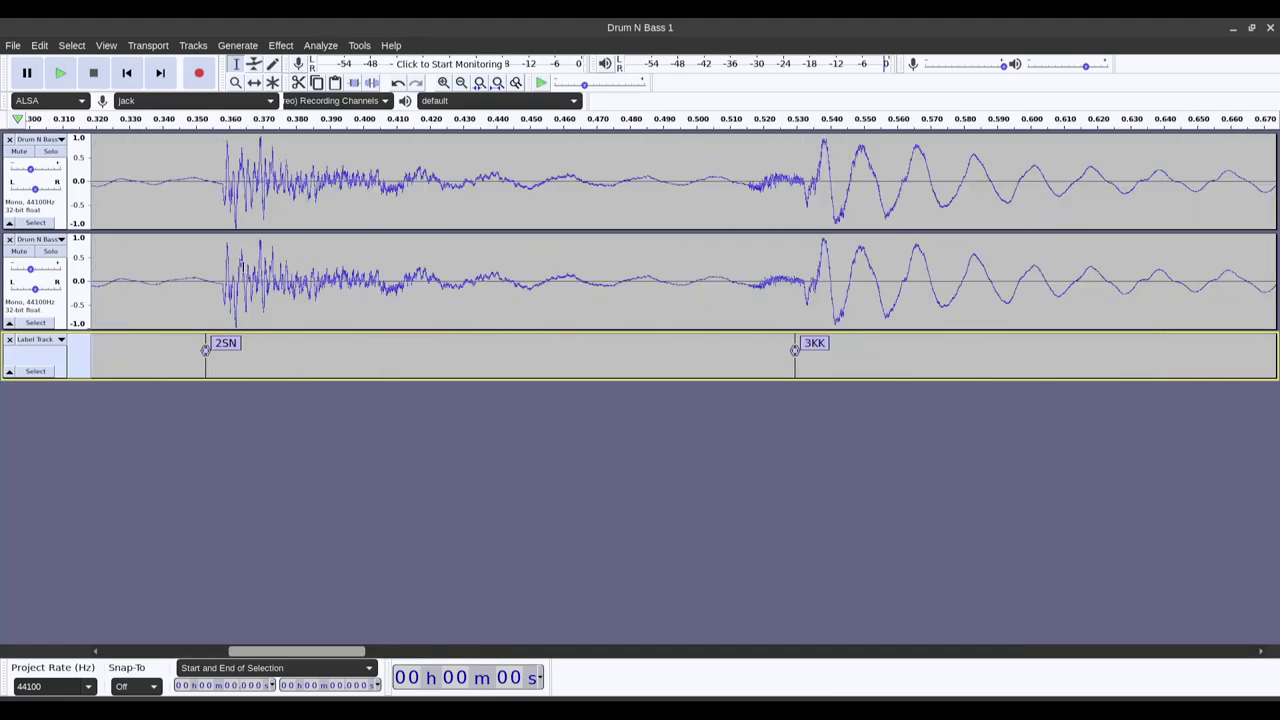
scroll(188, 246, "up", 2)
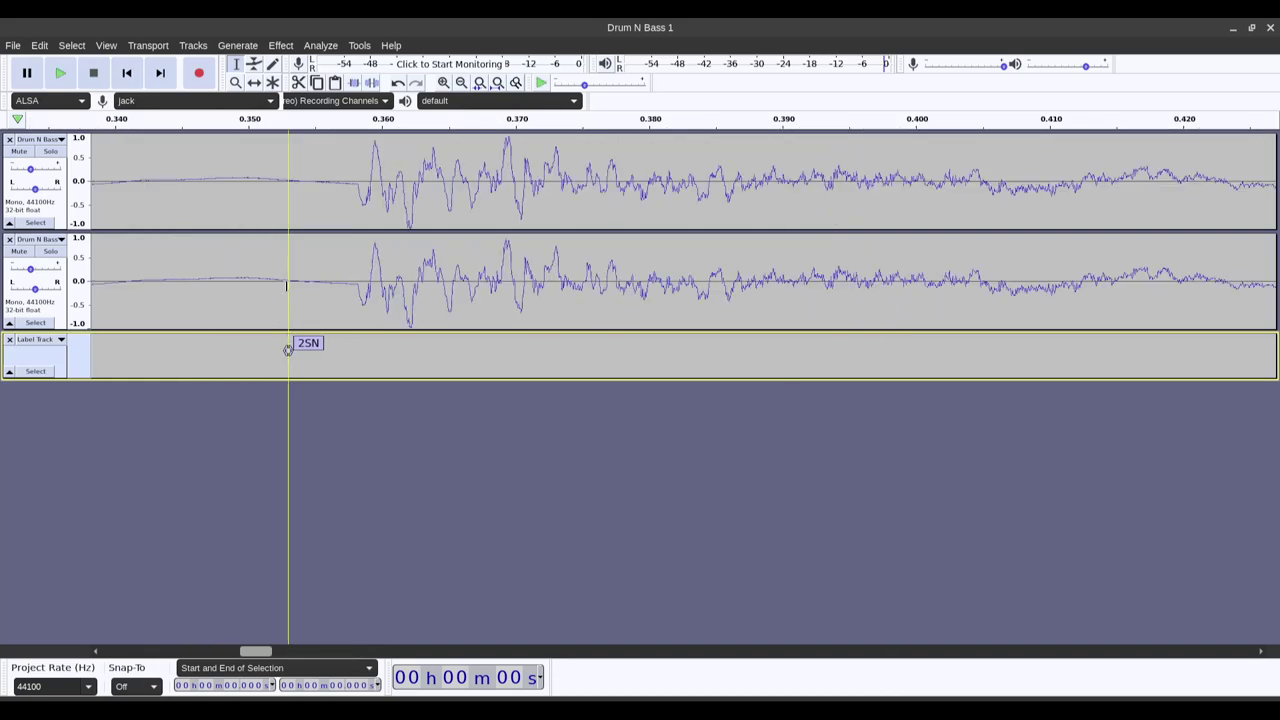
left_click_drag(288, 351, 354, 352)
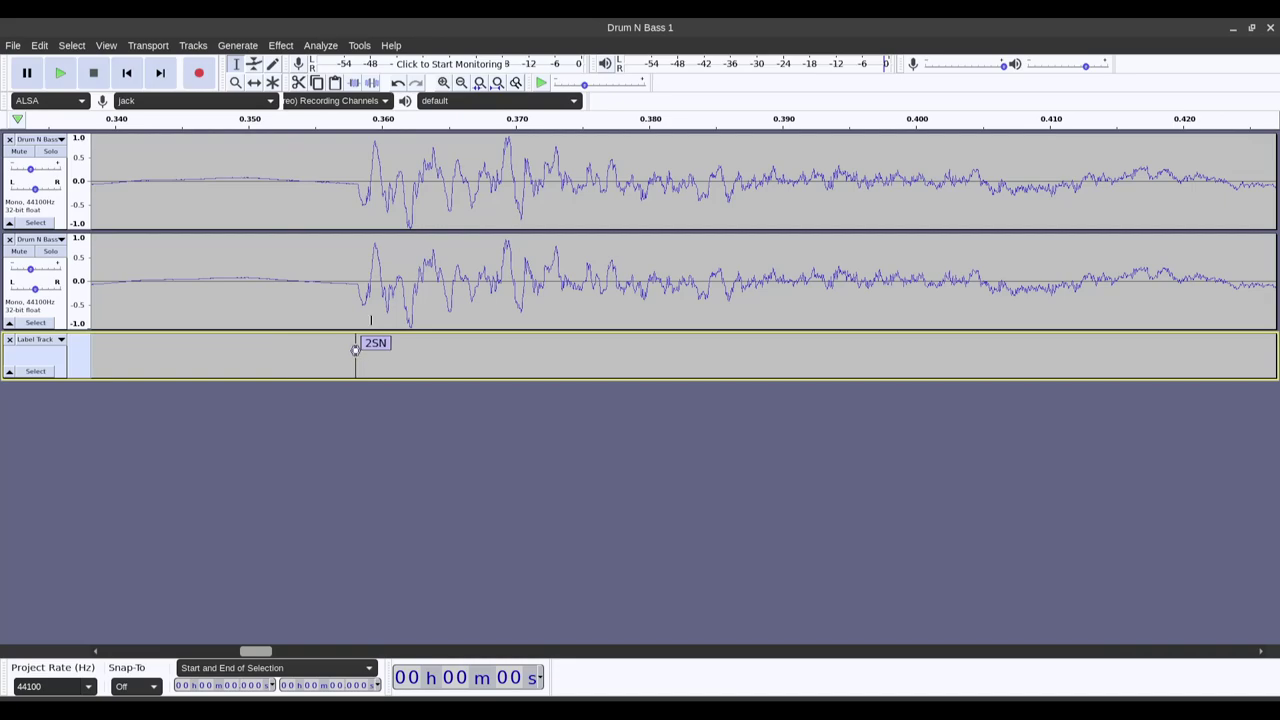
Try to shift only the upper audio track earlier so its opening kick starts at the beginning of the timeline.
left_click_drag(258, 656, 100, 645)
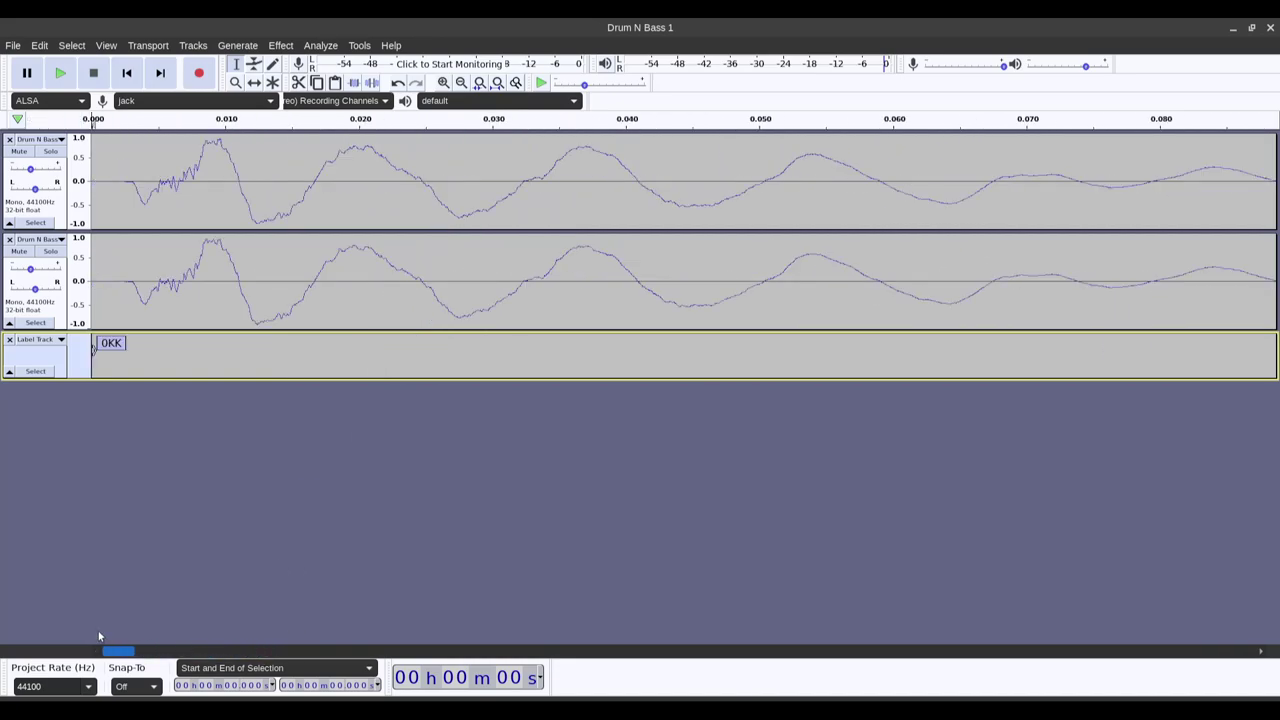
left_click(254, 83)
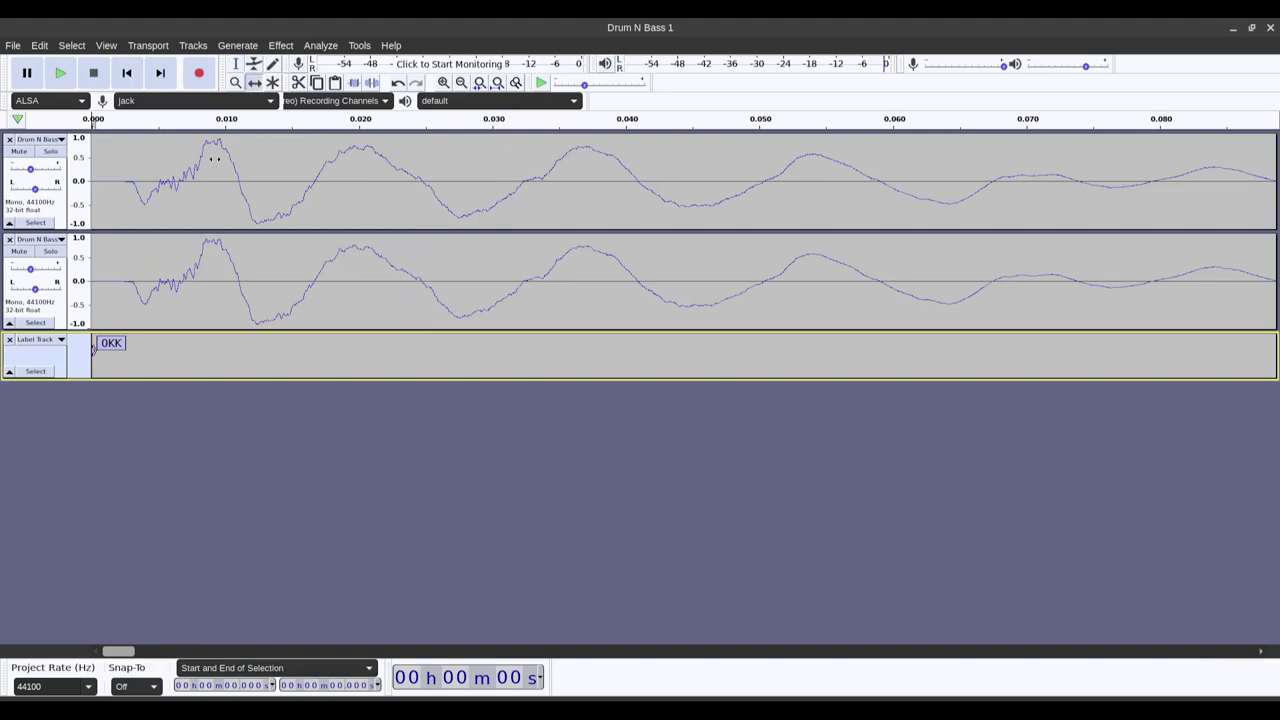
left_click_drag(203, 201, 190, 200)
left_click_drag(185, 200, 205, 200)
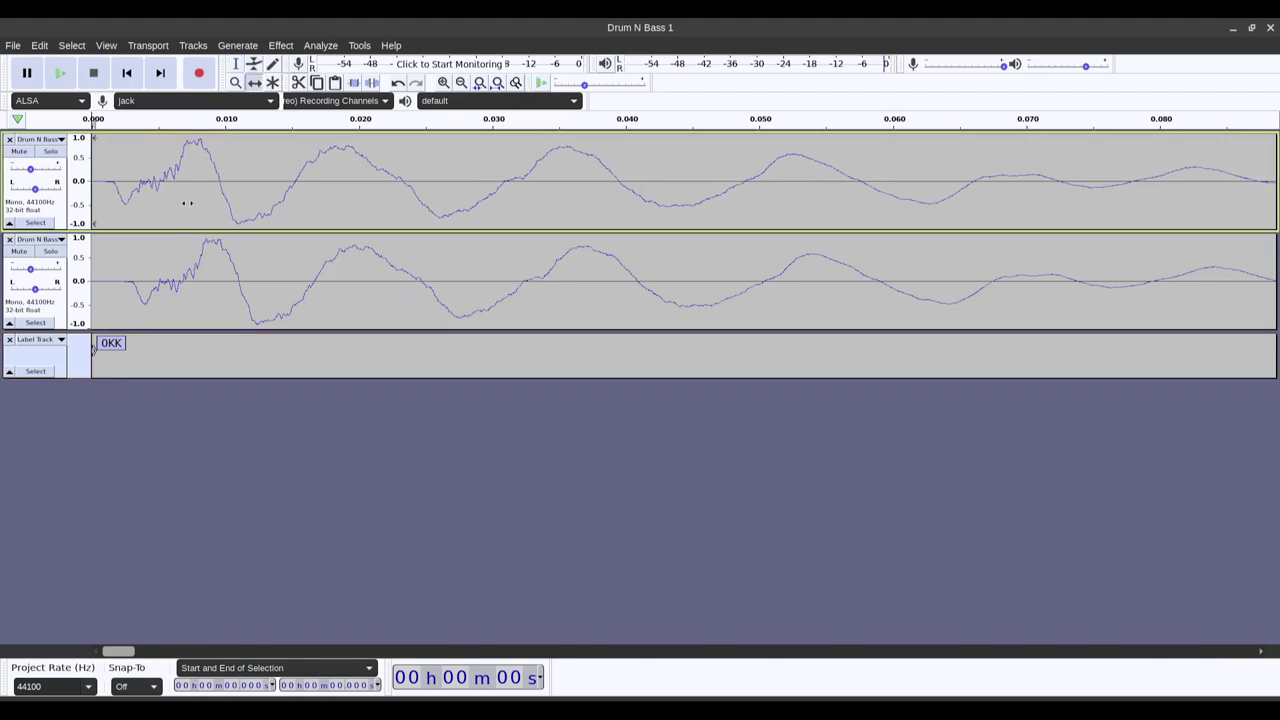
Select both audio tracks in full, shift them together so the first kick starts exactly at 0.000 s, and clear the selection.
left_click(236, 63)
left_click(266, 205)
left_click(281, 273, "shift")
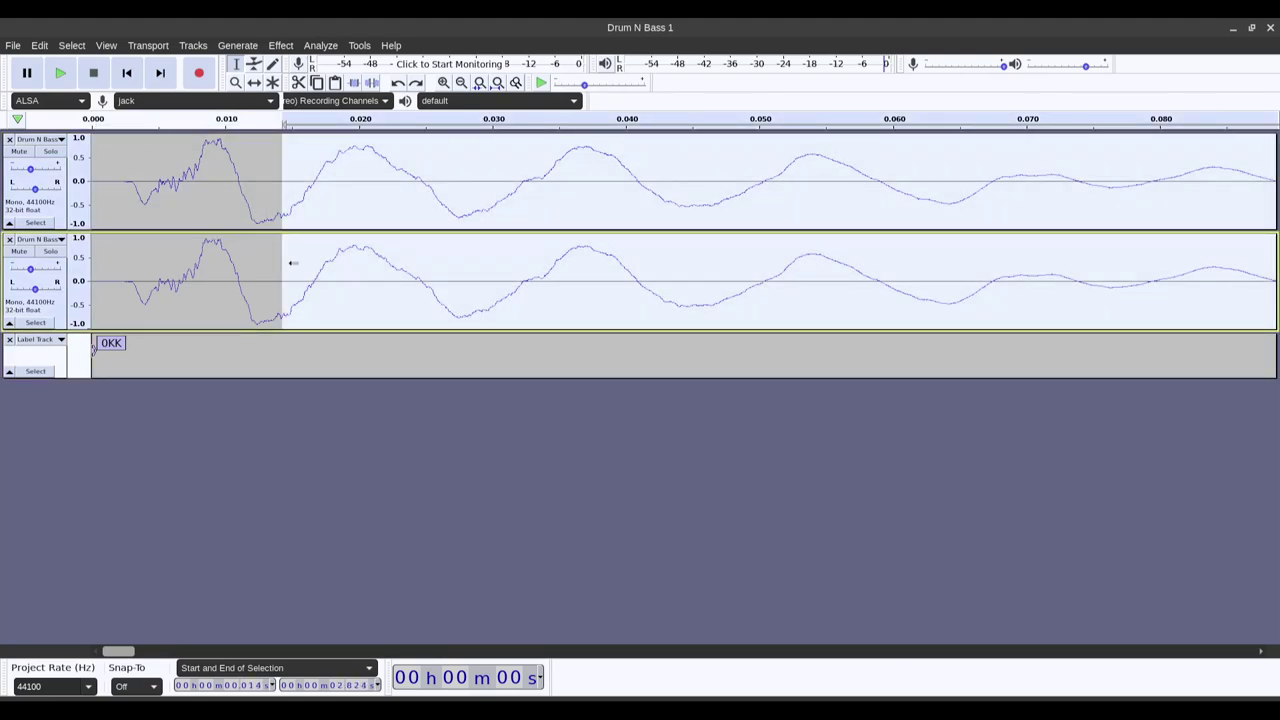
left_click(62, 212)
left_click(62, 298, "shift")
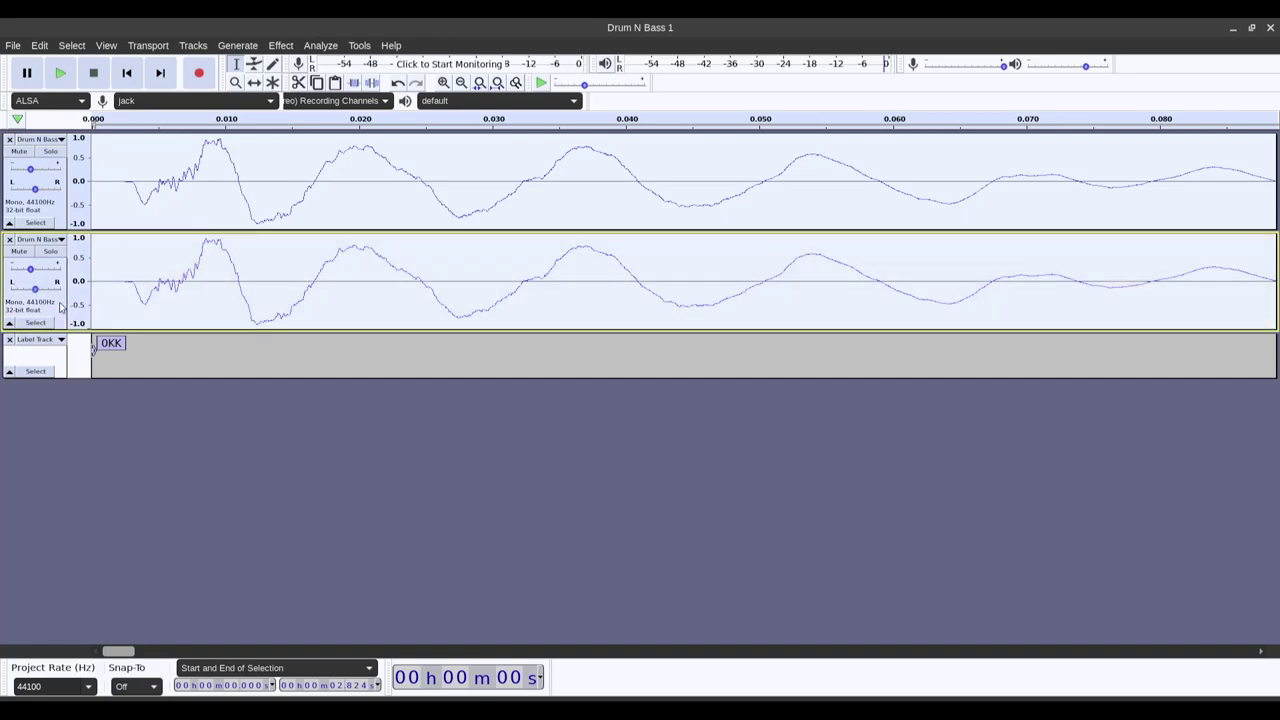
left_click(254, 83)
left_click_drag(266, 191, 228, 192)
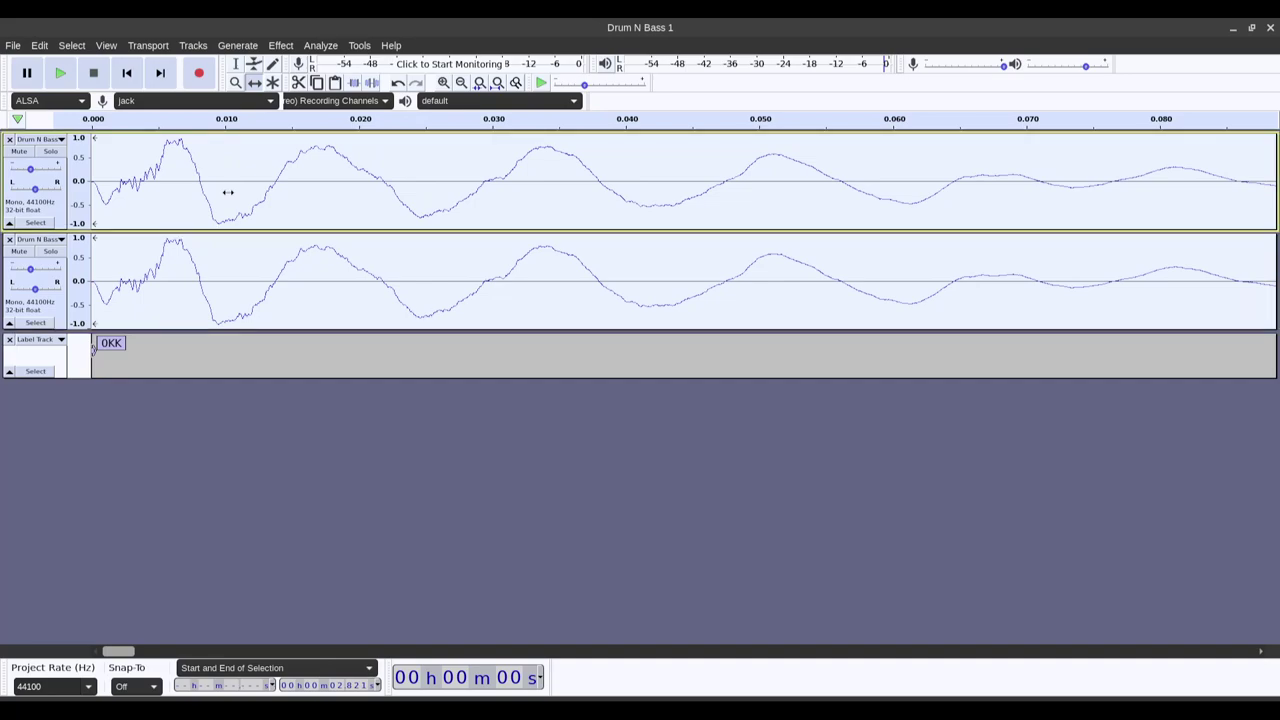
left_click(236, 65)
left_click(323, 435)
Move the 2SN label to the start of its shifted snare hit, at about 0.355 s.
left_click_drag(120, 651, 182, 652)
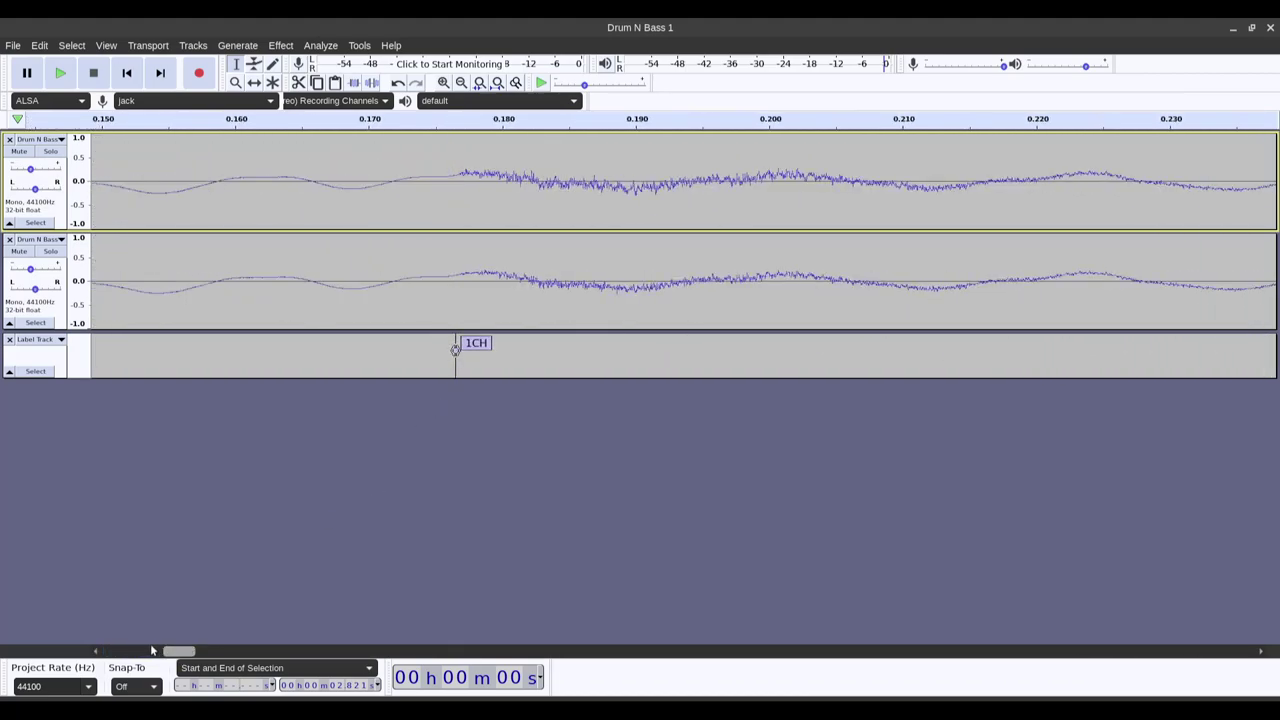
left_click_drag(172, 652, 252, 652)
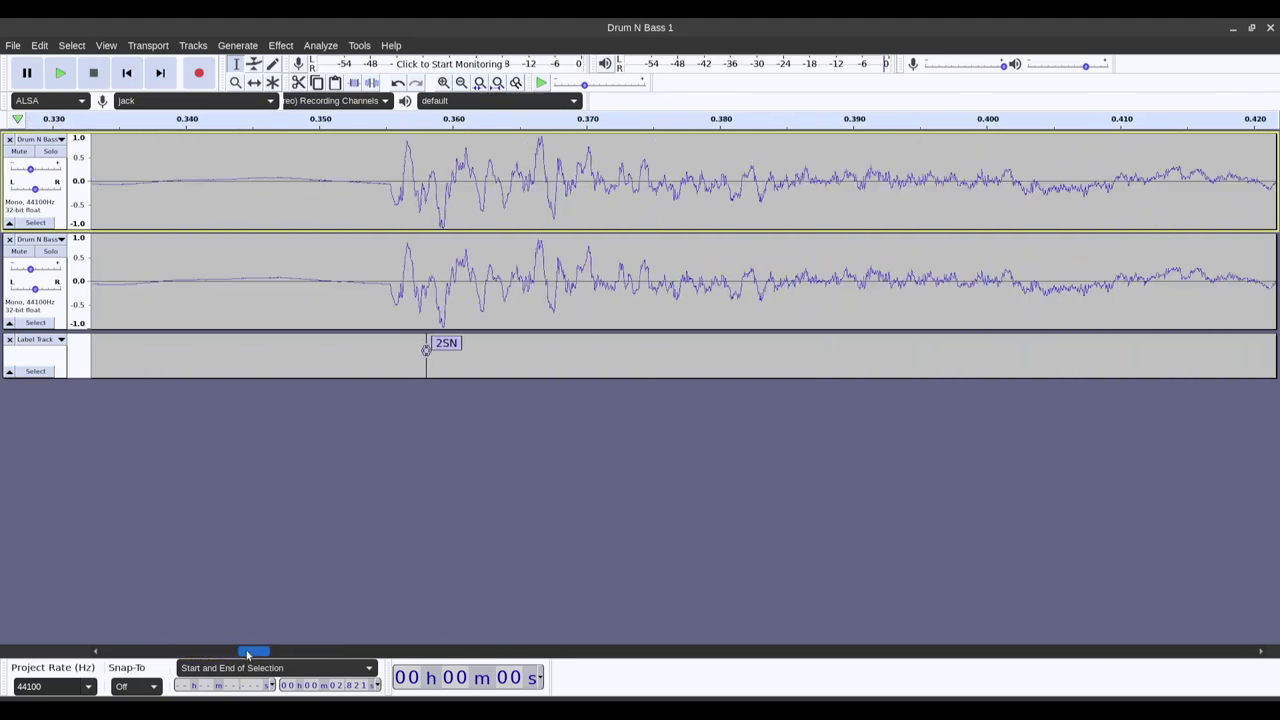
left_click_drag(426, 349, 389, 352)
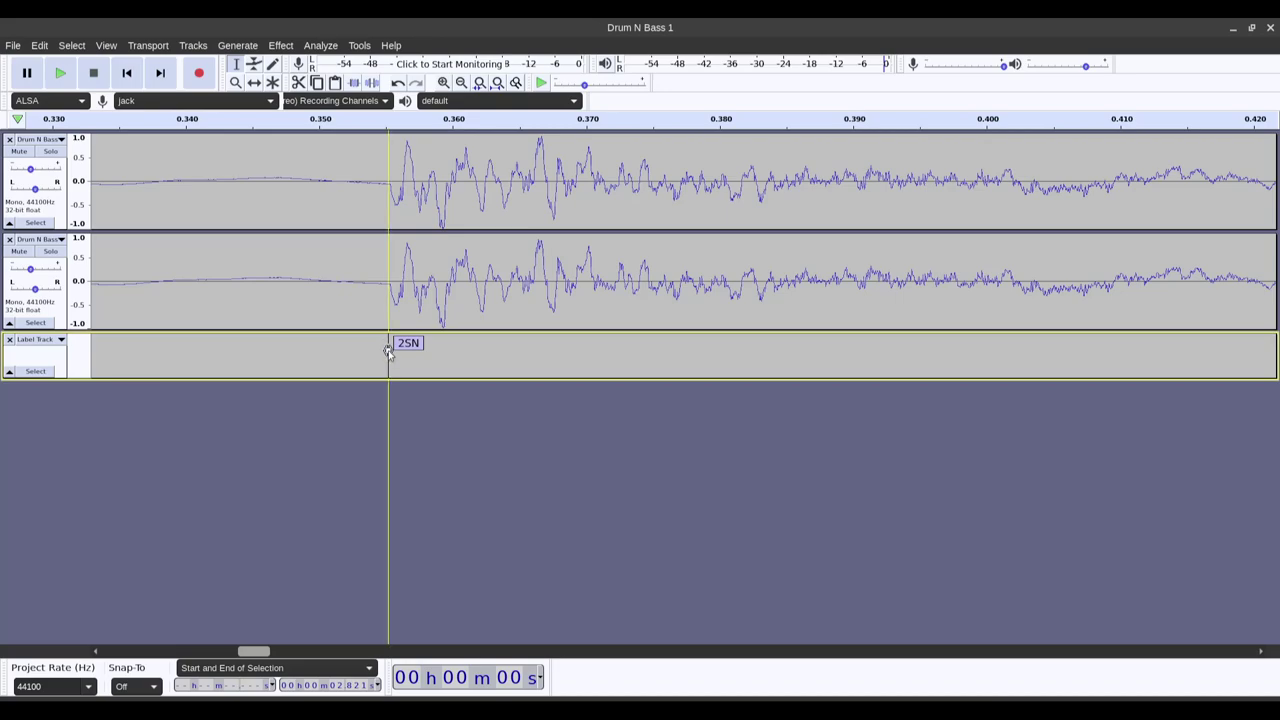
Move the 5SN label slightly earlier and the 6CH label to the start of its hi-hat hit, at about 1.060 s.
left_click_drag(256, 648, 322, 652)
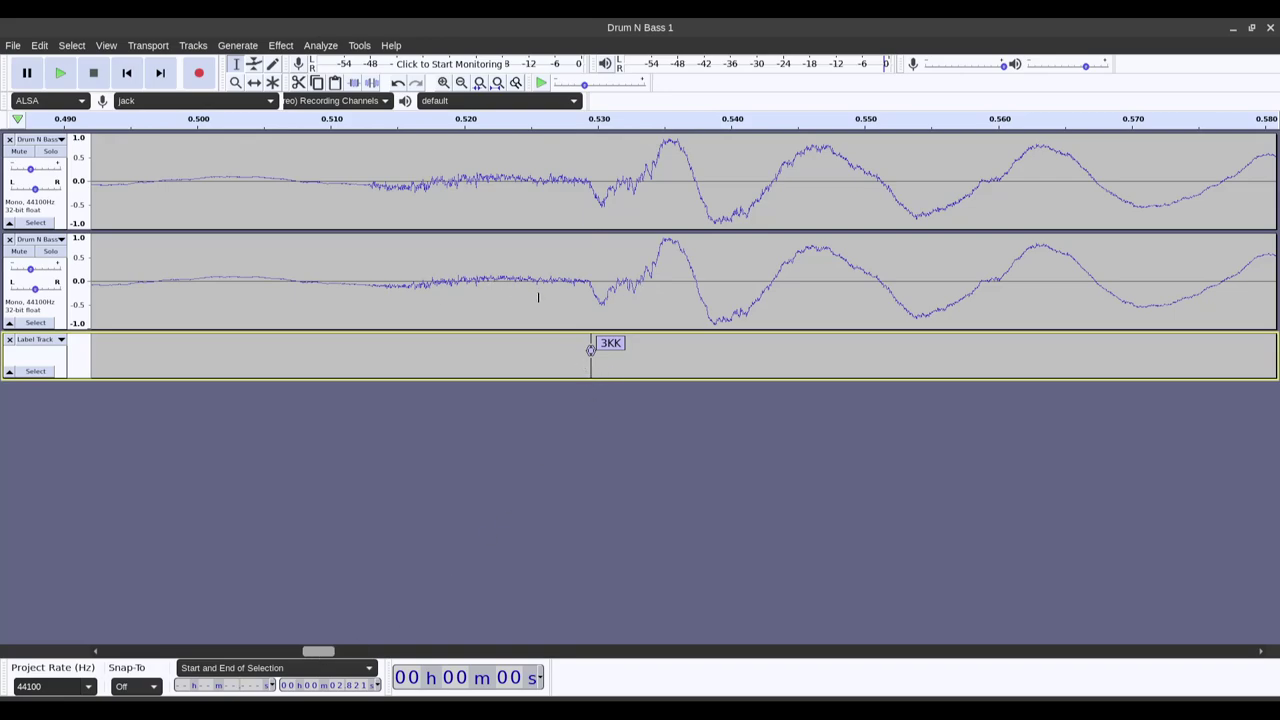
left_click_drag(318, 652, 396, 664)
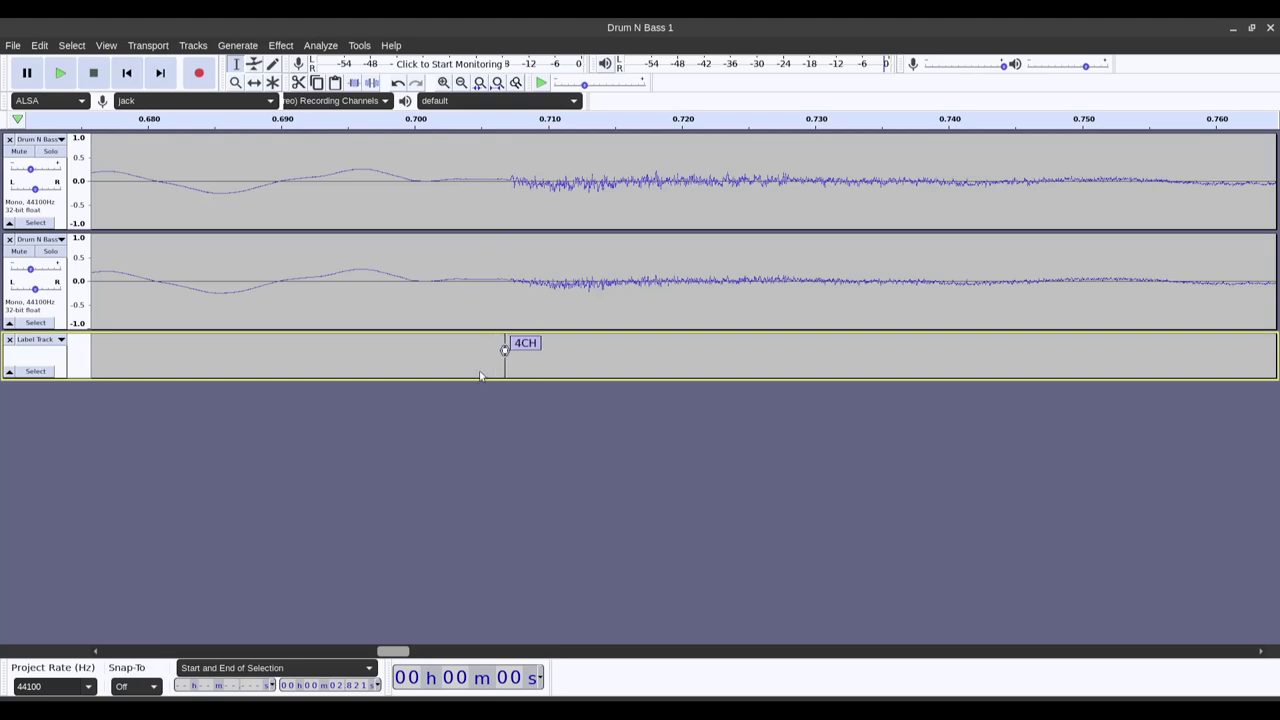
left_click_drag(390, 652, 459, 657)
left_click_drag(595, 350, 589, 352)
left_click(589, 349)
left_click_drag(452, 652, 533, 655)
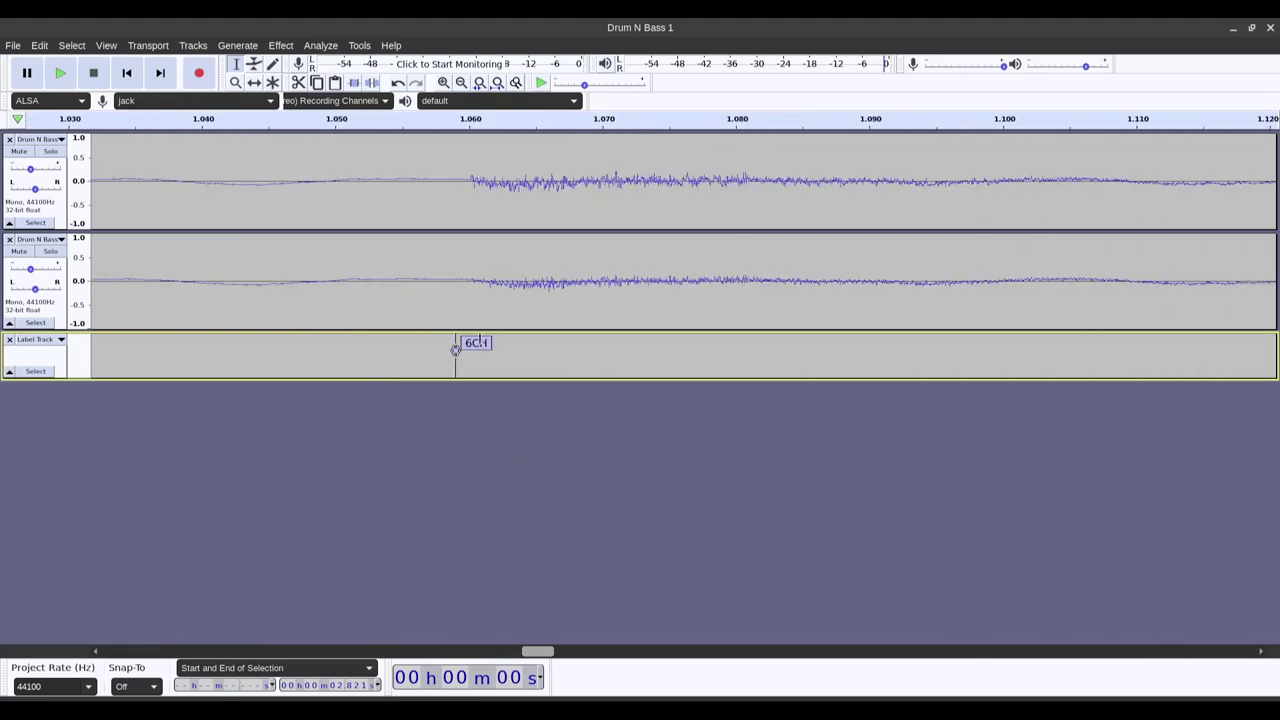
left_click_drag(456, 349, 469, 350)
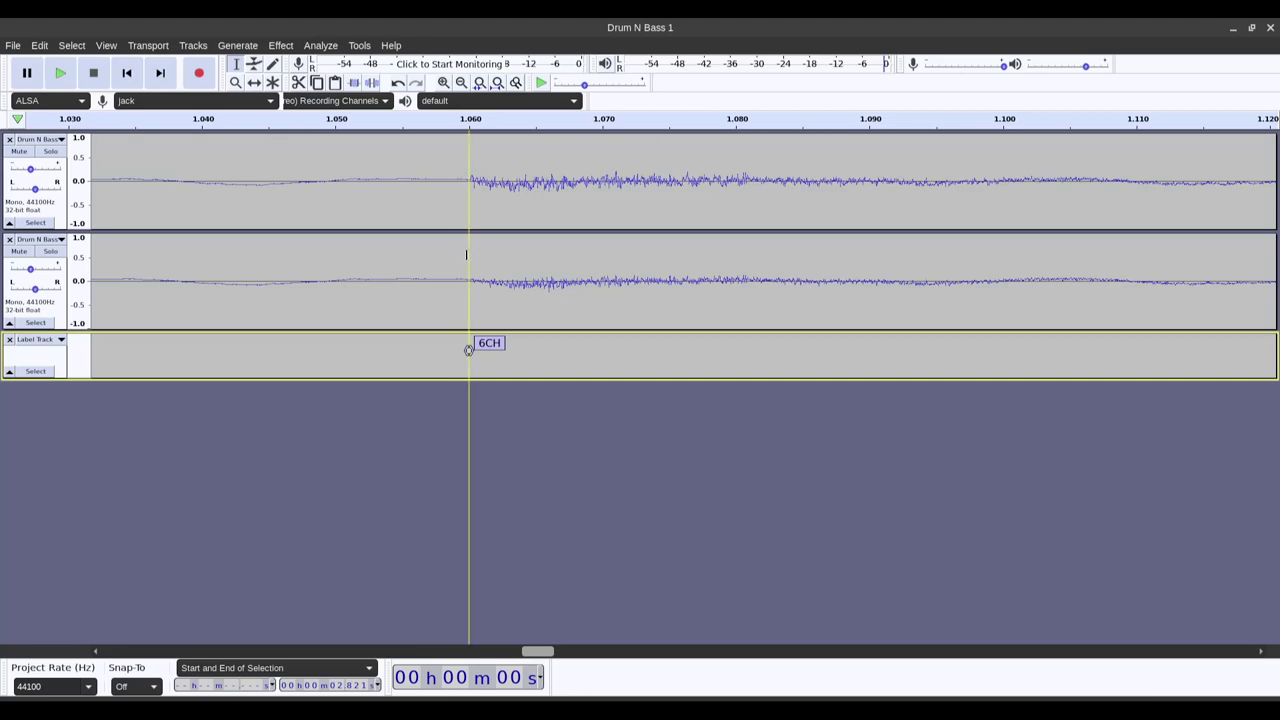
Select the 8KK kick audio from about 1.411 to 1.588 s in both tracks and view the export options.
left_click_drag(529, 654, 600, 655)
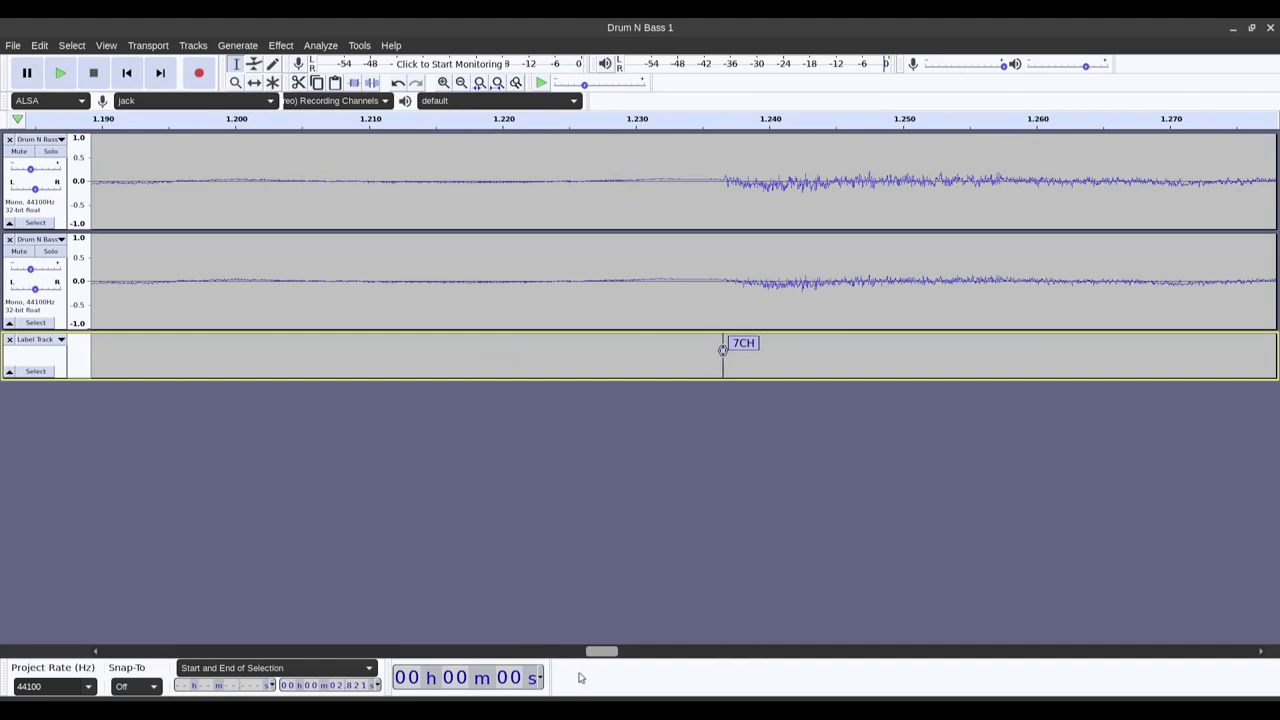
left_click_drag(603, 653, 672, 655)
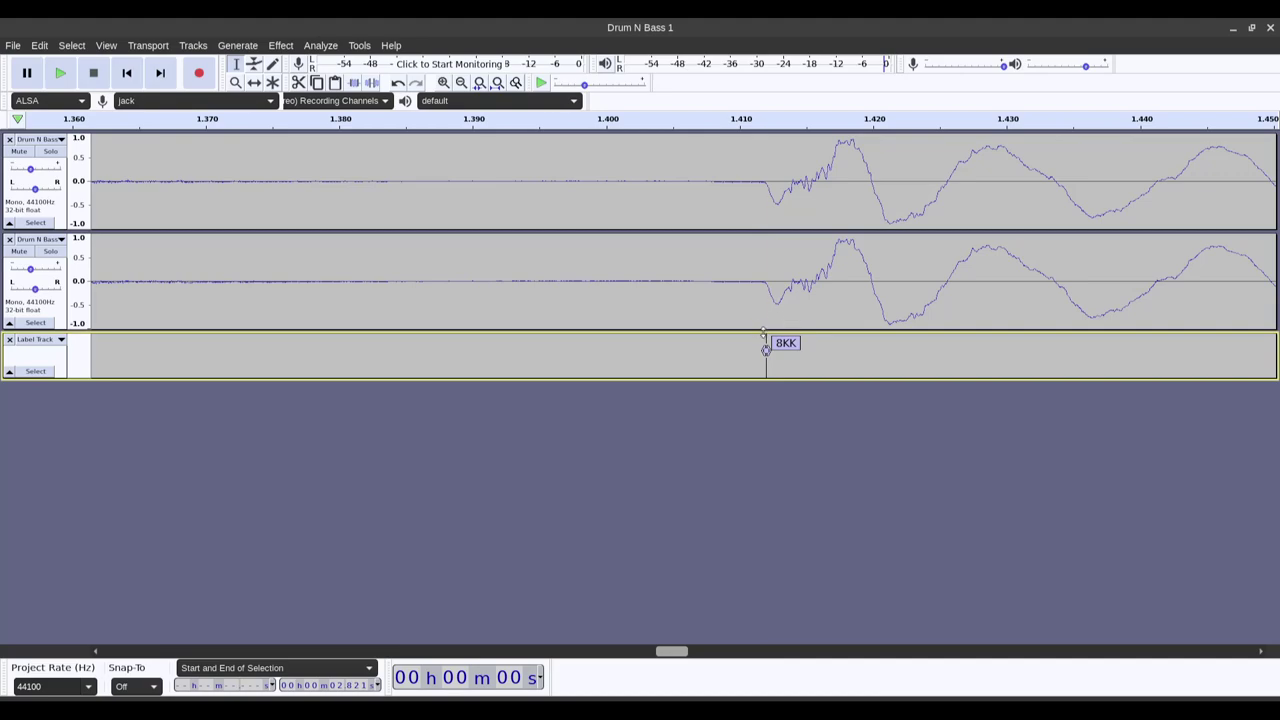
scroll(555, 212, "down", 2, "ctrl")
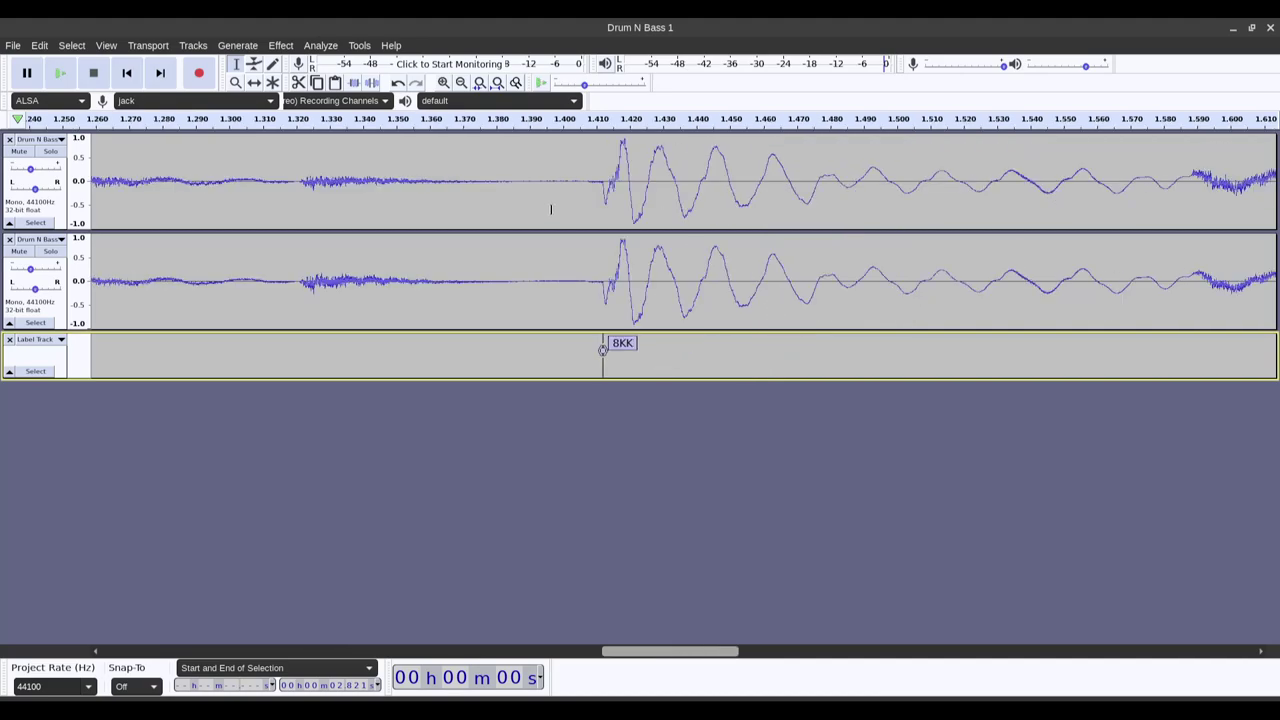
left_click_drag(601, 199, 1190, 286)
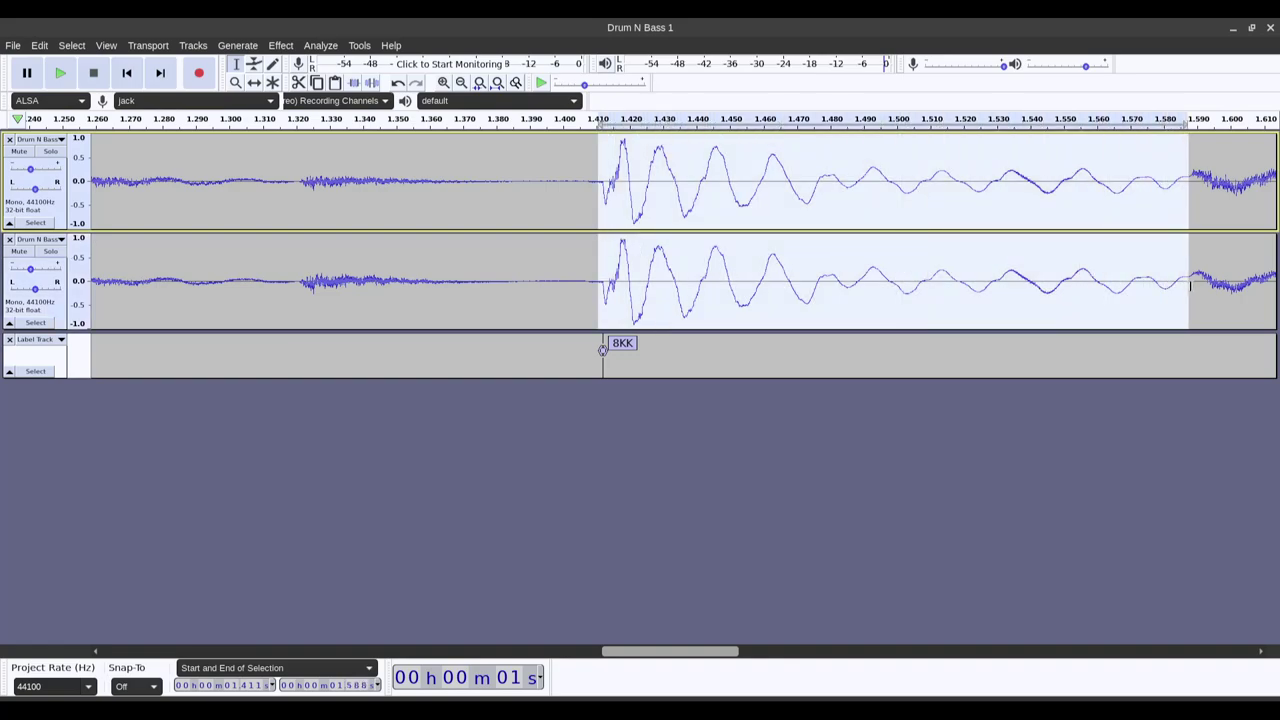
left_click(13, 45)
mouse_move(67, 154)
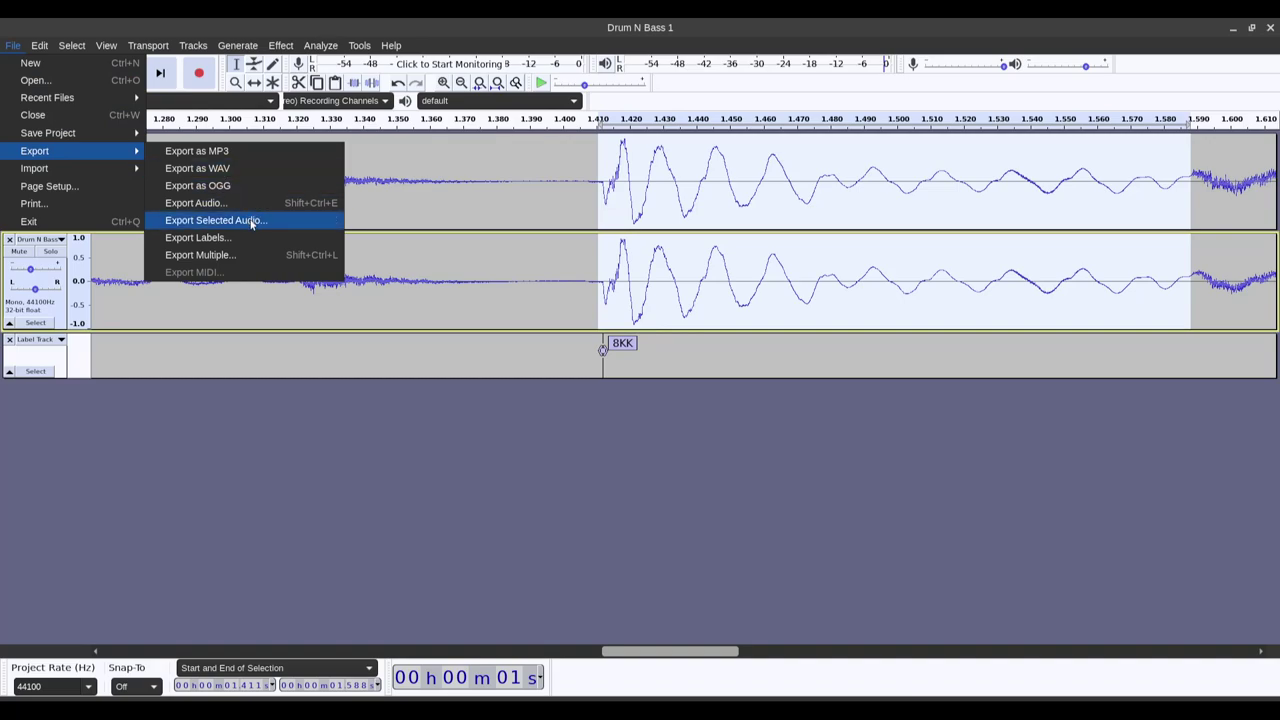
left_click(766, 36)
Move the 9SN label to the exact start of its snare hit, at about 1.767 s.
scroll(689, 243, "down", 2, "ctrl")
key("space")
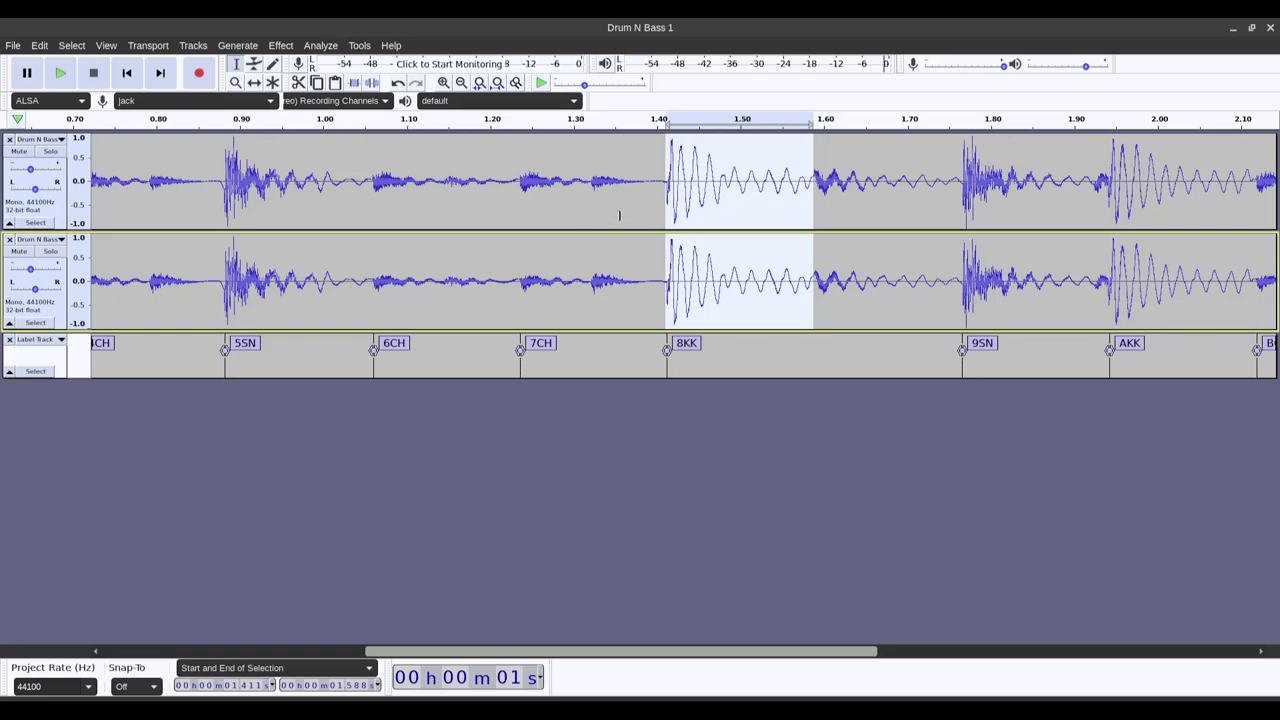
left_click(962, 196)
scroll(962, 196, "up", 1)
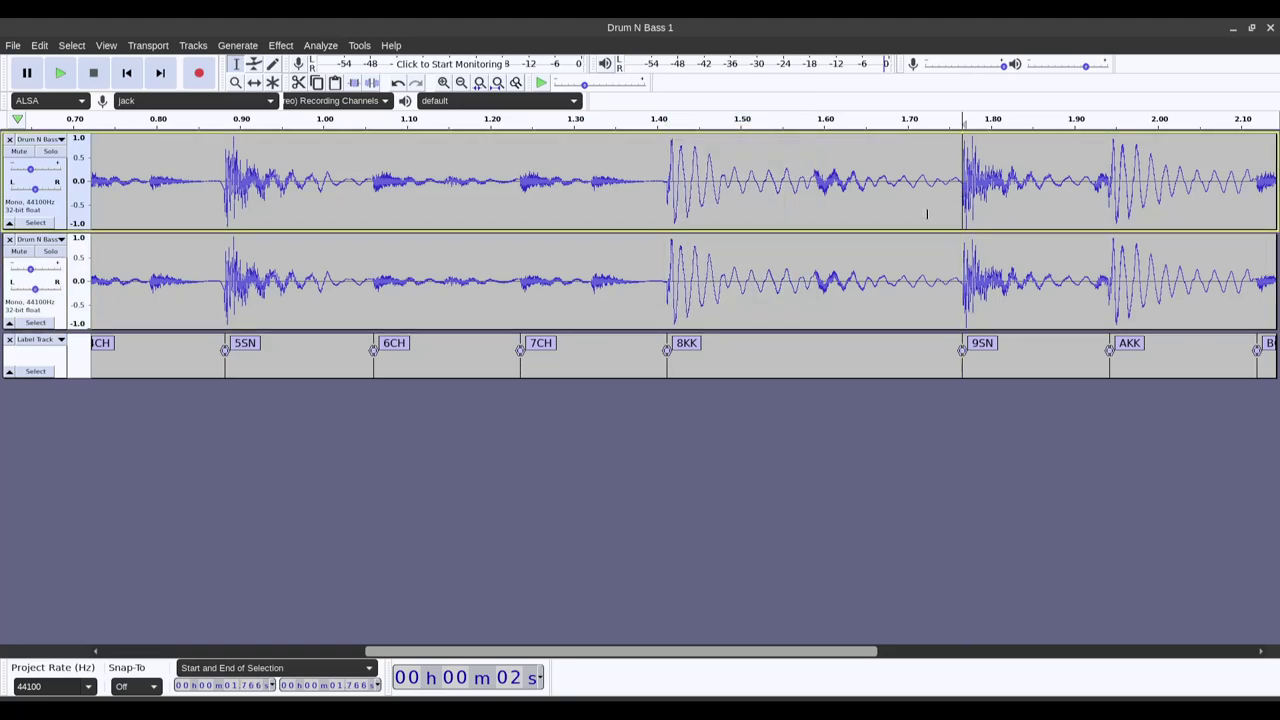
scroll(966, 196, "up", 2)
scroll(920, 350, "up", 3)
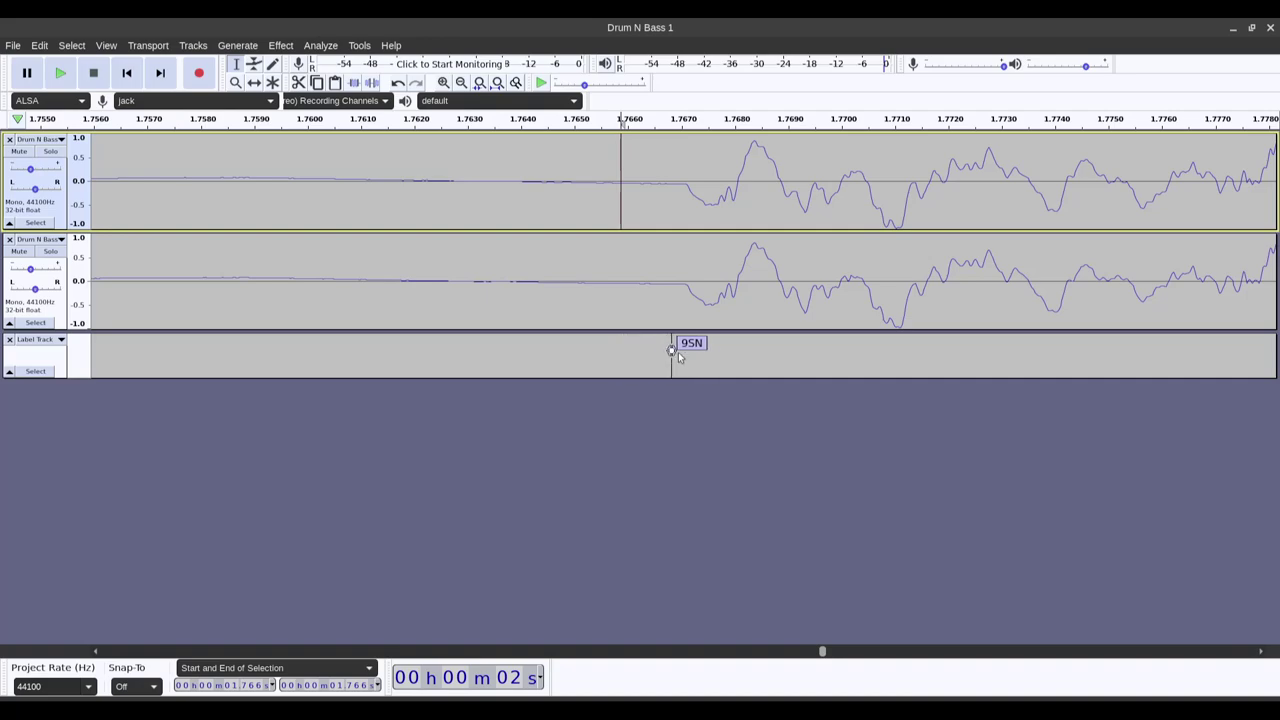
left_click(688, 354)
Move the AKK label earlier to the start of its kick hit, at about 1.941 s.
scroll(843, 354, "down", 3)
scroll(822, 348, "down", 4)
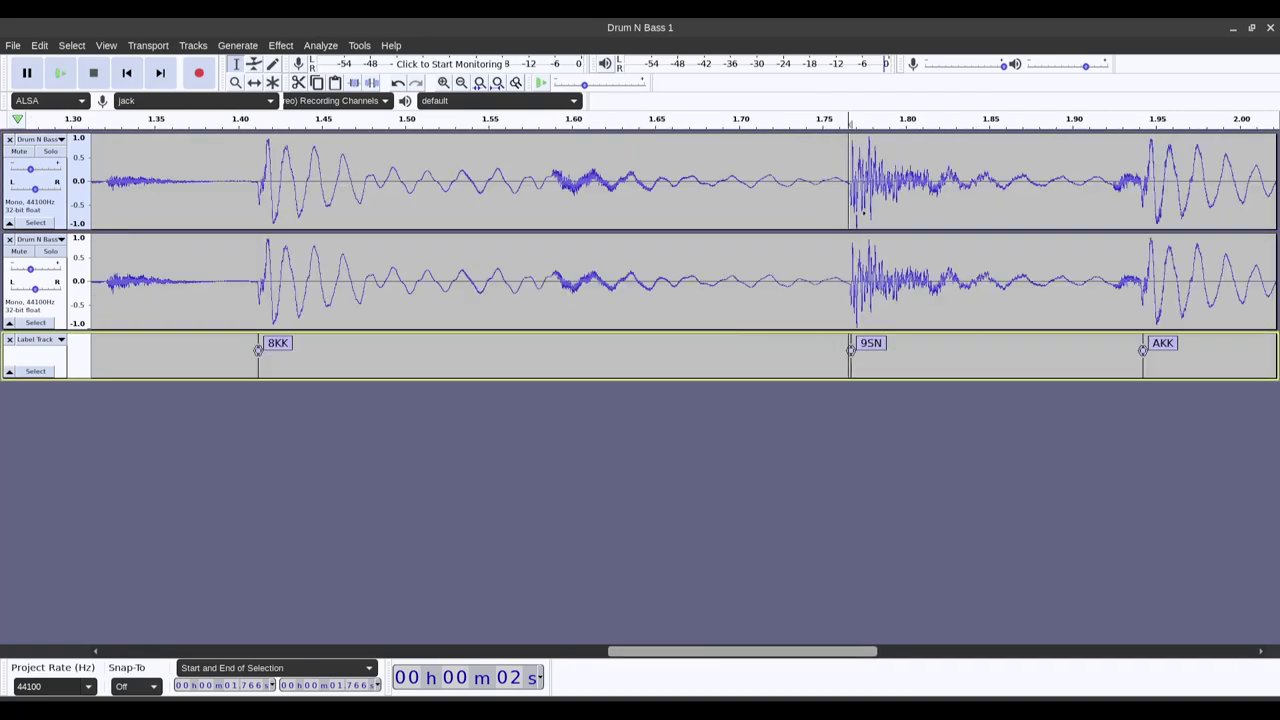
scroll(821, 229, "up", 3)
scroll(821, 229, "up", 2)
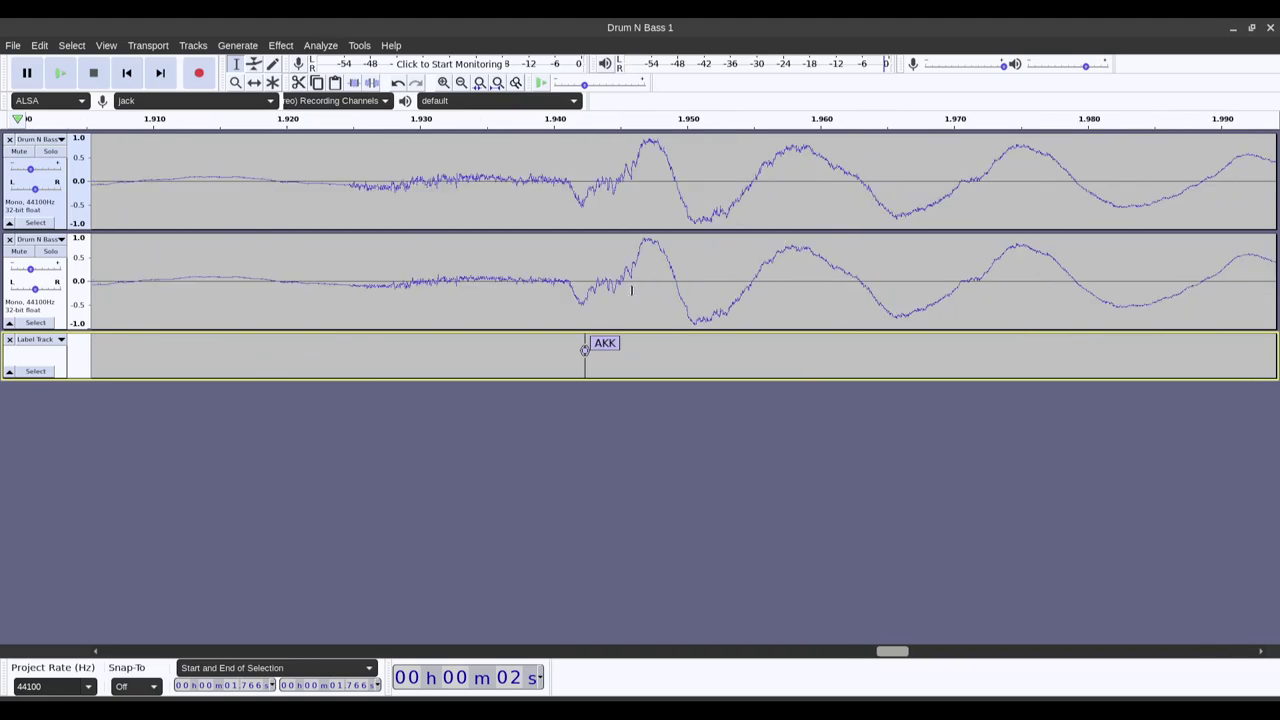
left_click_drag(585, 350, 566, 350)
Check the BCH label's alignment and move the CSN label to the start of its snare hit, at about 2.293 s.
scroll(877, 262, "down", 4)
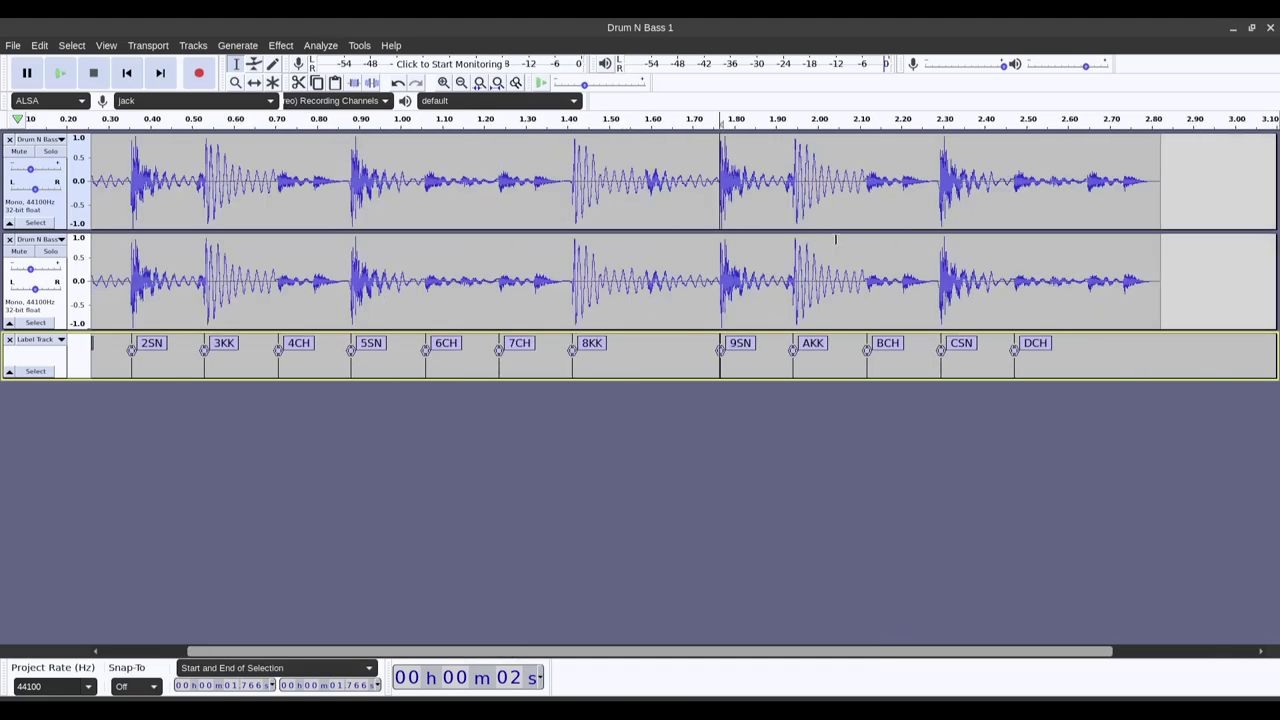
scroll(877, 262, "up", 3)
scroll(877, 262, "up", 3)
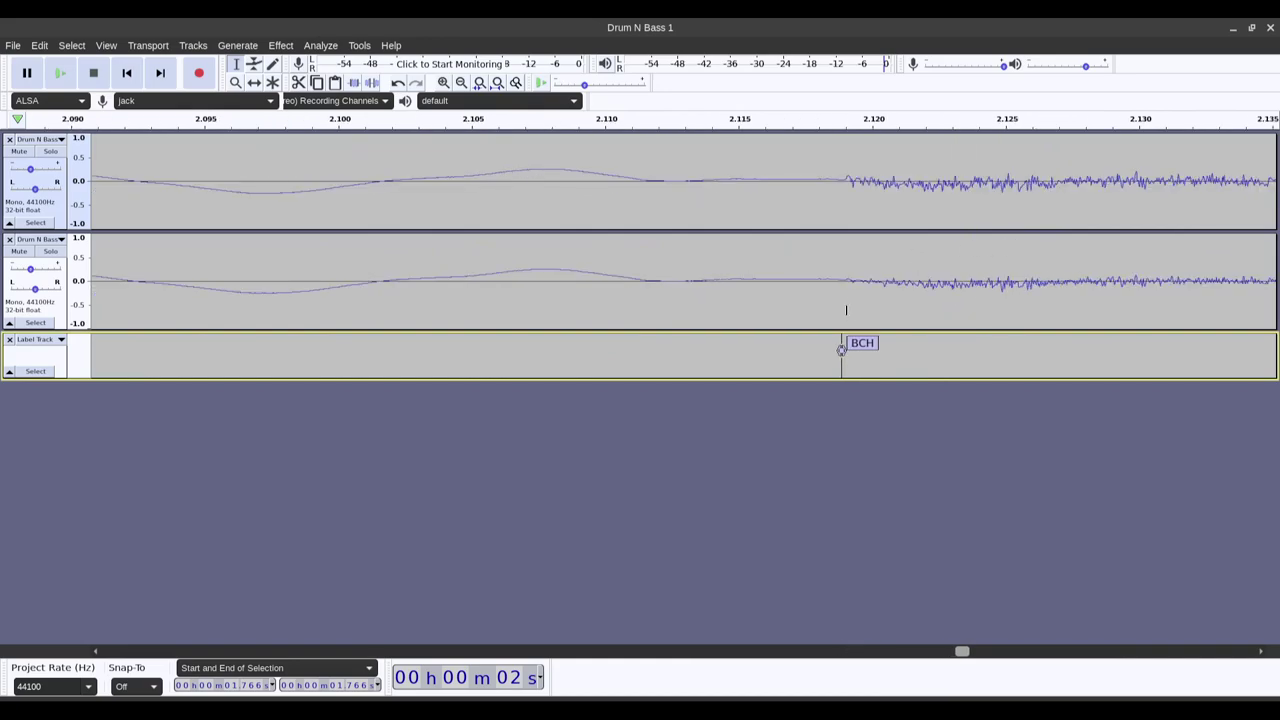
scroll(841, 350, "down", 4)
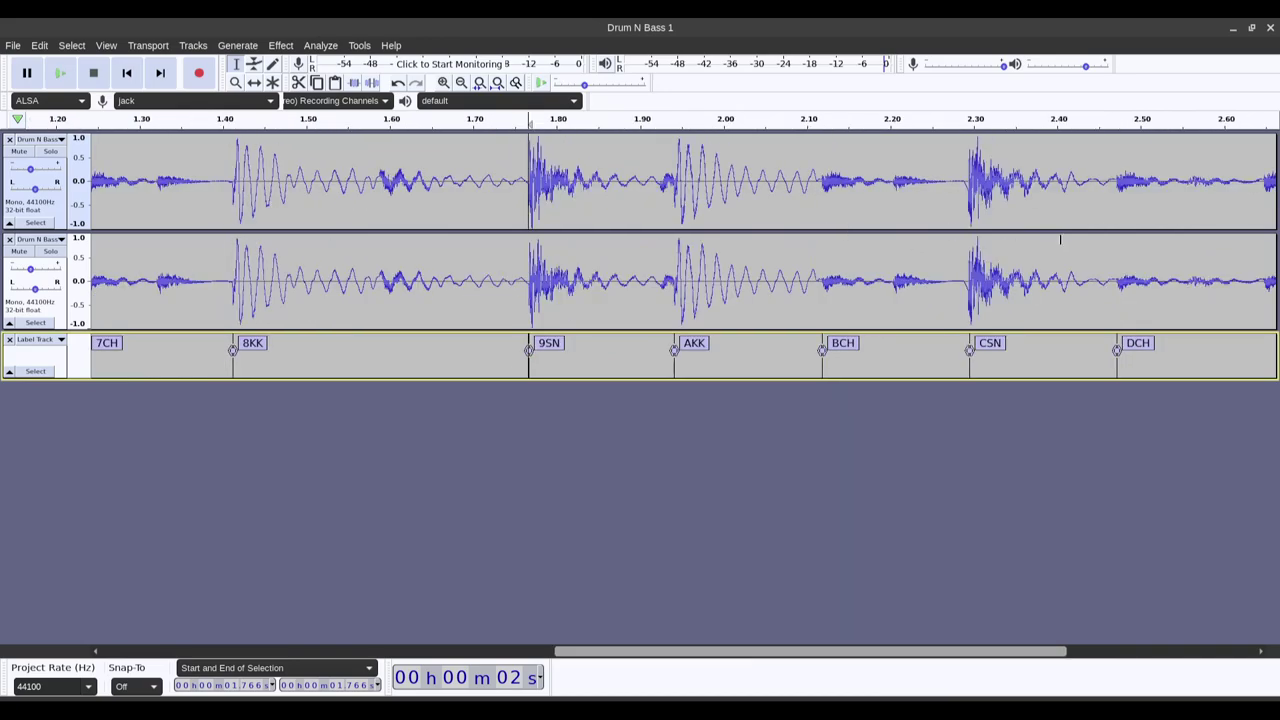
scroll(241, 350, "up", 3)
key("space")
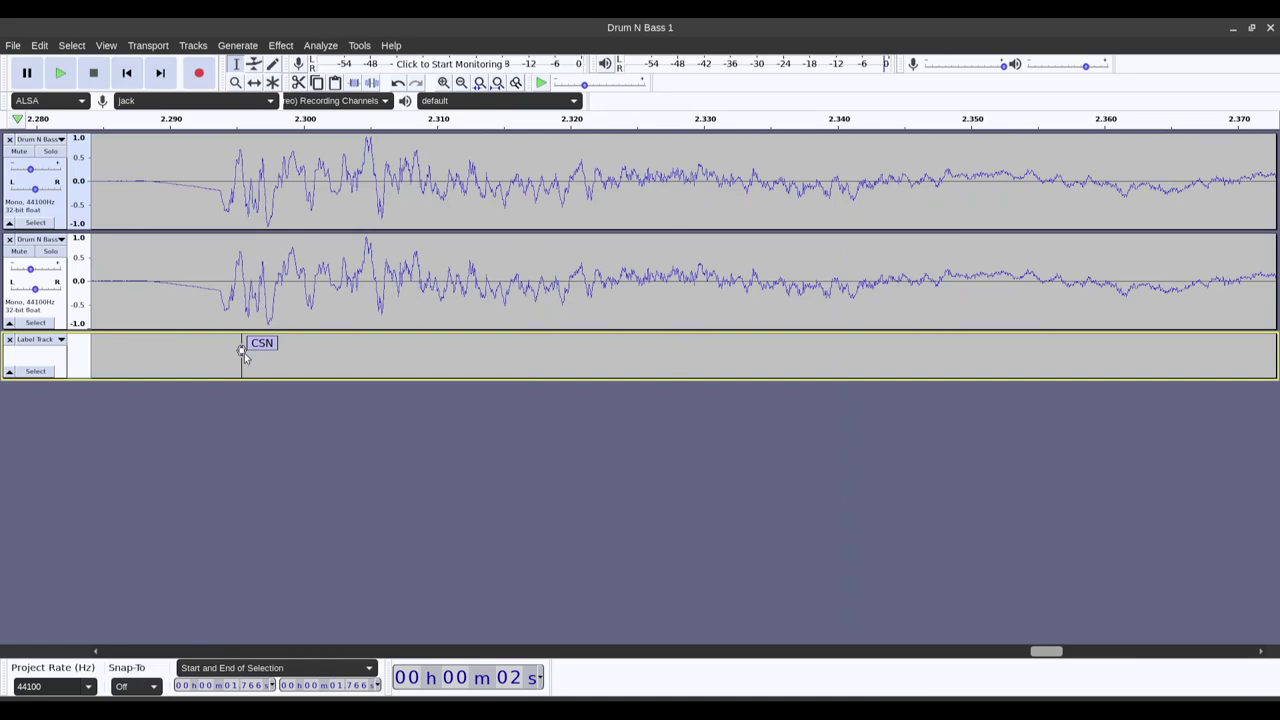
left_click_drag(241, 351, 218, 350)
key("space")
Export multiple WAV (Microsoft) files with Signed 16-bit PCM encoding to /media/3TB_Volume/LSDJ/samples/dnb, split by labels and named using the label names.
scroll(559, 254, "down", 3)
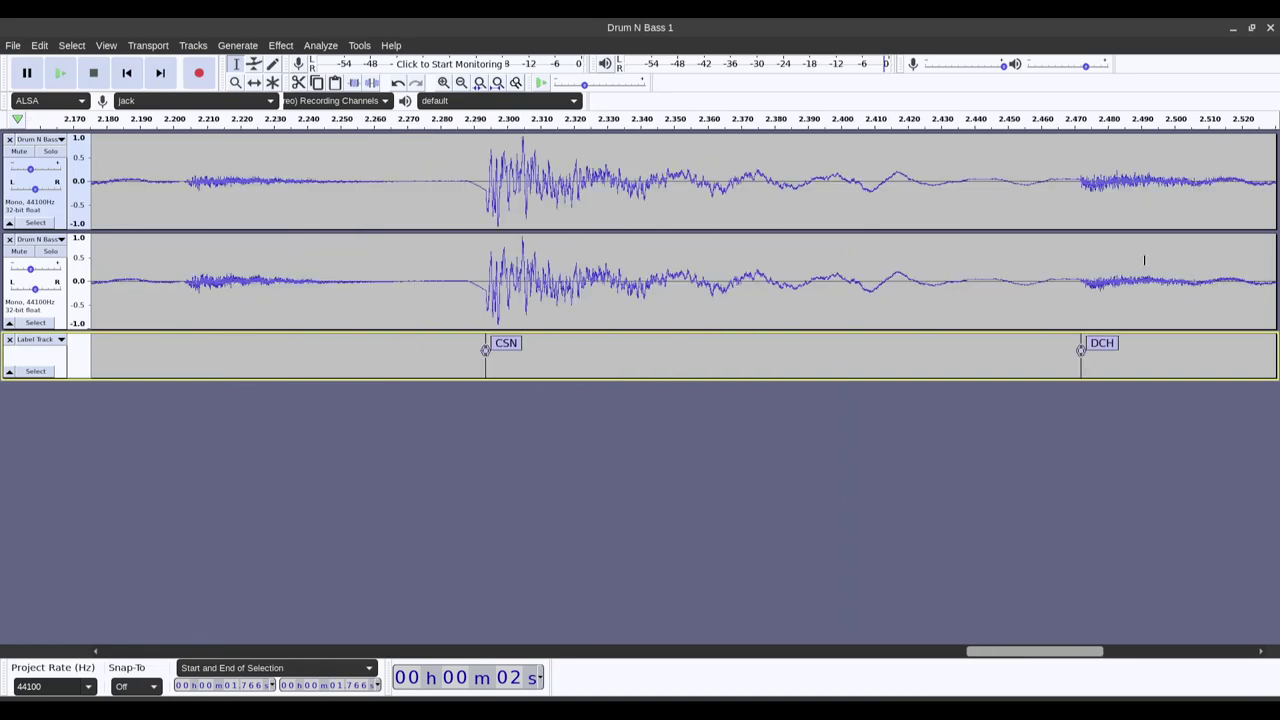
scroll(1091, 260, "up", 2)
scroll(900, 242, "down", 4)
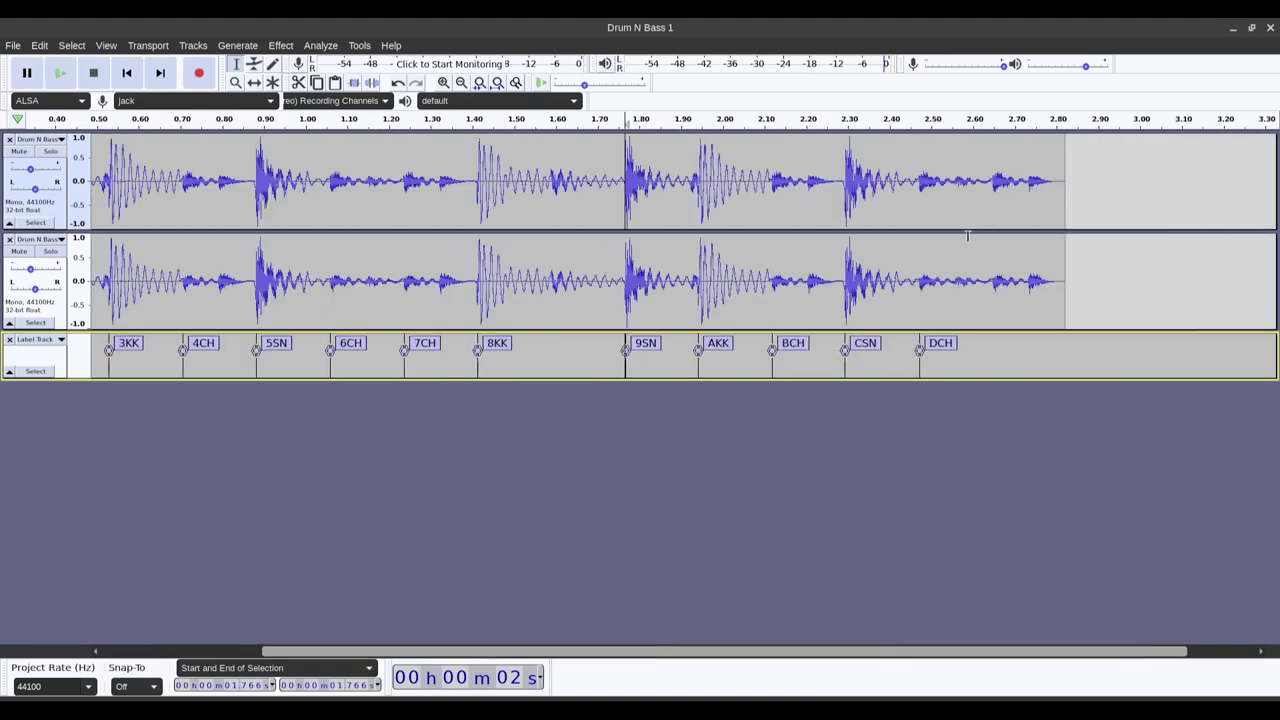
scroll(729, 200, "down", 2)
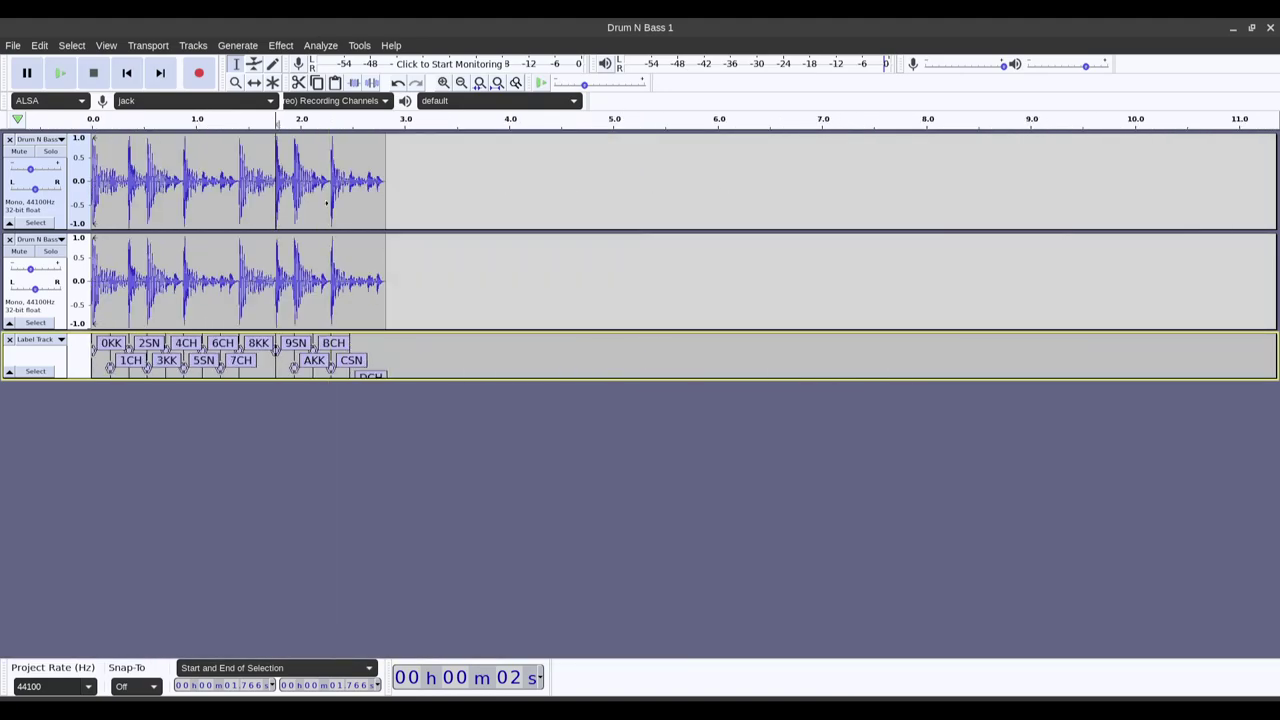
scroll(335, 200, "up", 2)
left_click(13, 45)
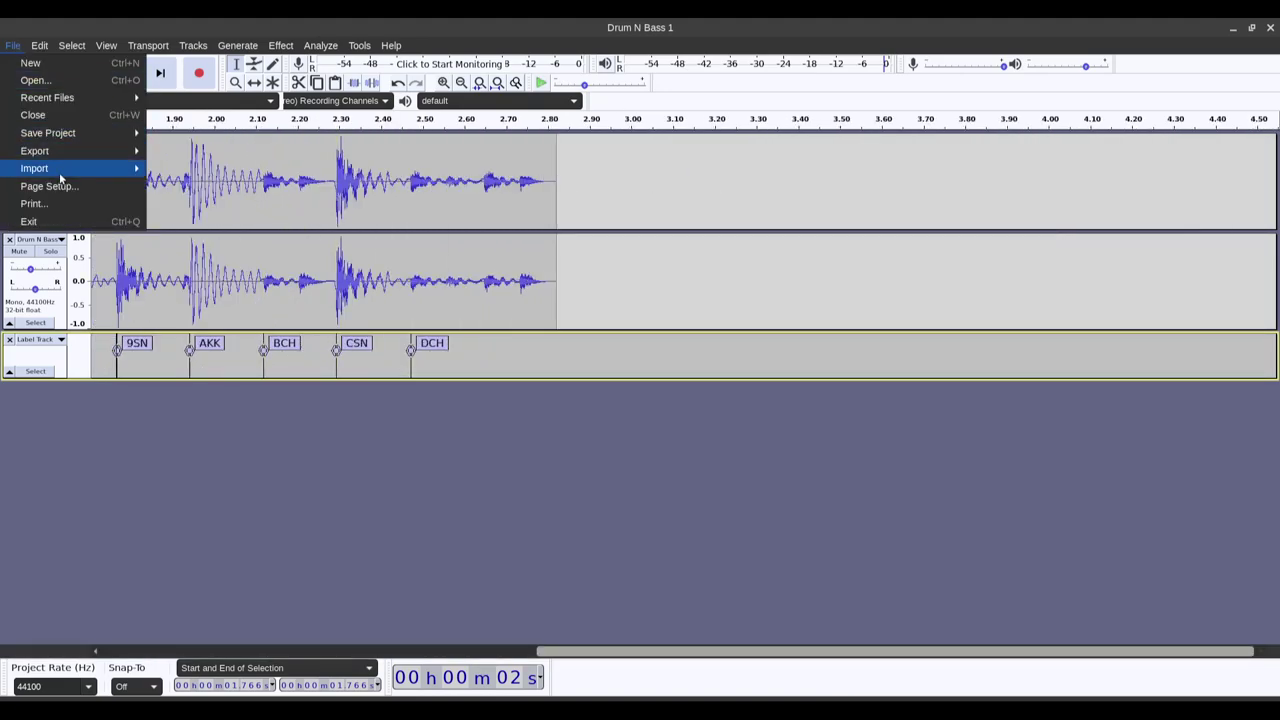
mouse_move(85, 158)
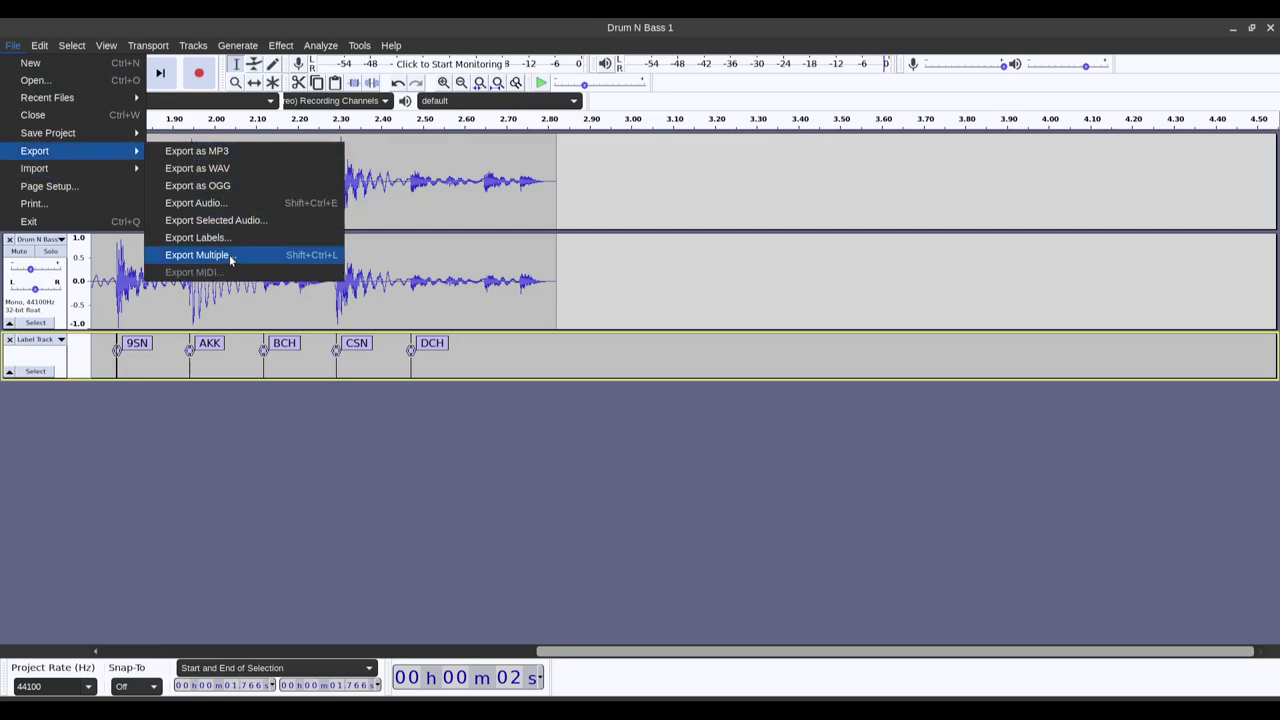
left_click(199, 255)
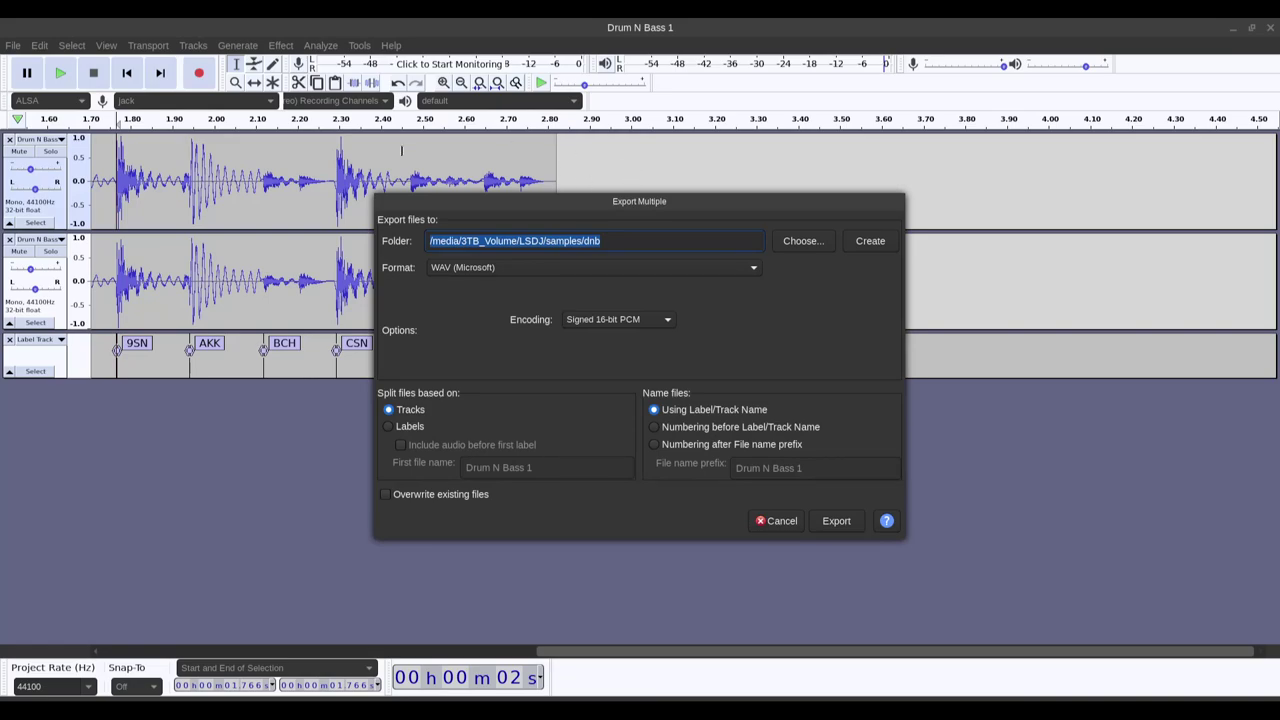
left_click(389, 427)
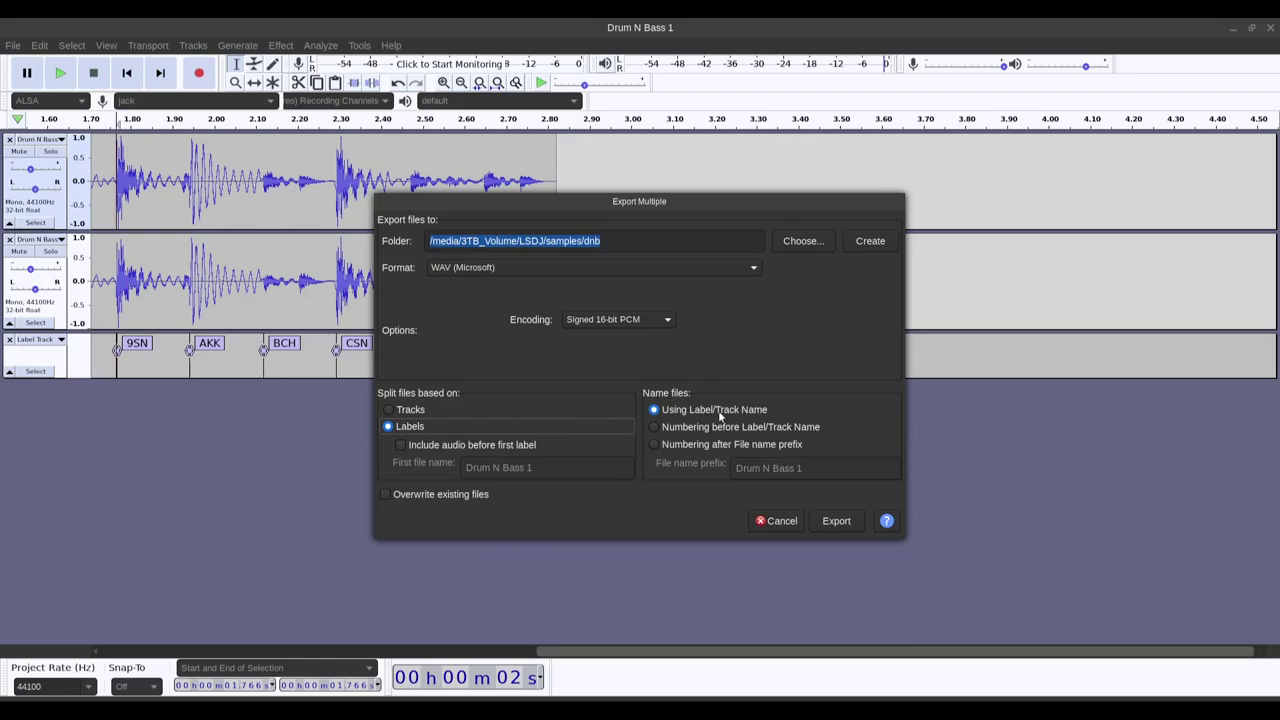
left_click(836, 521)
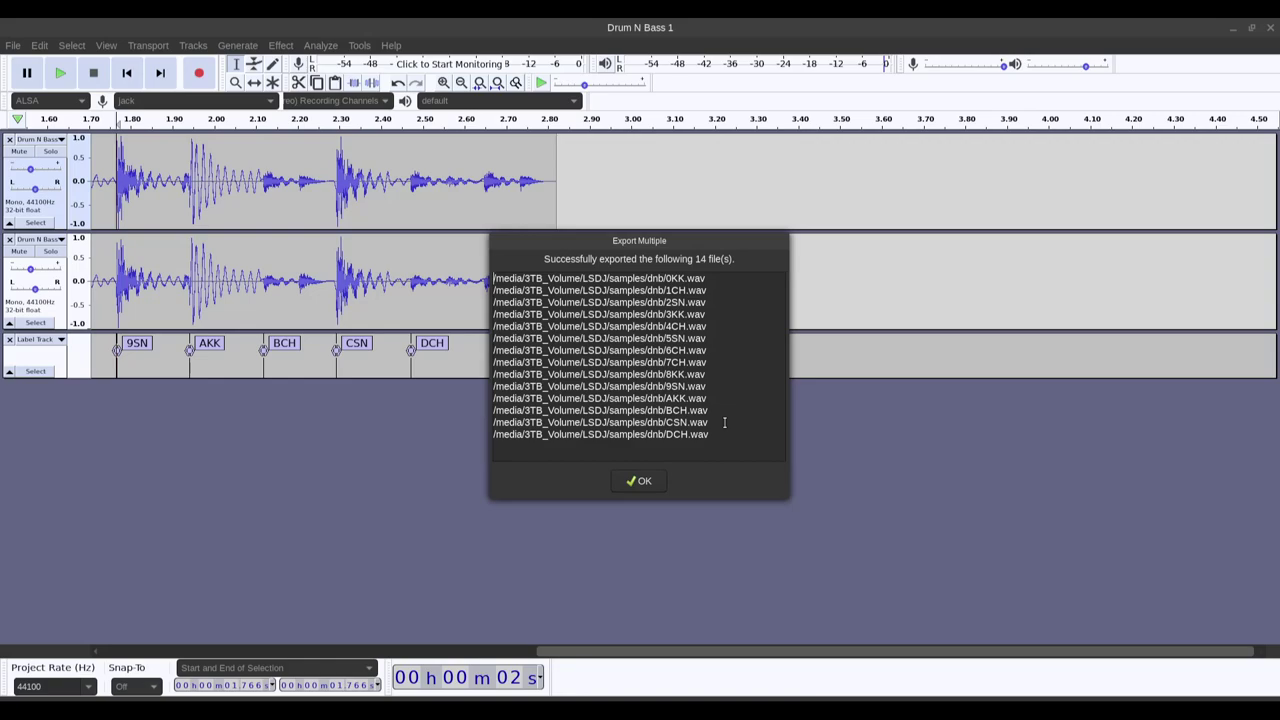
Close the export report, switch to Kit Editor and clear kit 16.
left_click(639, 481)
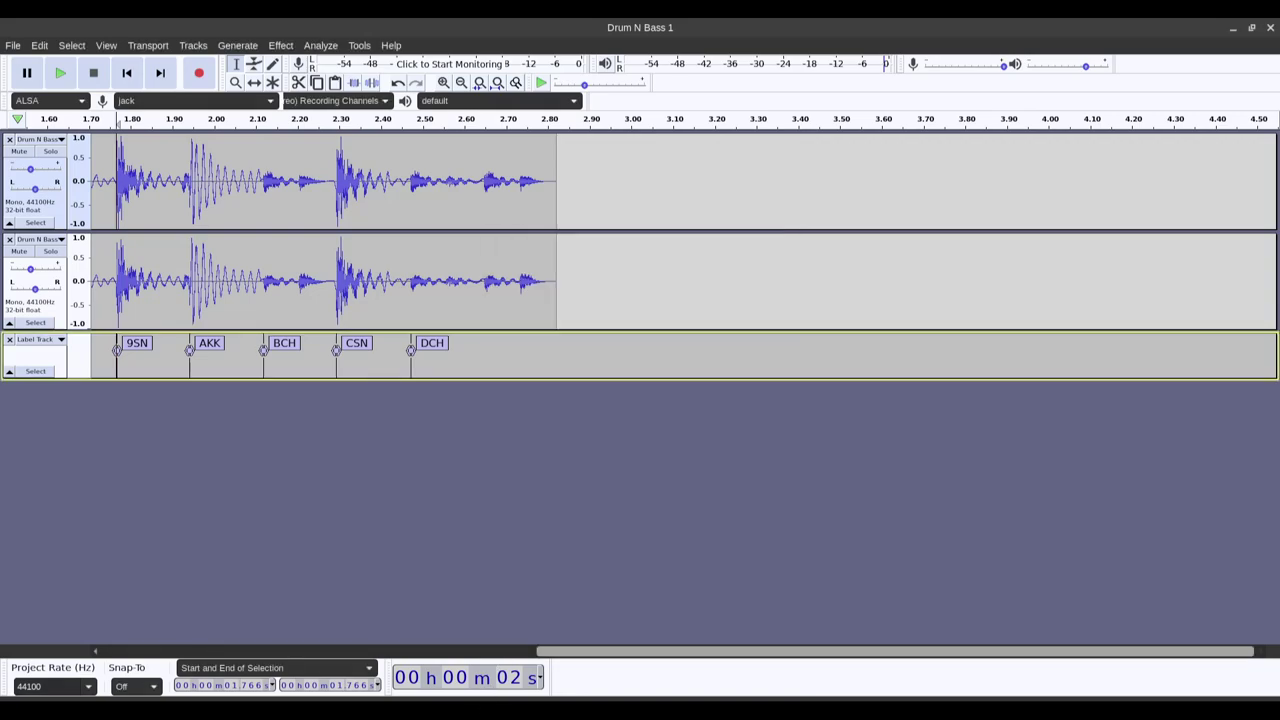
key("alt+Tab")
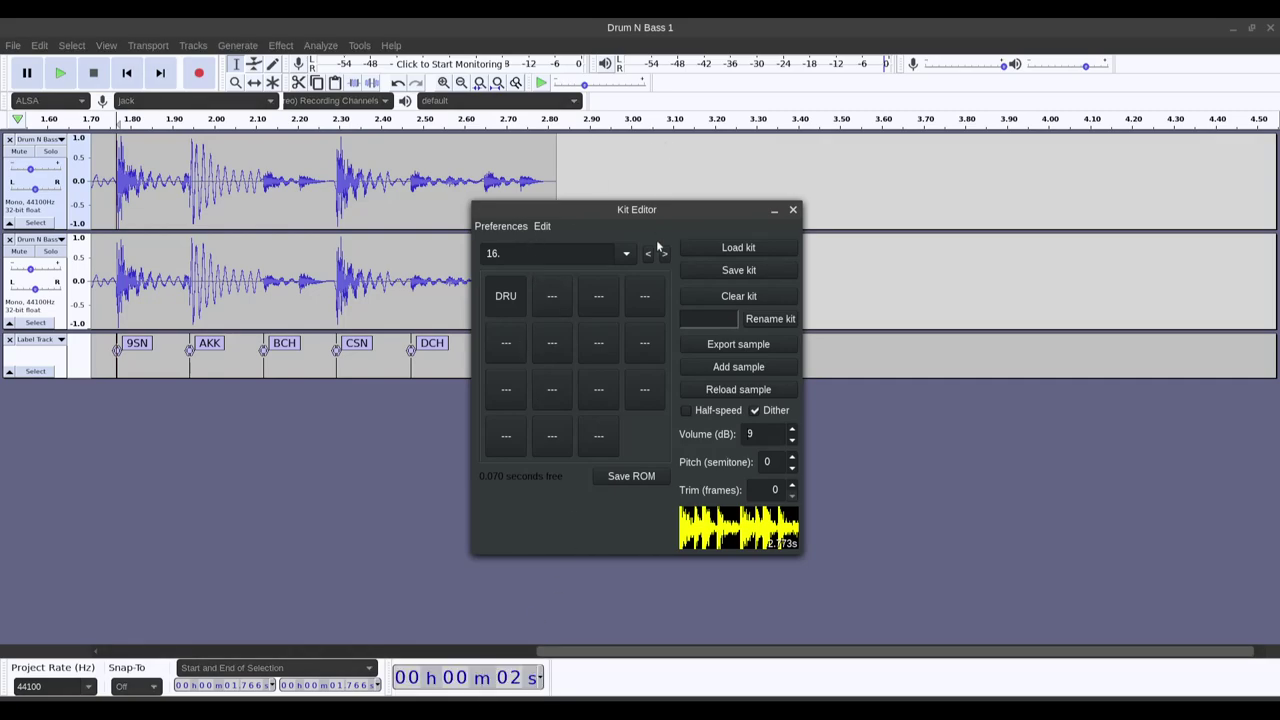
left_click(717, 297)
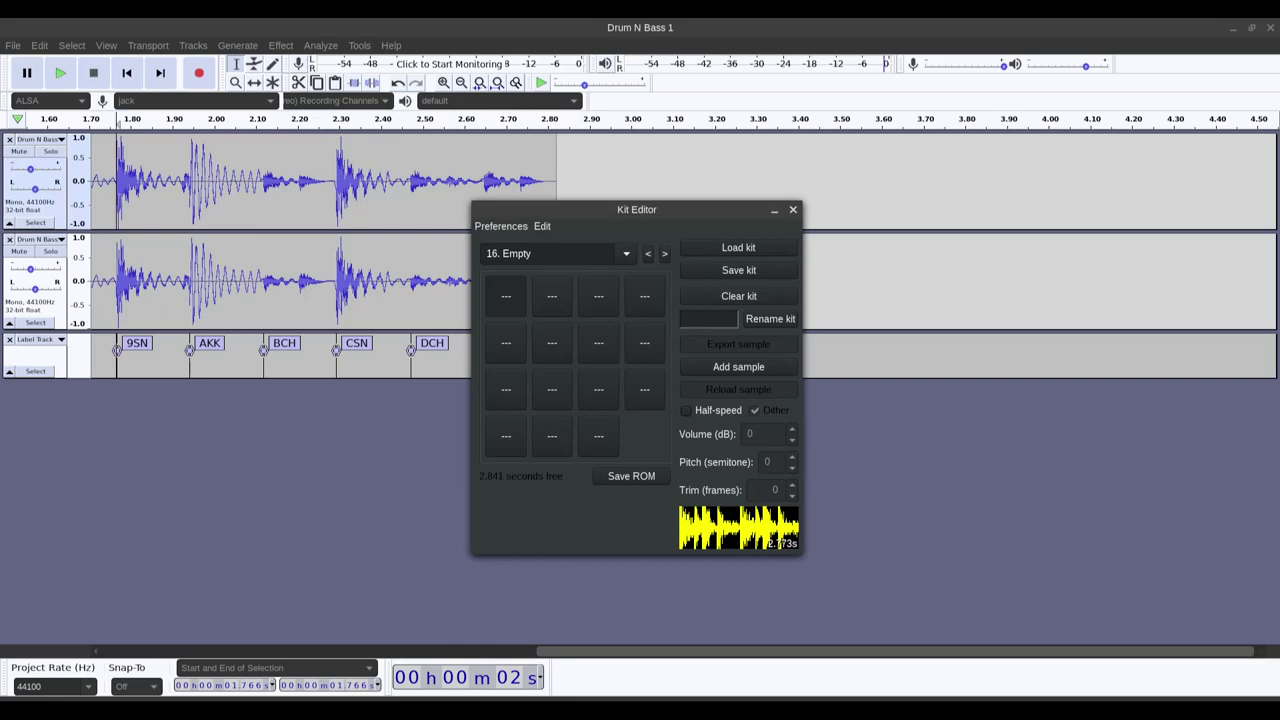
Add the 14 exported samples, 0KK to DCH, to the empty kit 16 and preview 1CH.
left_click_drag(1279, 214, 507, 298)
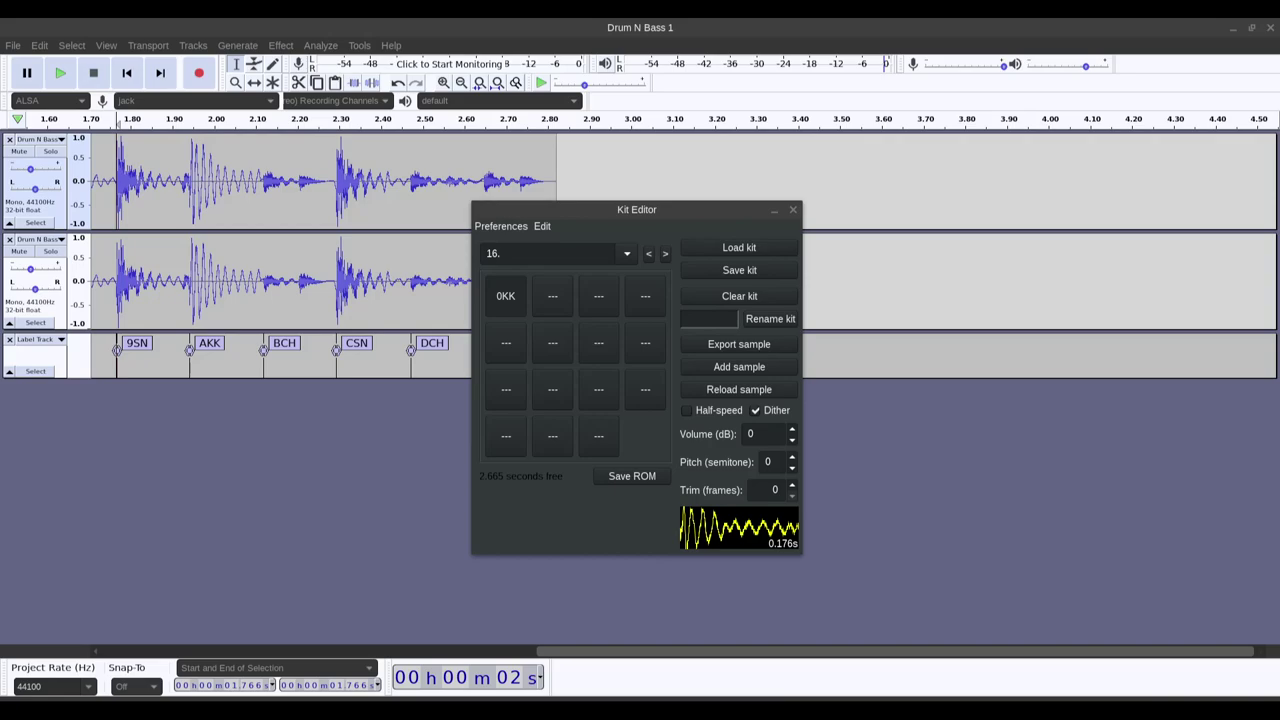
left_click_drag(1279, 250, 565, 298)
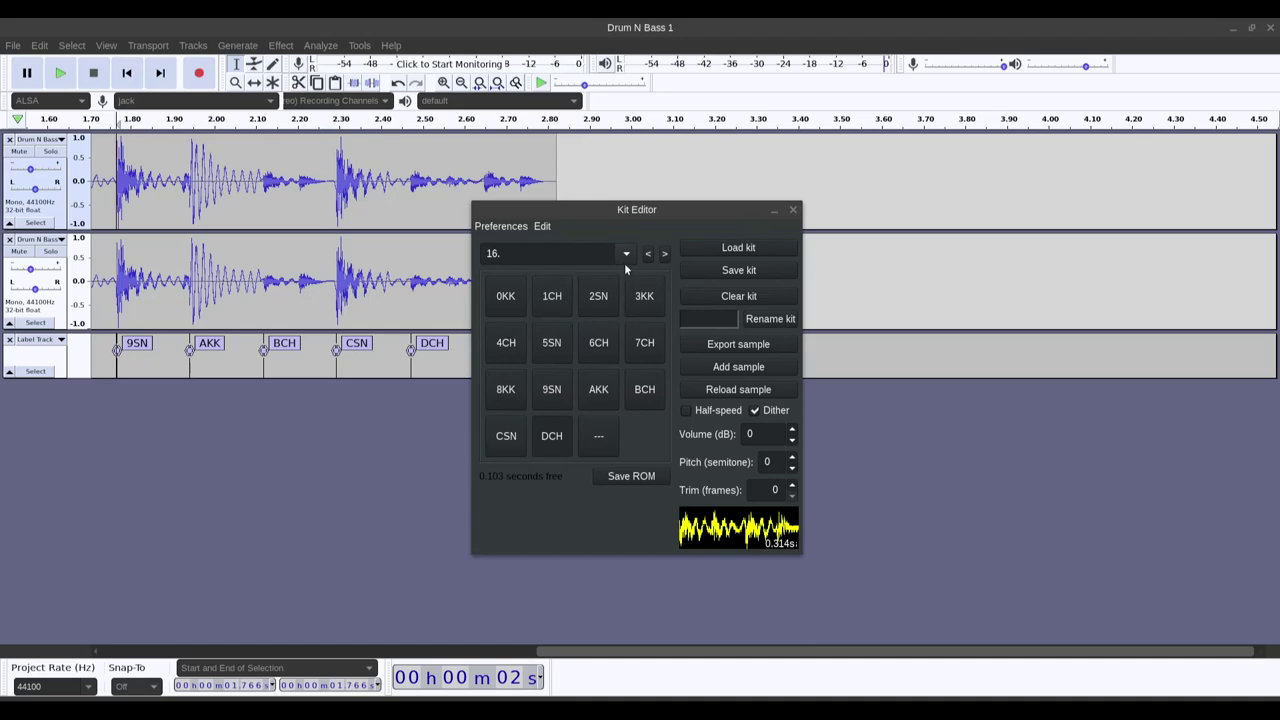
left_click(555, 296)
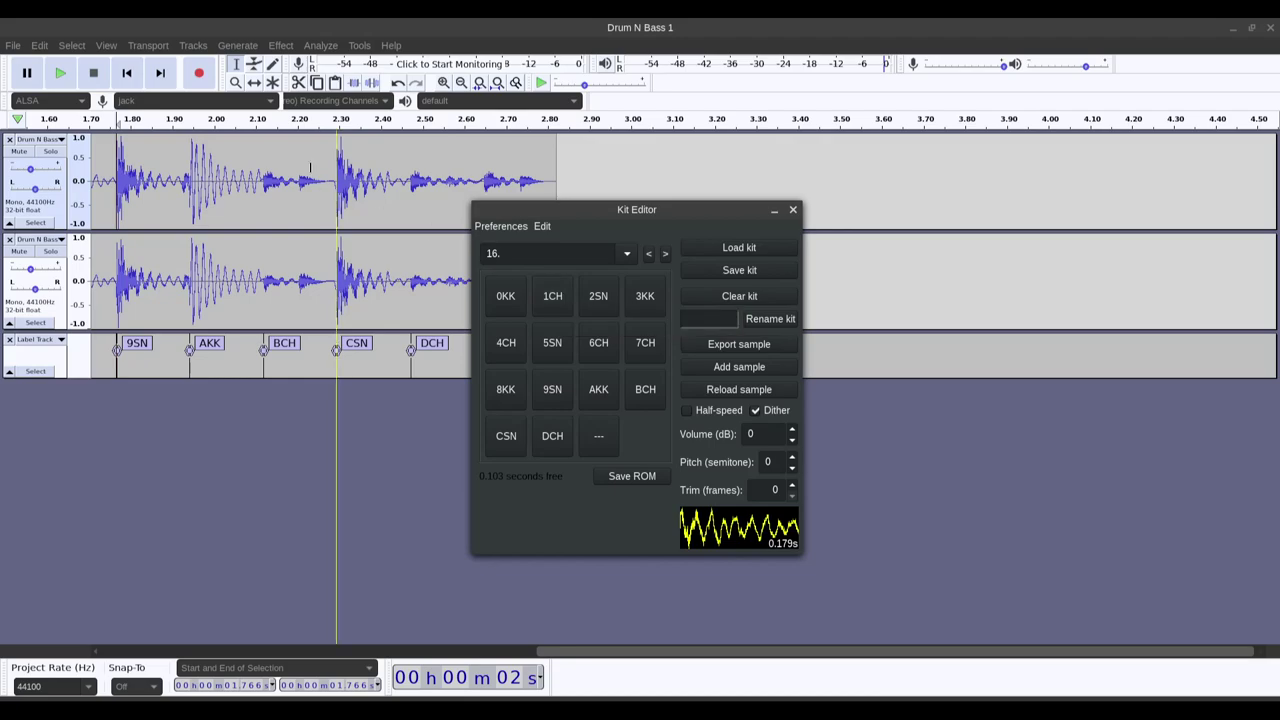
Try amplifying the BCH hit between about 2.119 s and 2.294 s by 11.752 dB on both audio tracks in Audacity.
left_click_drag(268, 196, 329, 198)
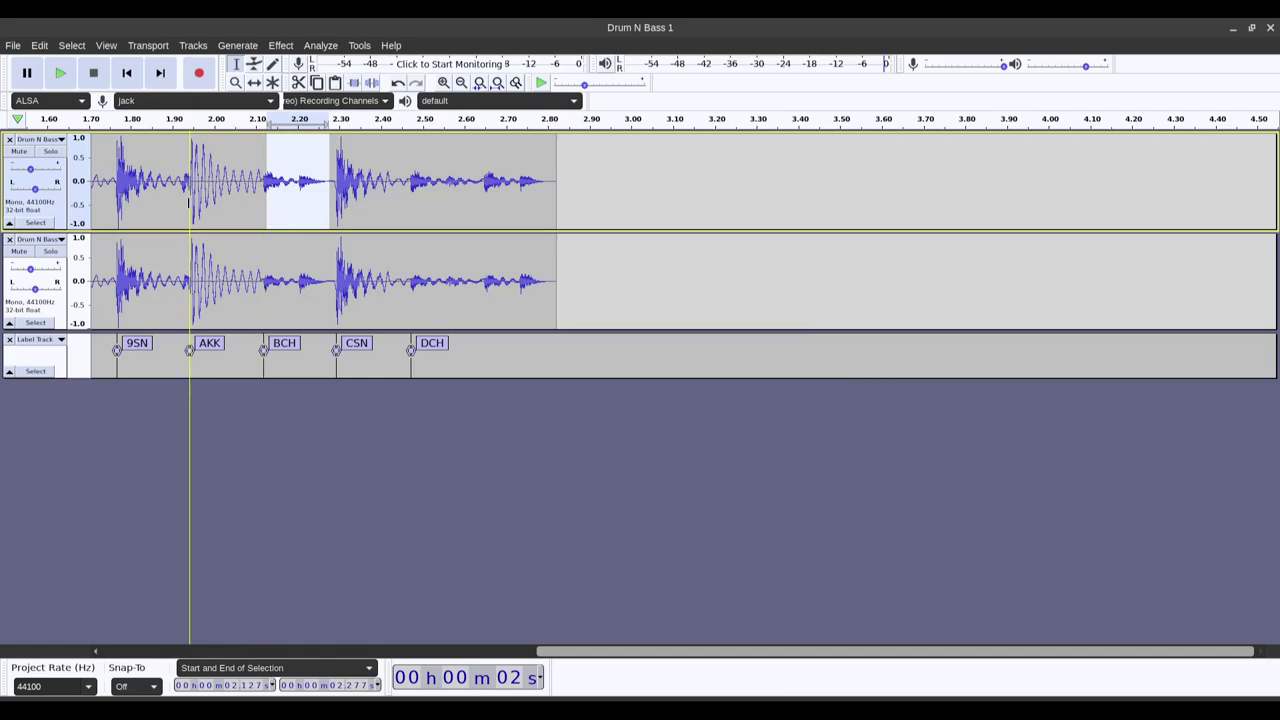
left_click(188, 203)
left_click_drag(264, 190, 335, 289)
left_click(281, 46)
left_click(300, 97)
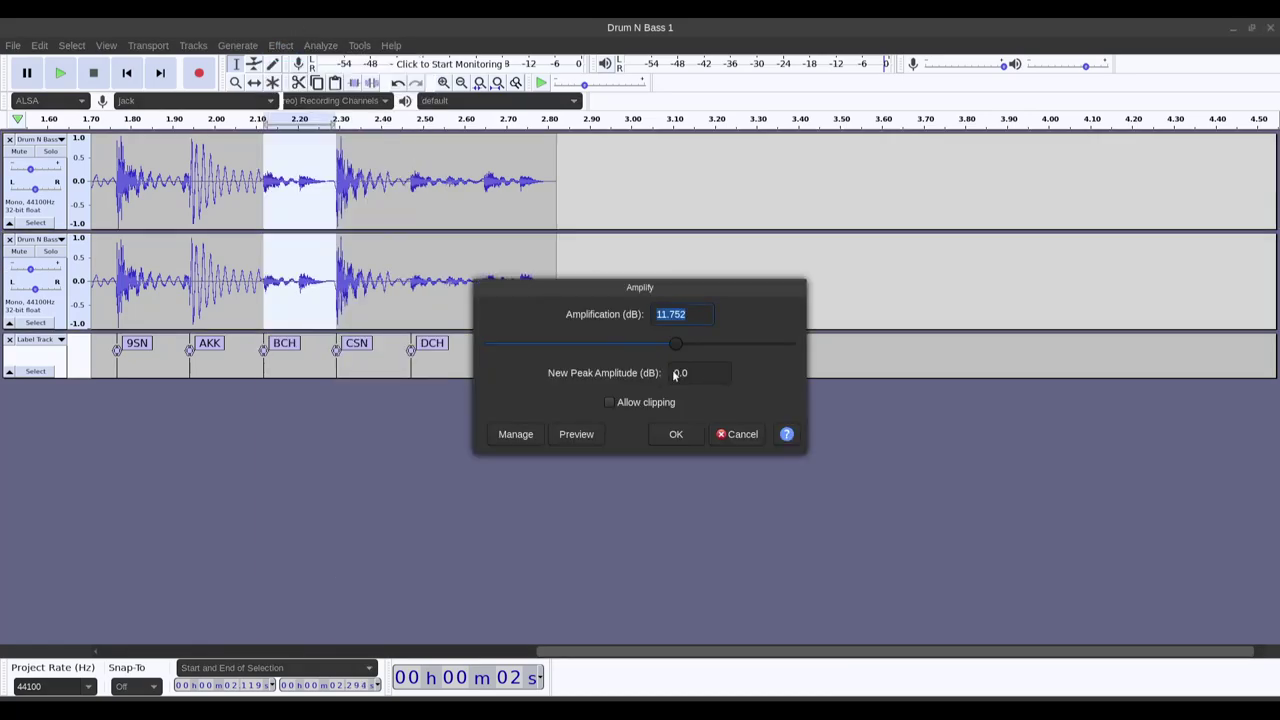
left_click(676, 434)
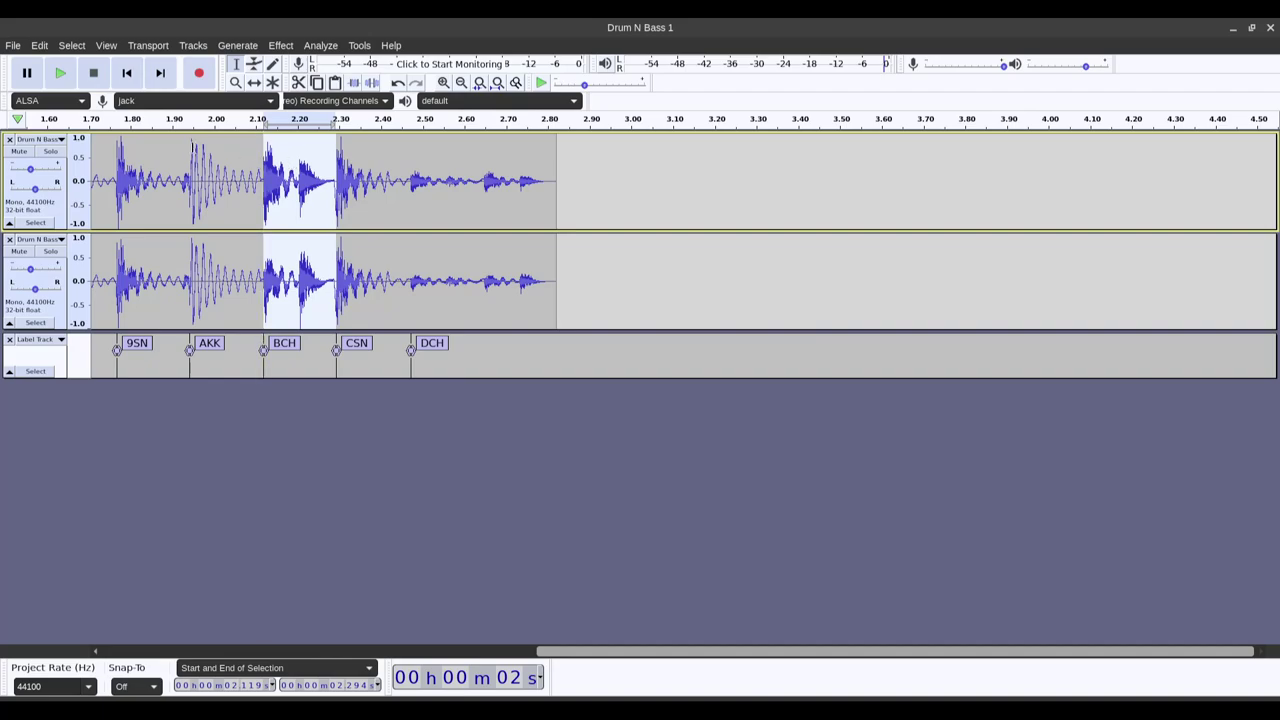
left_click(187, 150)
left_click_drag(185, 168, 331, 280)
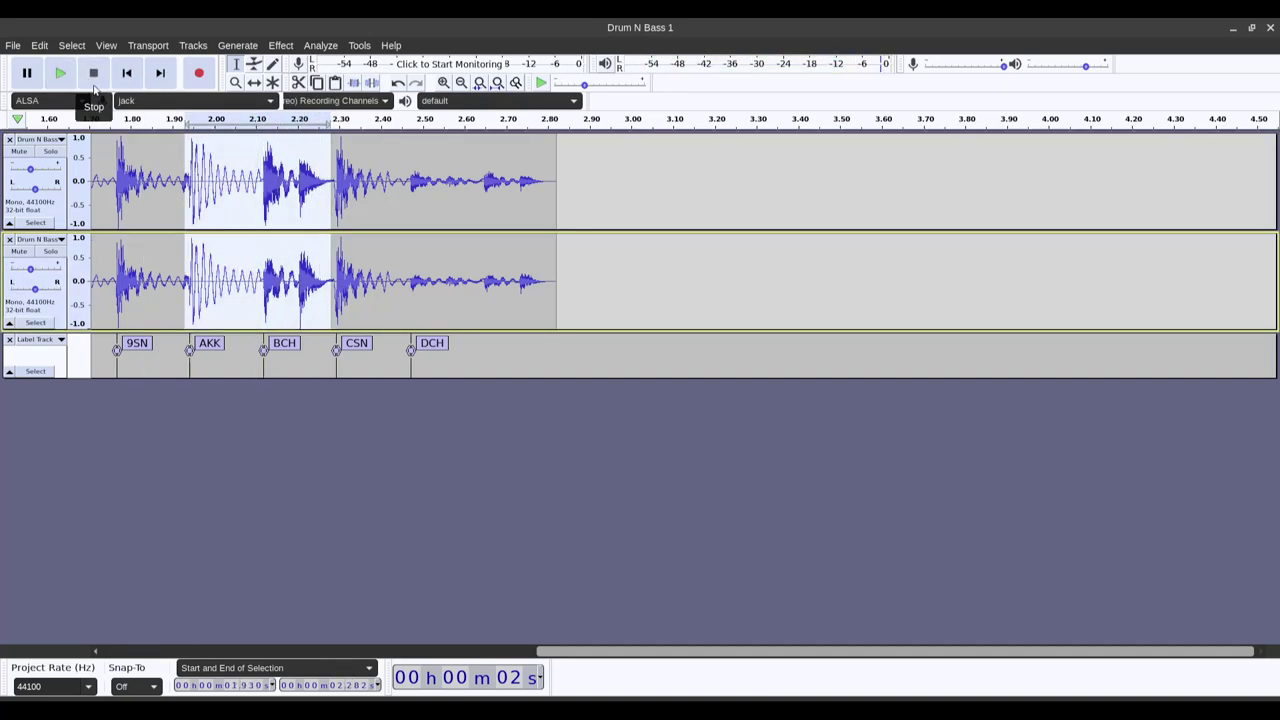
left_click(315, 172)
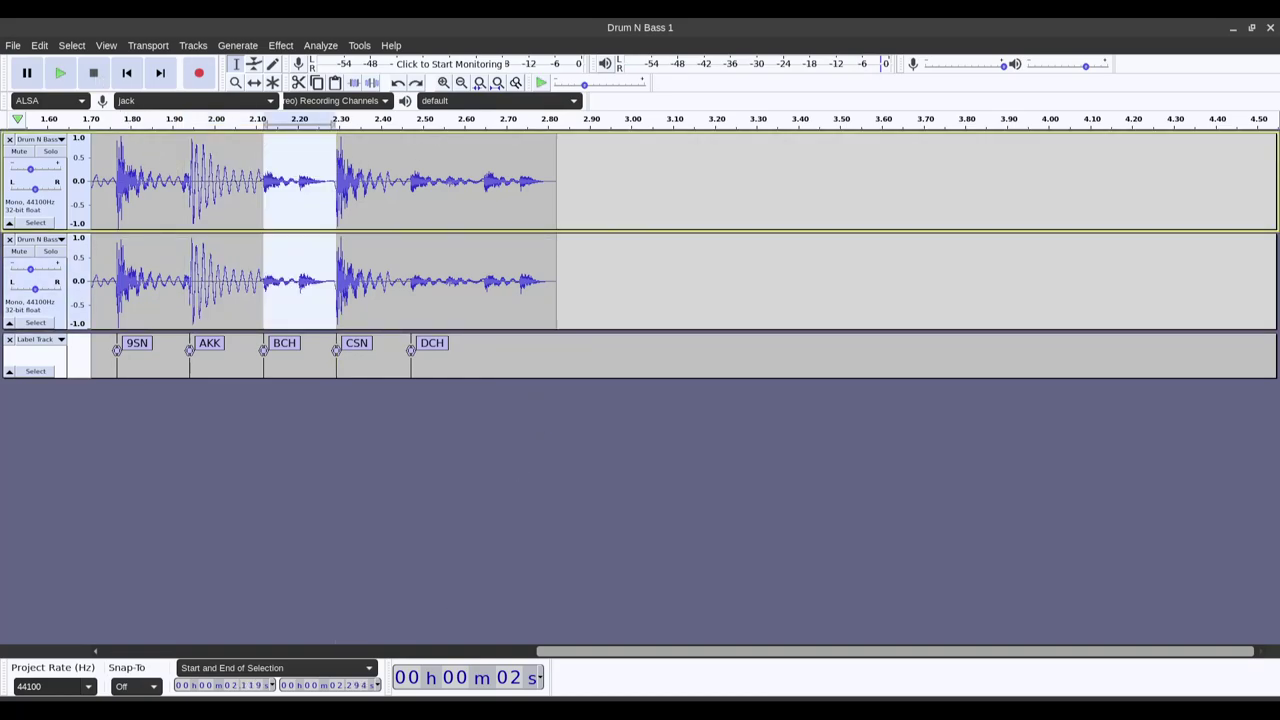
Return to Kit Editor and set the volume of the 0KK sample to 4 dB, keeping Dither enabled.
mouse_move(480, 716)
left_click(474, 655)
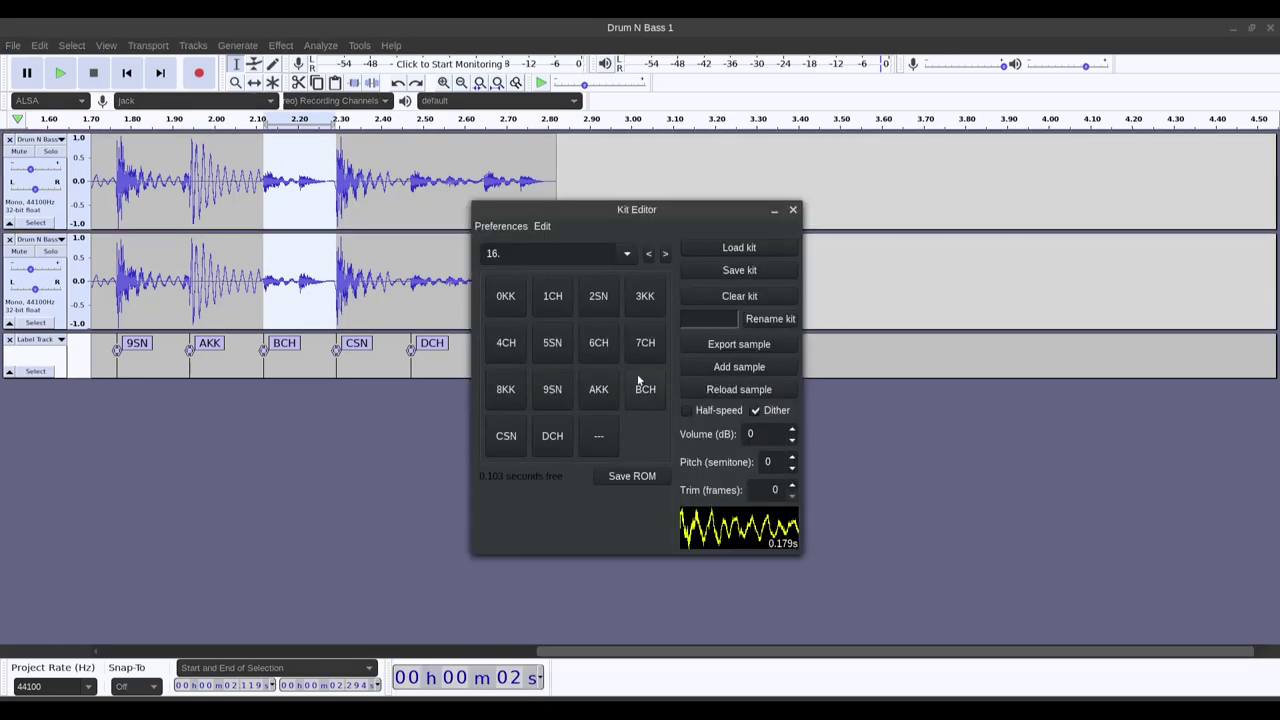
left_click(504, 295)
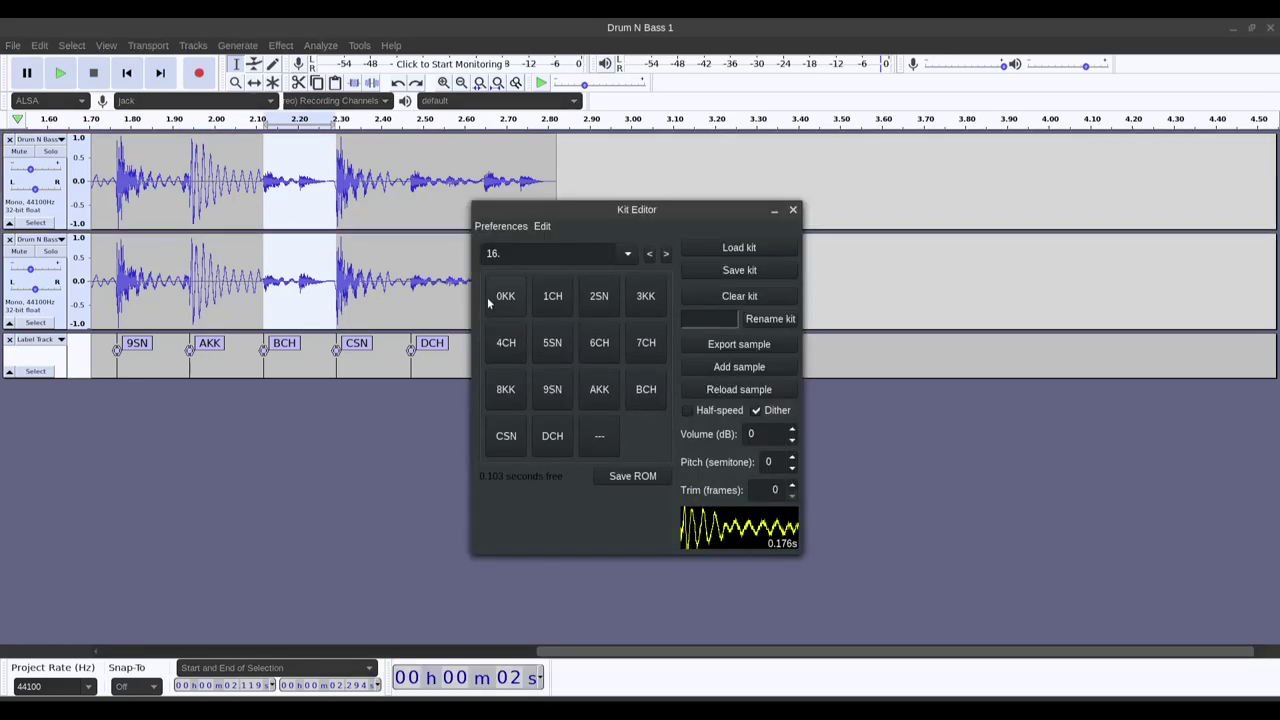
left_click(768, 417)
left_click(768, 417)
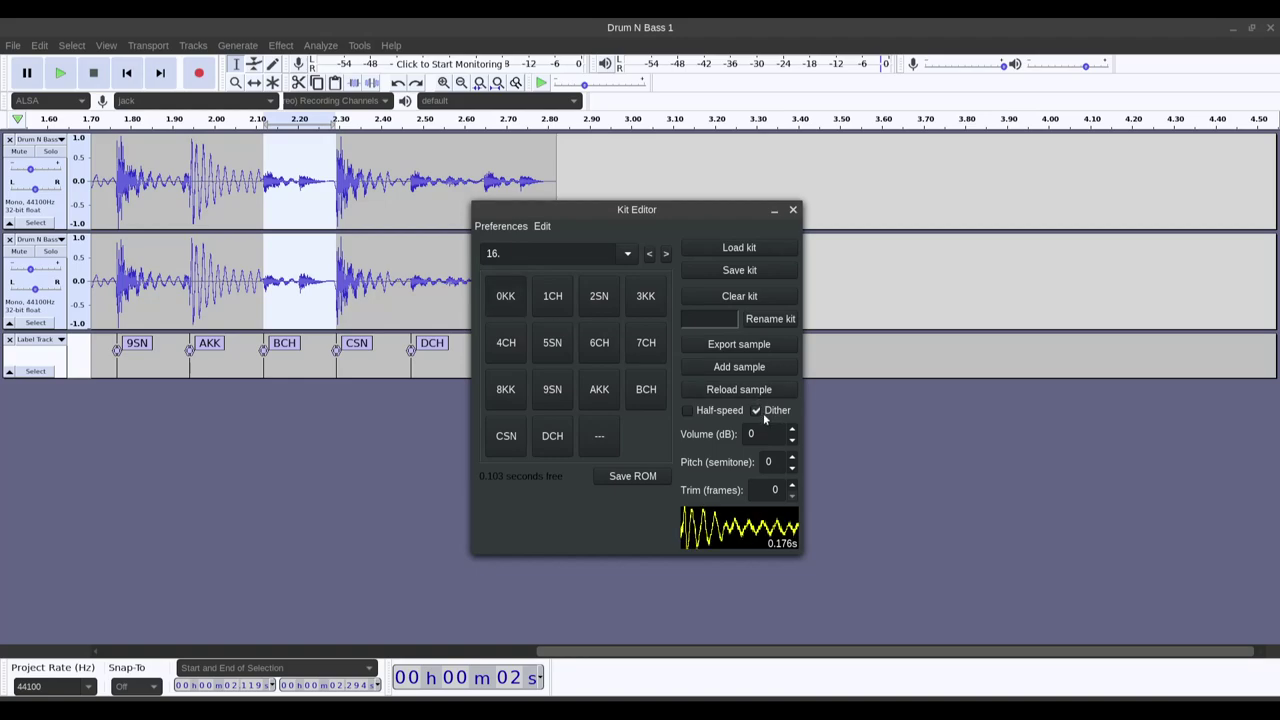
double_click(771, 435)
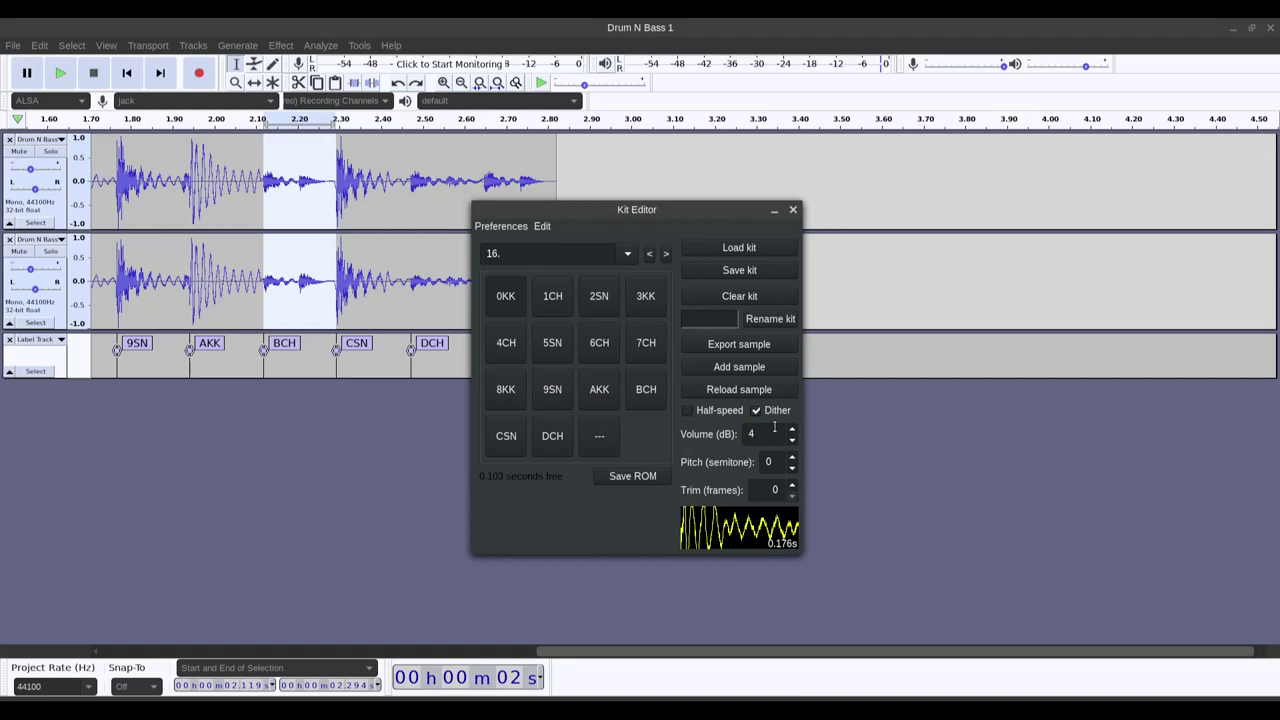
left_click(793, 431)
left_click(793, 431)
left_click(793, 441)
left_click(793, 440)
Compare the 1CH sample with Dither switched off and on.
left_click(552, 293)
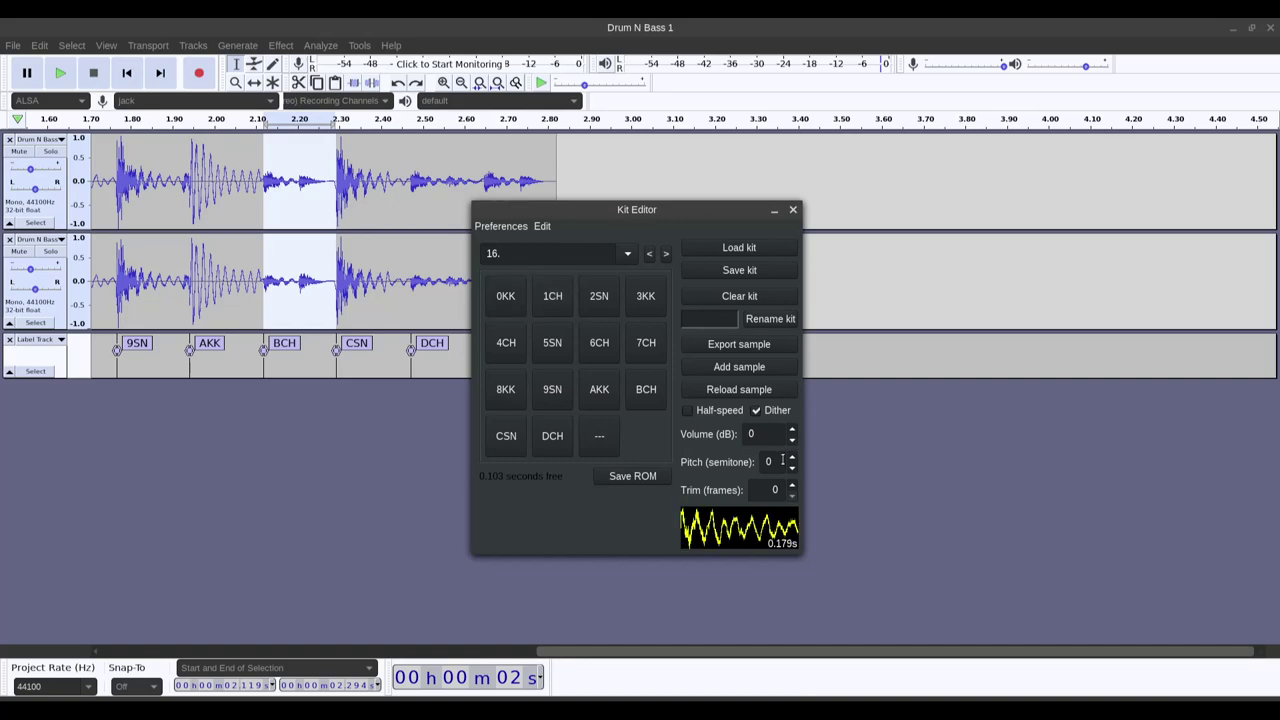
left_click(768, 412)
left_click(768, 413)
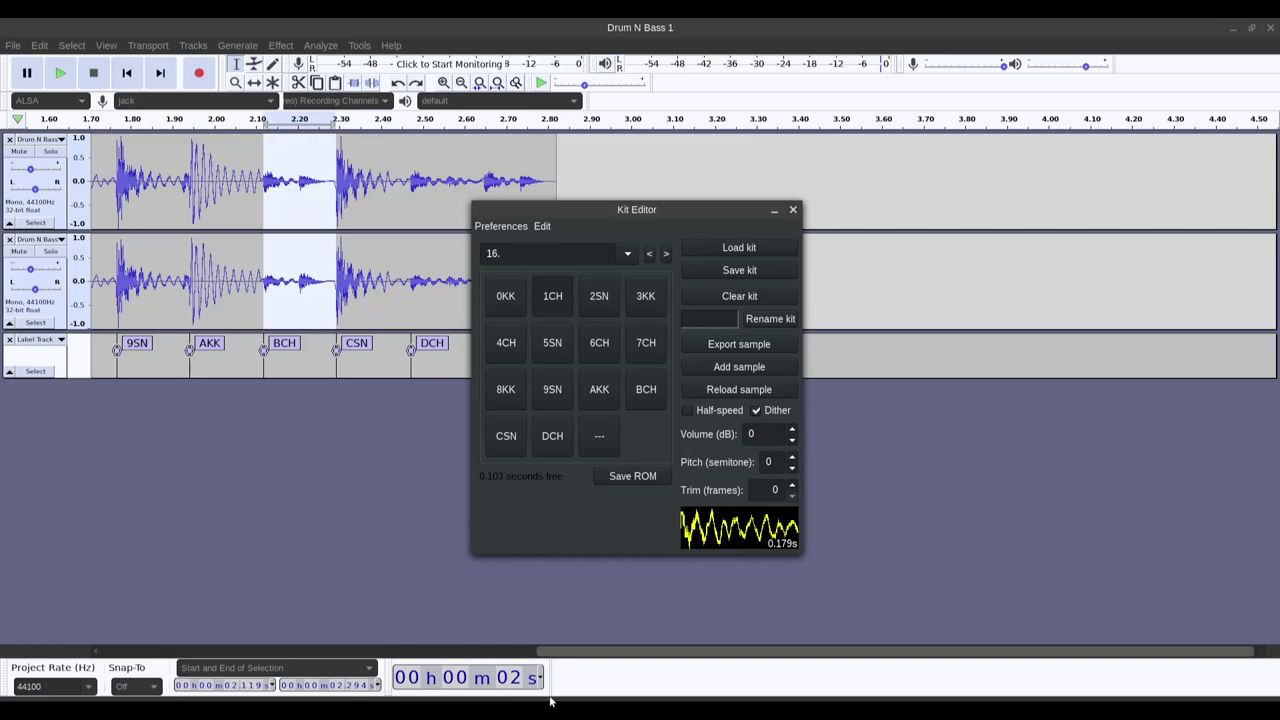
Compare the opening kick and hi-hat section with the longer 8KK section of the loop in Audacity.
scroll(200, 628, "left", 10)
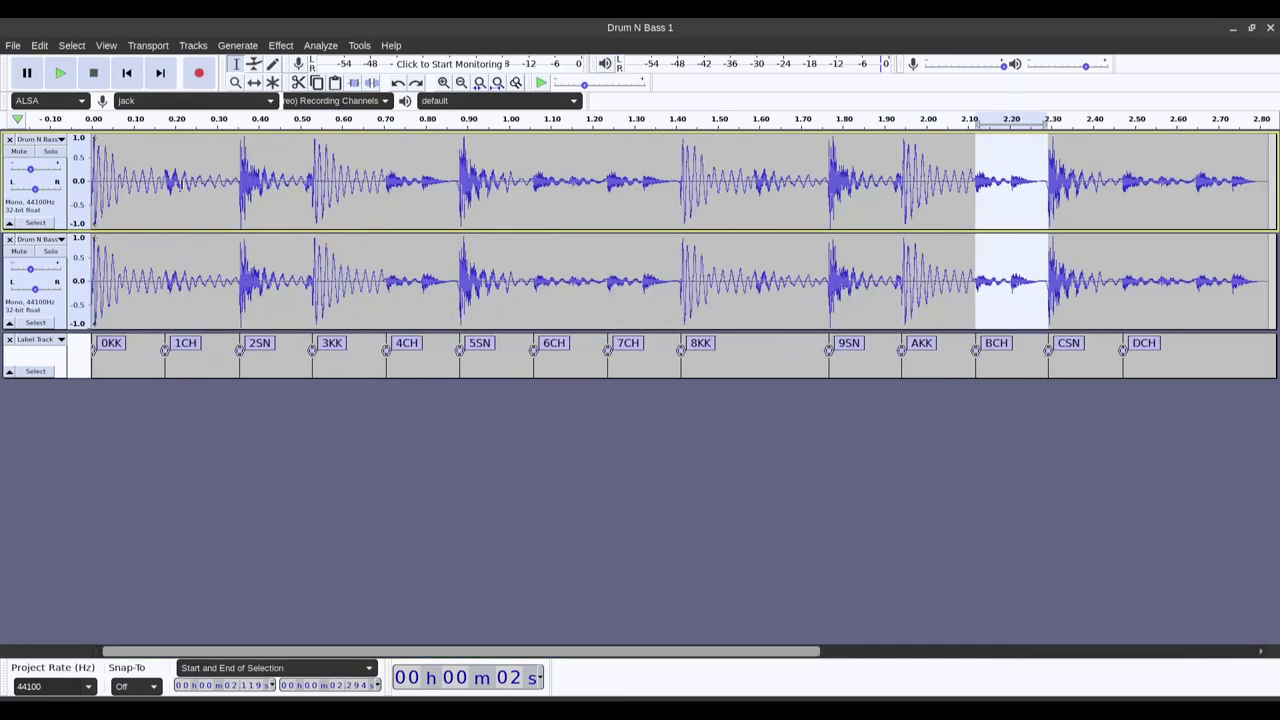
left_click_drag(98, 180, 236, 197)
left_click_drag(678, 211, 820, 205)
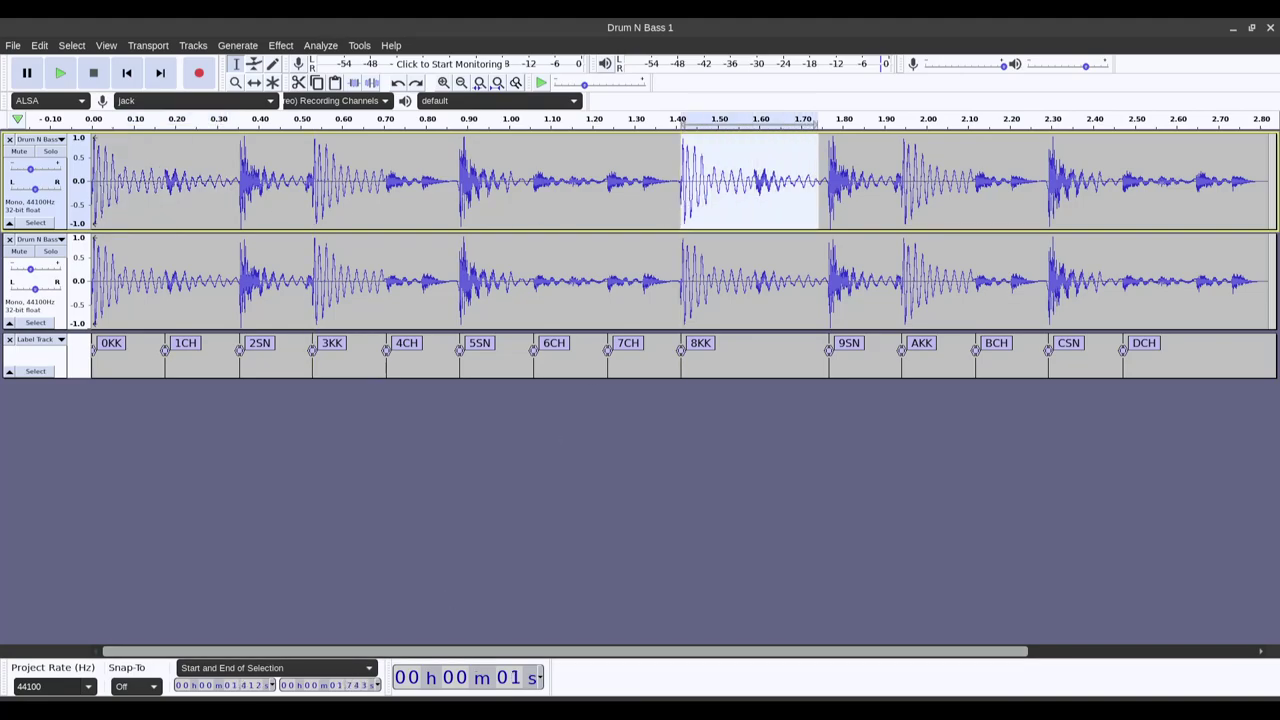
Return to Kit Editor, preview 0KK against 1CH, and set the 1CH sample's volume to -5 dB.
left_click(485, 706)
left_click(527, 298)
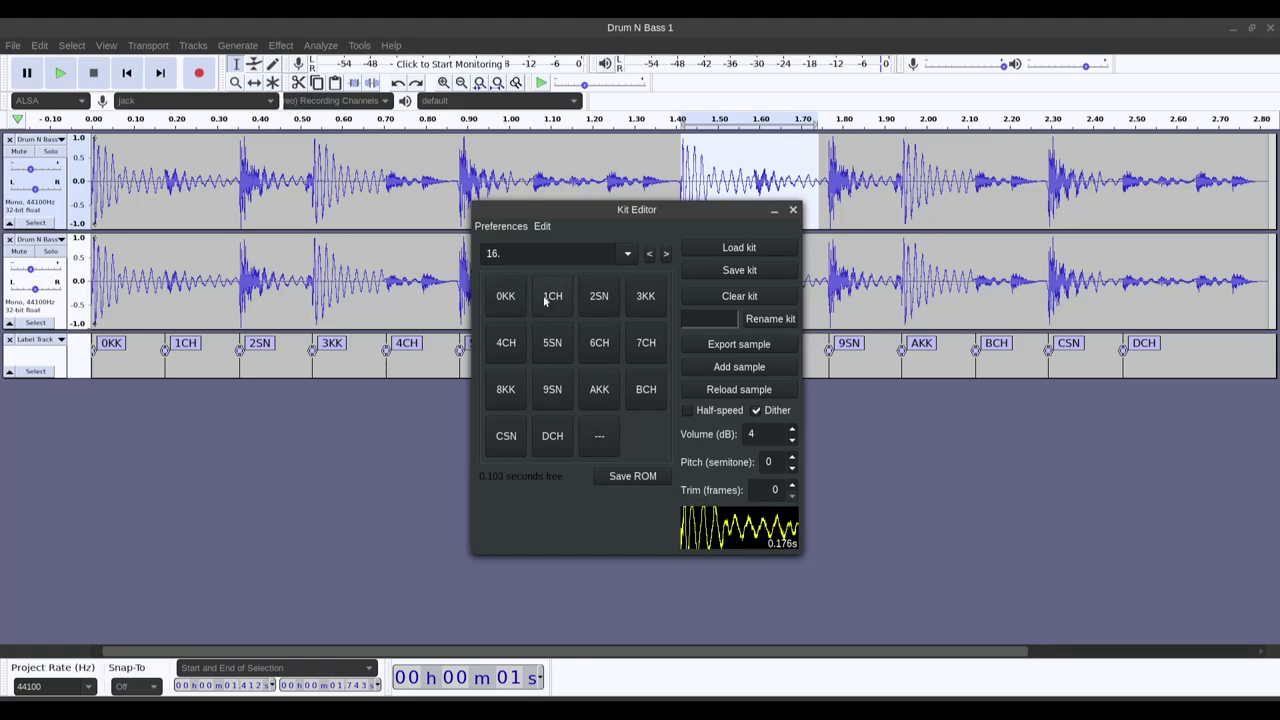
left_click(549, 299)
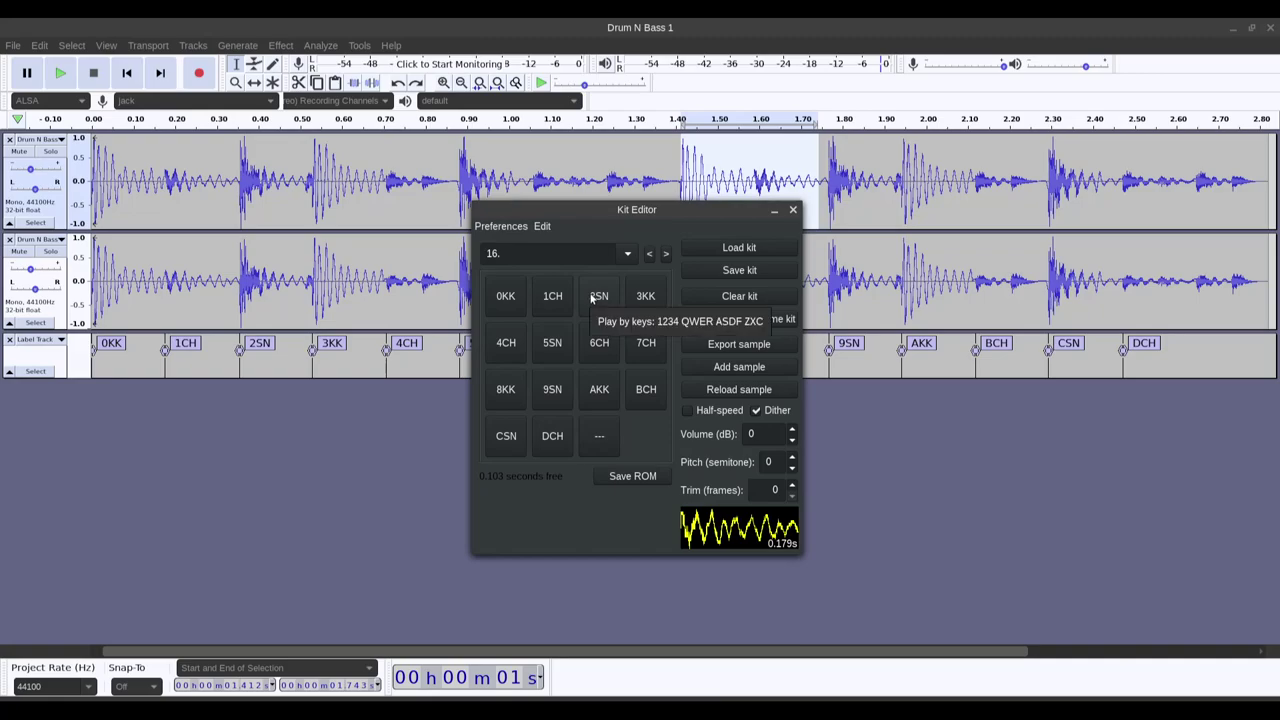
left_click(792, 440)
left_click(792, 440)
left_click(792, 440)
left_click(792, 440)
left_click(792, 439)
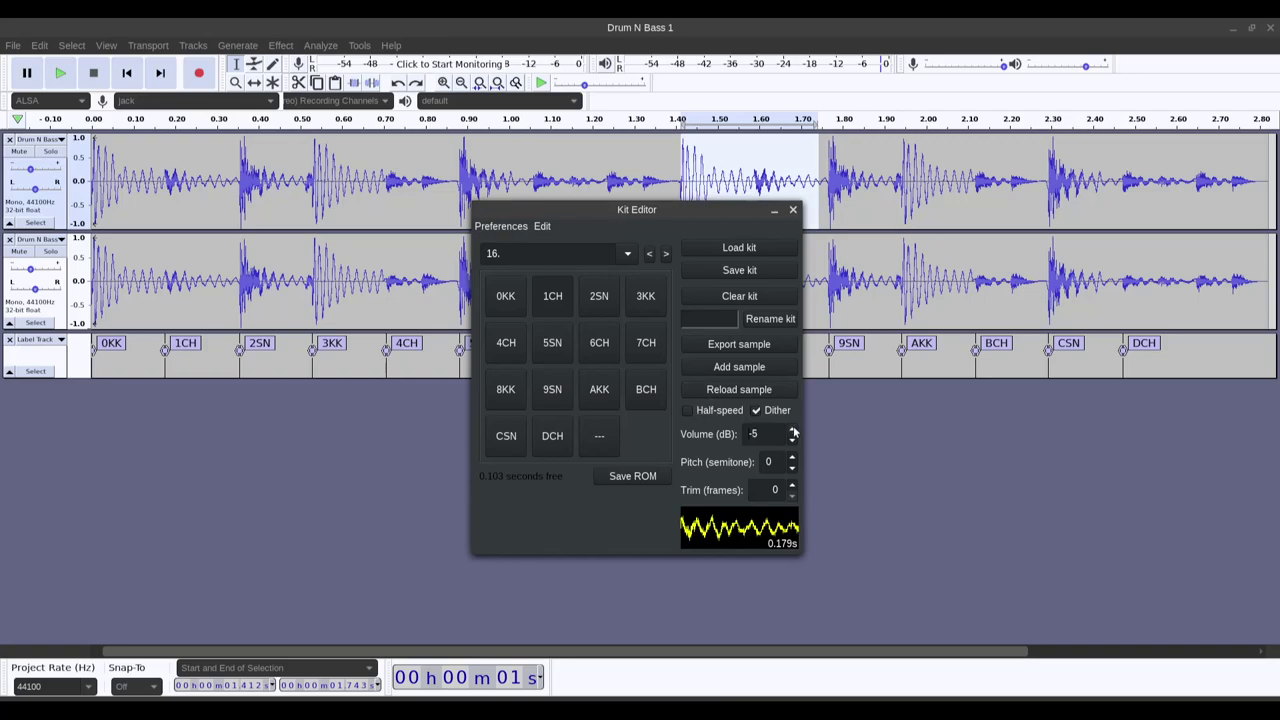
Set the 2SN sample's volume to 2 dB and its trim to 0 frames.
left_click(588, 296)
left_click(791, 431)
left_click(791, 431)
left_click(791, 431)
left_click(792, 443)
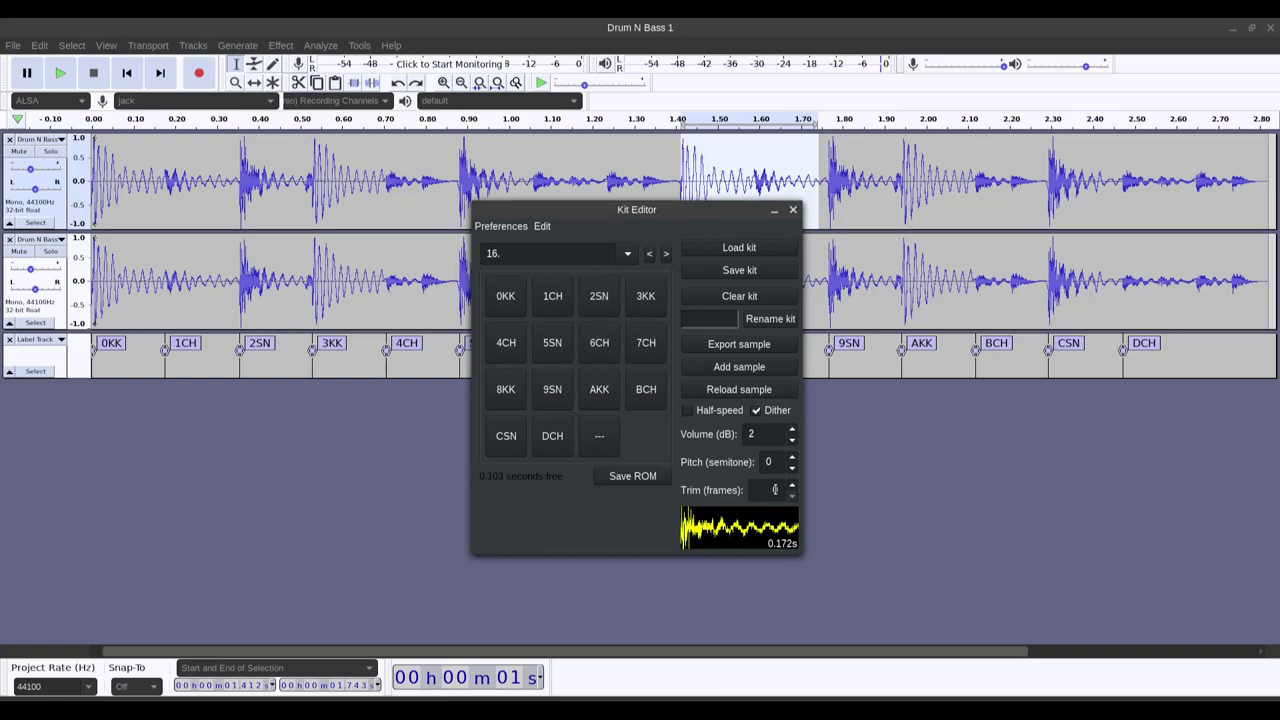
left_click(791, 485)
left_click(792, 496)
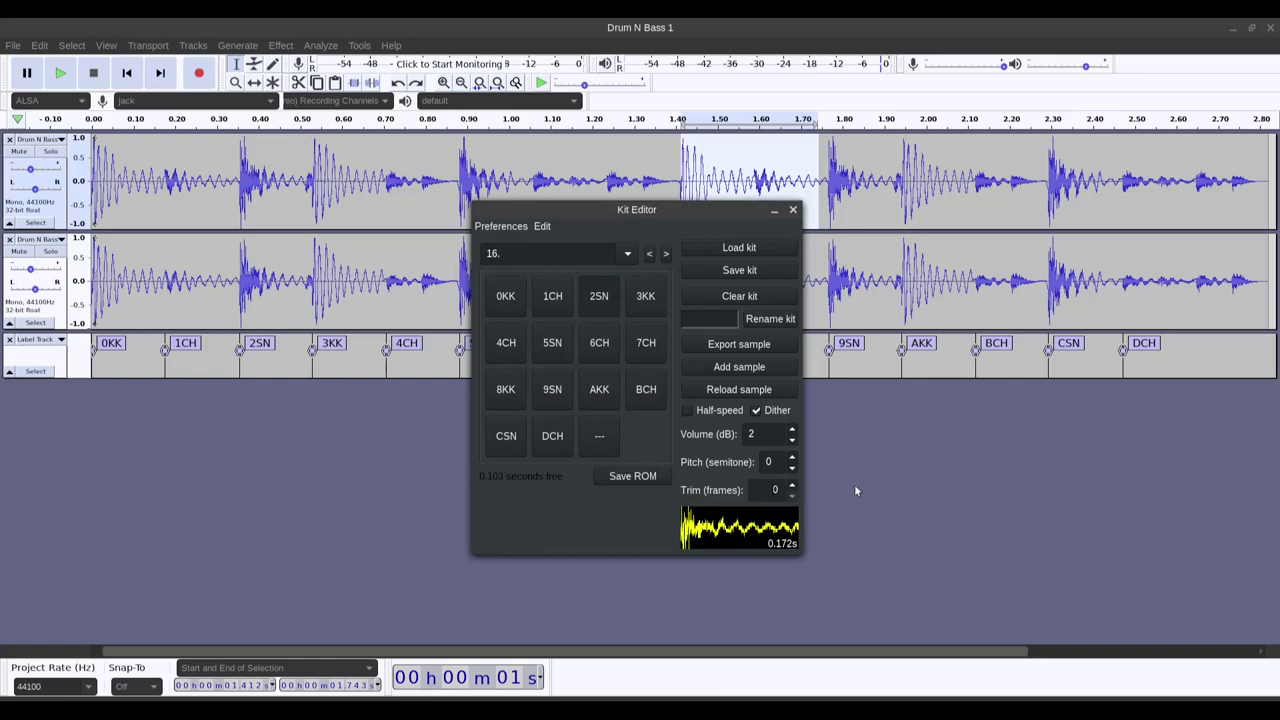
Set the 3KK sample's volume to 4 dB.
left_click(645, 296)
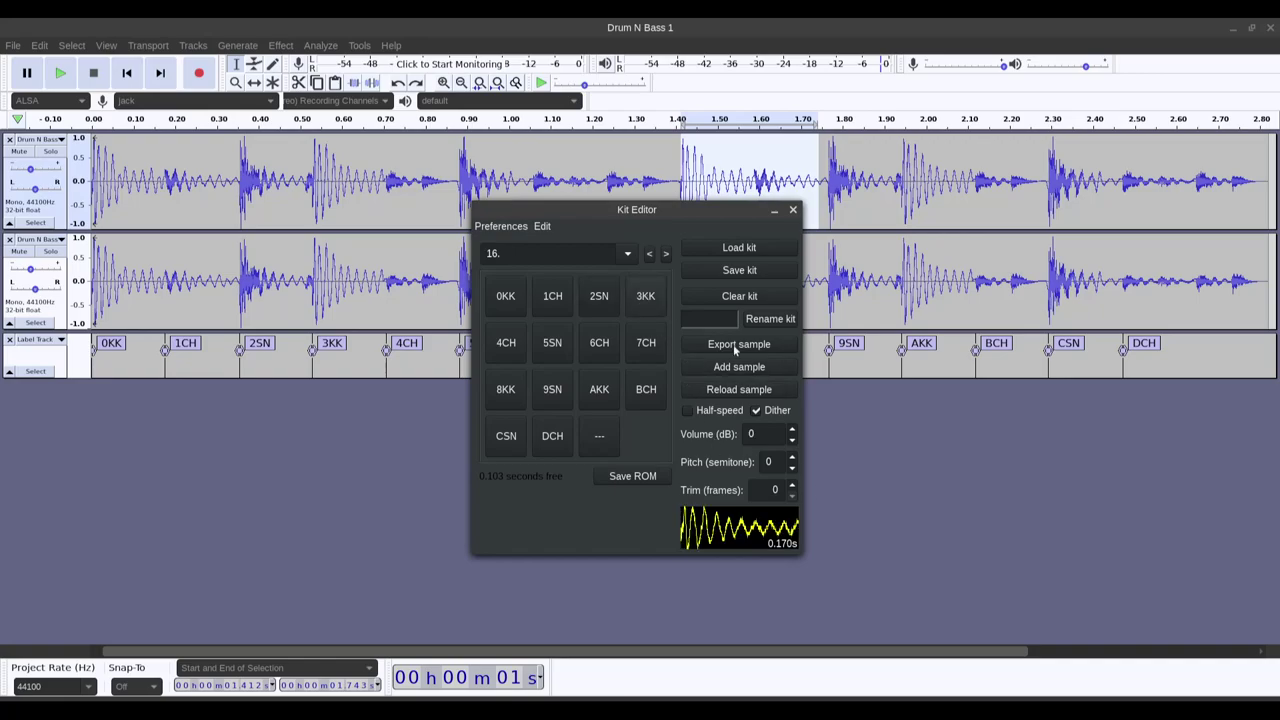
left_click(792, 431)
left_click(792, 431)
left_click(792, 431)
left_click(792, 431)
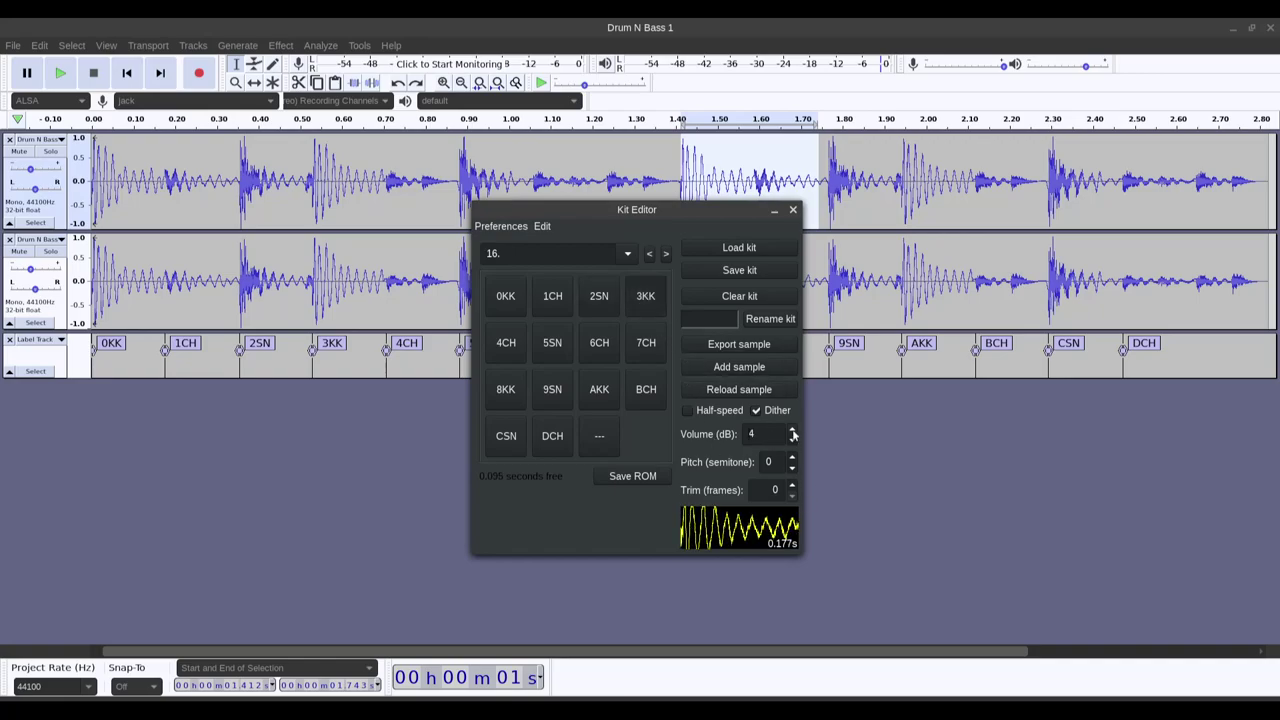
Trim the 4CH sample by 1 frame and set its volume to 1 dB.
left_click(513, 349)
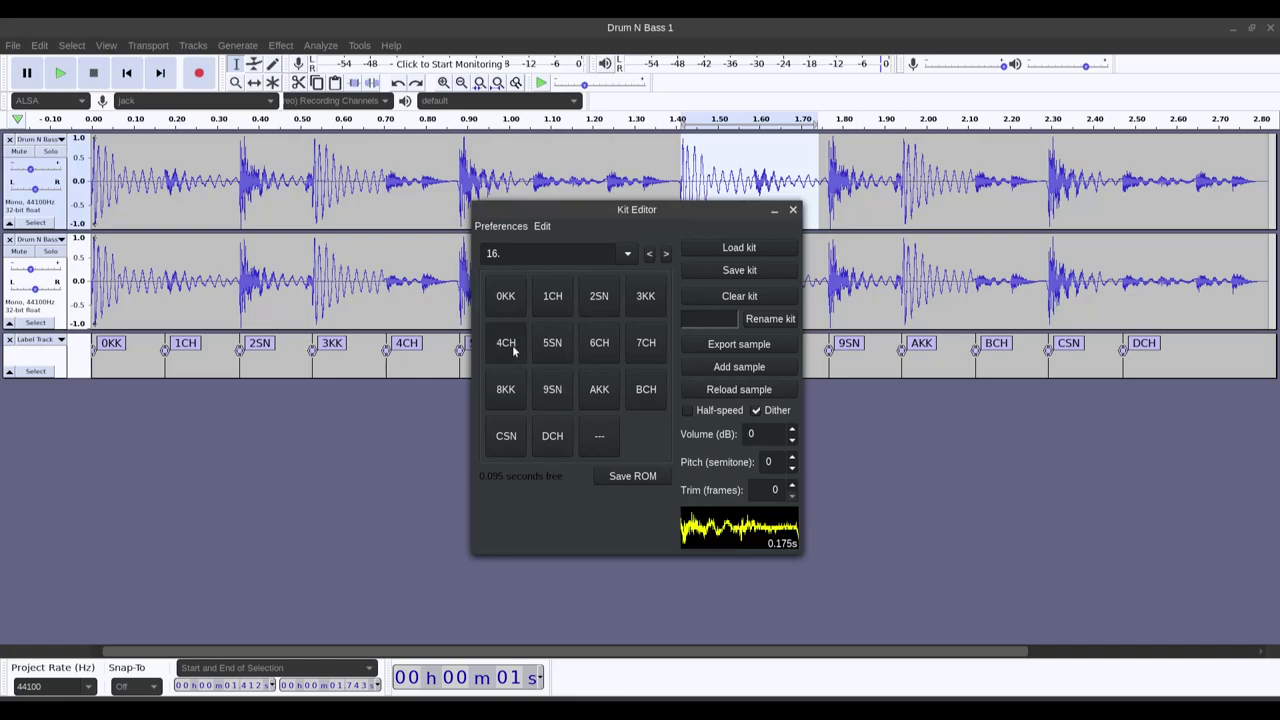
left_click(792, 486)
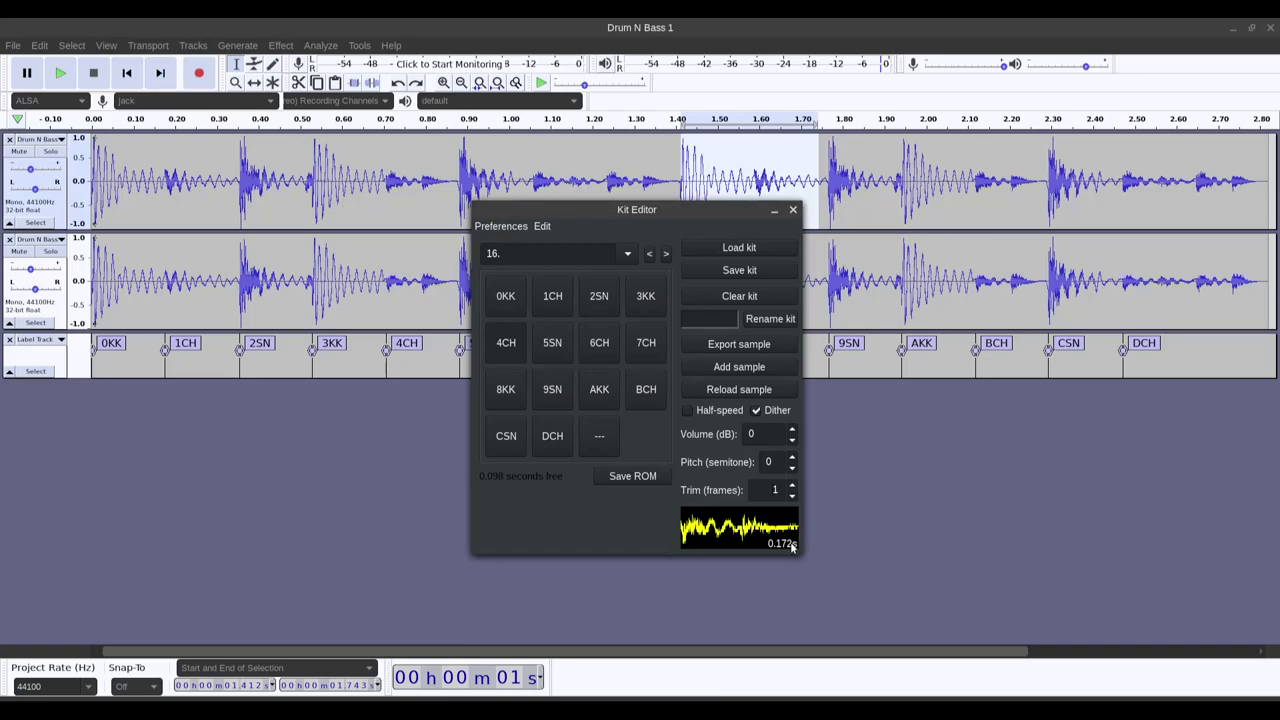
left_click(792, 496)
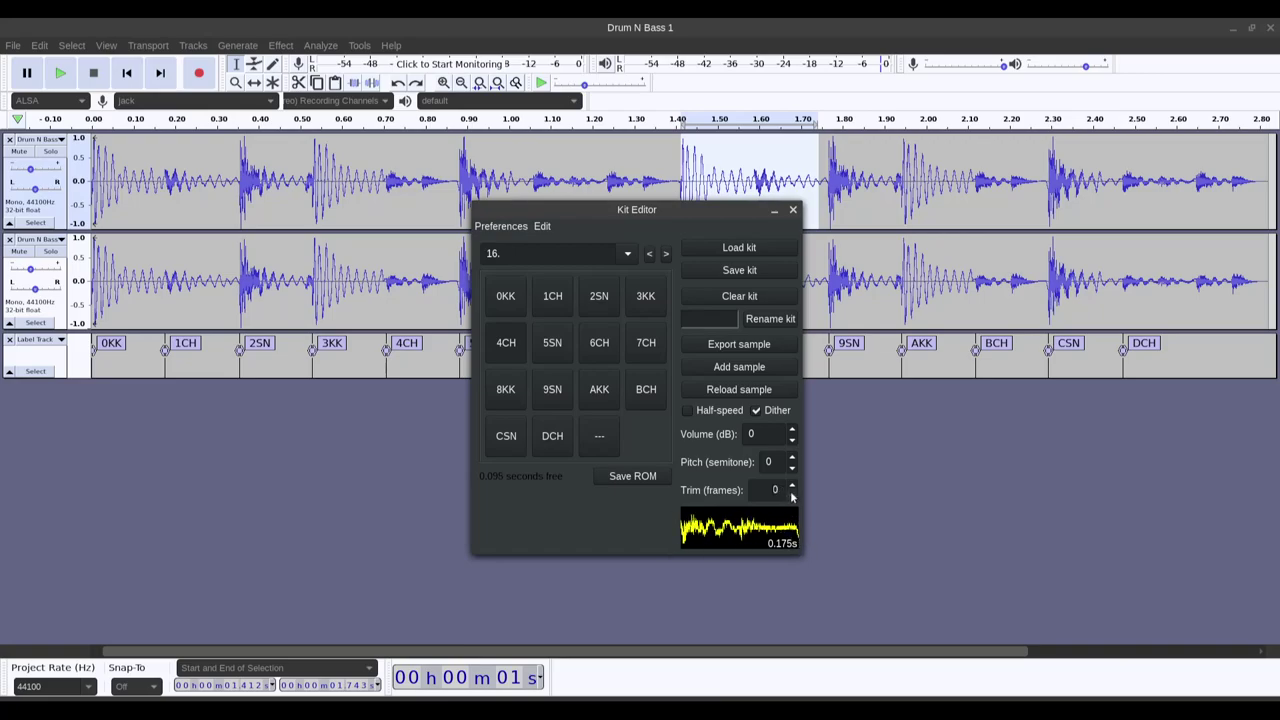
left_click(792, 486)
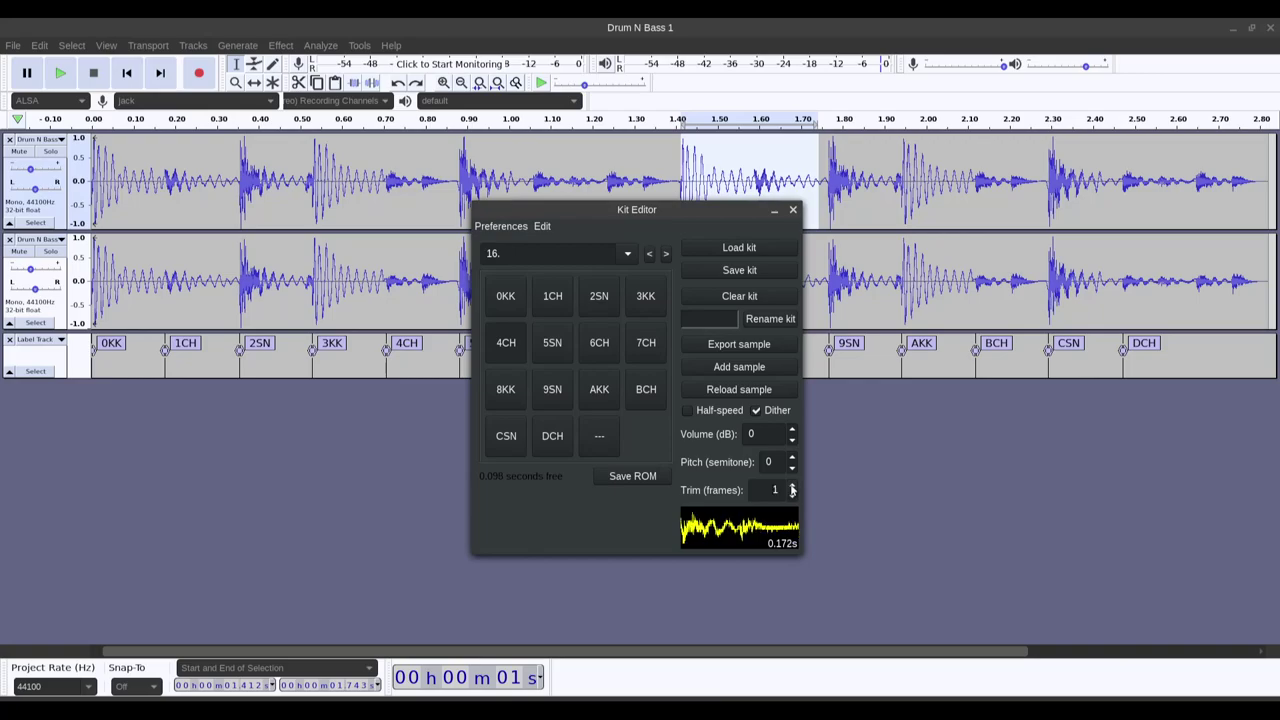
left_click(792, 429)
left_click(791, 438)
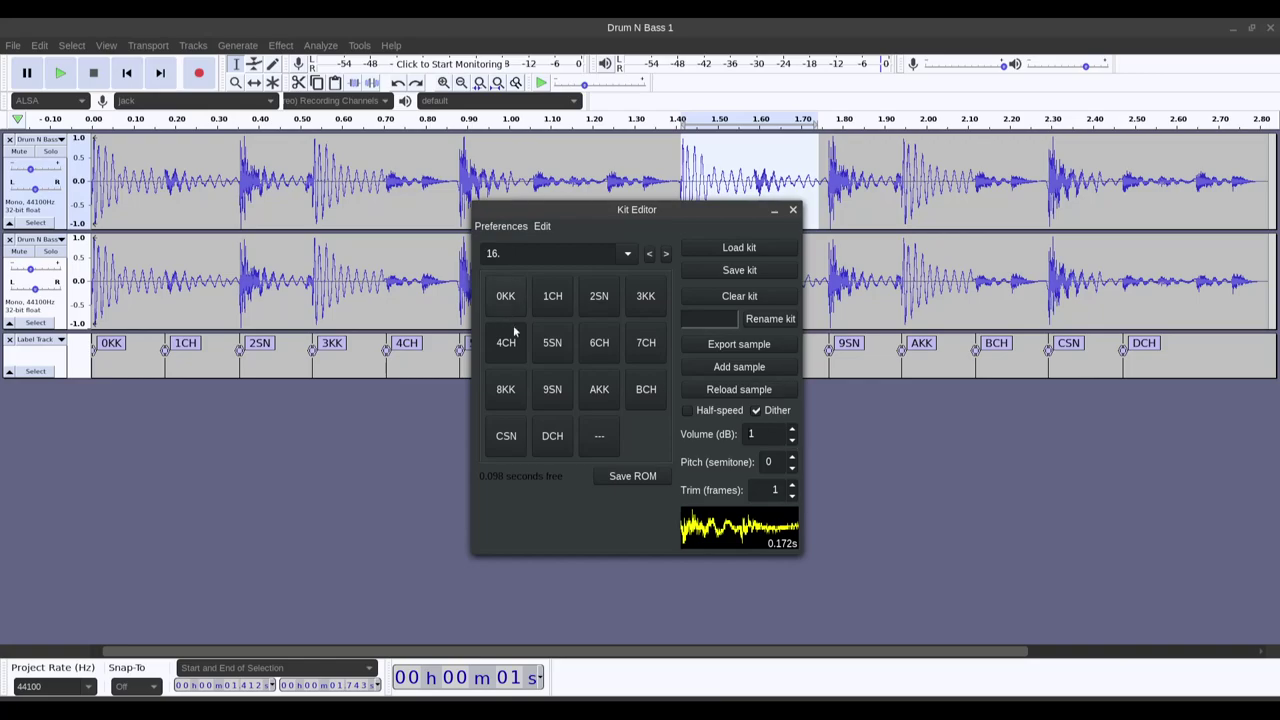
Raise the volume of the 5SN sample.
left_click(552, 343)
left_click(792, 431)
left_click(792, 431)
left_click(792, 431)
left_click(792, 431)
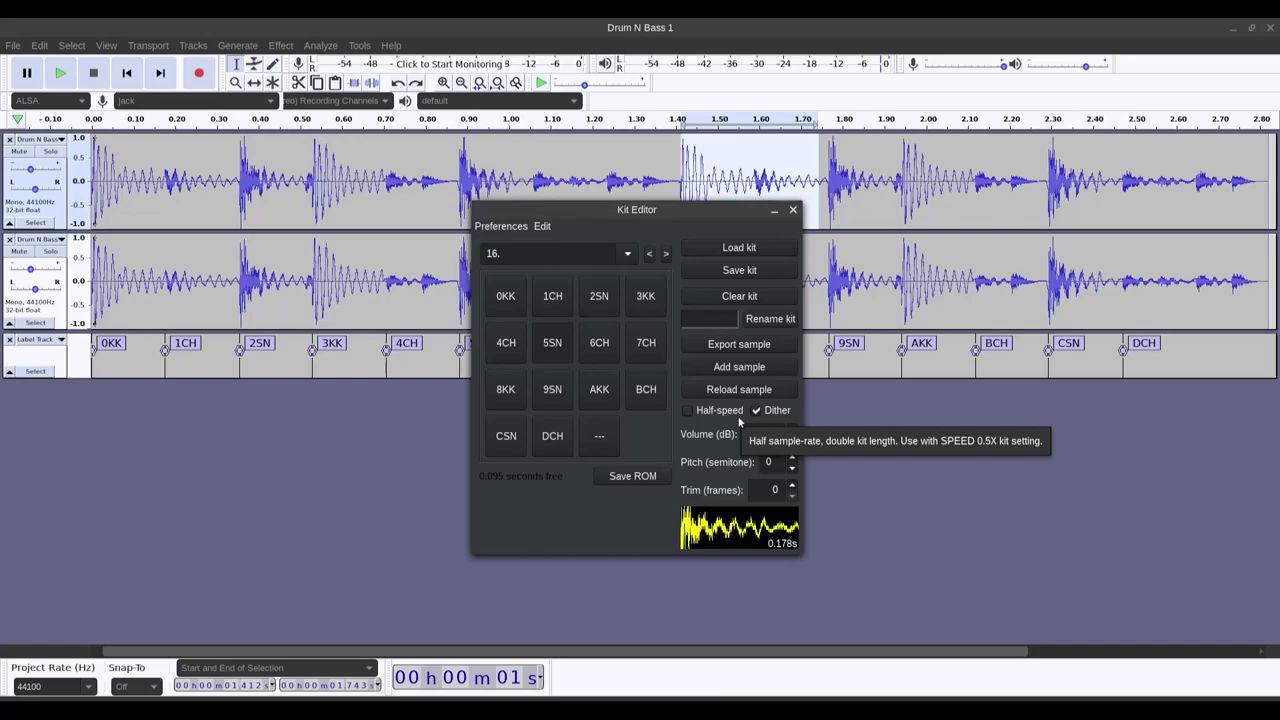
Switch to Audacity and select the 2SN slice across both audio tracks, from about 0.355 to 0.529 s.
left_click(283, 355)
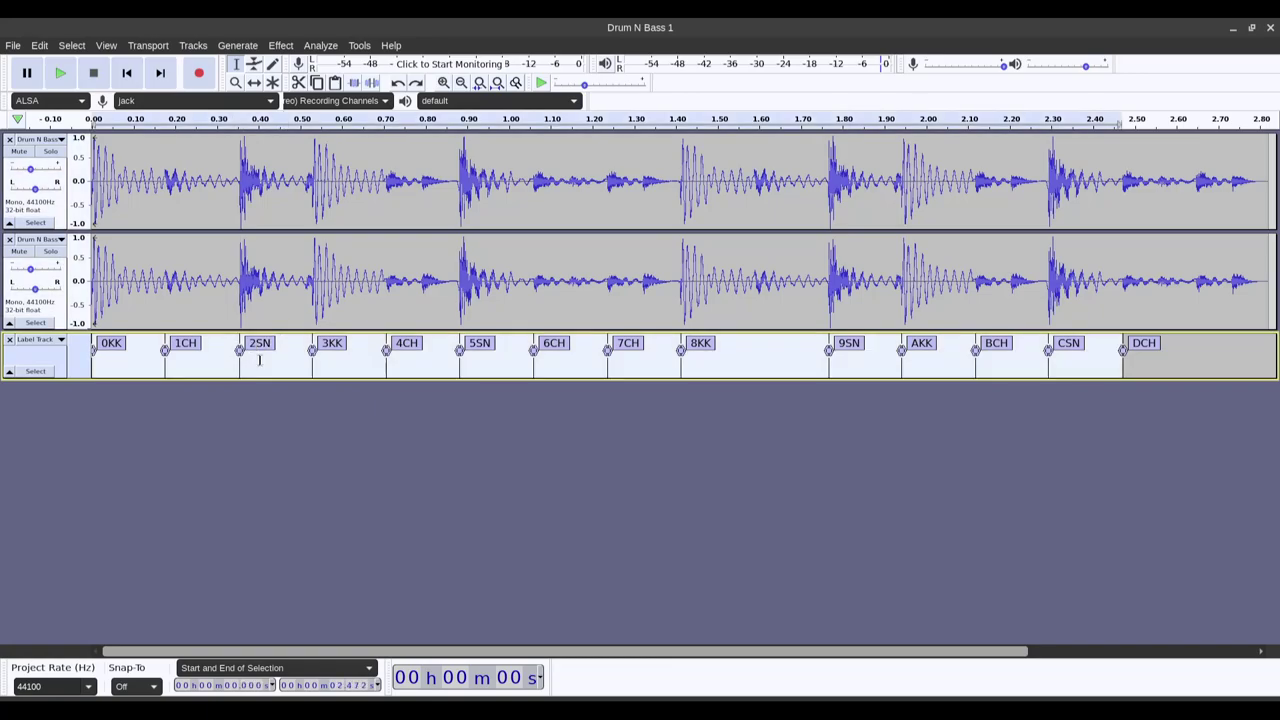
left_click(259, 360)
left_click(262, 362)
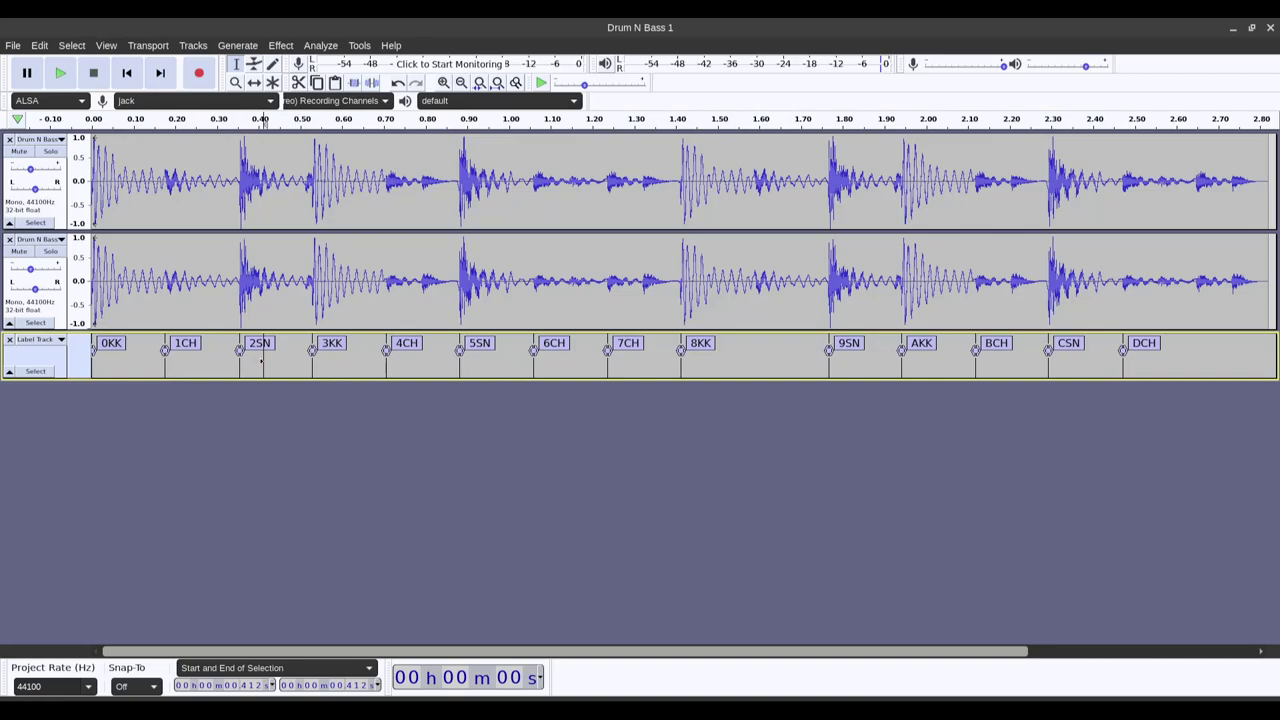
scroll(243, 320, "up", 2, "ctrl")
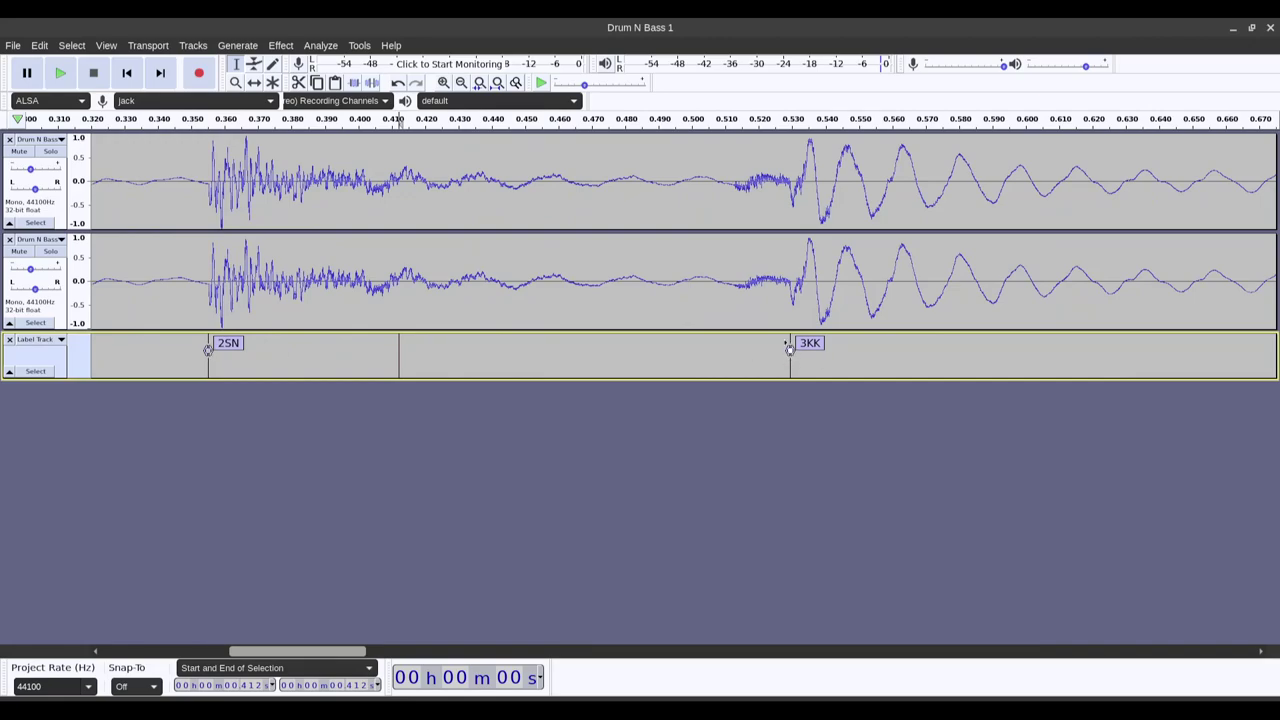
left_click(789, 346, "shift")
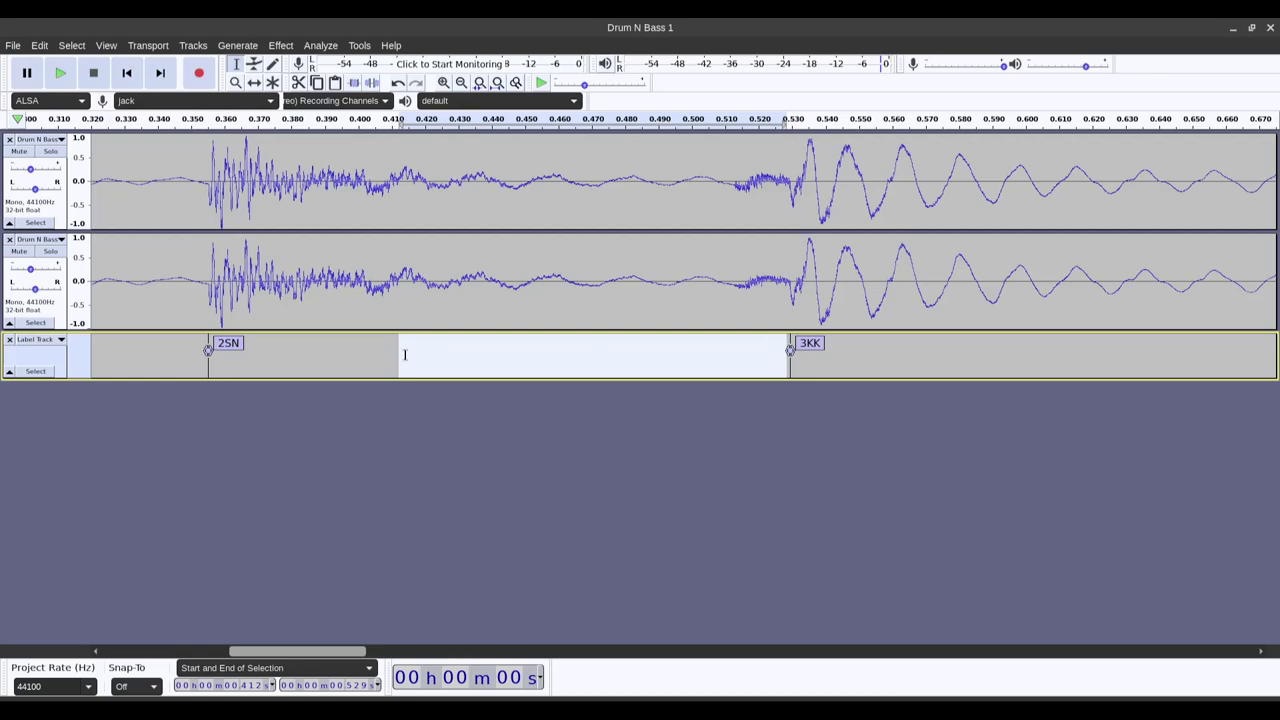
left_click_drag(404, 351, 208, 172)
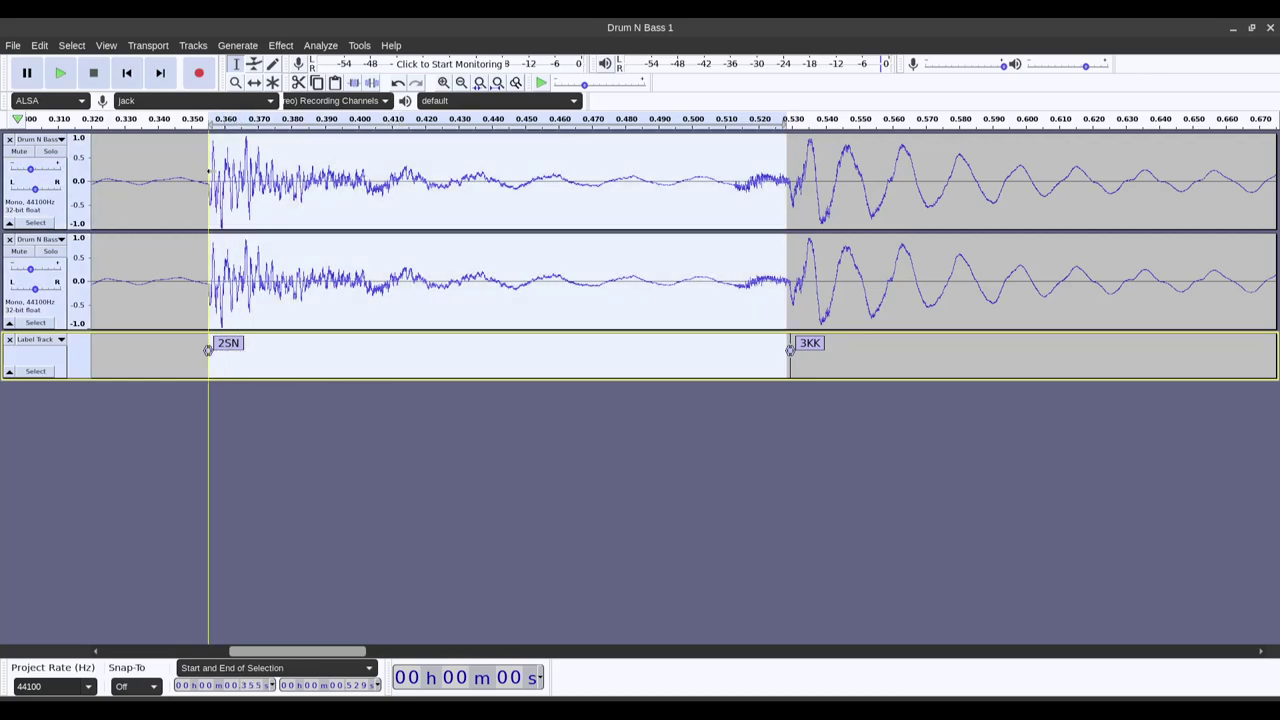
left_click(281, 46)
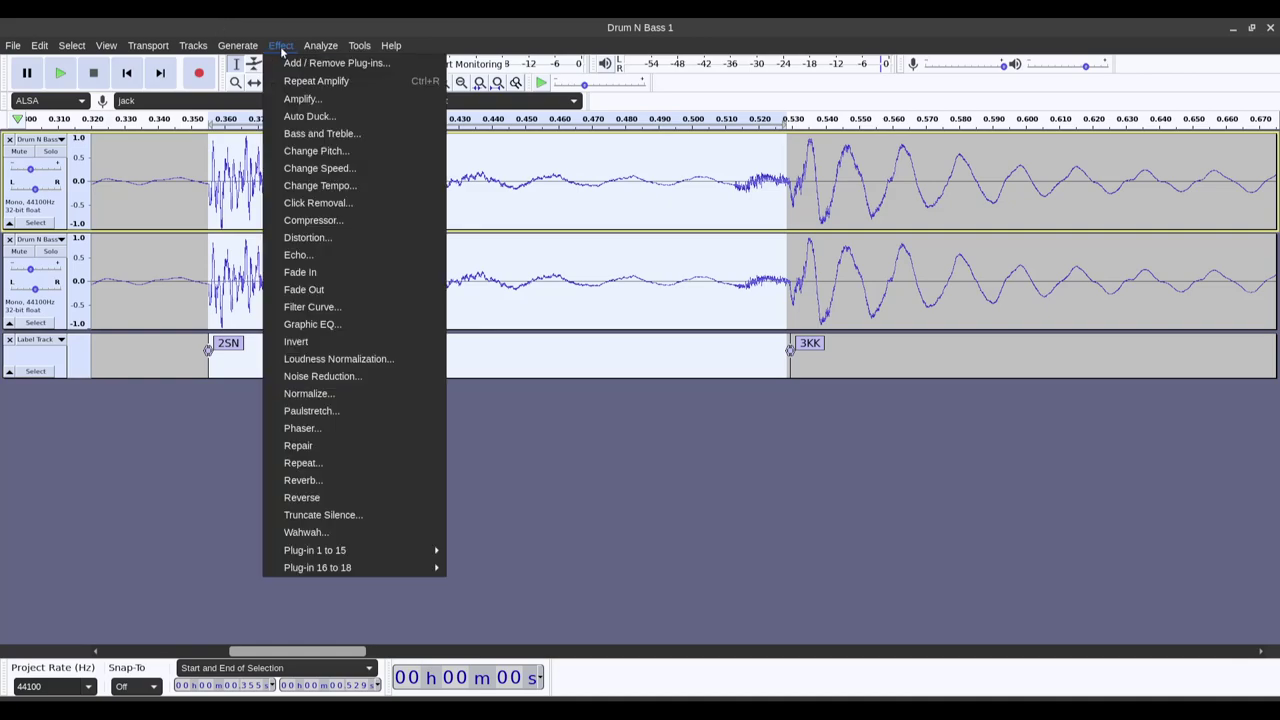
left_click(334, 323)
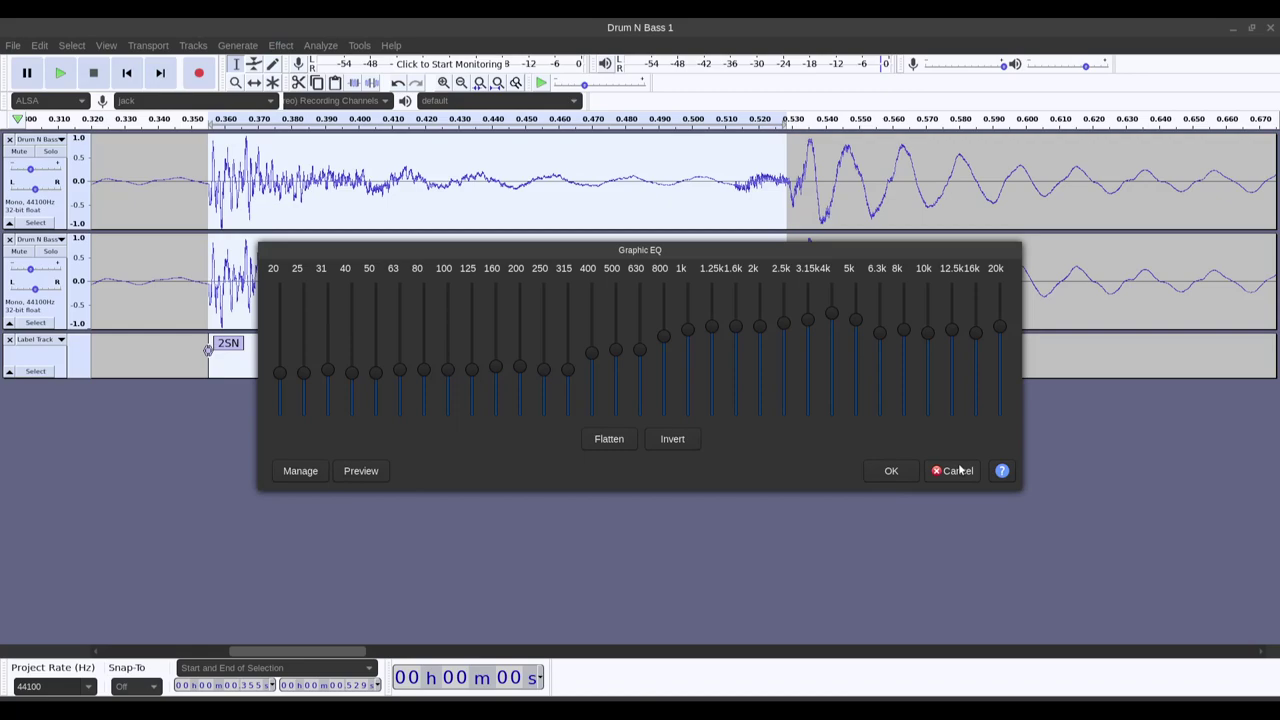
left_click(950, 471)
Apply the Filter Curve EQ with a low cut below about 100 Hz to the 2SN slice and play it.
left_click(283, 46)
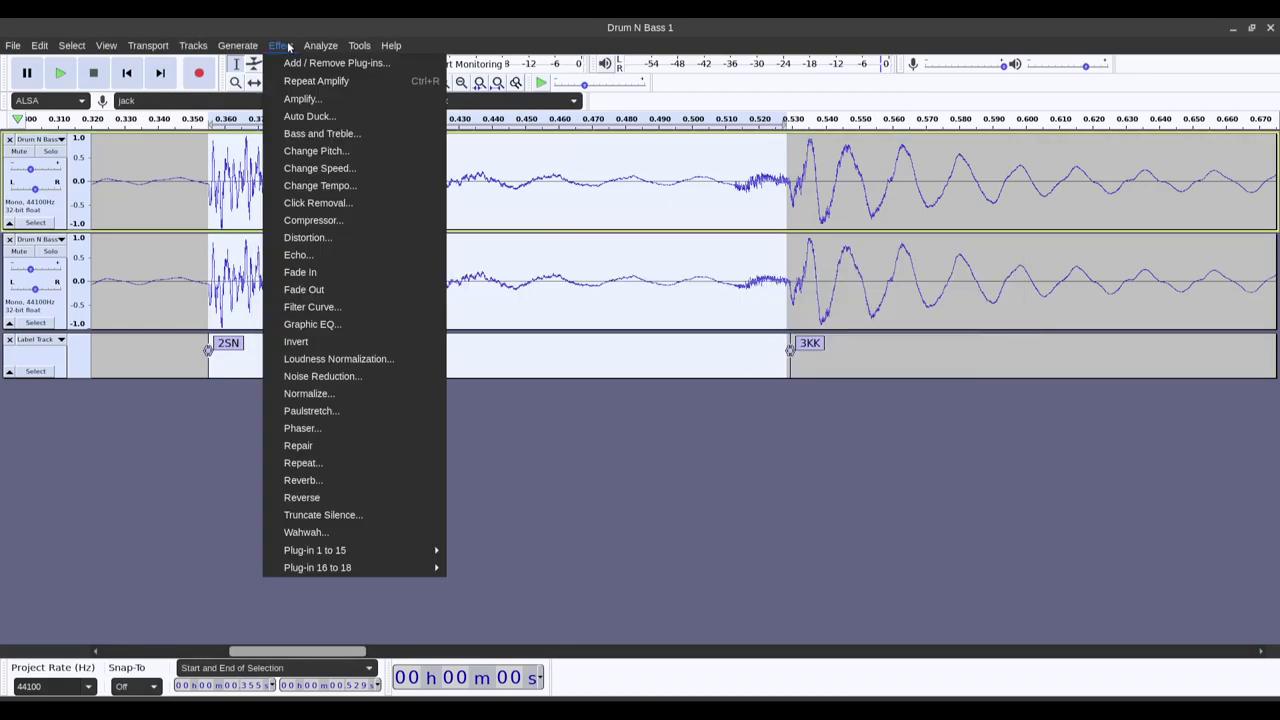
left_click(330, 308)
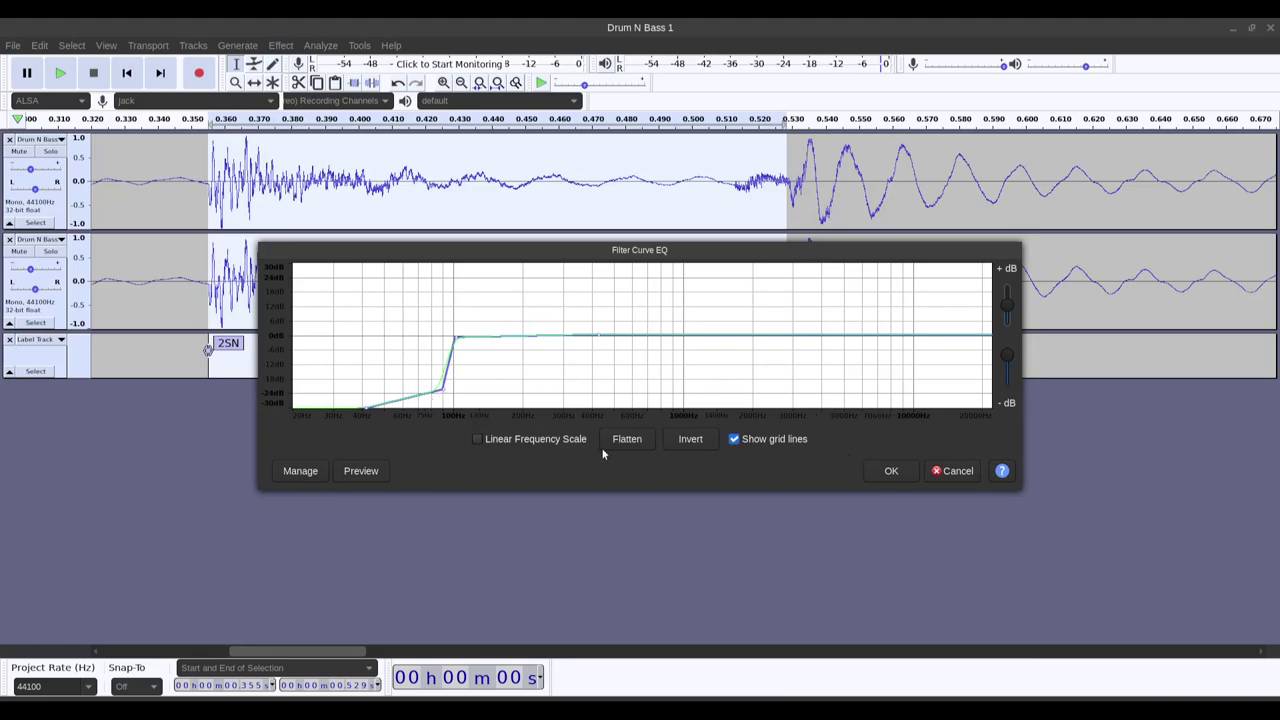
left_click(890, 471)
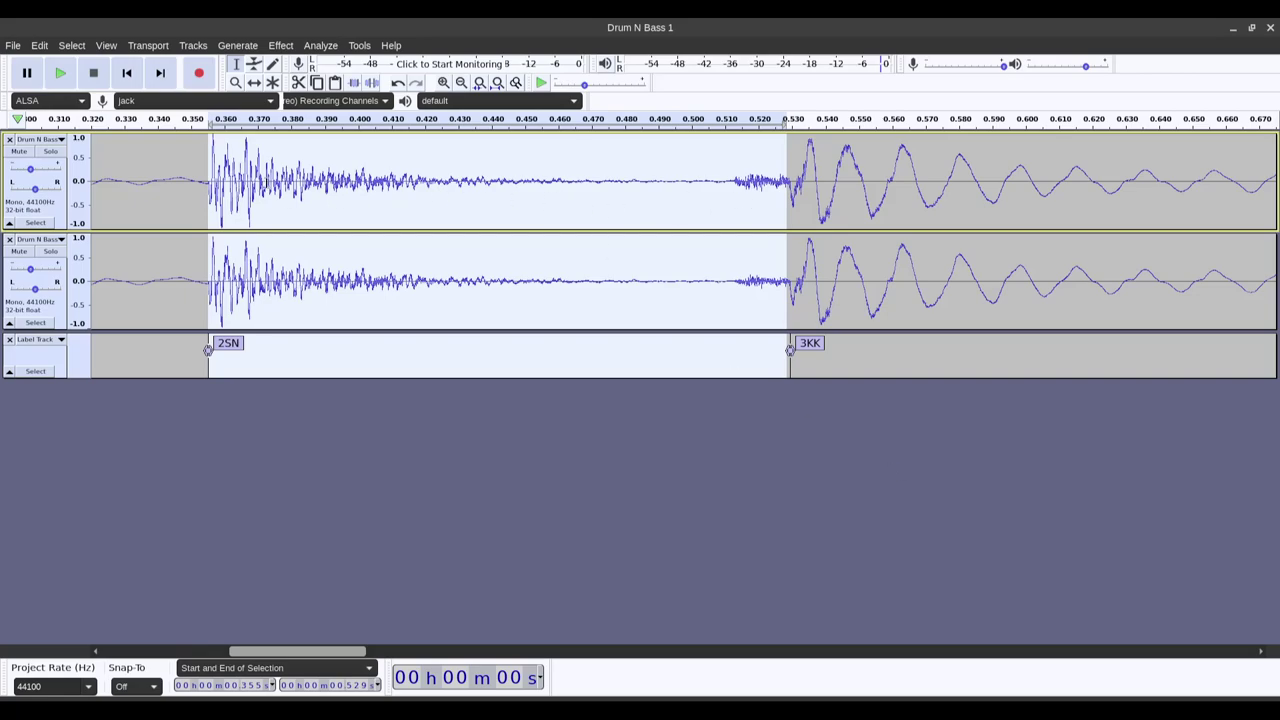
left_click(62, 73)
left_click(62, 73)
Reselect the 2SN slice's audio from about 0.355 to 0.512 s and bring up the export options.
left_click(503, 707)
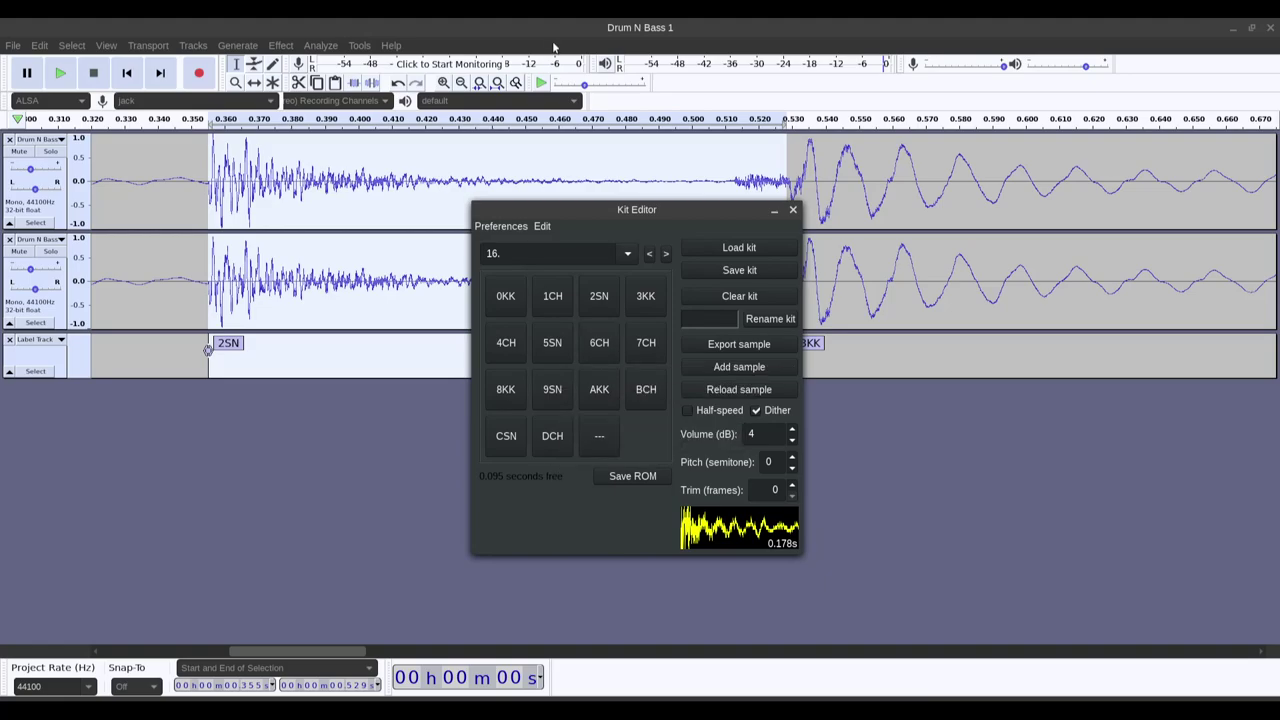
left_click(418, 193)
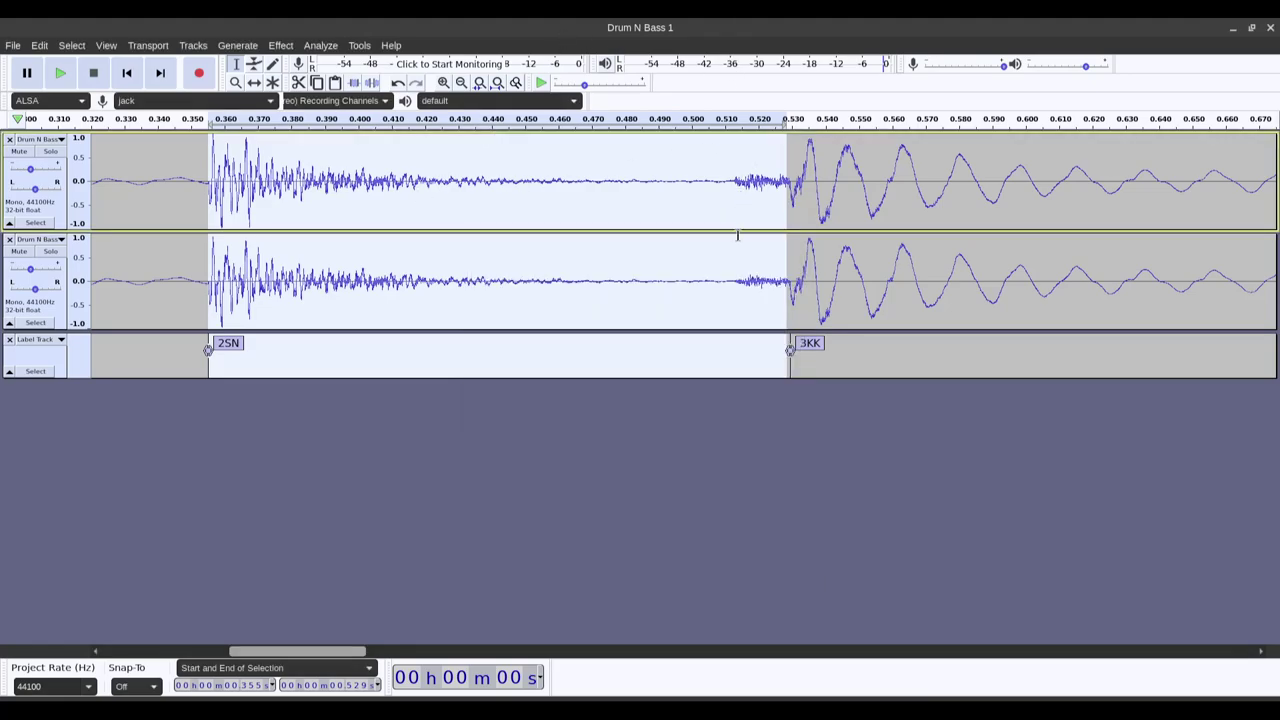
left_click_drag(731, 306, 209, 230)
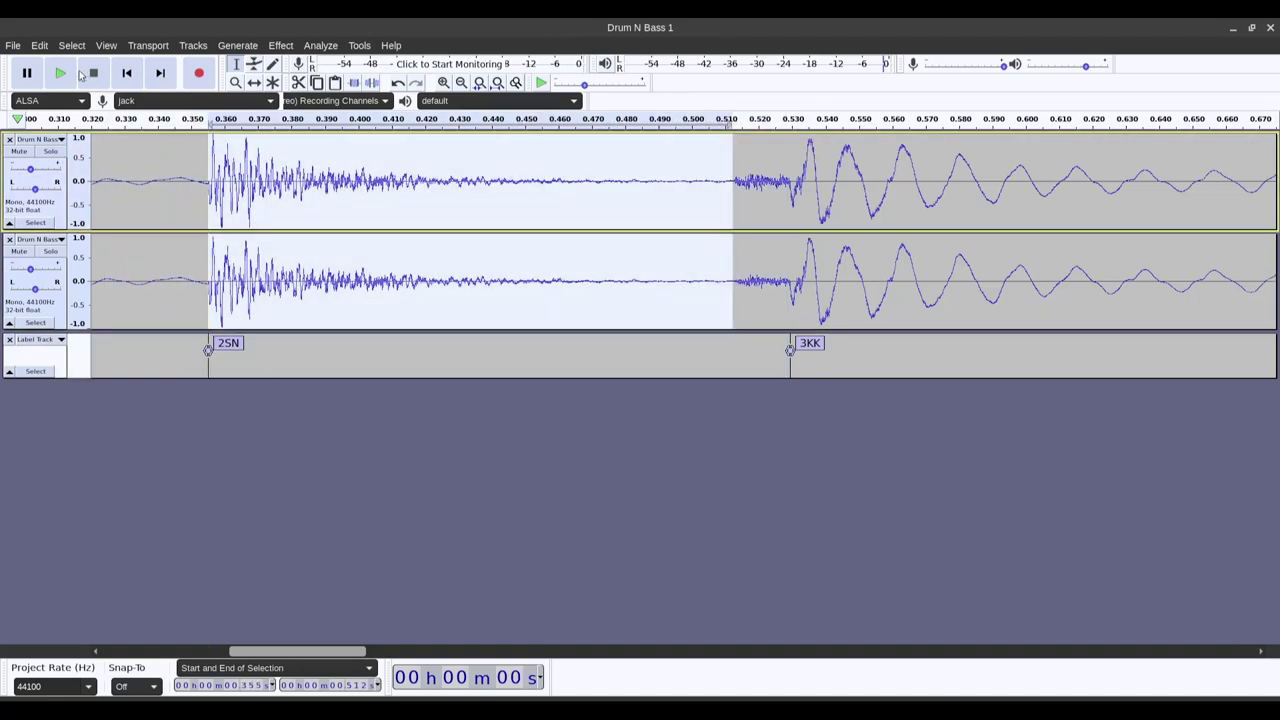
left_click(10, 45)
mouse_move(80, 152)
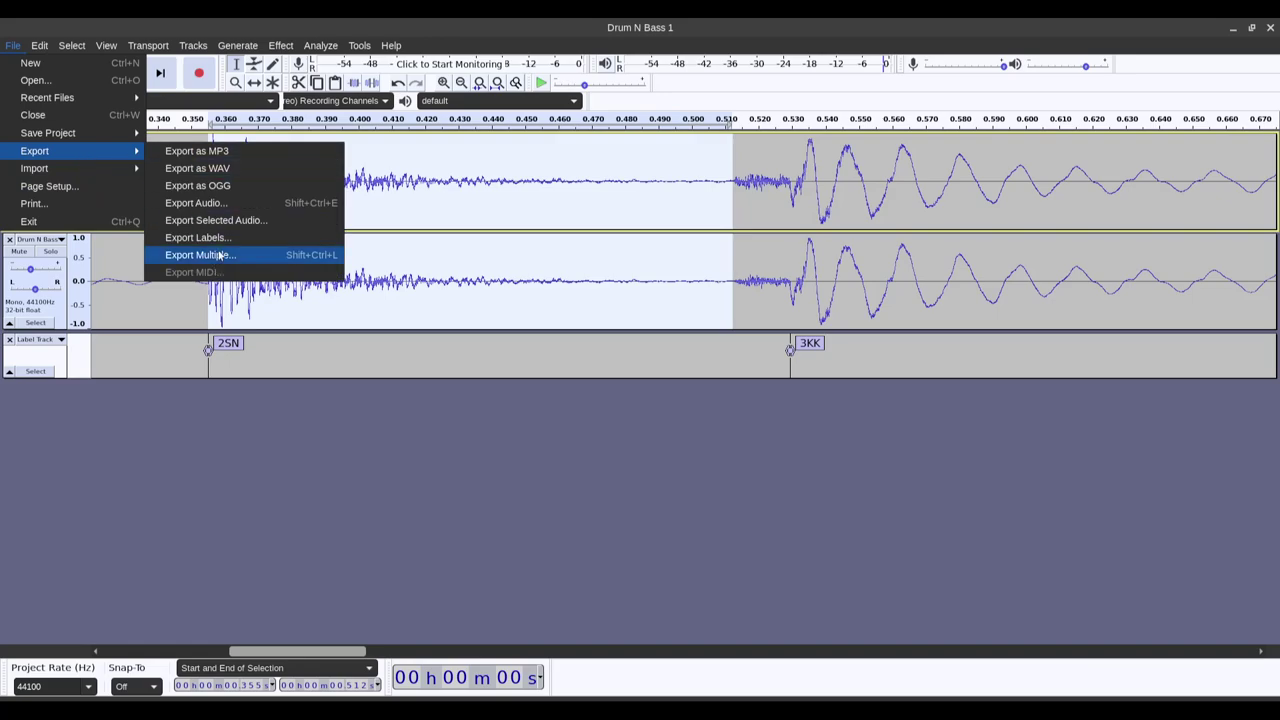
left_click(235, 222)
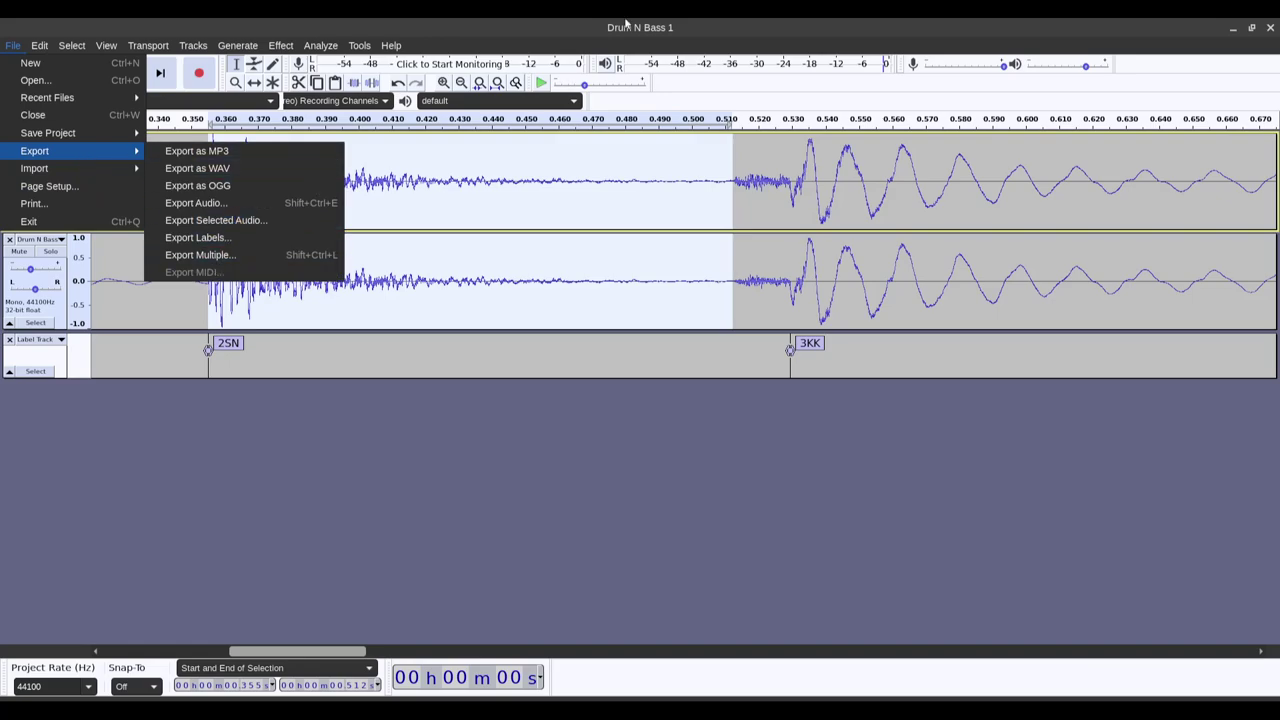
Switch to the Kit Editor and set the 6CH sample's volume to -2 dB.
left_click(517, 654)
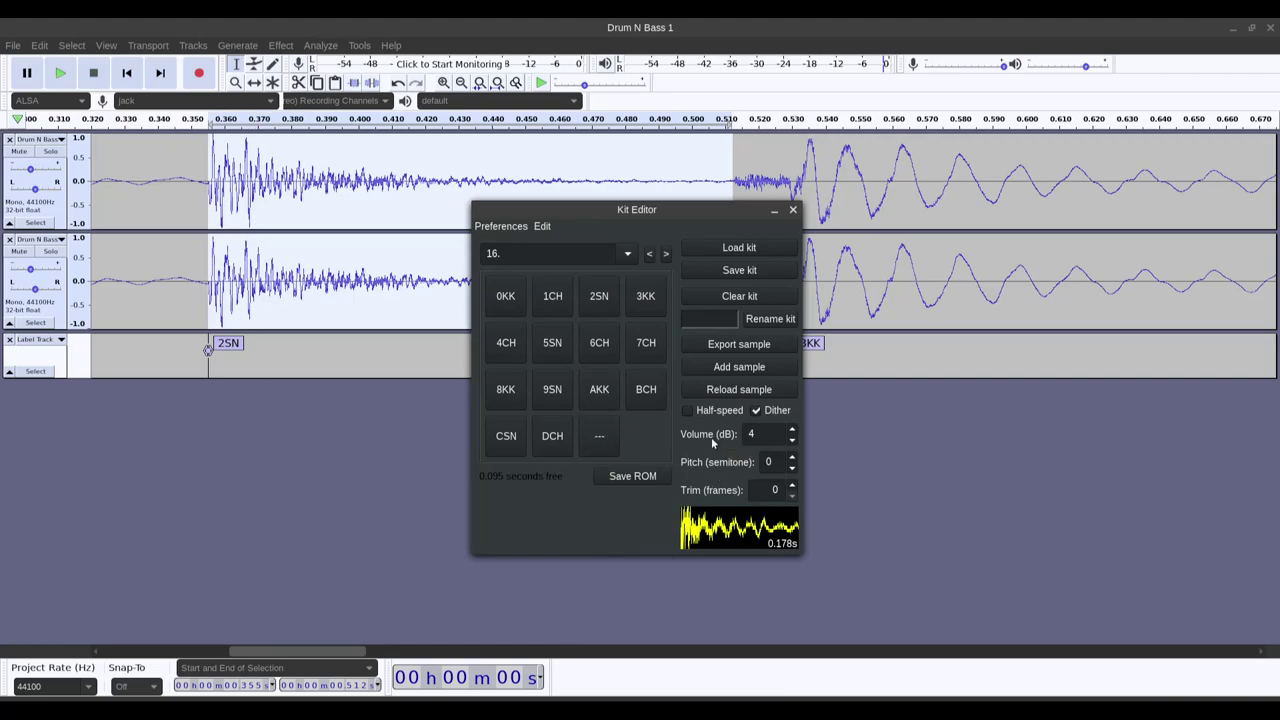
left_click(603, 343)
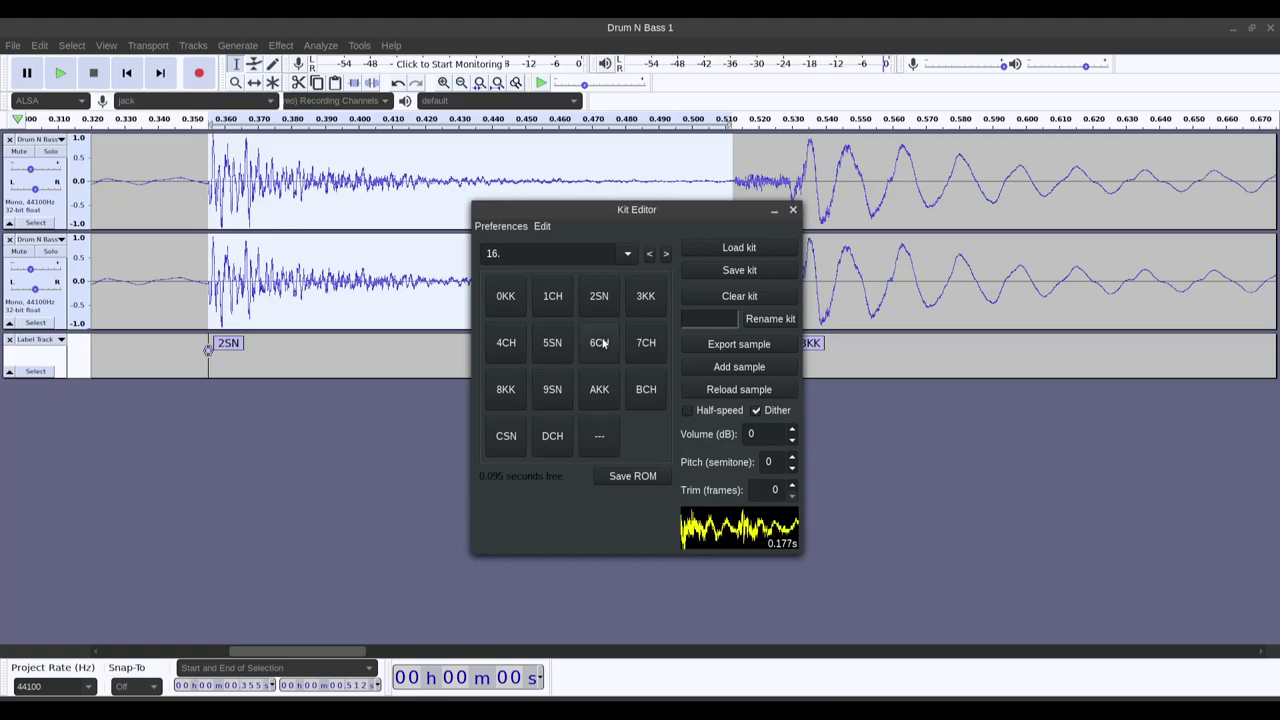
left_click(792, 440)
left_click(792, 440)
Set the 7CH sample's volume to -3 dB and trim to 1 frame, and trim the 6CH sample by 3 frames.
left_click(648, 343)
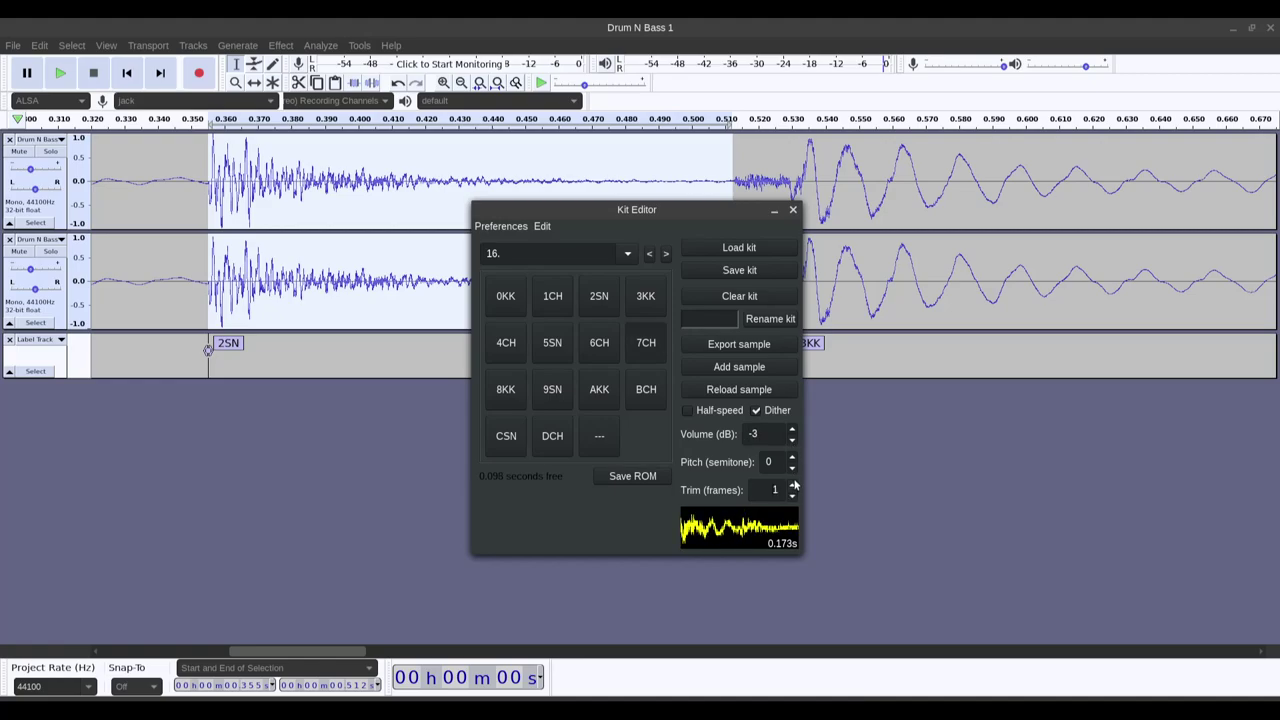
left_click(792, 486)
left_click(792, 486)
left_click(792, 486)
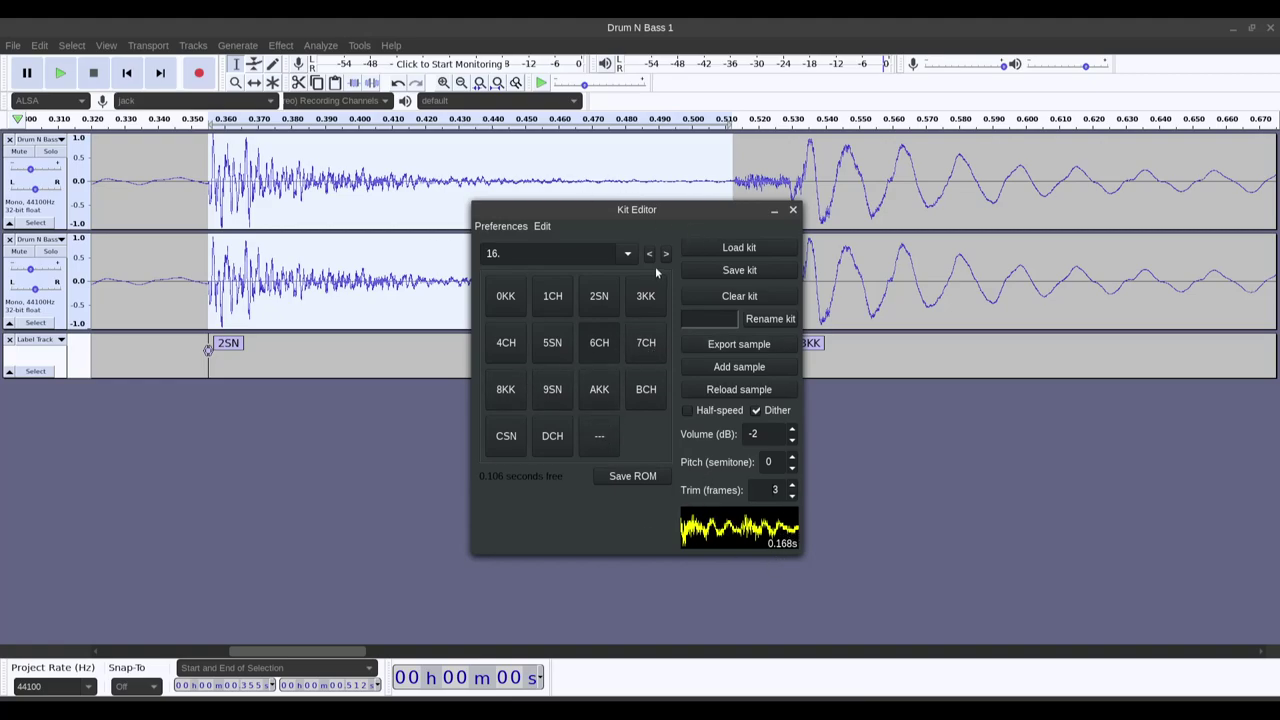
Set the 8KK sample's volume to 4 dB and play it.
left_click(506, 400)
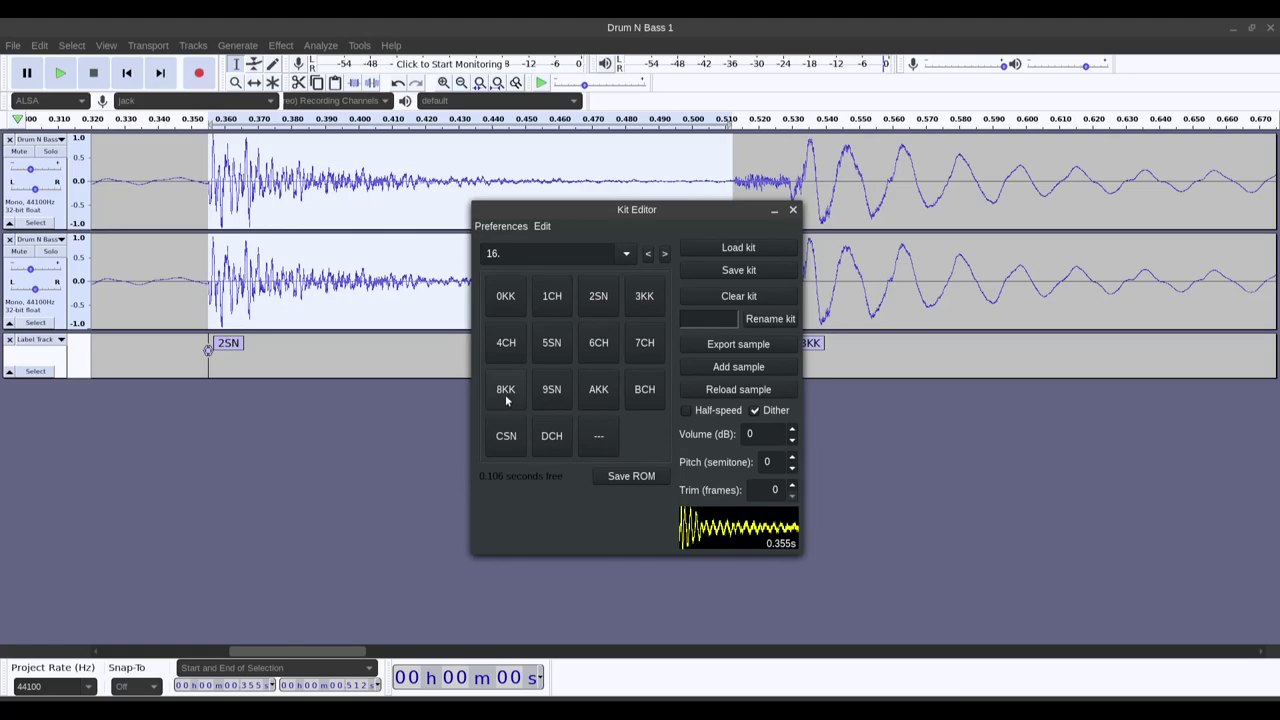
left_click(792, 429)
left_click(792, 429)
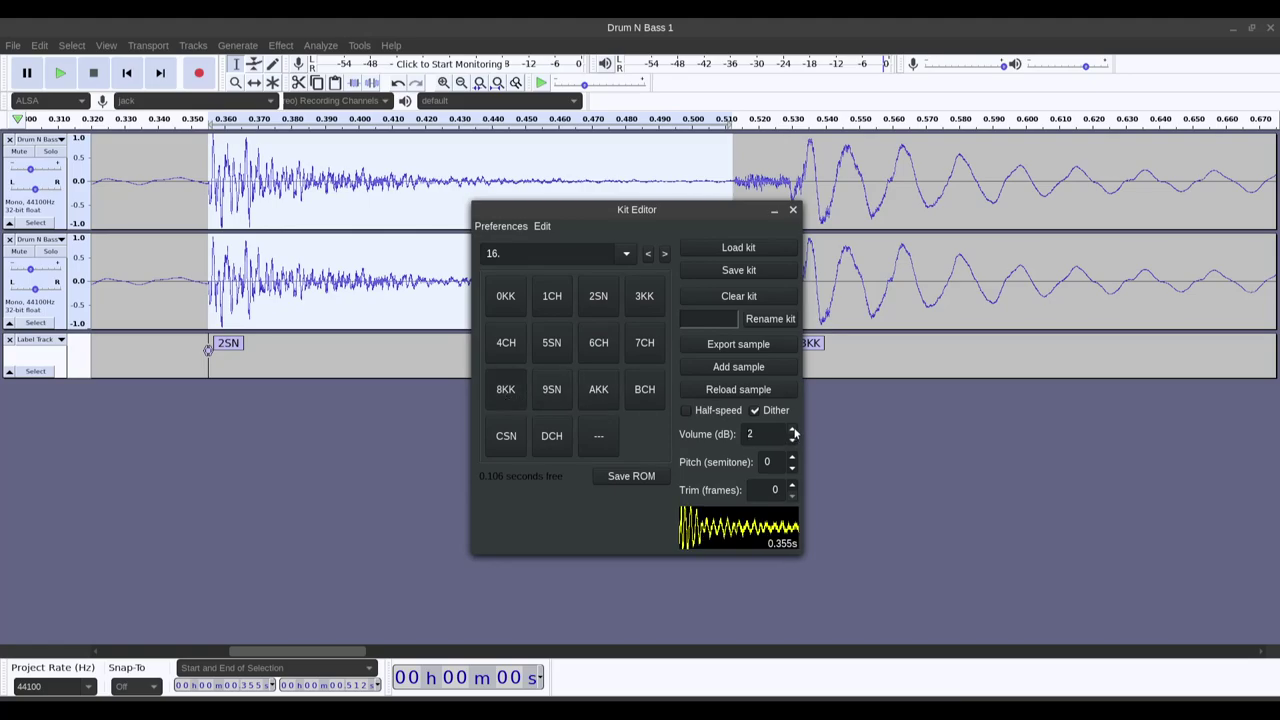
left_click(792, 429)
left_click(792, 429)
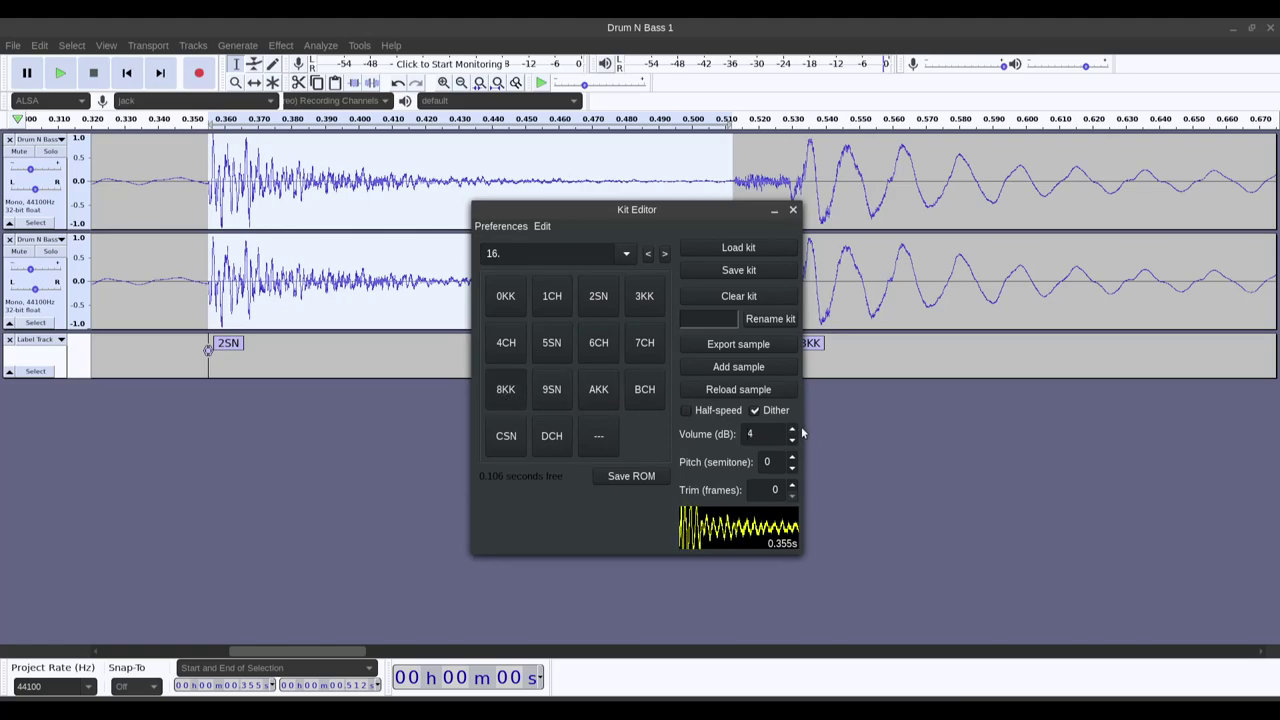
left_click(503, 391)
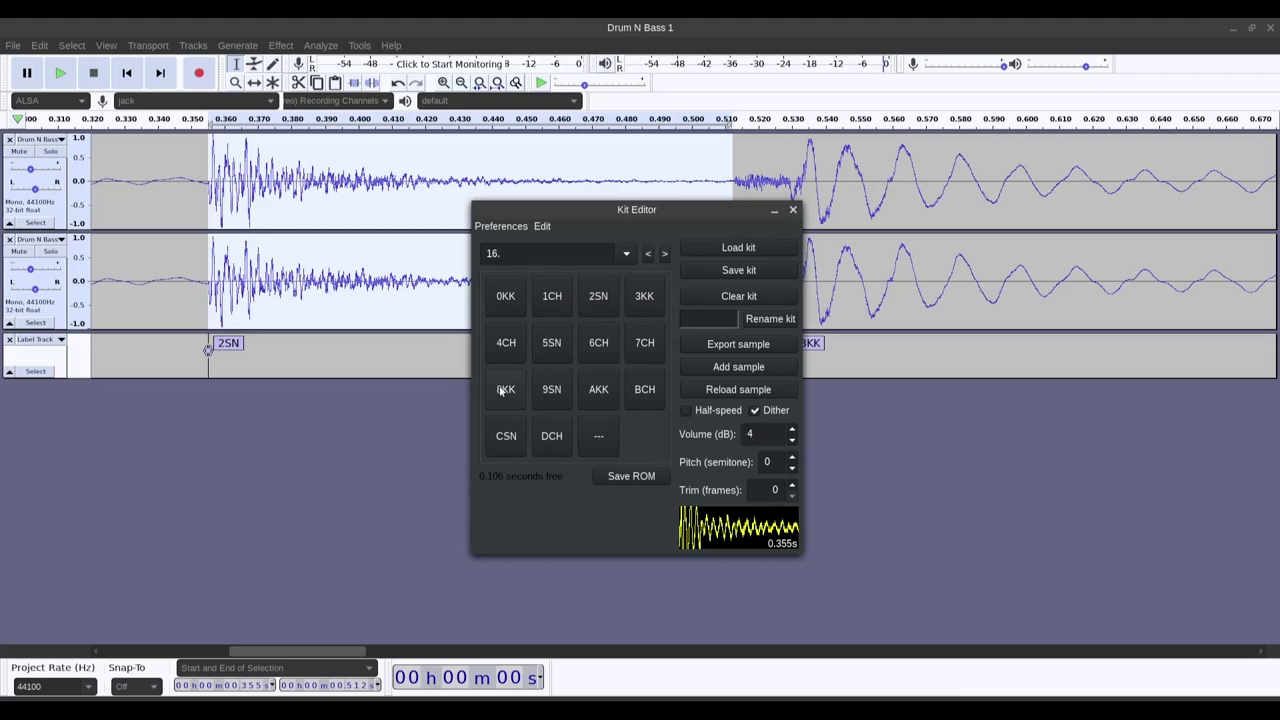
Play the 0KK, 1CH and 8KK samples to compare their levels.
left_click(519, 285)
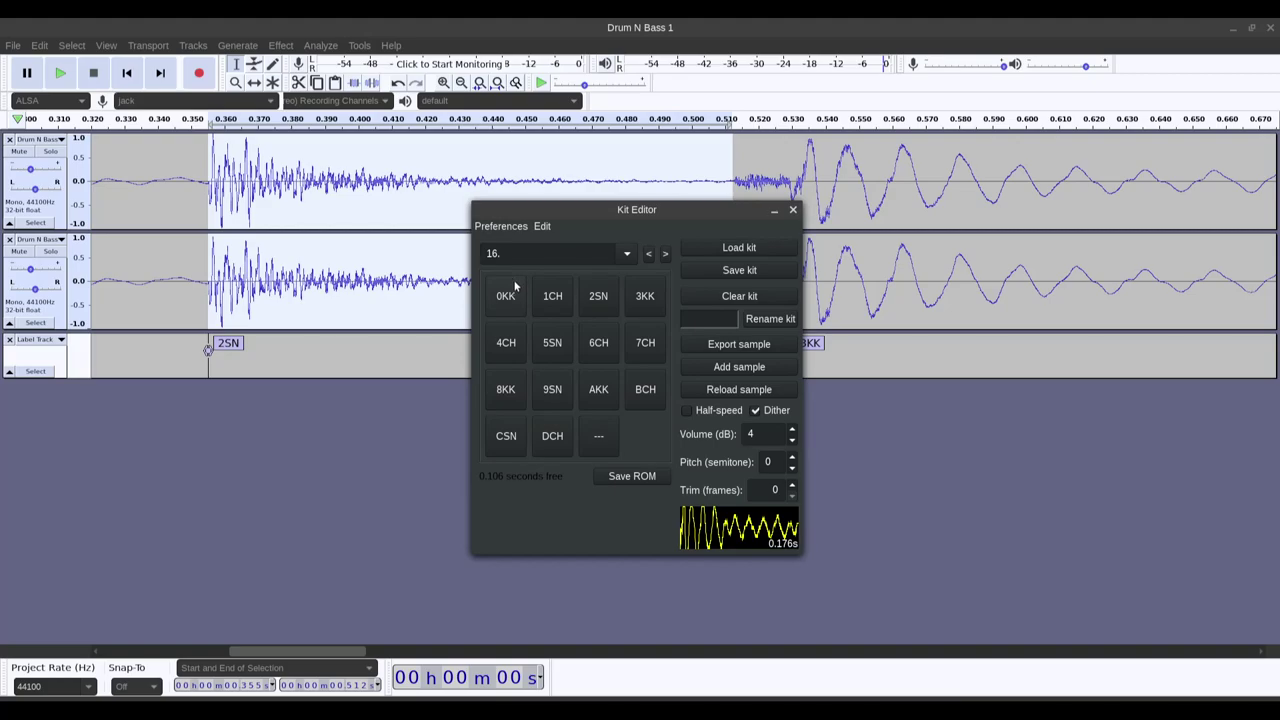
left_click(567, 298)
left_click(518, 303)
left_click(551, 297)
left_click(502, 391)
Set the 9SN sample's volume to 4 dB.
left_click(552, 390)
left_click(600, 392)
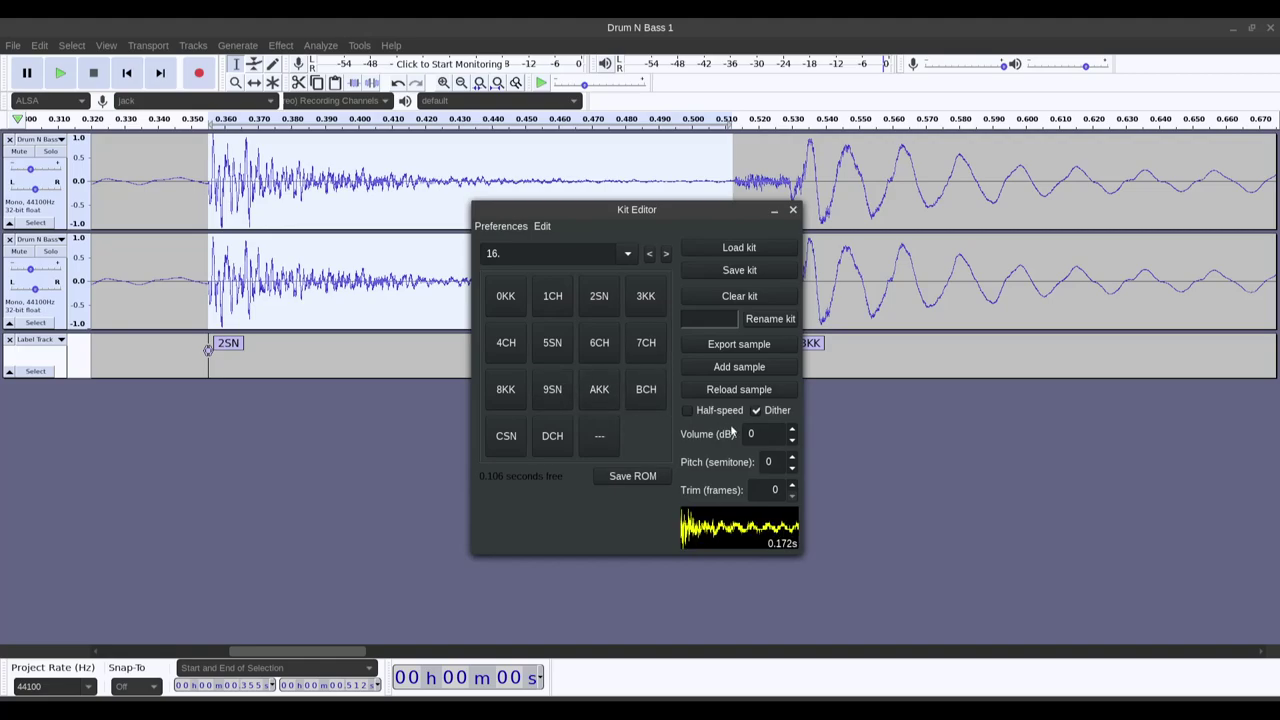
left_click(792, 430)
left_click(792, 430)
left_click(792, 430)
left_click(792, 430)
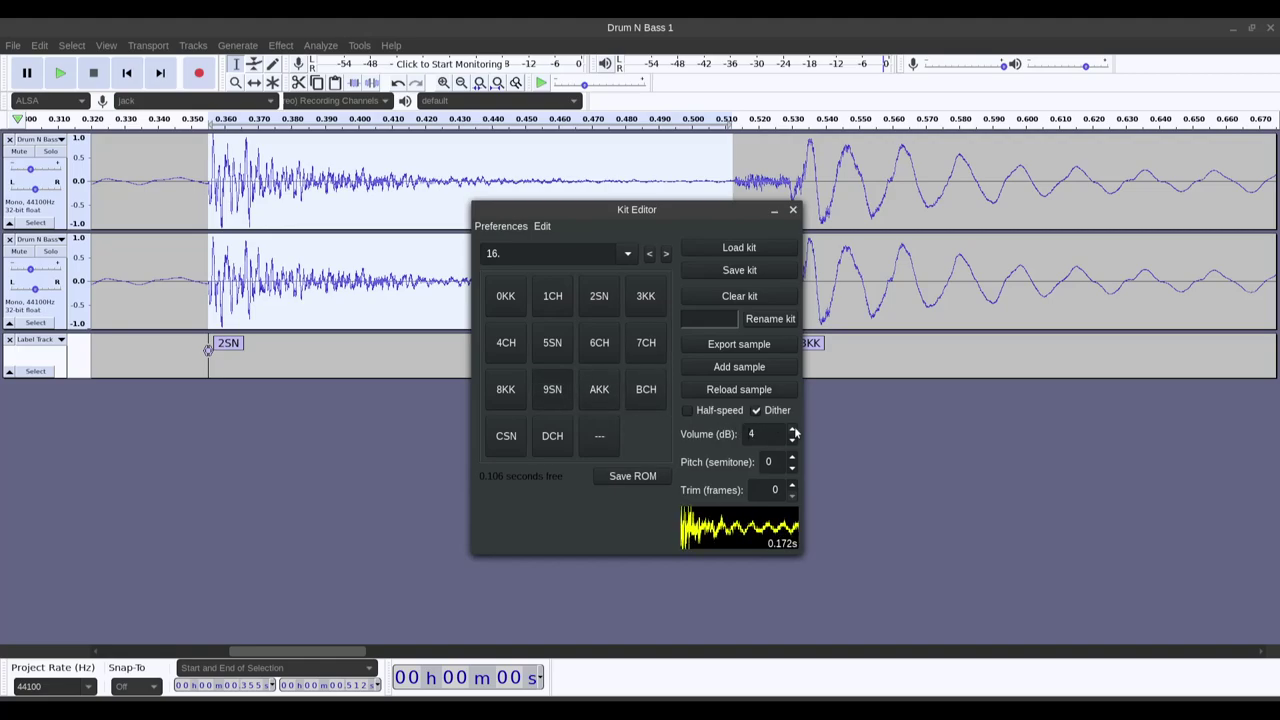
Rename the kit to DNB1 and go to the empty kit slot 17.
left_click(712, 319)
type("DNB")
left_click(767, 320)
left_click(665, 256)
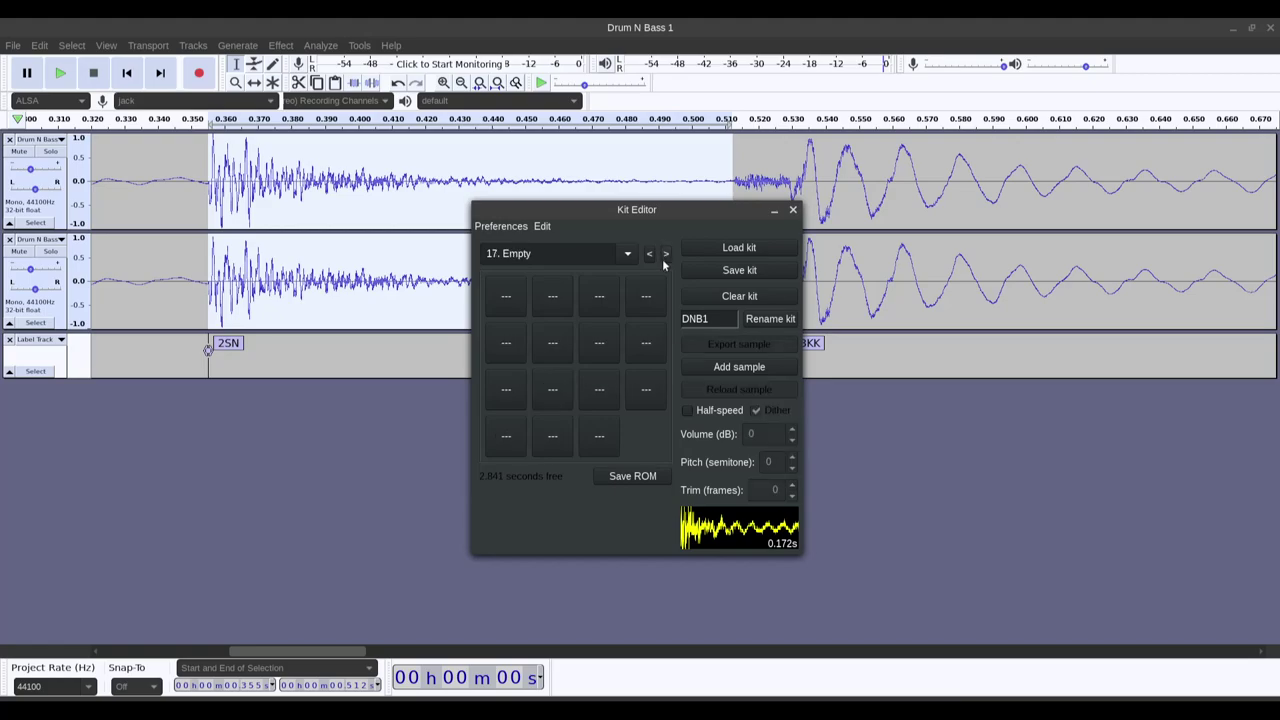
In Audacity, replace the two mono tracks with another stereo Drum N Bass loop, keeping the label track.
left_click(153, 439)
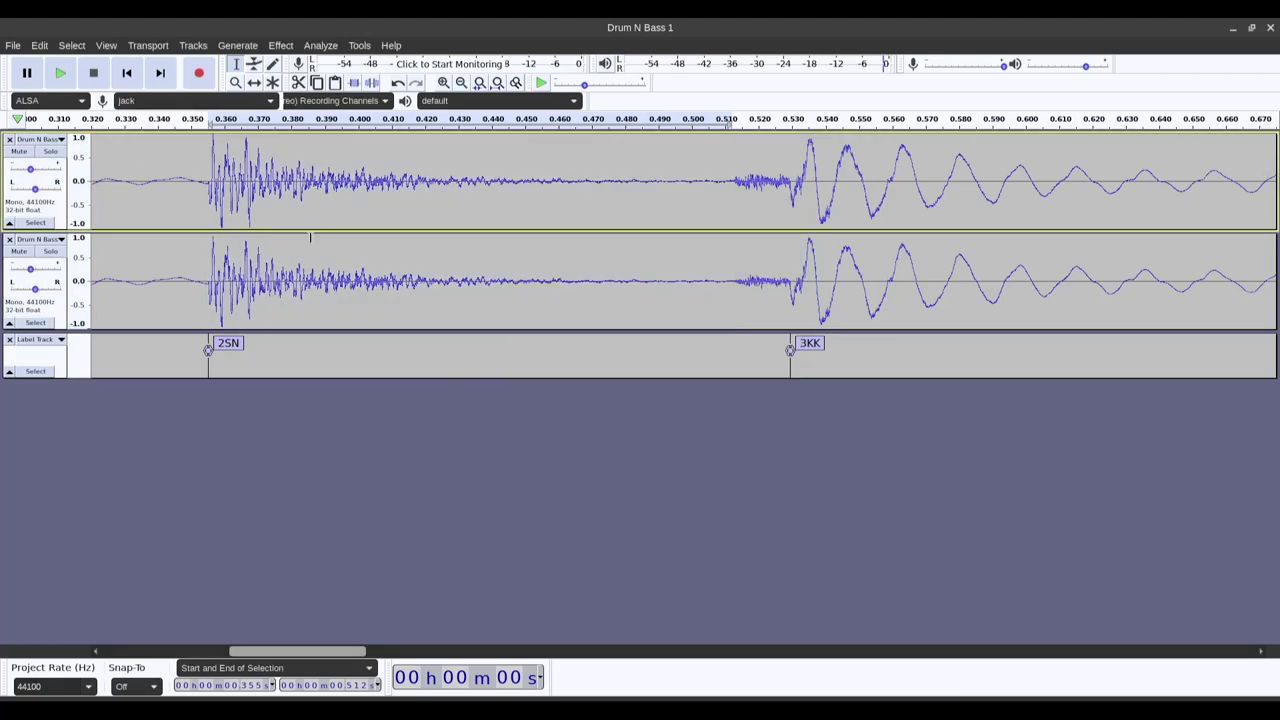
left_click(9, 139)
left_click(9, 139)
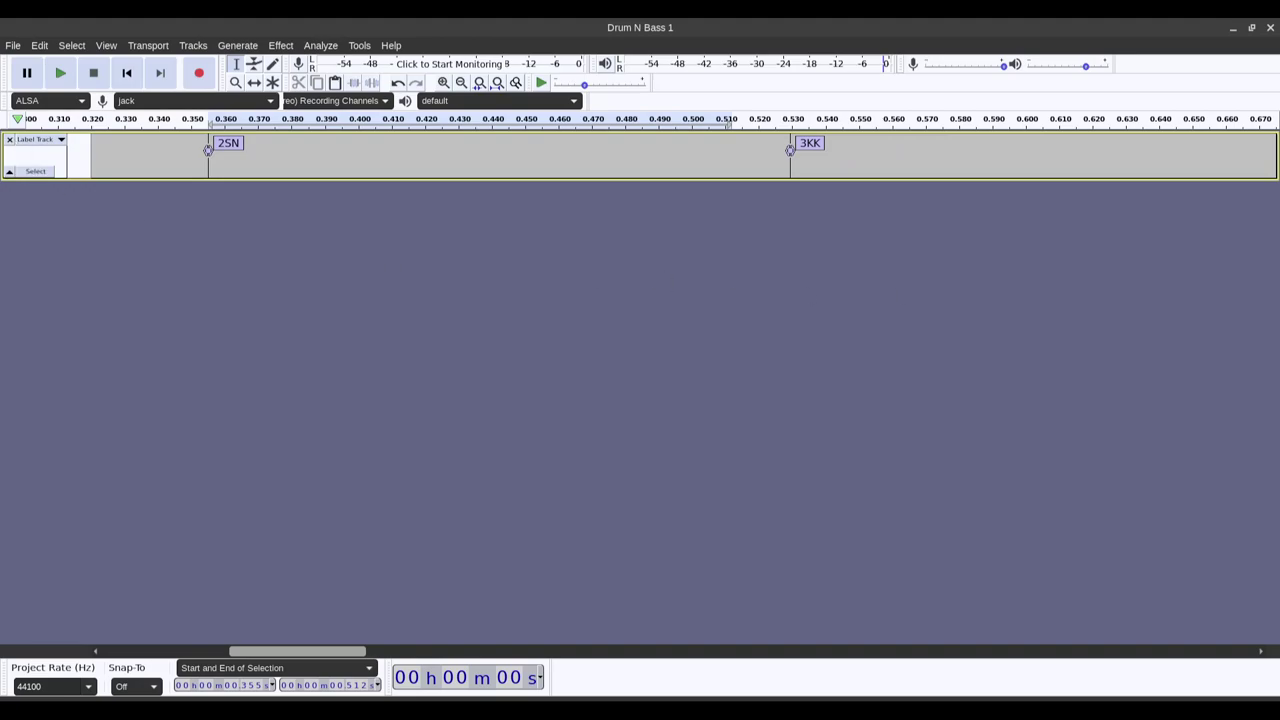
left_click_drag(581, 266, 400, 263)
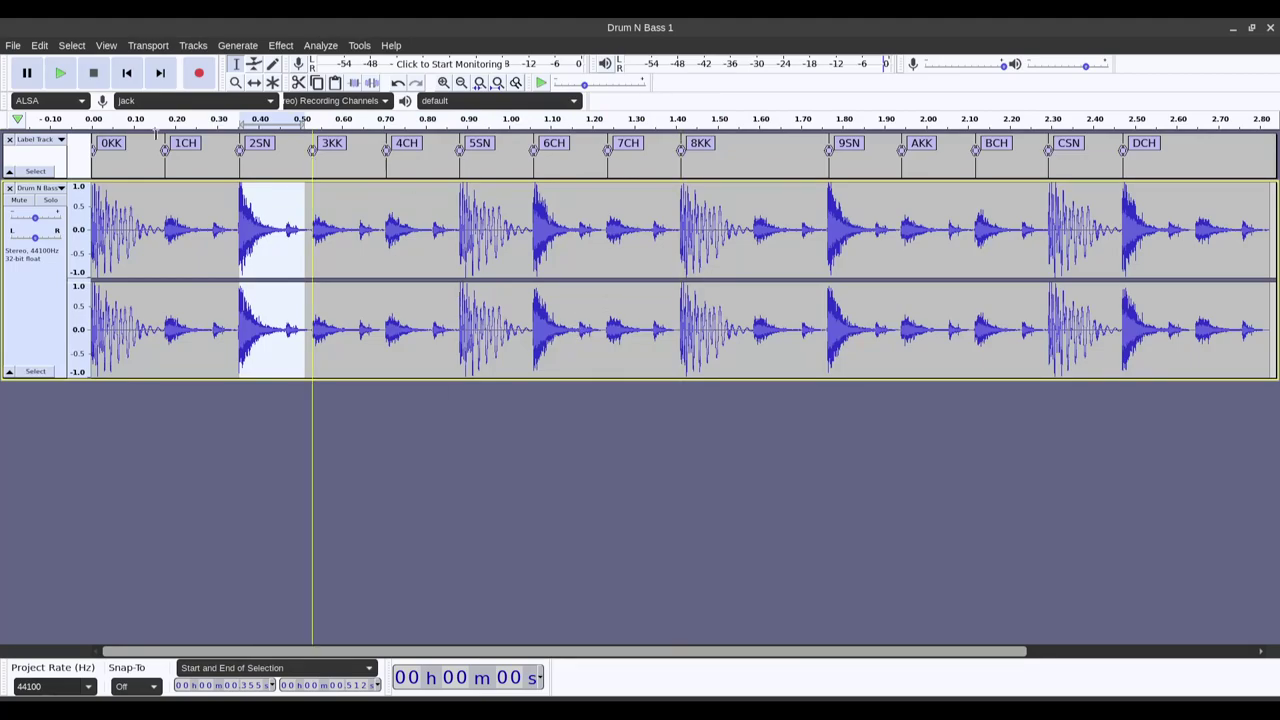
key("Home")
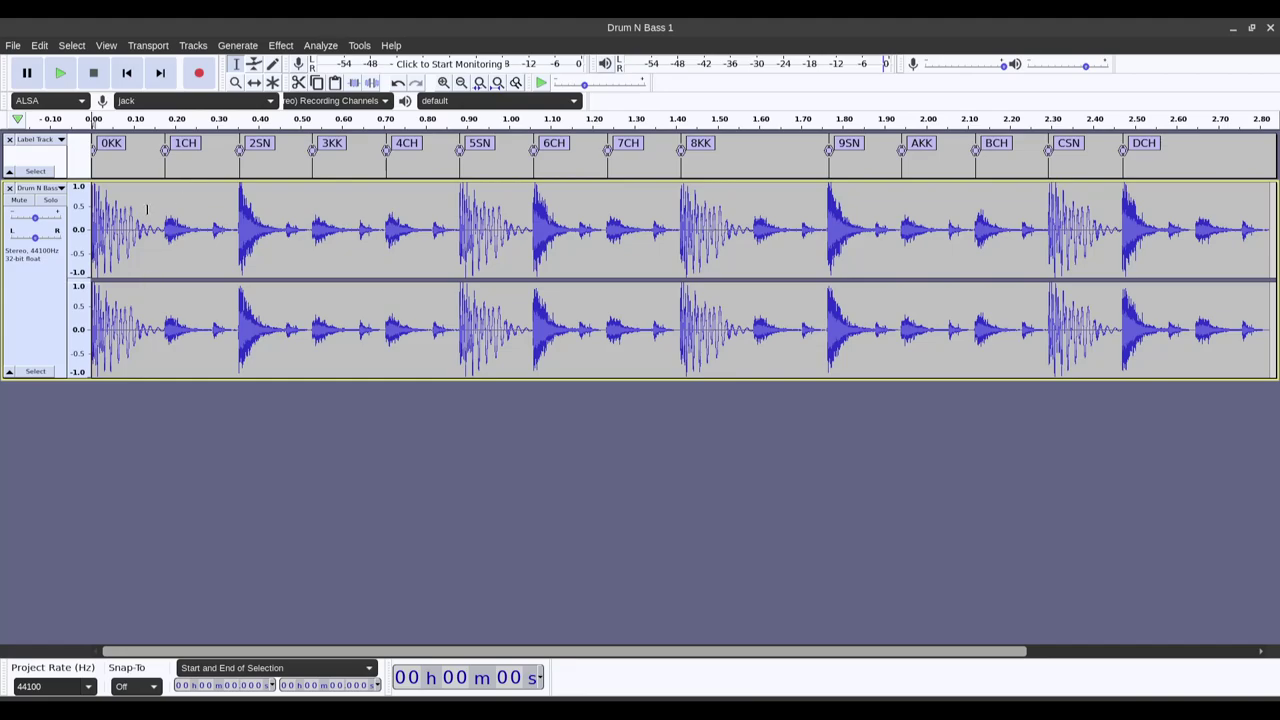
Check the new loop's alignment around the 1CH label, then select the whole stereo track and play it.
scroll(147, 208, "up", 5)
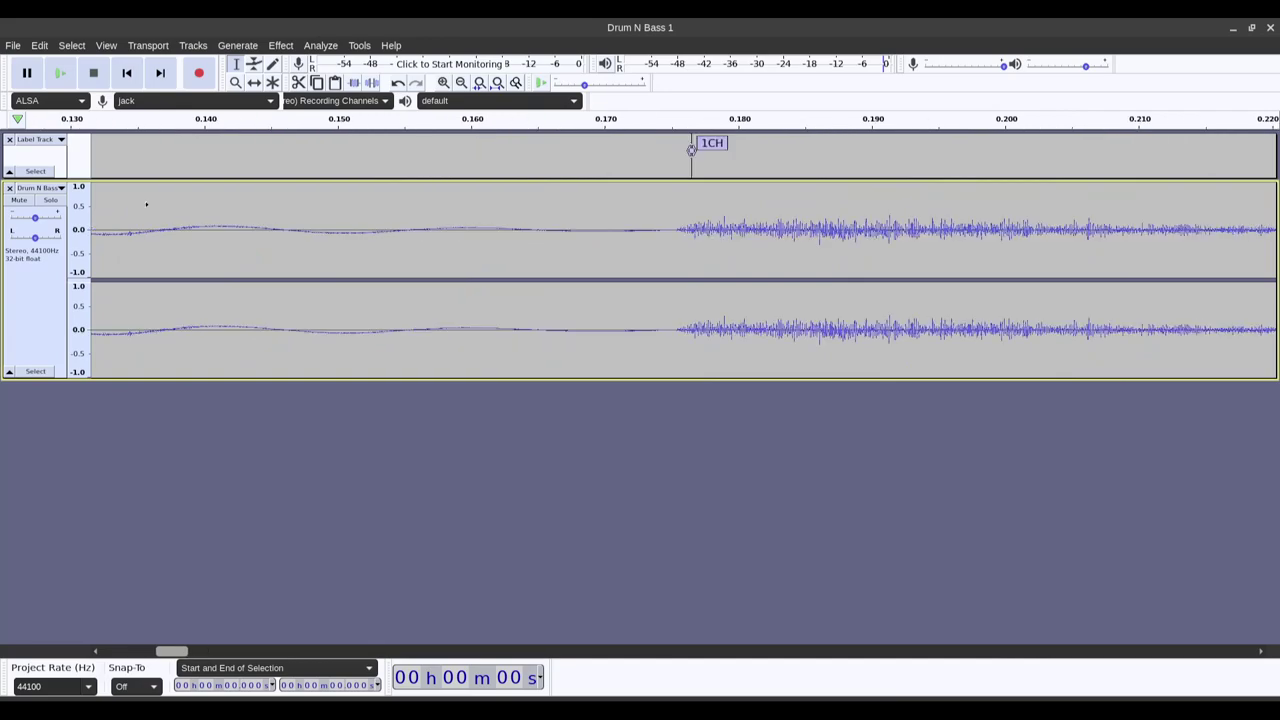
scroll(146, 204, "down", 1)
key("ctrl+f")
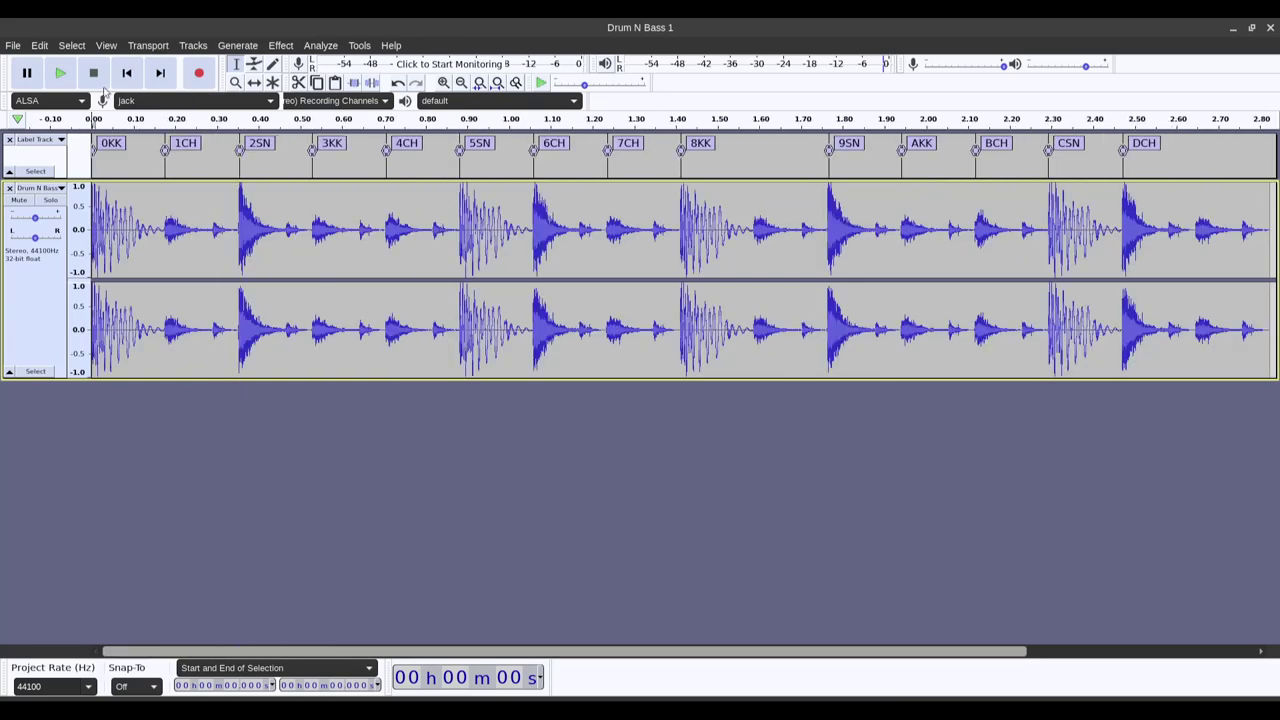
left_click(39, 290)
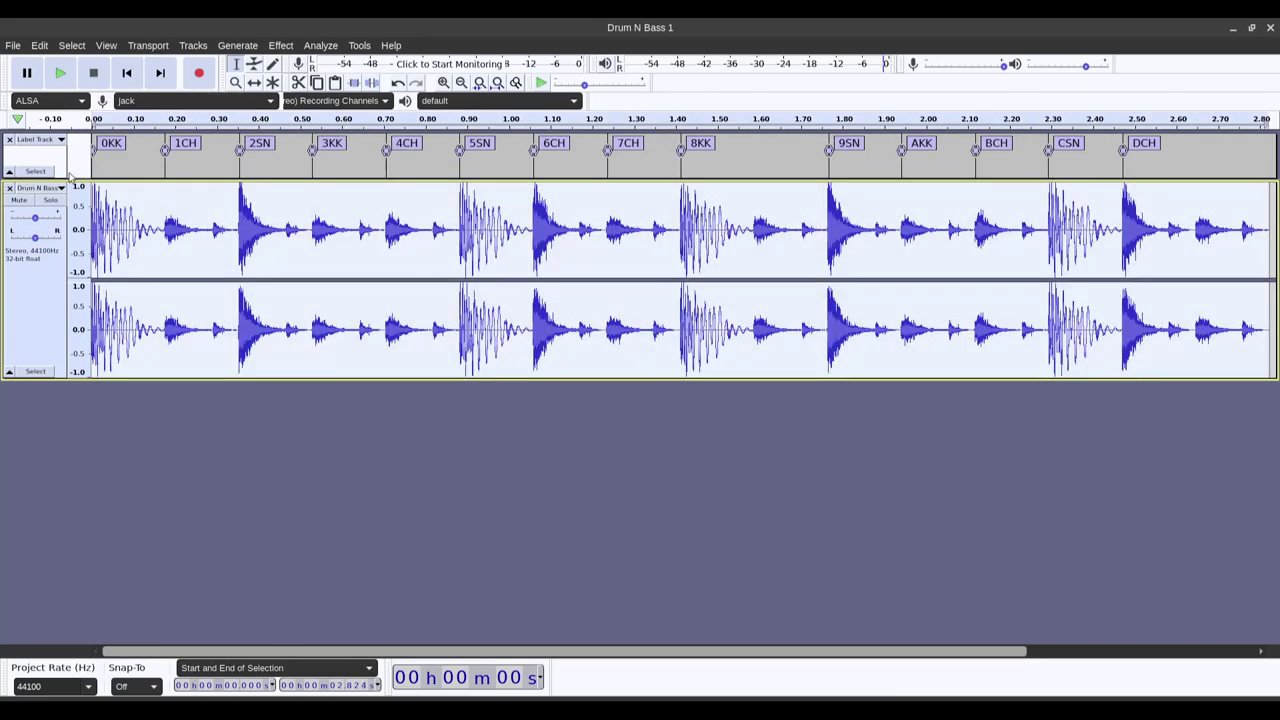
left_click(60, 72)
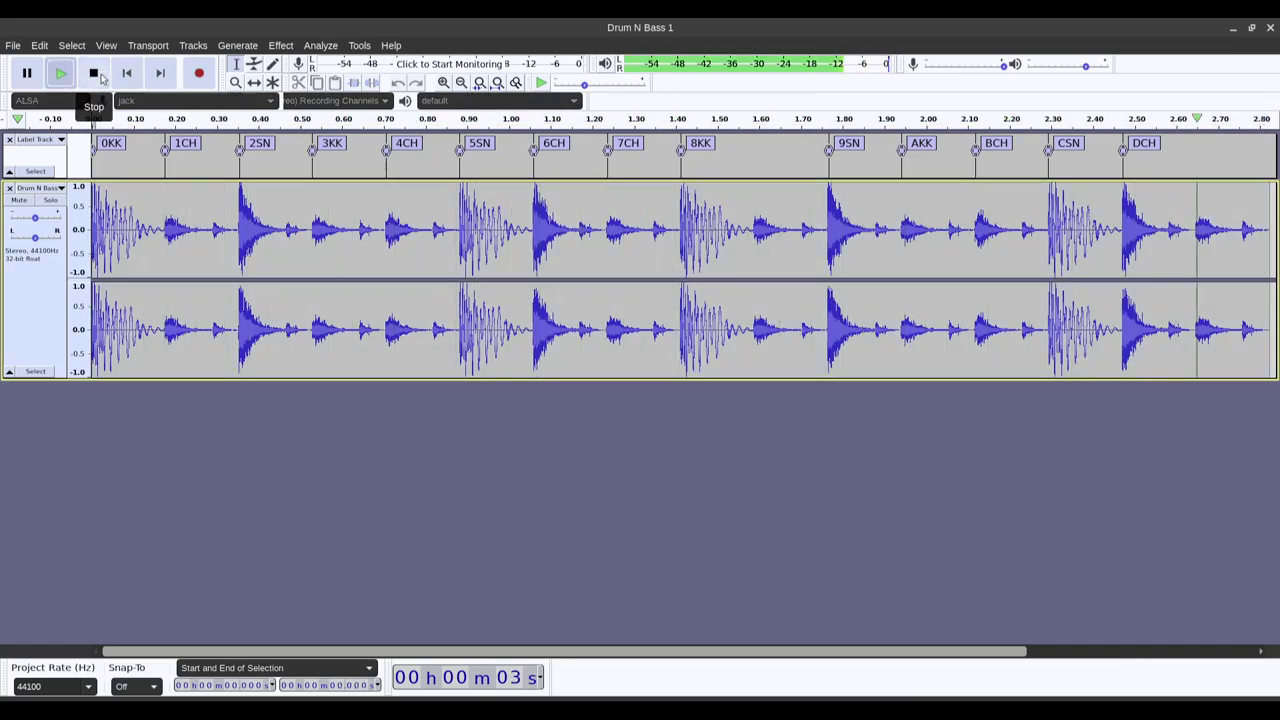
Set the new loop's track gain to -7 dB, split the stereo track into two mono tracks and listen to the result.
left_click(99, 76)
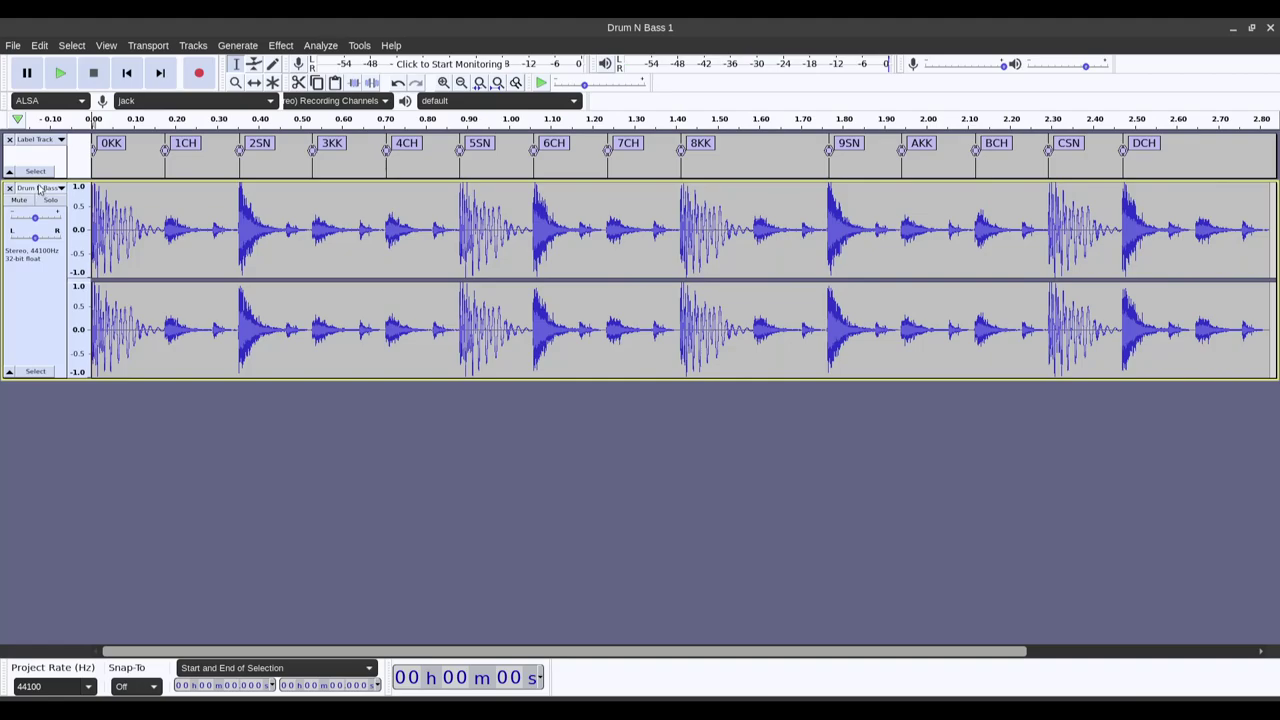
left_click_drag(36, 217, 30, 220)
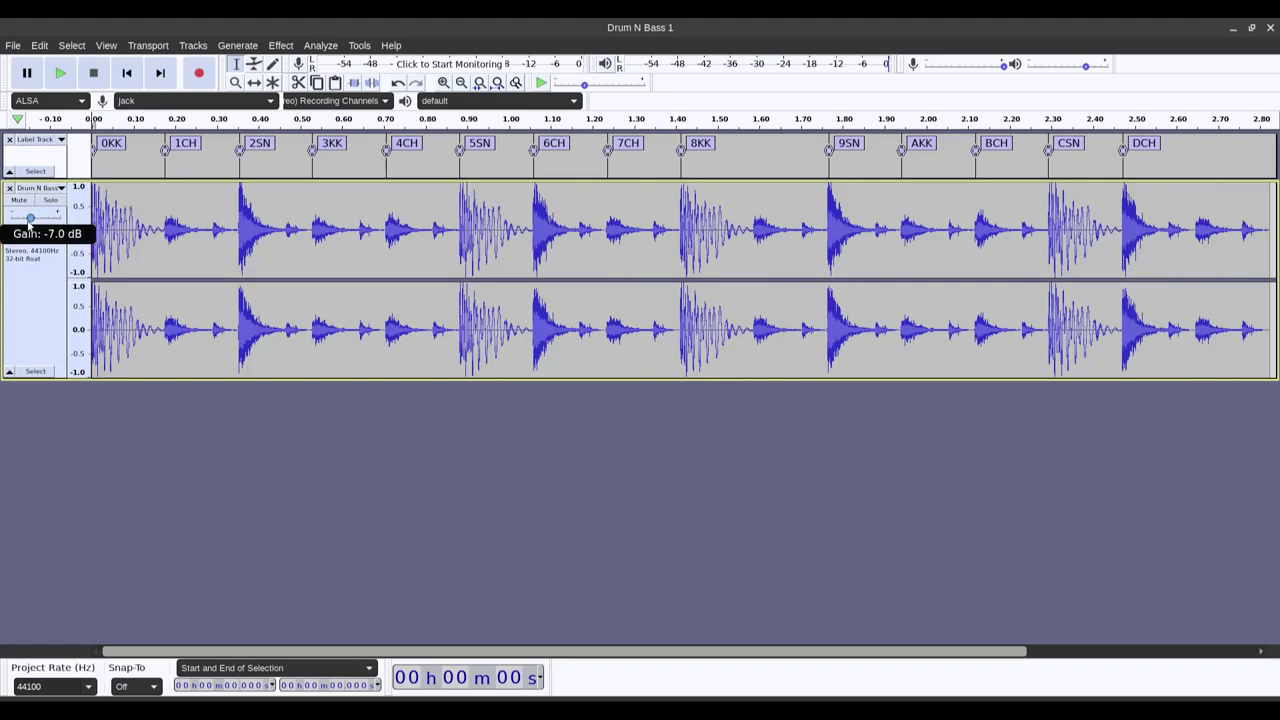
left_click(40, 188)
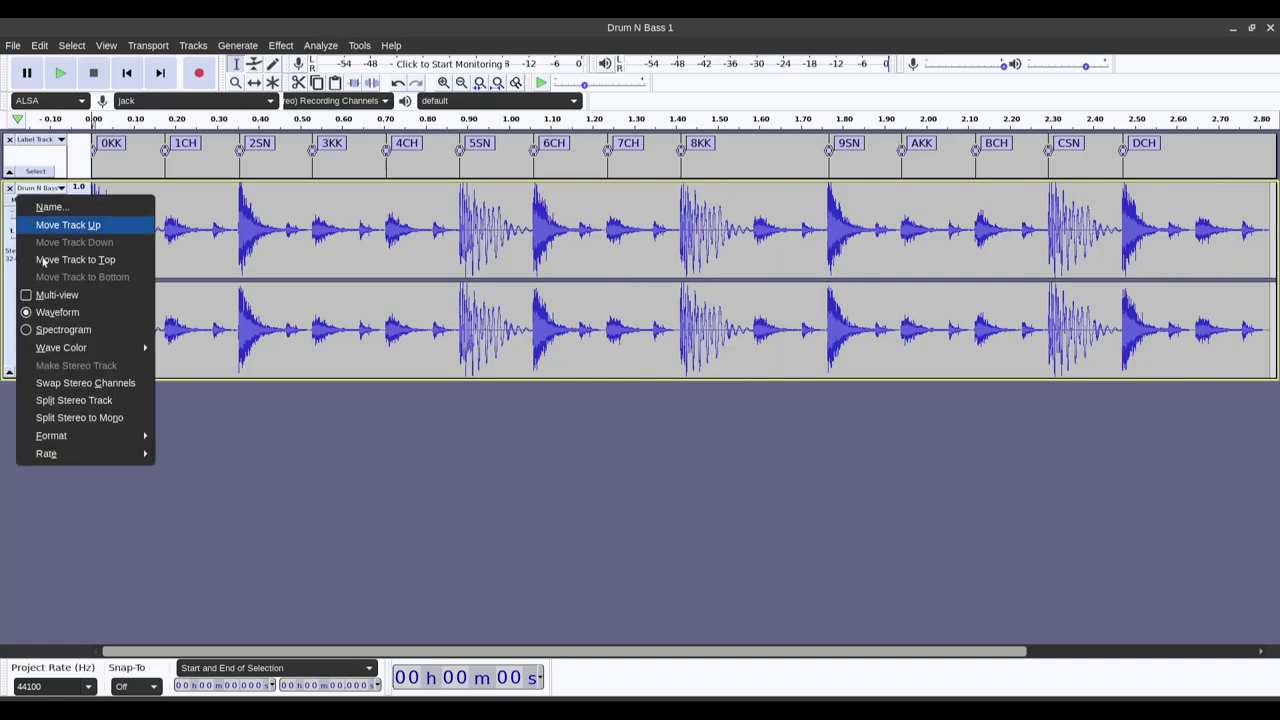
left_click(75, 417)
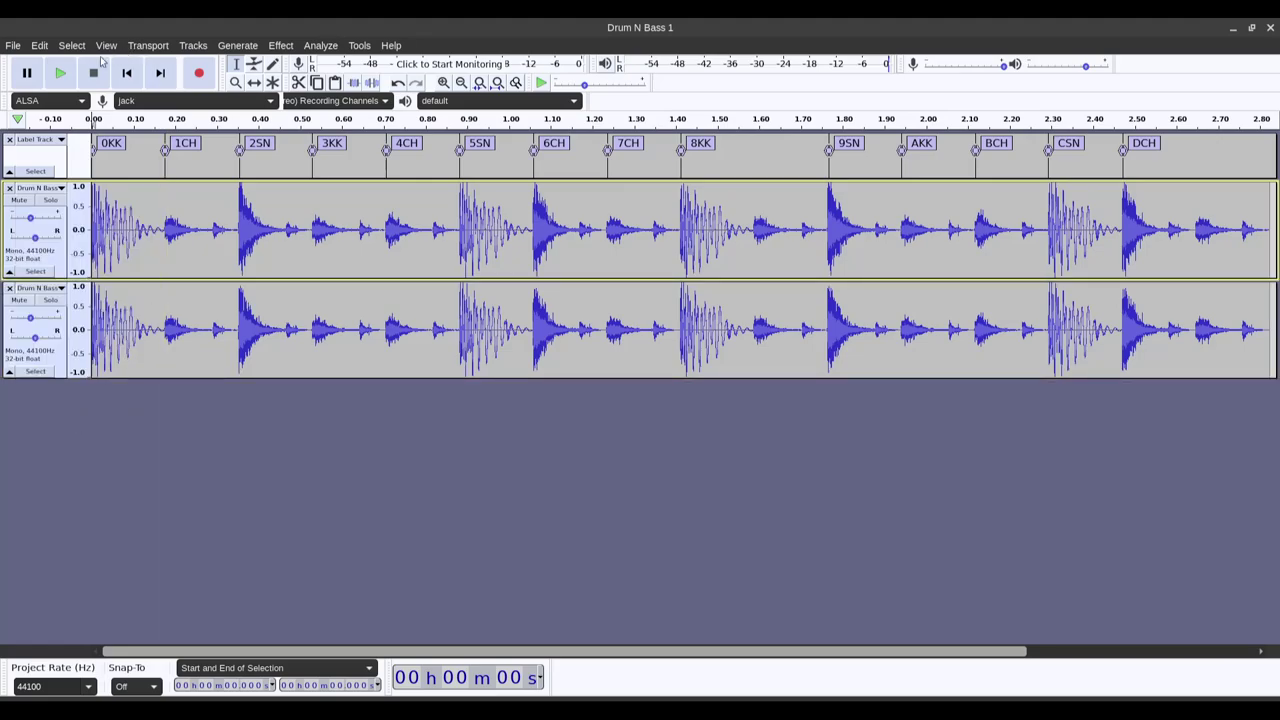
left_click(60, 72)
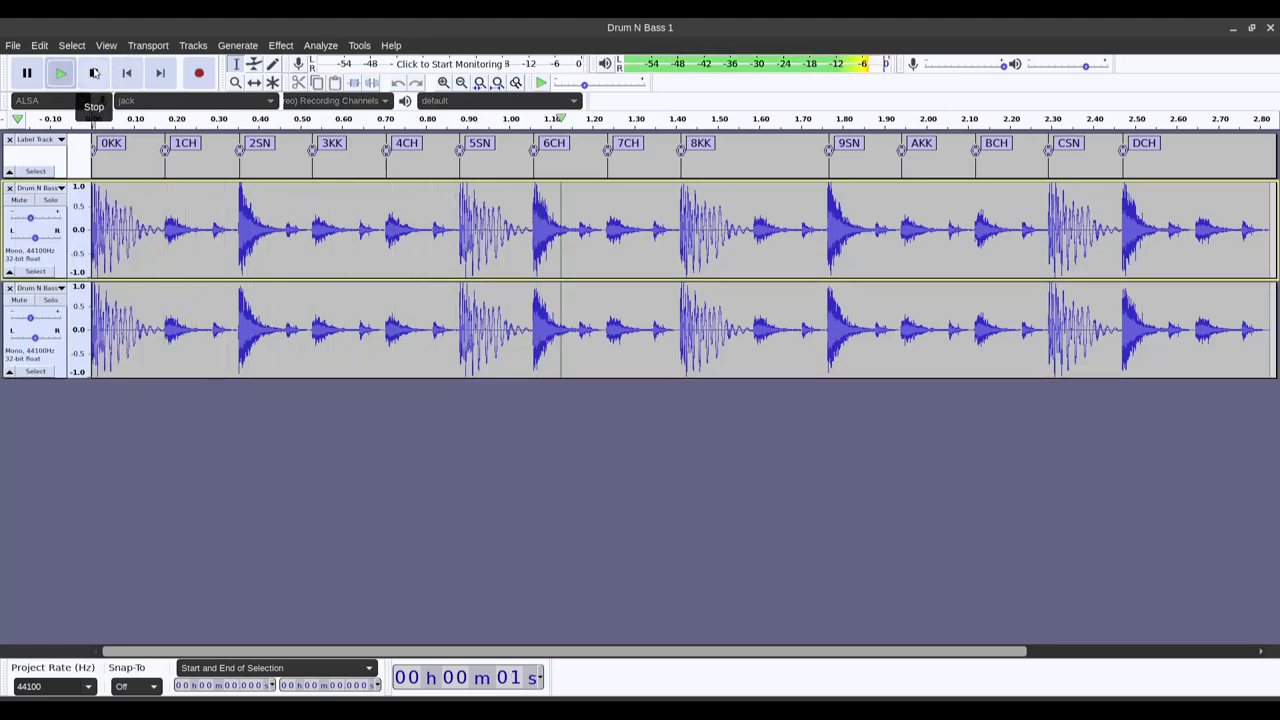
left_click(94, 72)
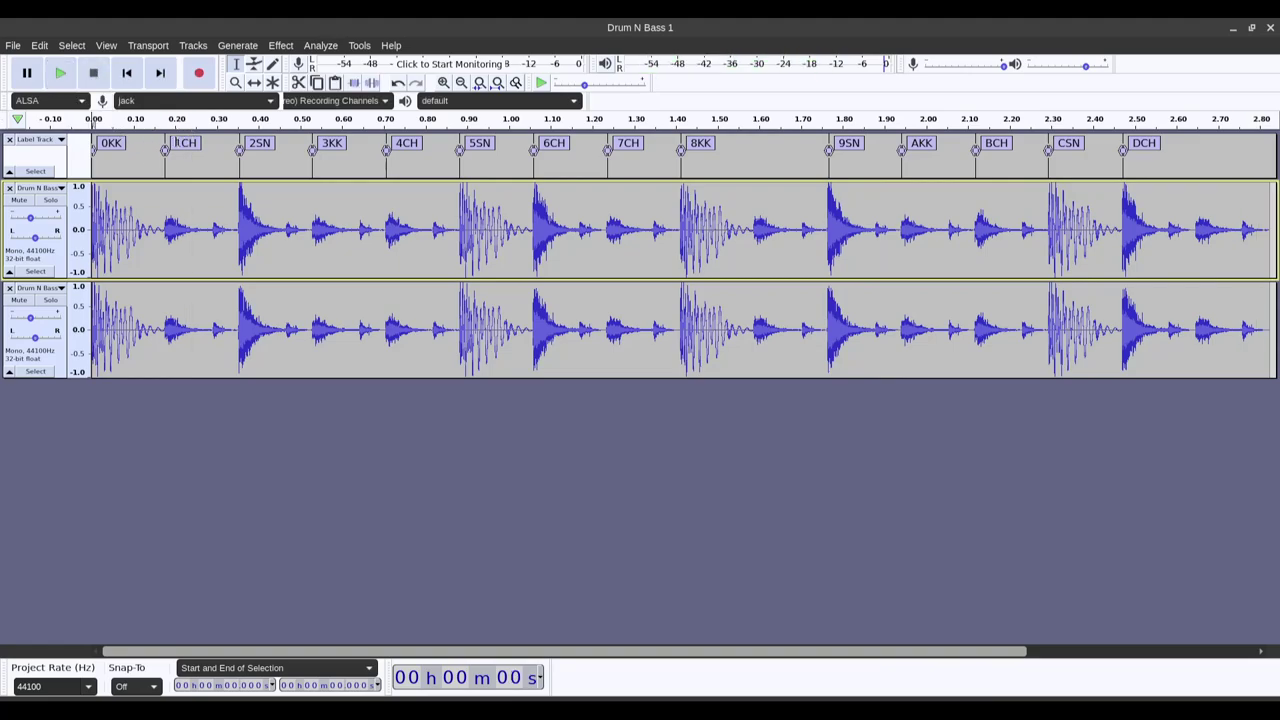
Shift the 1CH and 2SN labels earlier to their hits' onsets, at about 0.175 s and 0.352 s.
scroll(158, 153, "up", 5, "ctrl")
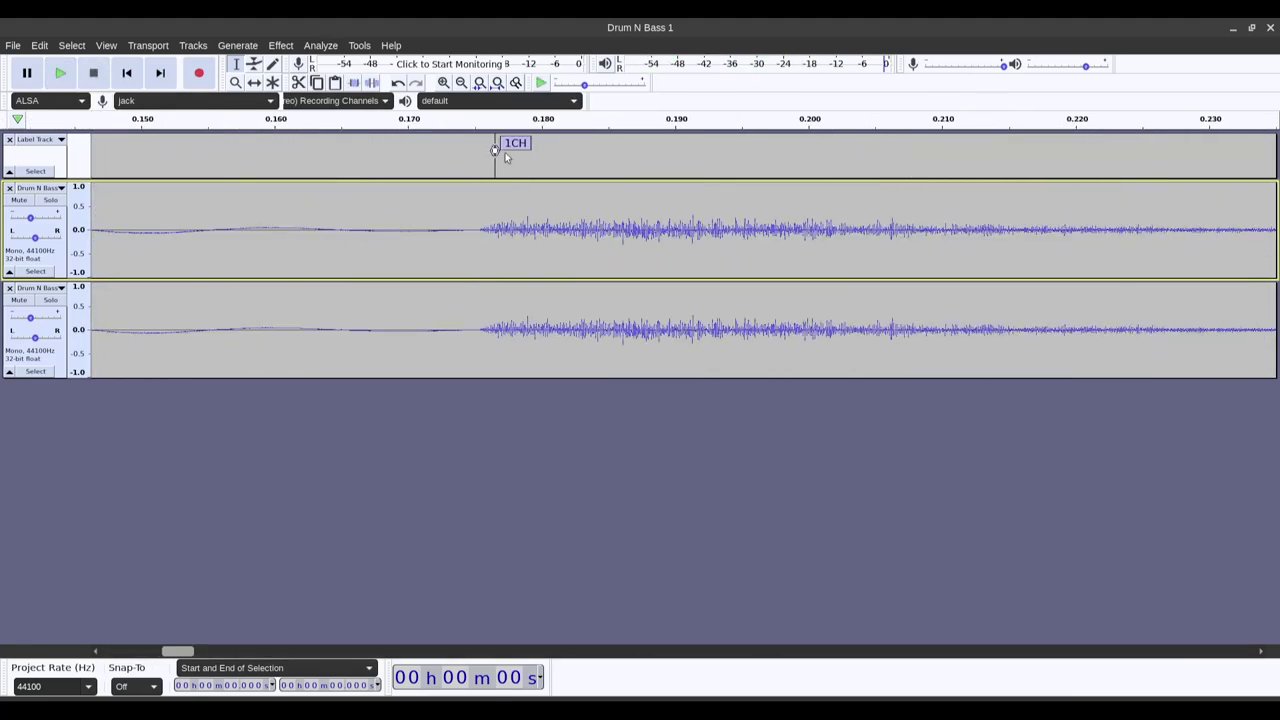
left_click_drag(494, 152, 480, 155)
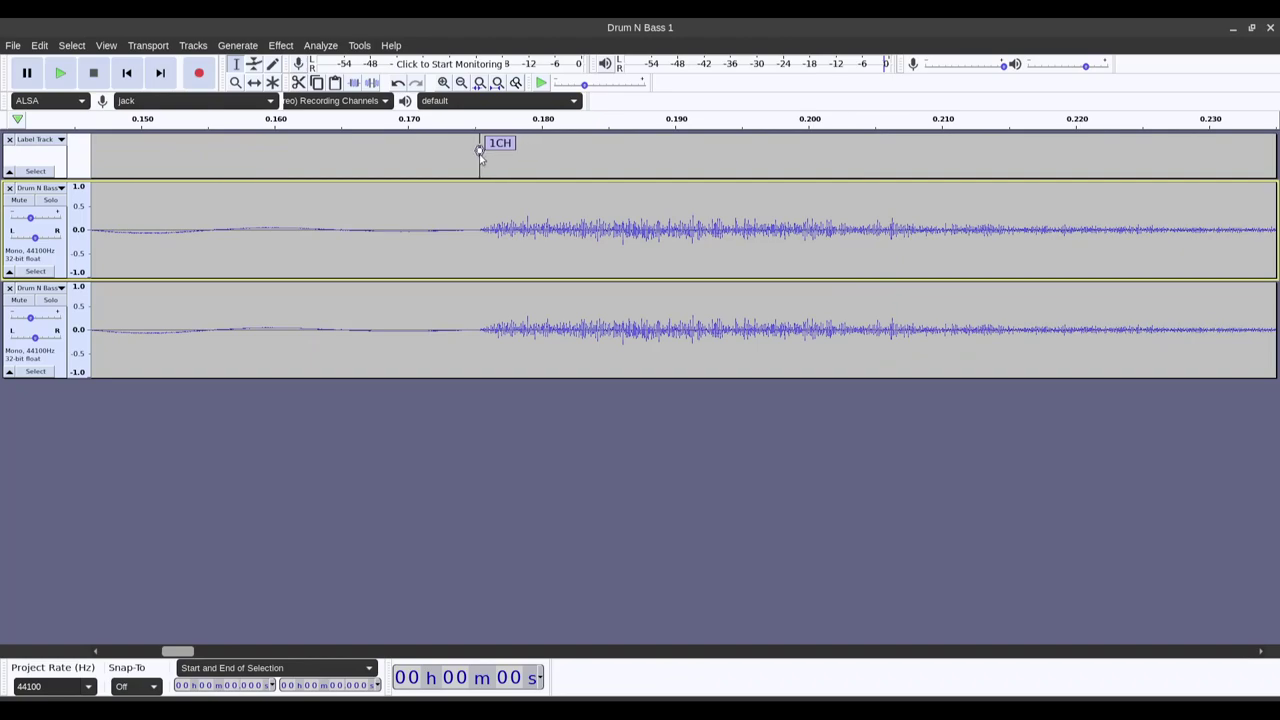
scroll(777, 214, "down", 3, "ctrl")
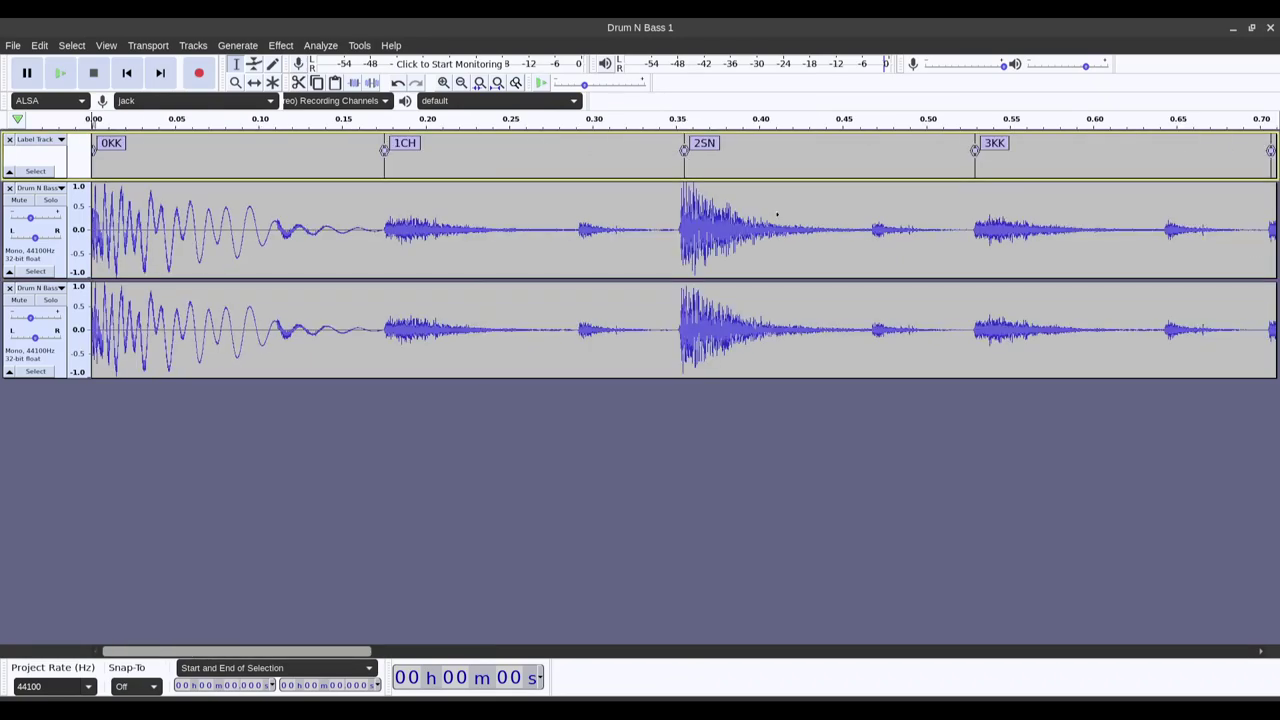
scroll(677, 177, "up", 3, "ctrl")
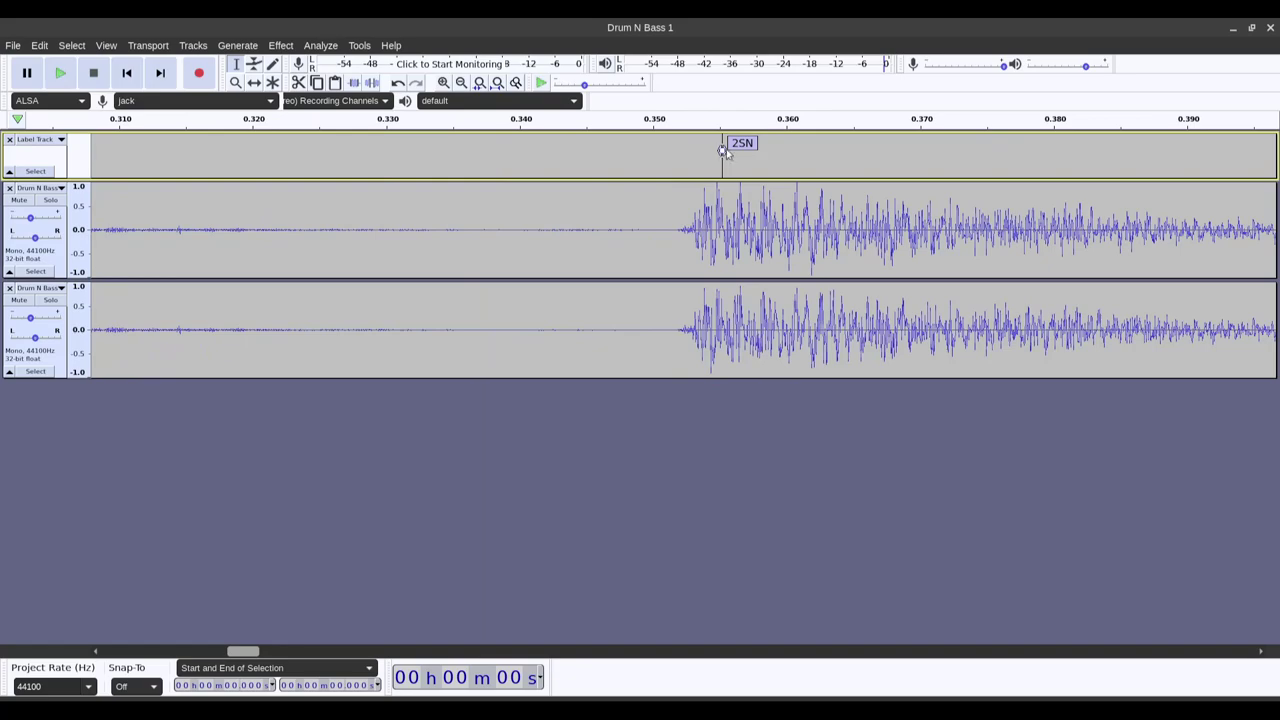
left_click_drag(722, 152, 679, 153)
Shift the 3KK label earlier to just before its hit's onset, at about 0.529 s.
key("ctrl+3")
key("ctrl+3")
key("ctrl+3")
left_click(975, 150)
key("ctrl+1")
key("ctrl+1")
key("ctrl+1")
key("ctrl+1")
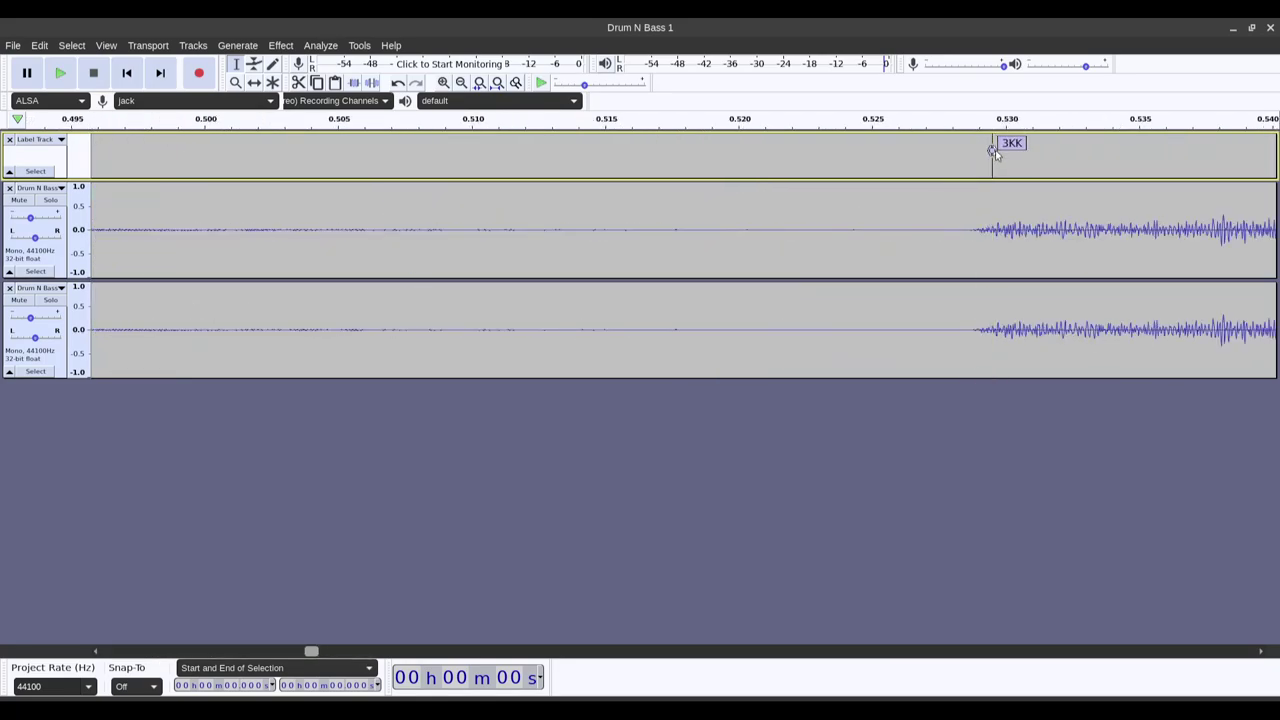
left_click_drag(993, 151, 968, 151)
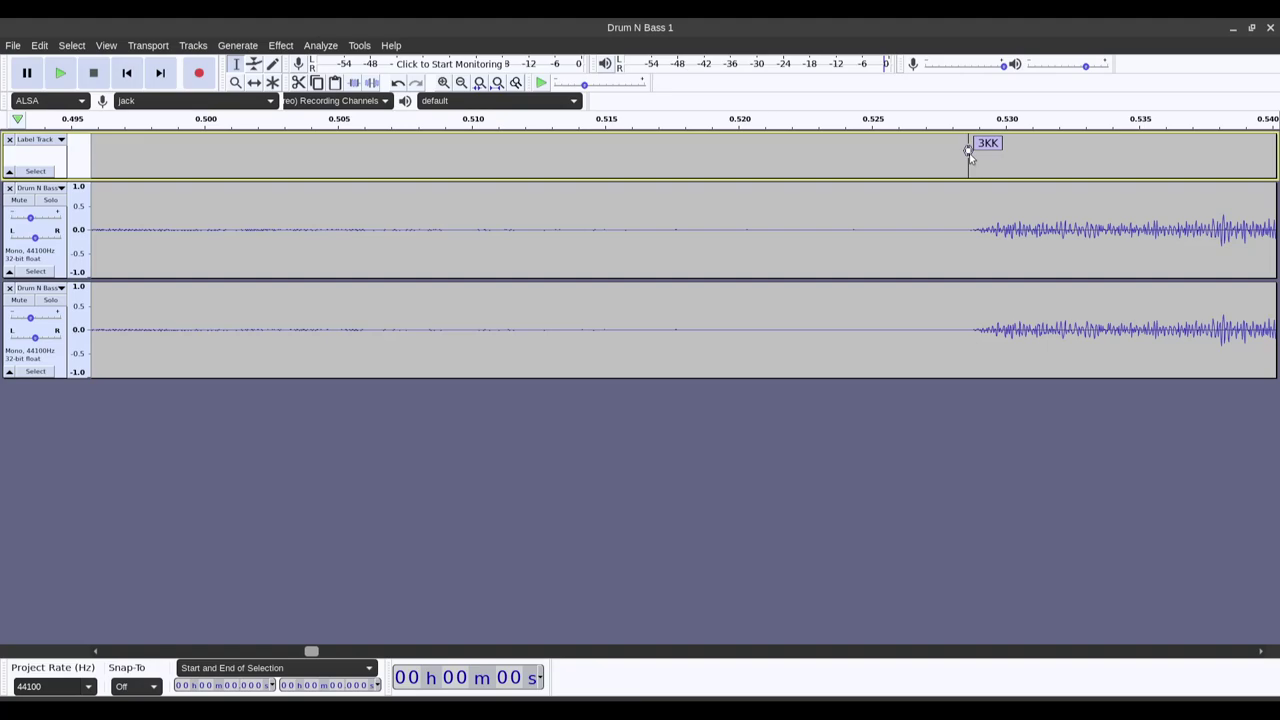
Shift the 6CH label earlier to just before its hit's onset, at about 1.059 s.
key("ctrl+3")
key("ctrl+3")
key("ctrl+3")
key("ctrl+3")
key("ctrl+3")
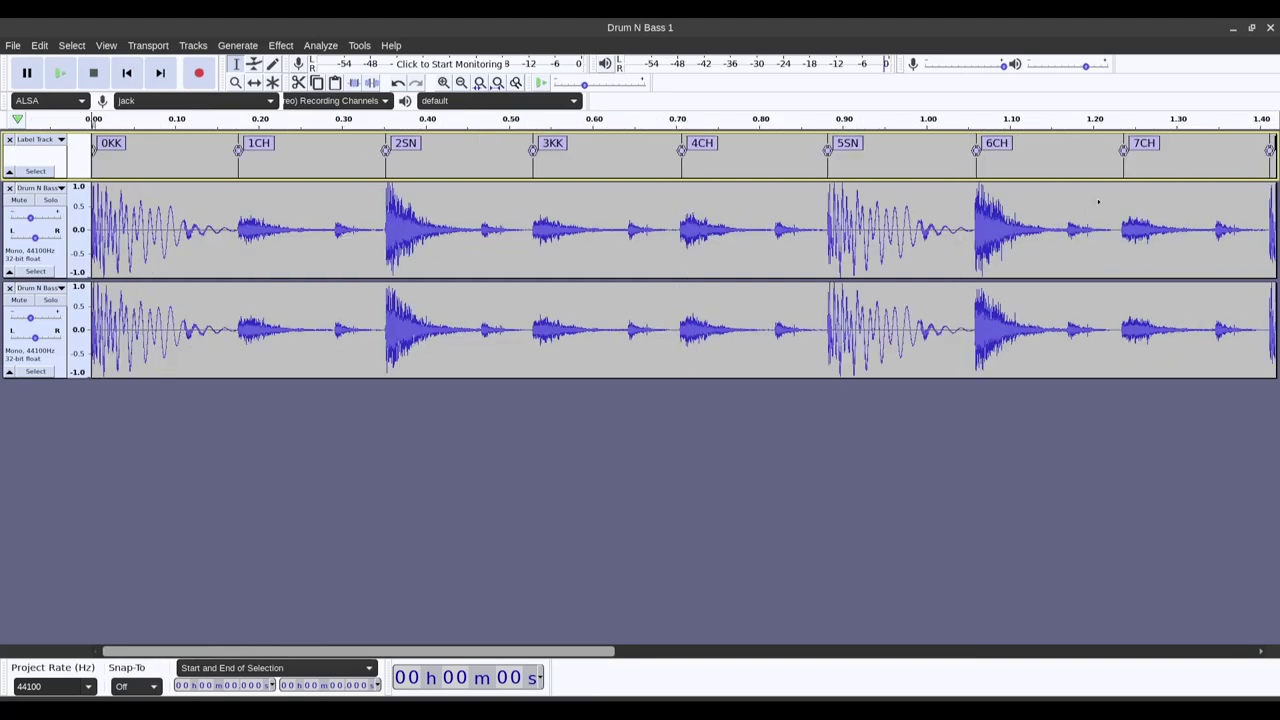
scroll(1005, 174, "up", 2)
scroll(1040, 194, "up", 3)
scroll(1040, 194, "down", 3)
scroll(1046, 150, "up", 2)
scroll(1046, 150, "up", 1)
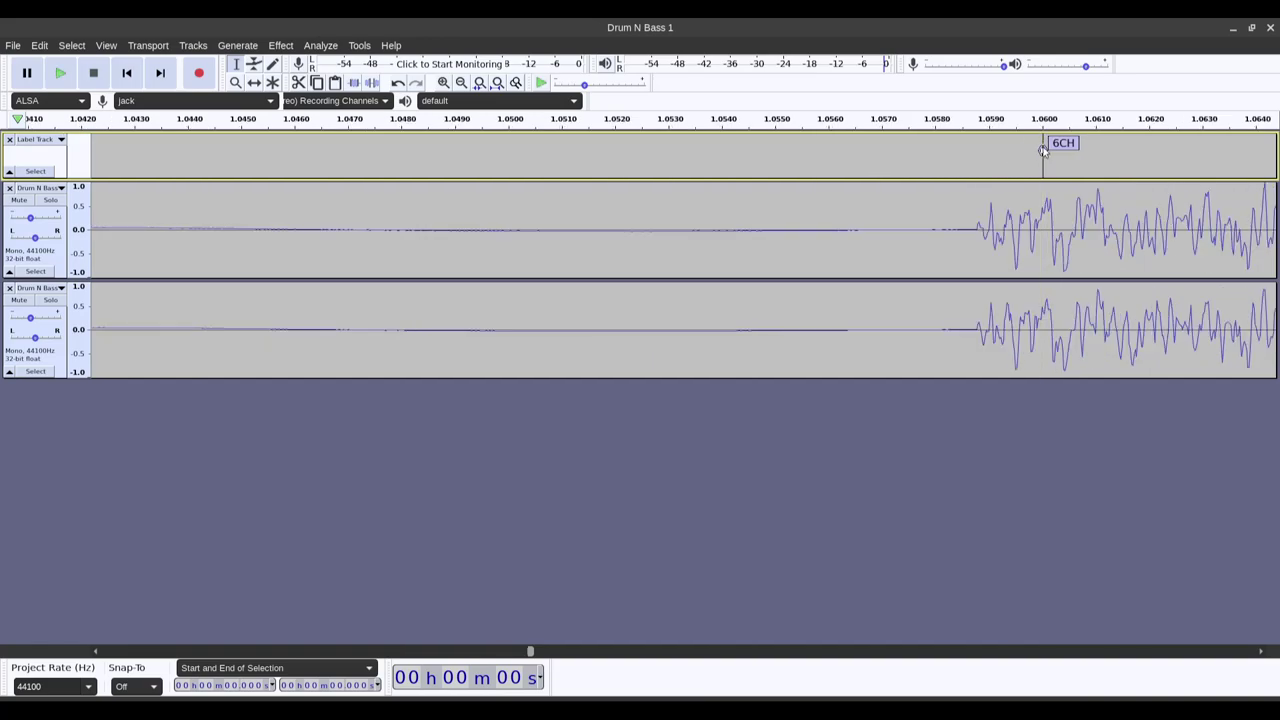
left_click_drag(1042, 149, 967, 153)
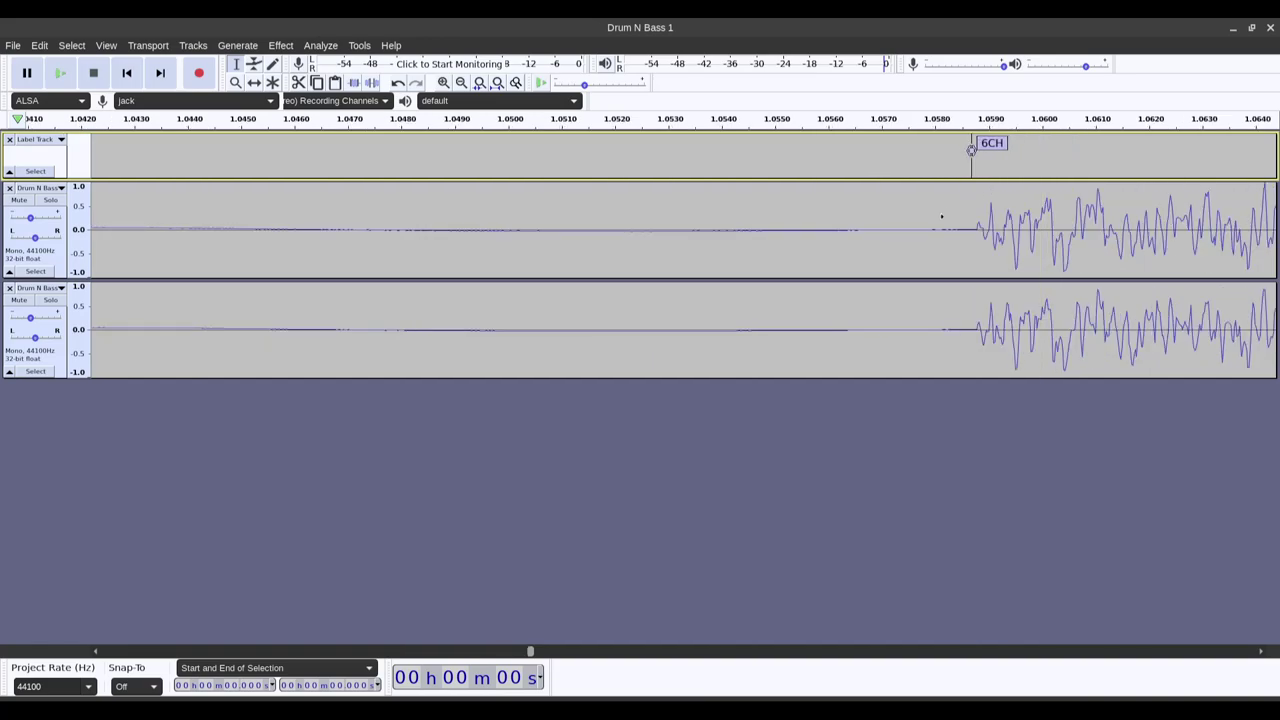
Shift the 7CH and 8KK labels earlier to their hits' onsets, at about 1.235 s and 1.411 s.
scroll(970, 200, "down", 5)
scroll(1128, 166, "up", 2)
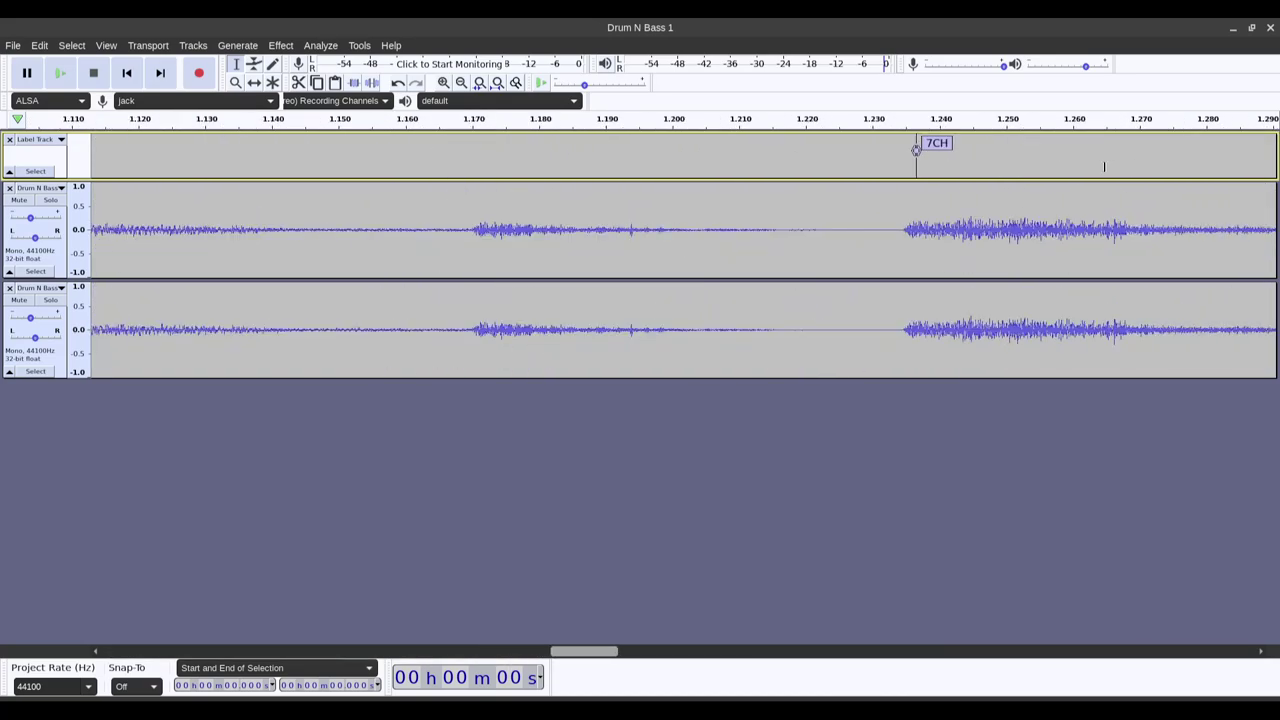
scroll(916, 150, "up", 1)
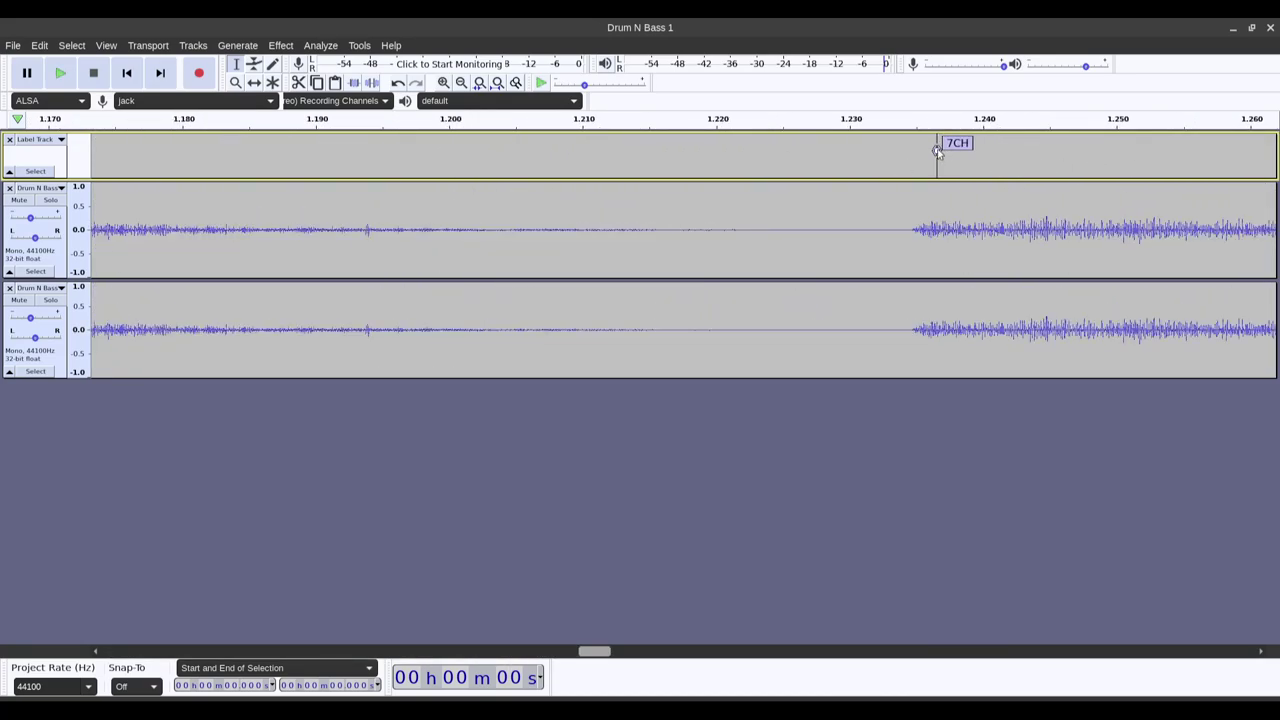
left_click_drag(916, 152, 913, 152)
scroll(946, 200, "down", 4)
scroll(1096, 150, "up", 4)
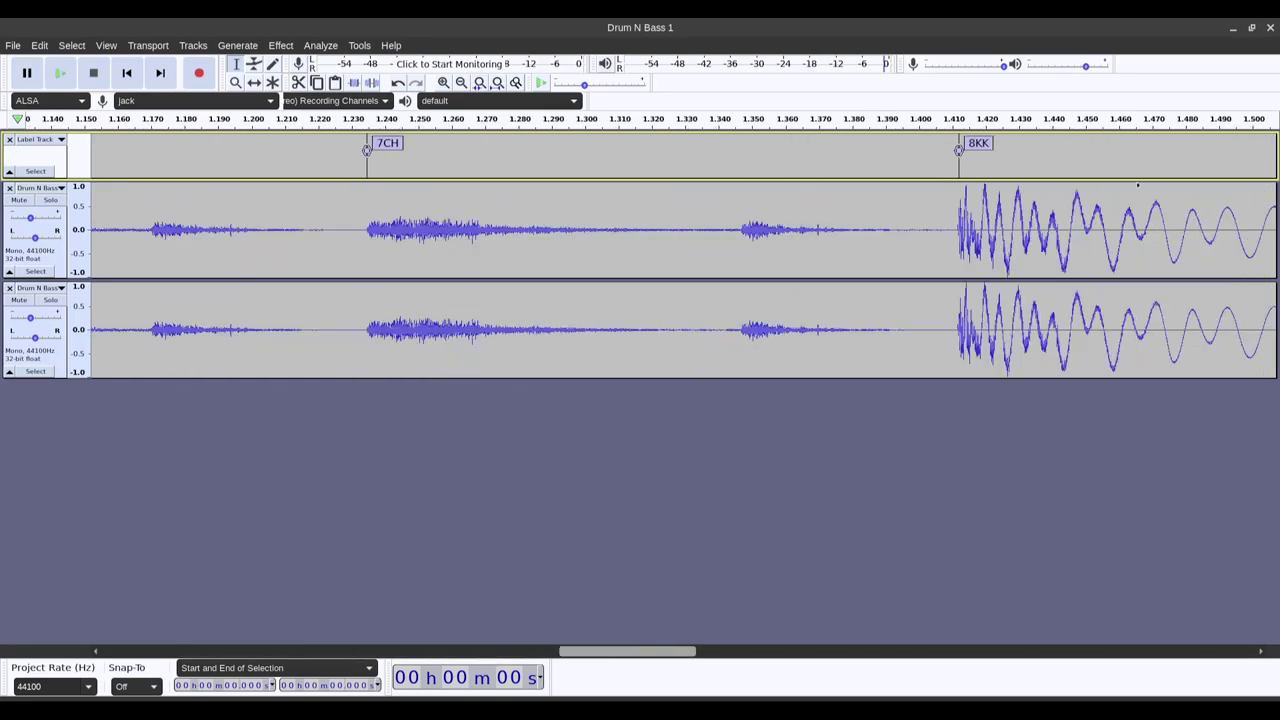
left_click_drag(435, 152, 428, 152)
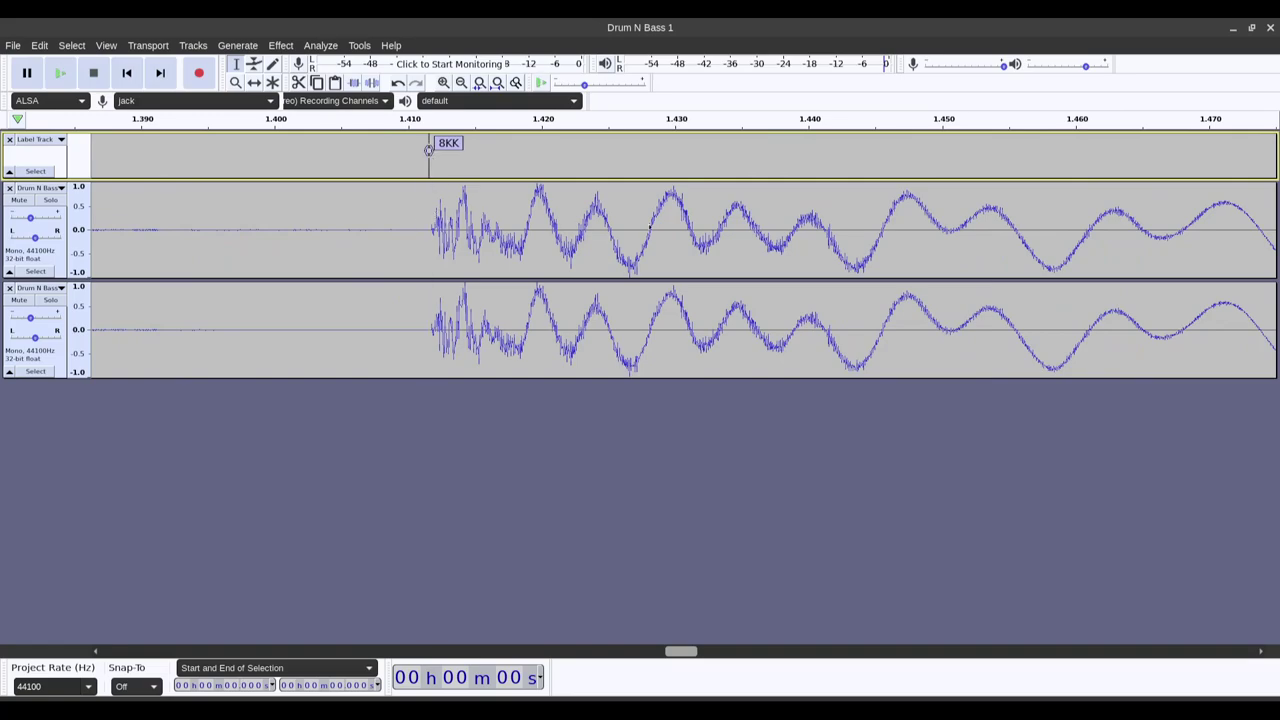
Shift the 9SN label earlier to the start of its snare hit, at about 1.764 s.
scroll(748, 226, "down", 4)
scroll(883, 204, "up", 5)
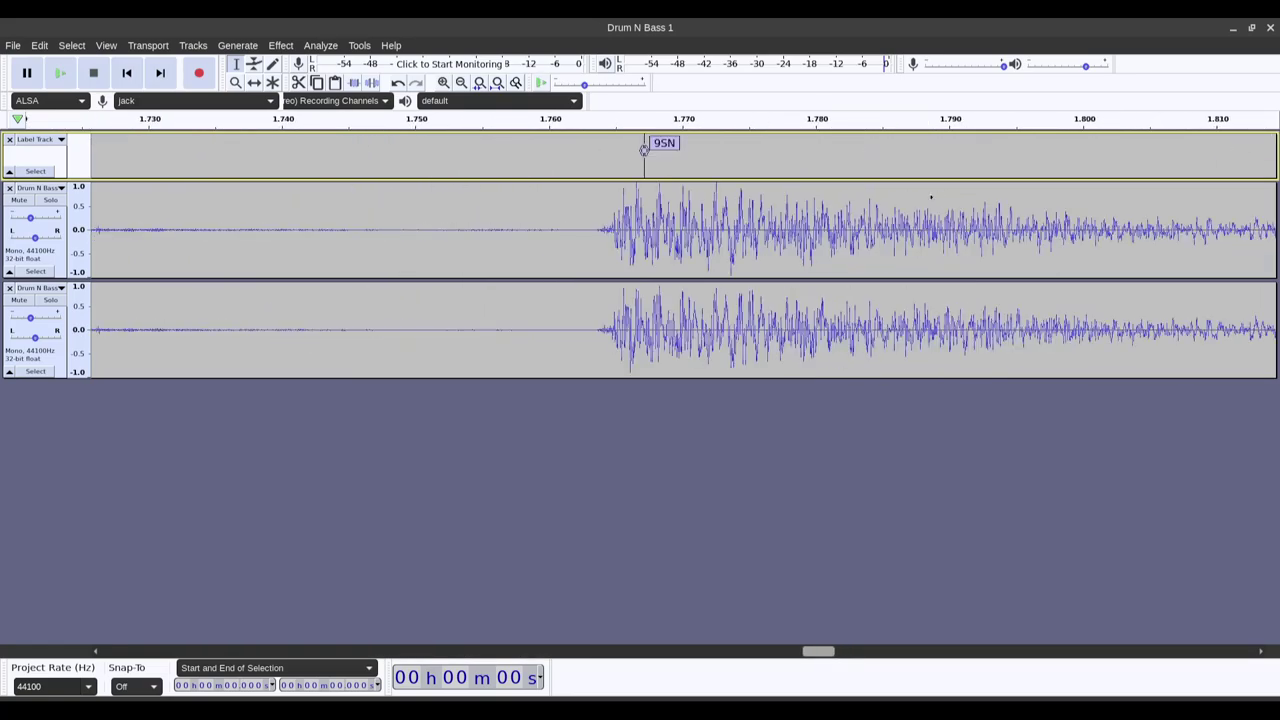
left_click_drag(645, 150, 606, 150)
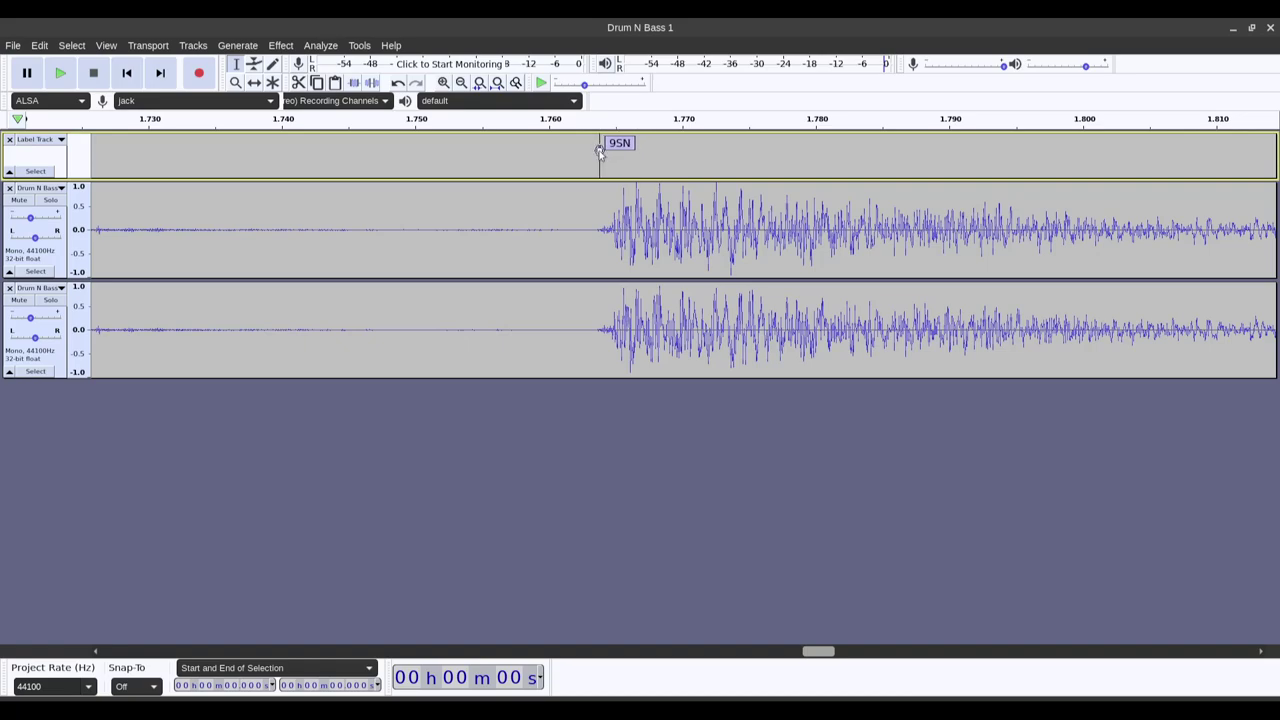
Check the AKK label's alignment and shift the BCH label earlier to its hit's onset, at about 2.117 s.
scroll(794, 236, "down", 3)
scroll(794, 236, "down", 3)
scroll(897, 200, "up", 5)
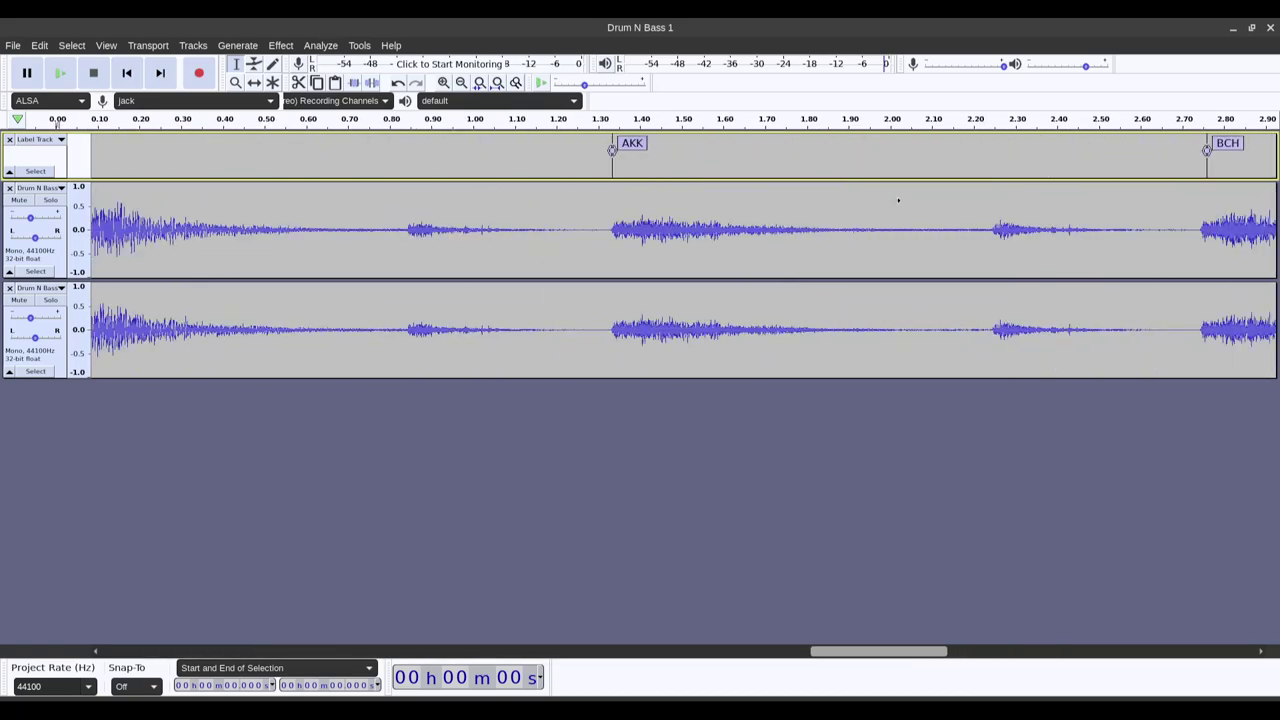
scroll(725, 185, "up", 1)
scroll(633, 200, "down", 3)
scroll(1033, 208, "up", 5)
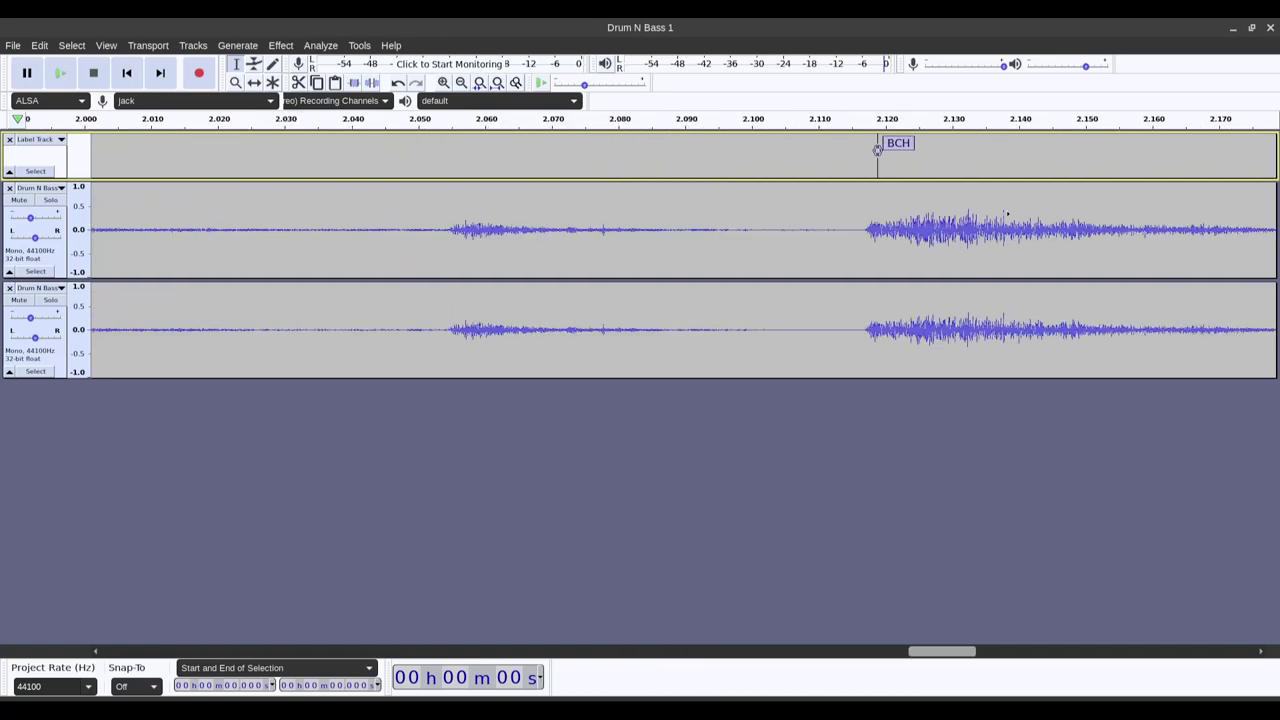
scroll(851, 203, "down", 1)
left_click_drag(497, 149, 453, 150)
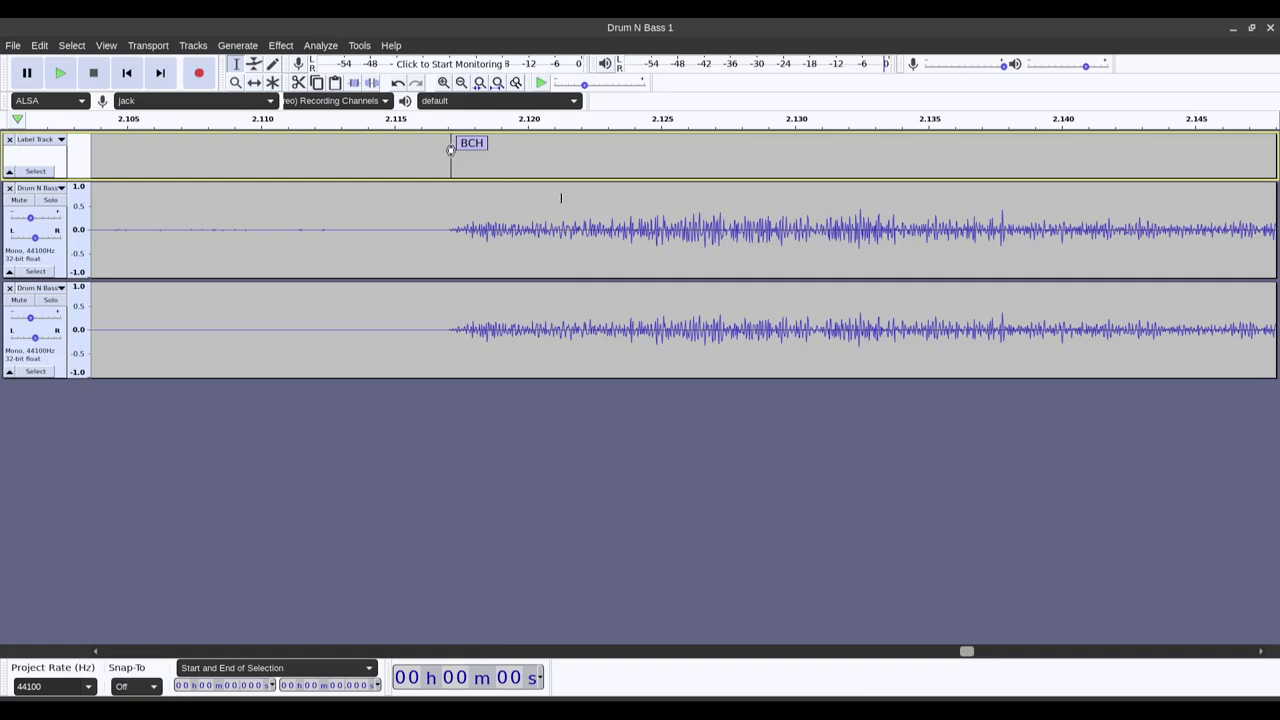
Check the CSN label's alignment and shift the DCH label earlier to its hit's onset, at about 2.470 s.
scroll(957, 230, "down", 5)
scroll(1049, 150, "up", 4)
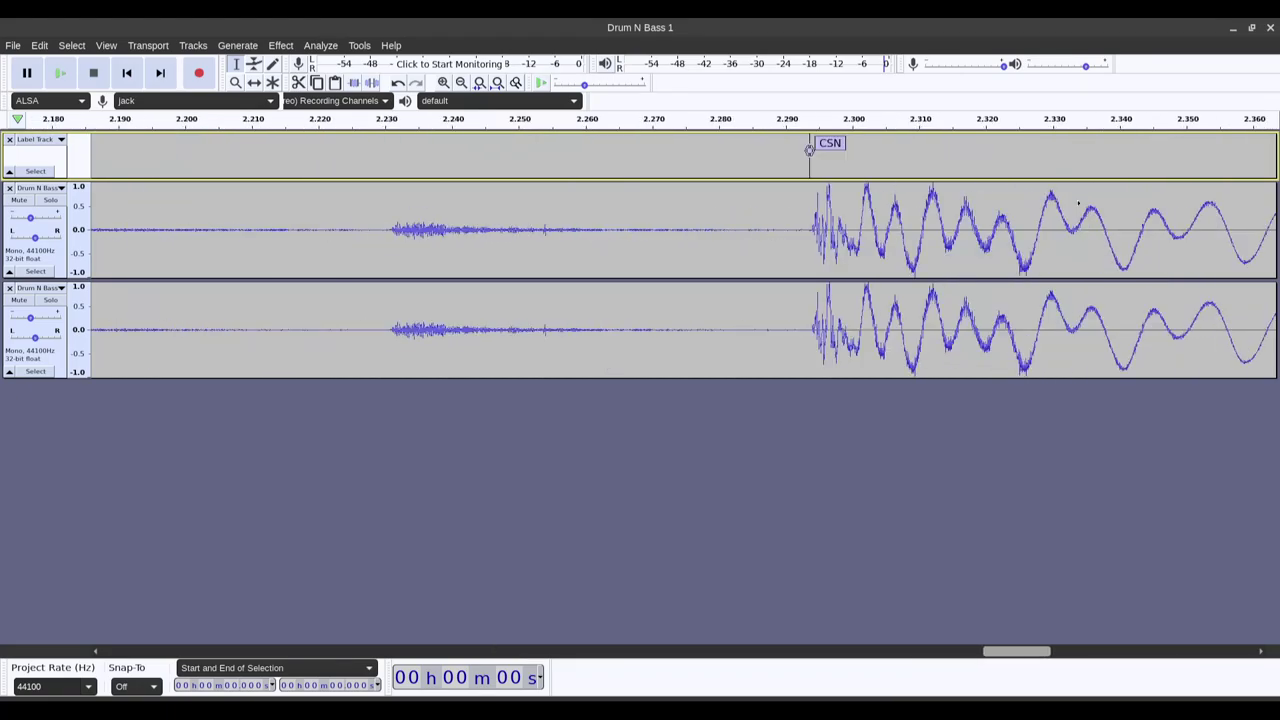
scroll(691, 150, "down", 4)
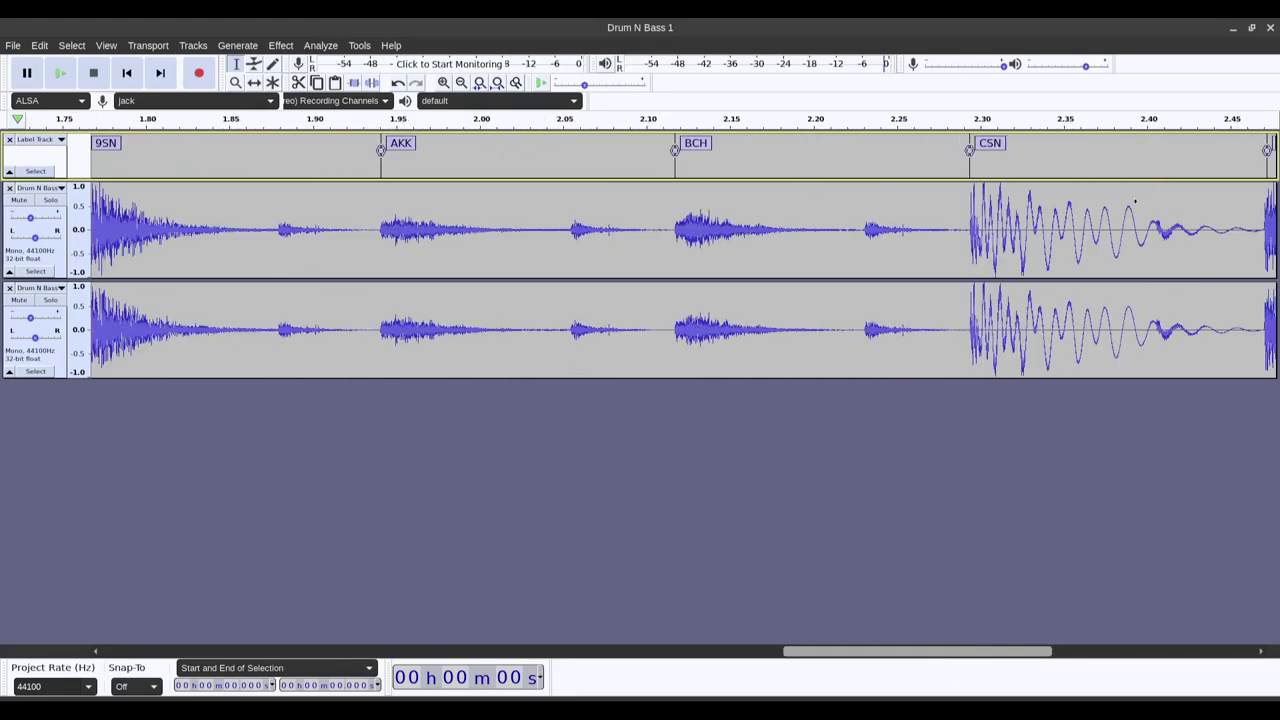
scroll(1029, 150, "up", 5)
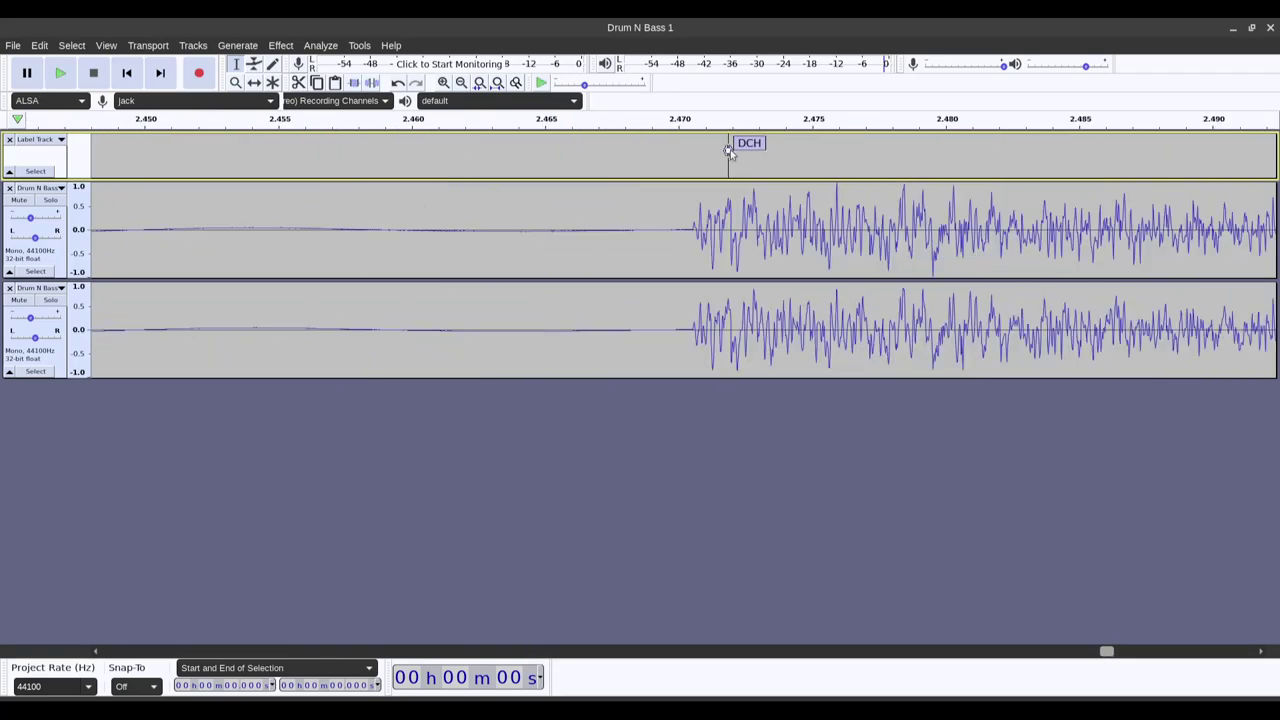
left_click_drag(730, 149, 688, 152)
scroll(690, 151, "down", 5)
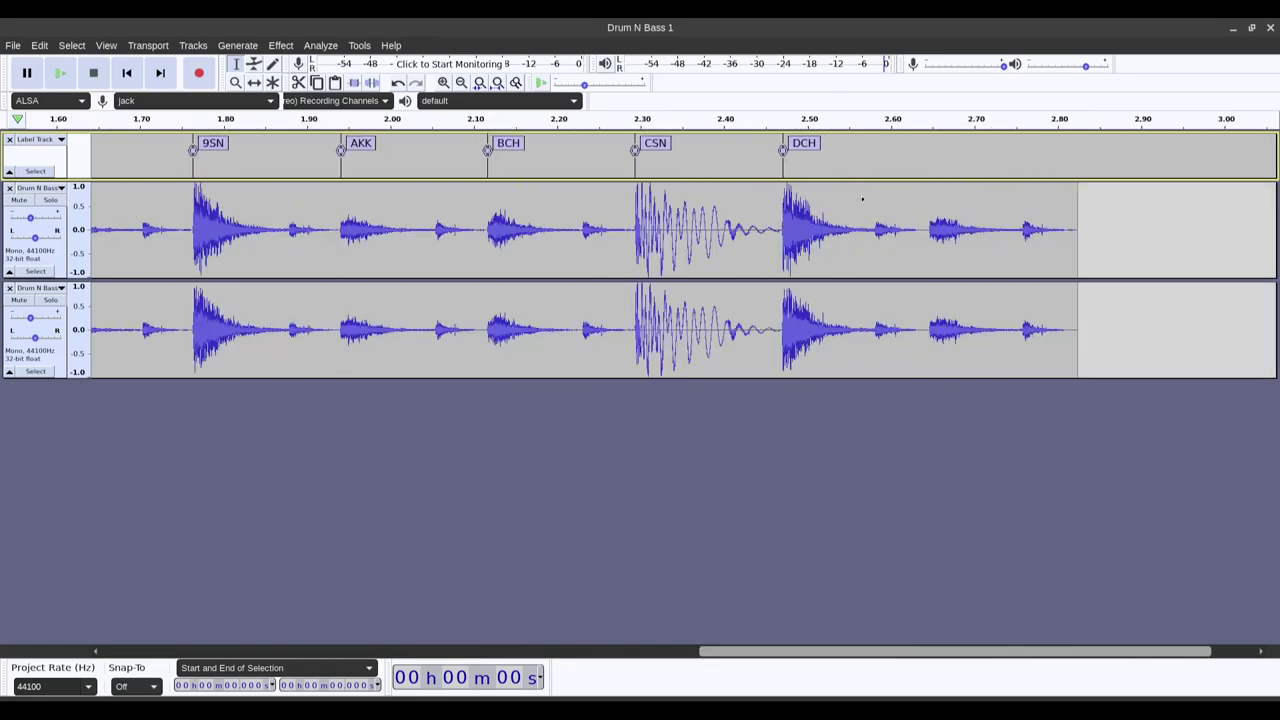
Export multiple 16-bit WAV files split by tracks to the folder /media/3TB_Volume/LSDJ/samples/dnb2.
left_click(12, 46)
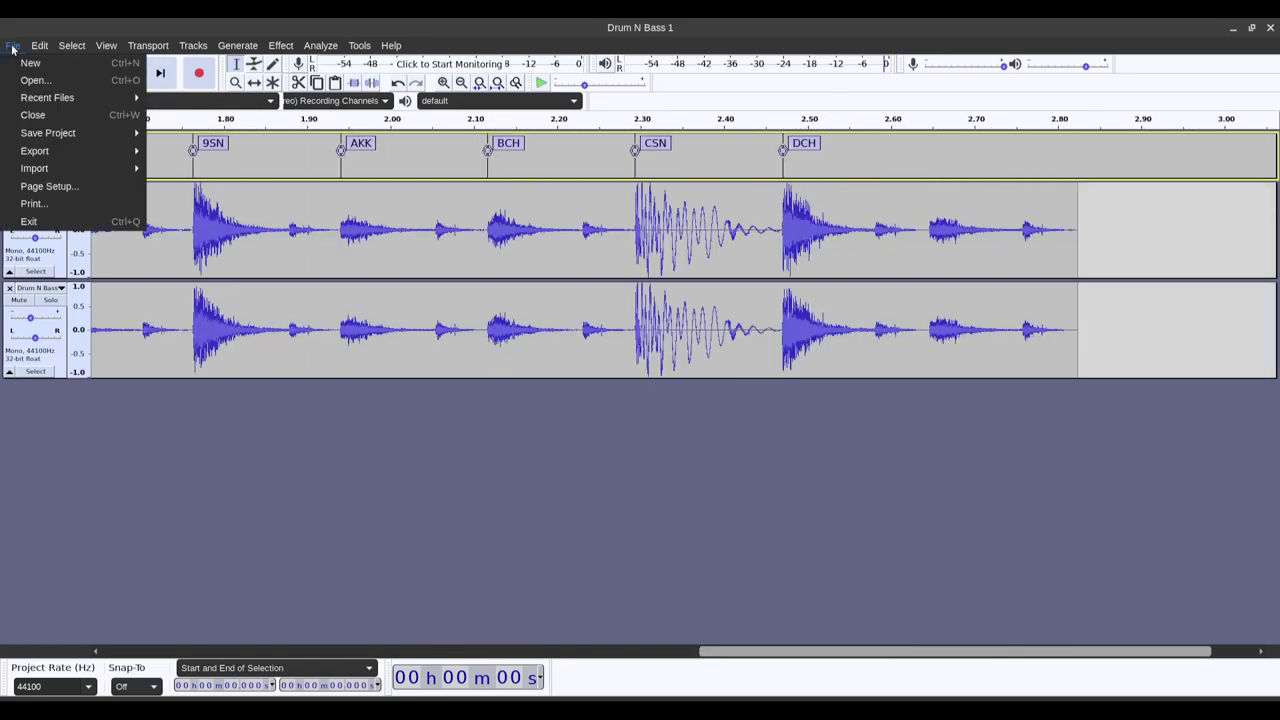
mouse_move(64, 150)
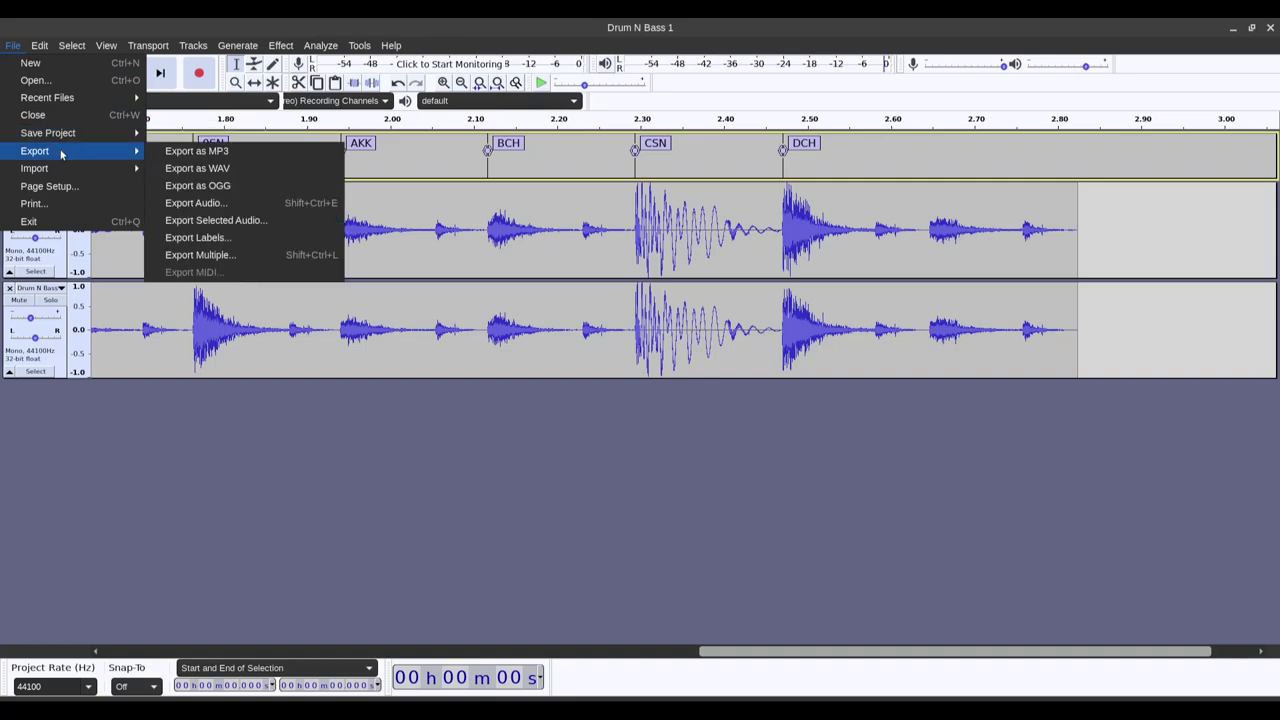
left_click(237, 255)
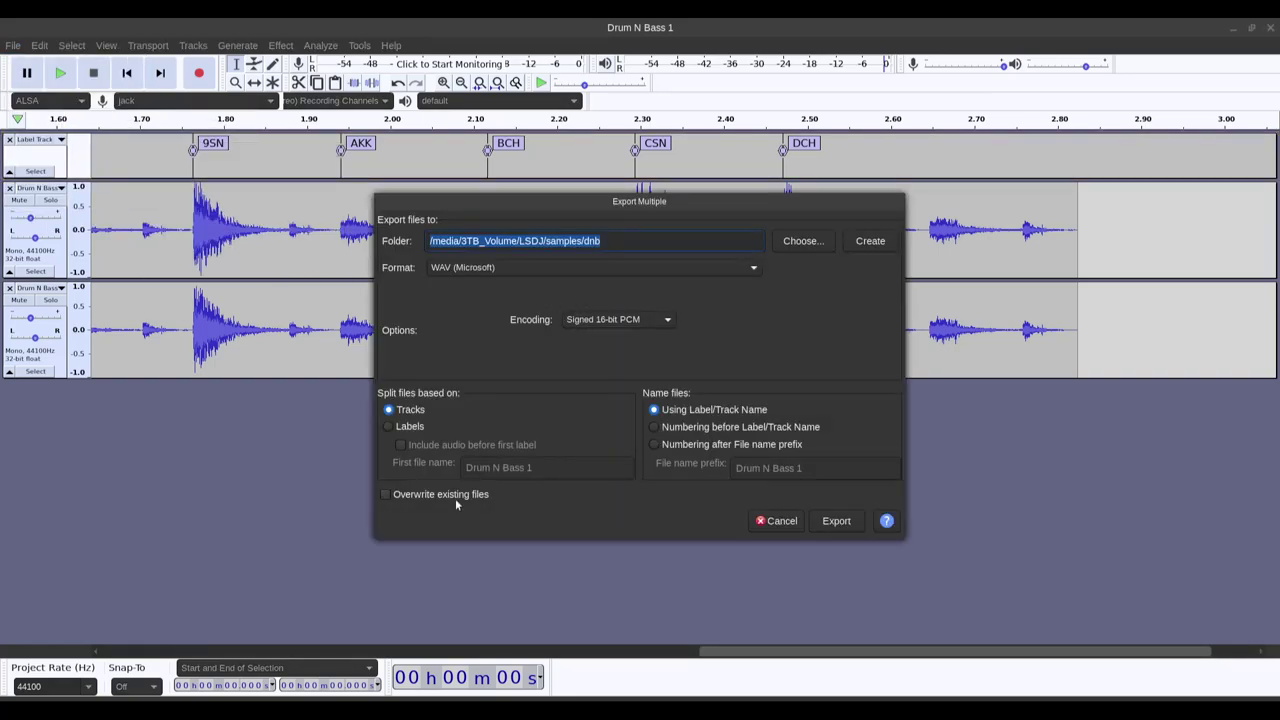
left_click(711, 240)
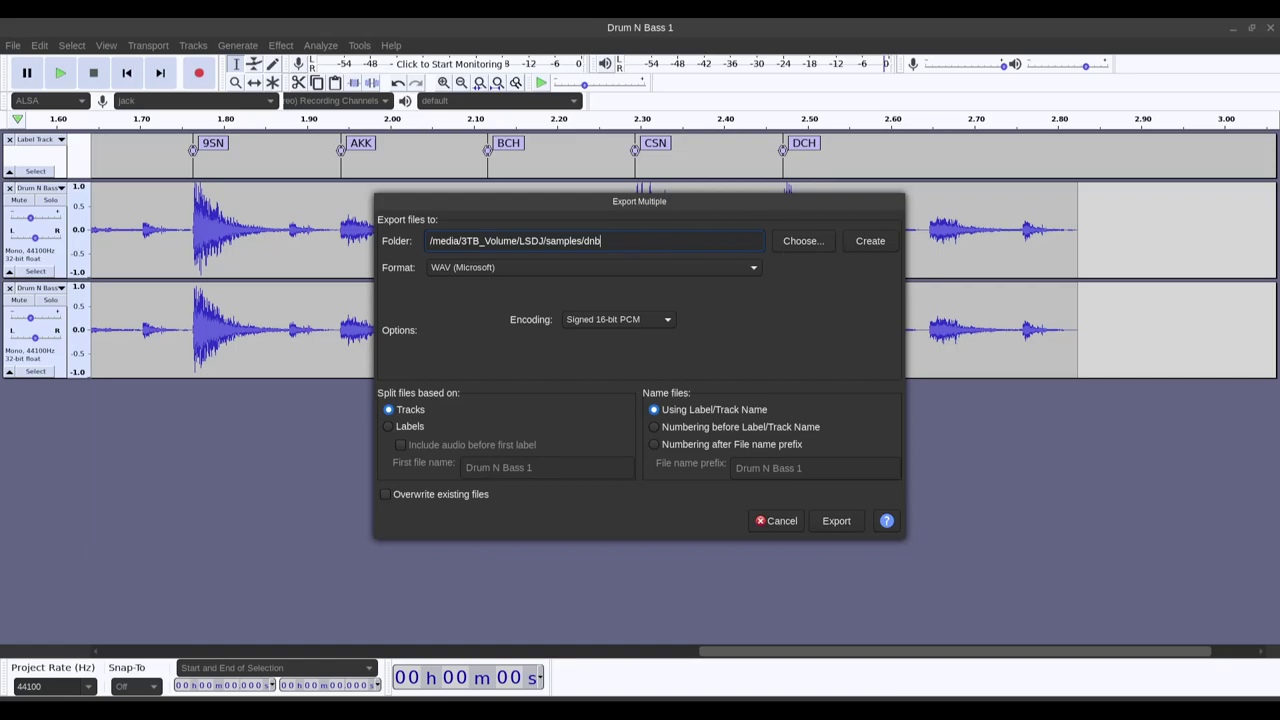
key("Return")
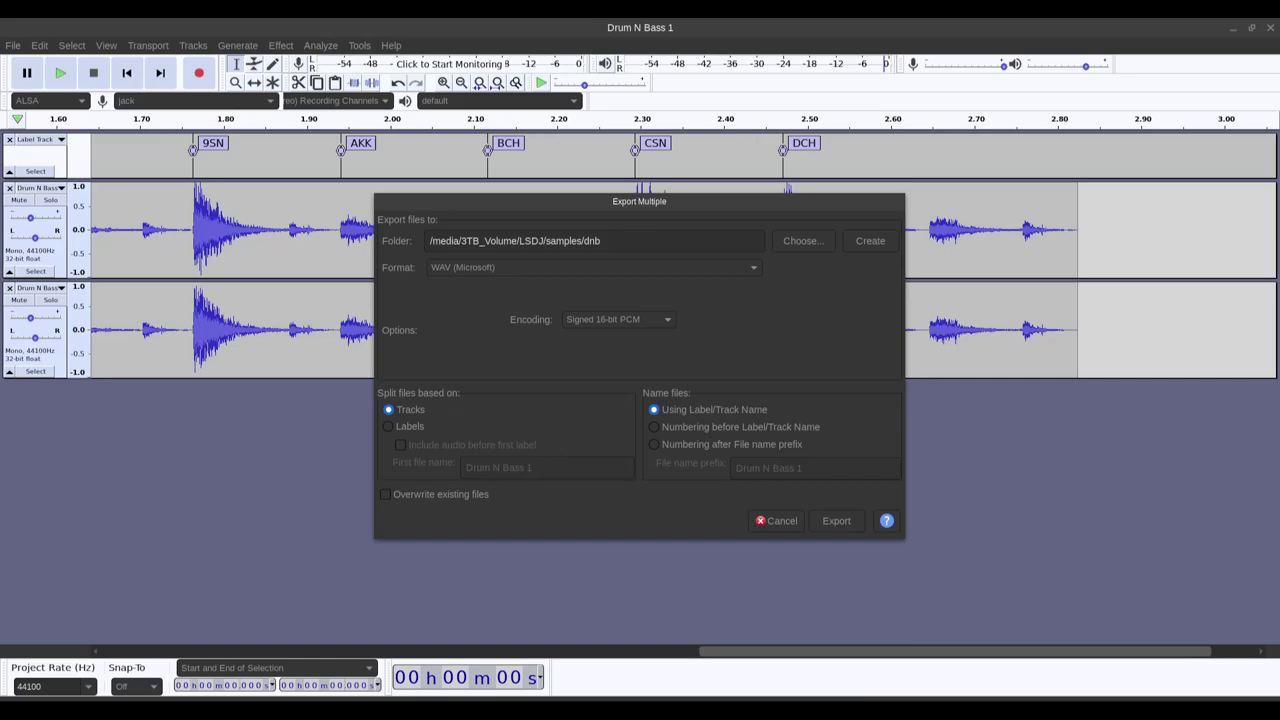
type("2")
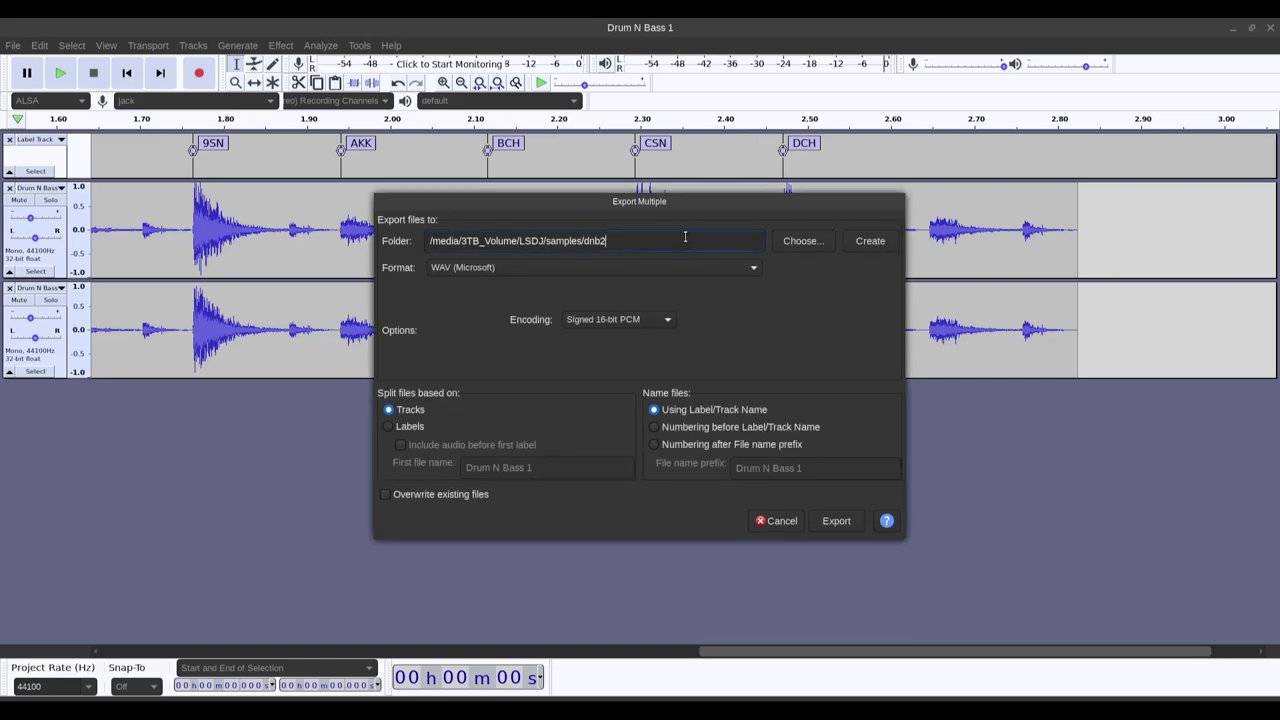
left_click(838, 521)
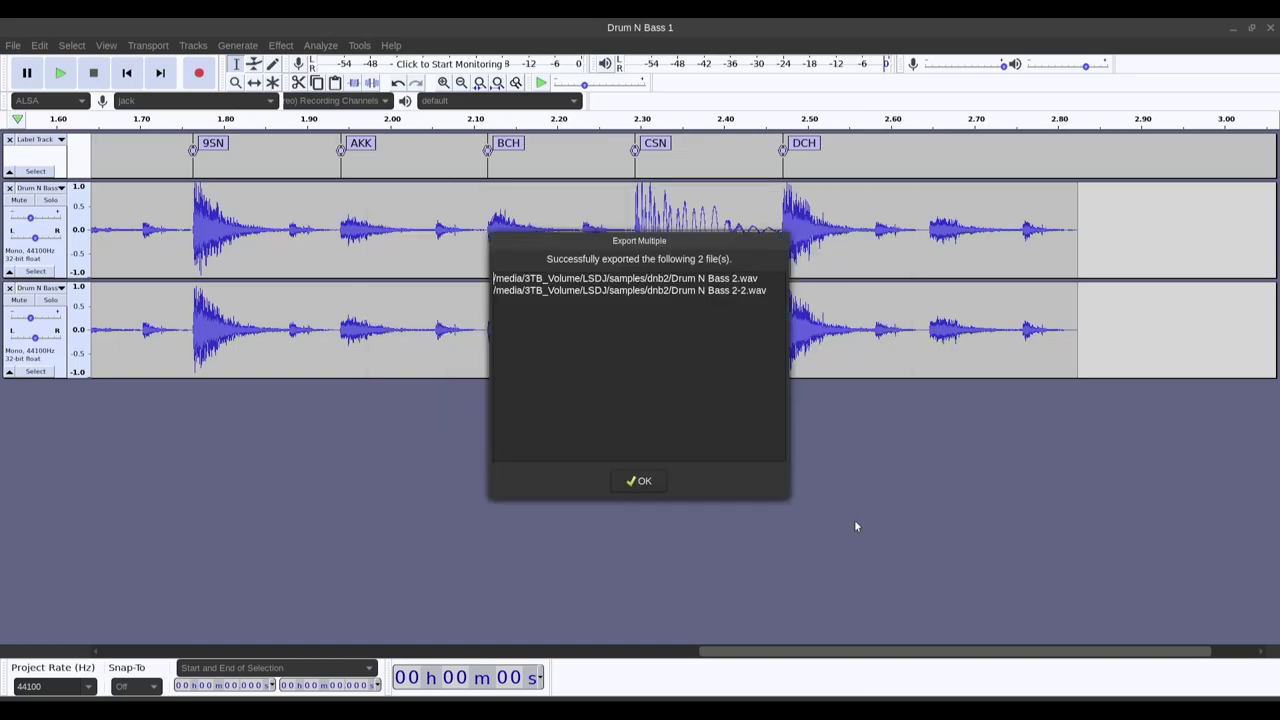
Close the export report, move the label track below both audio tracks, and return to the start of the timeline.
left_click(630, 482)
left_click(35, 171)
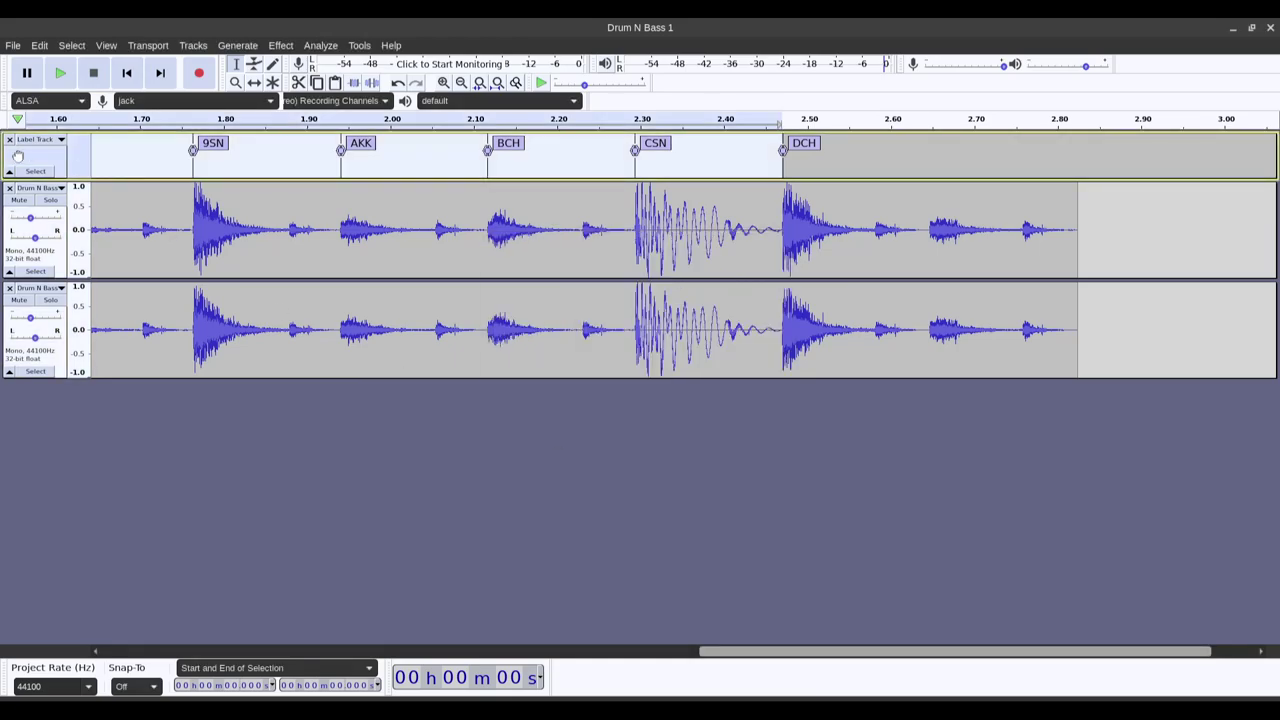
left_click_drag(2, 160, 2, 398)
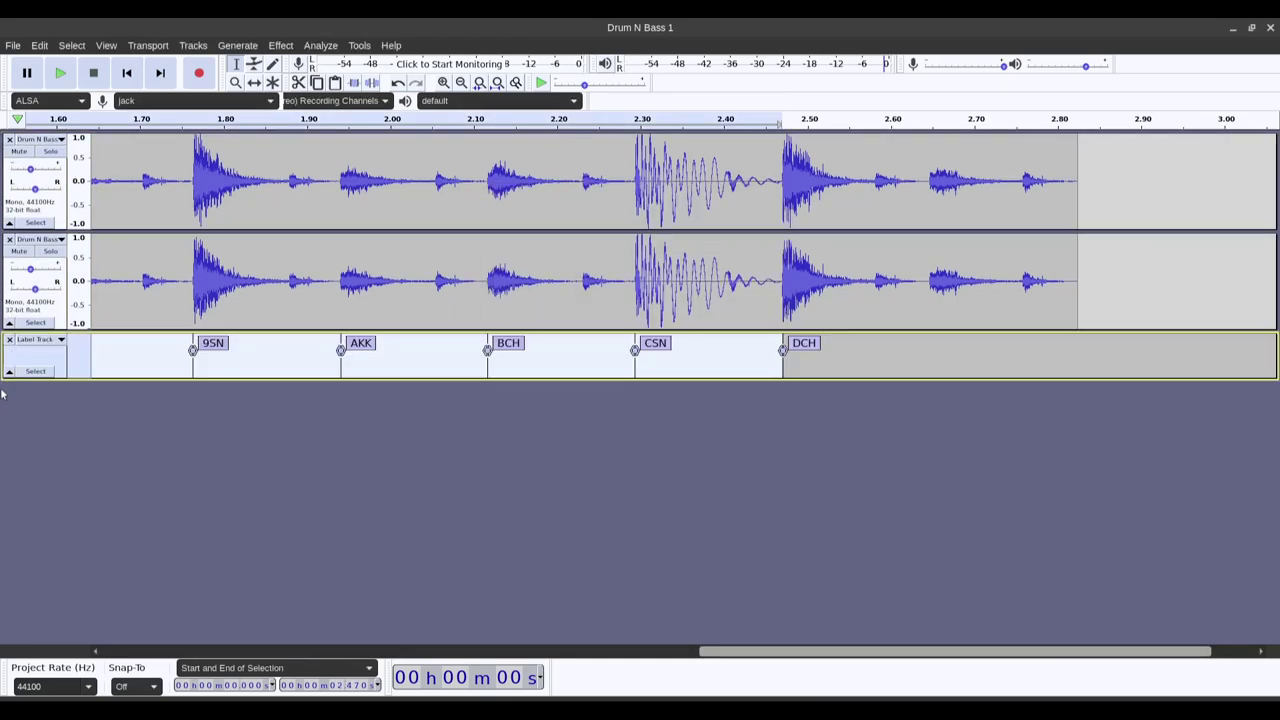
left_click(1055, 349)
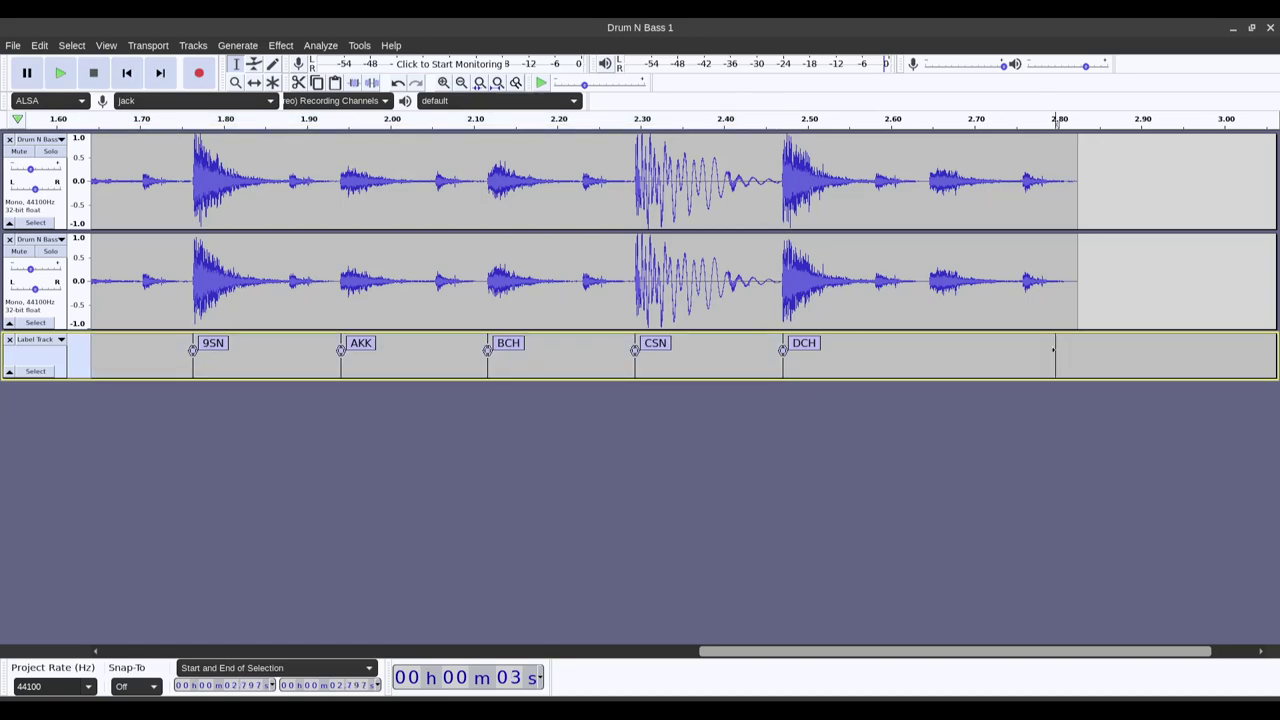
key("Home")
Export multiple 16-bit WAV files split by labels and named by label to /media/3TB_Volume/LSDJ/samples/dnb2.
left_click(12, 45)
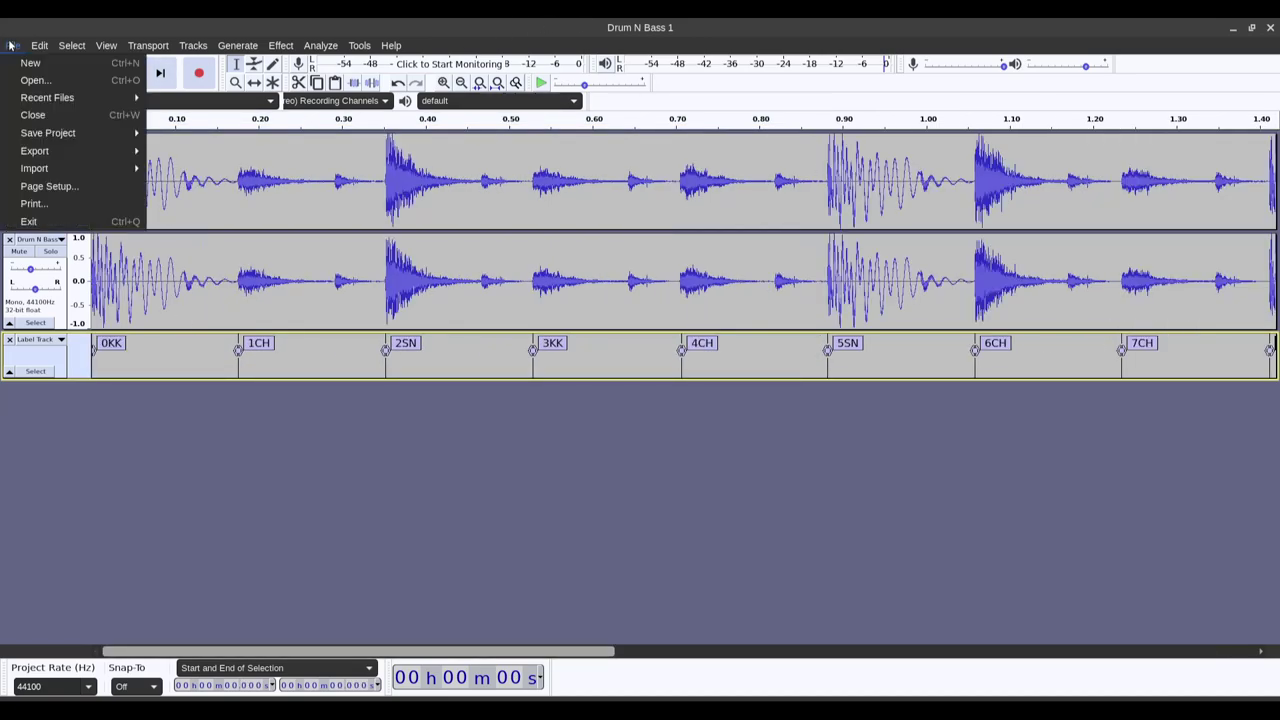
mouse_move(66, 150)
left_click(210, 257)
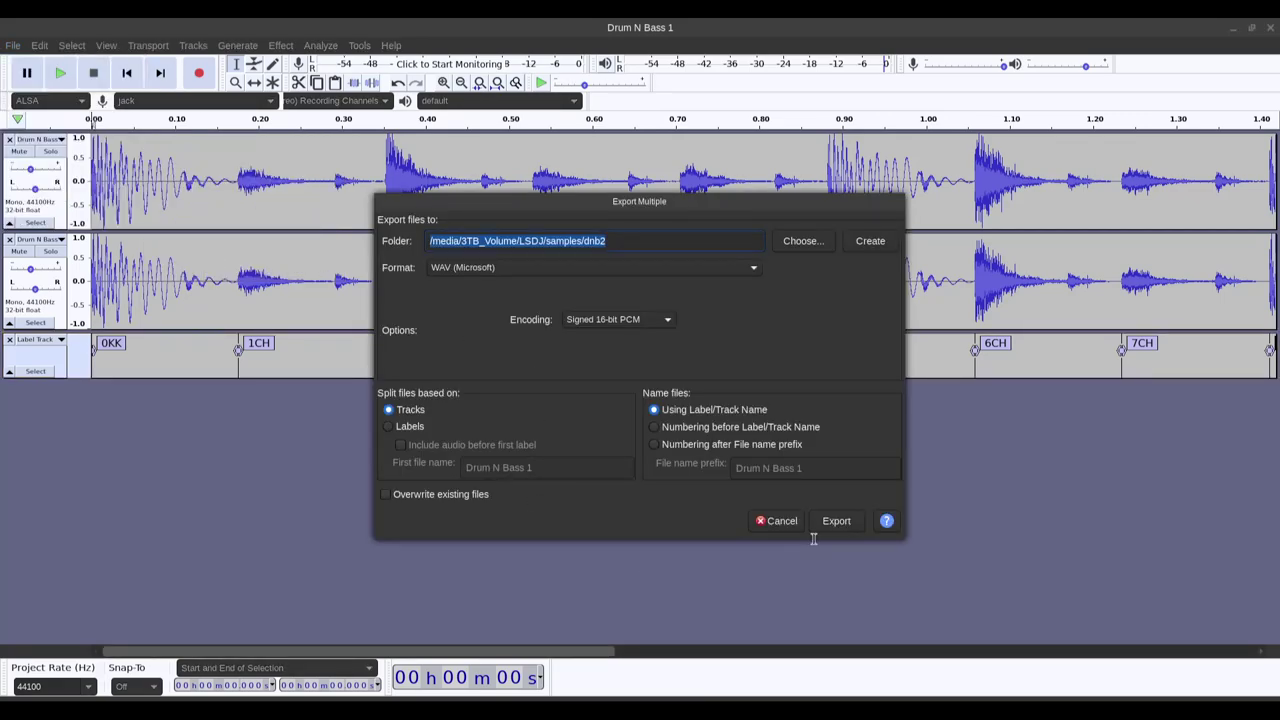
left_click(409, 426)
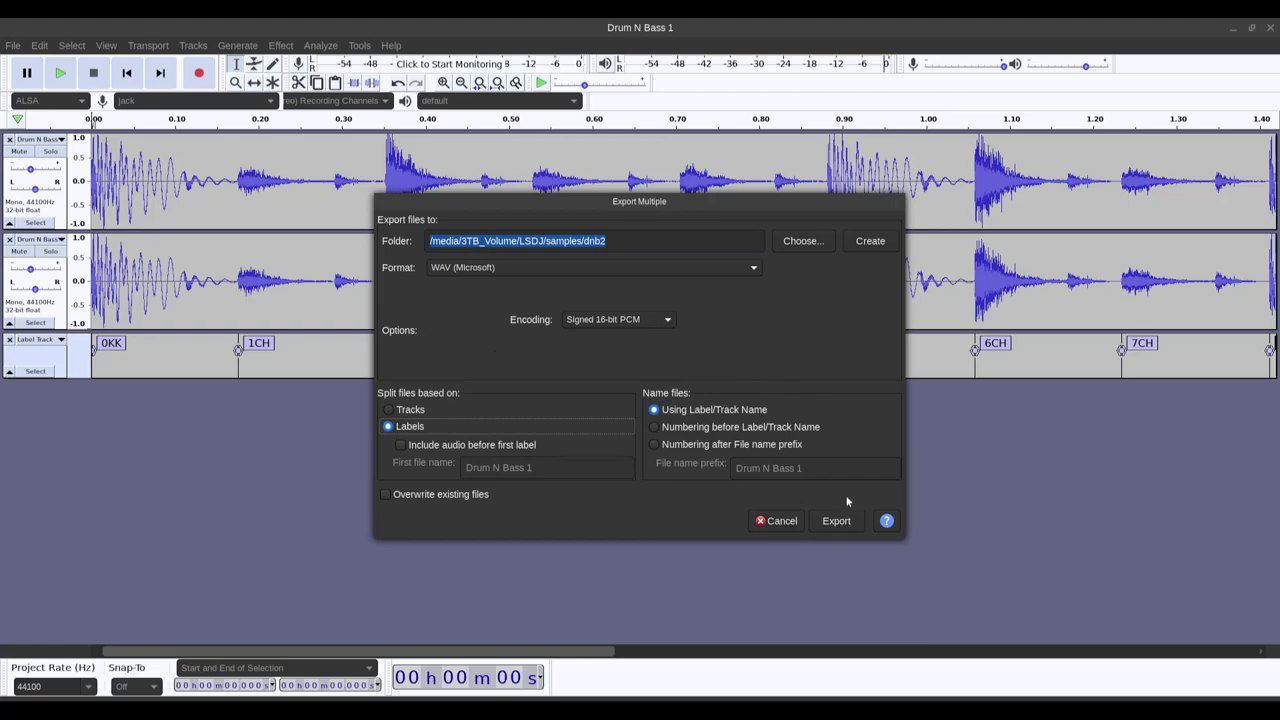
left_click(837, 520)
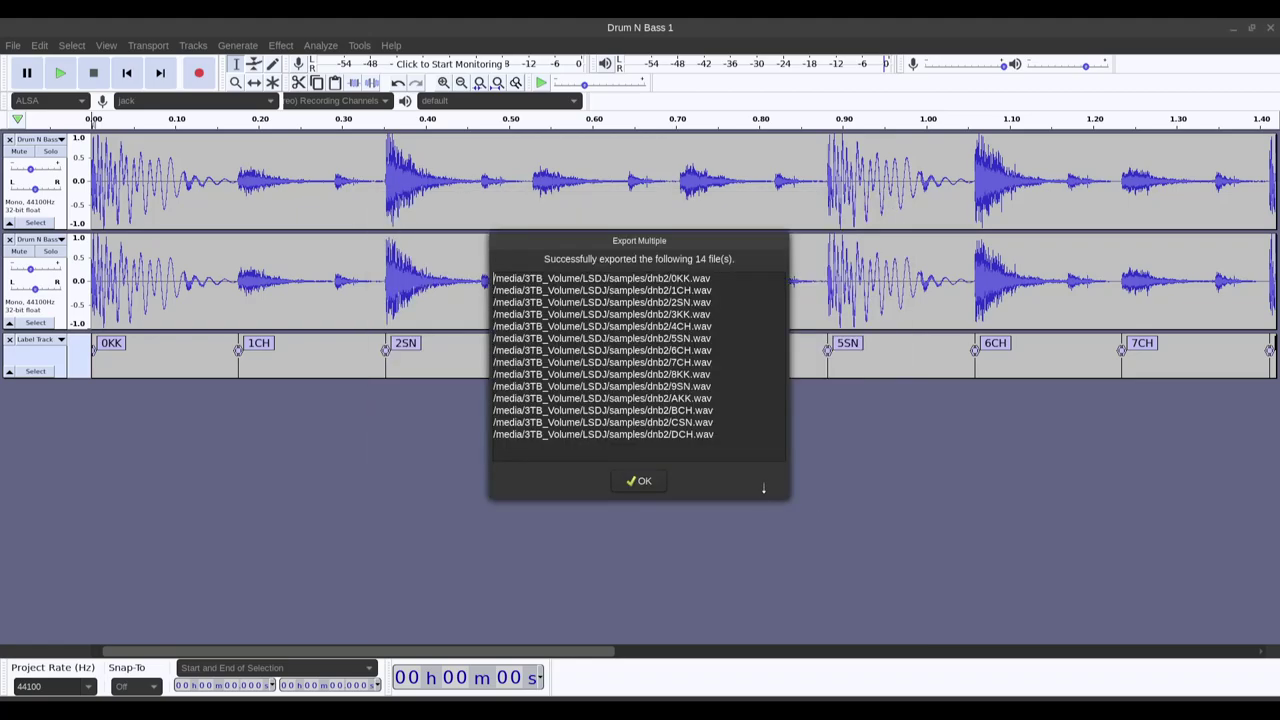
left_click(641, 483)
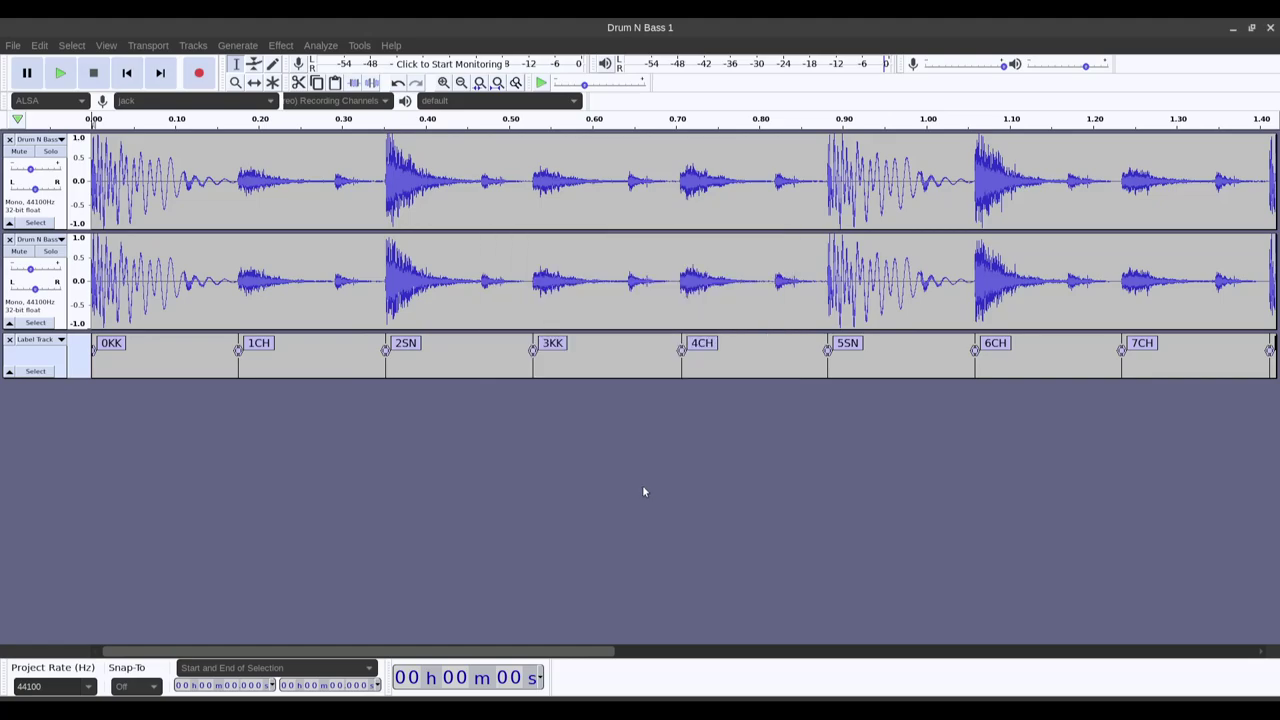
Switch to the Kit Editor, add Drum N Bass 2.wav to empty kit 17, and set its volume to 6 dB.
key("alt+Tab")
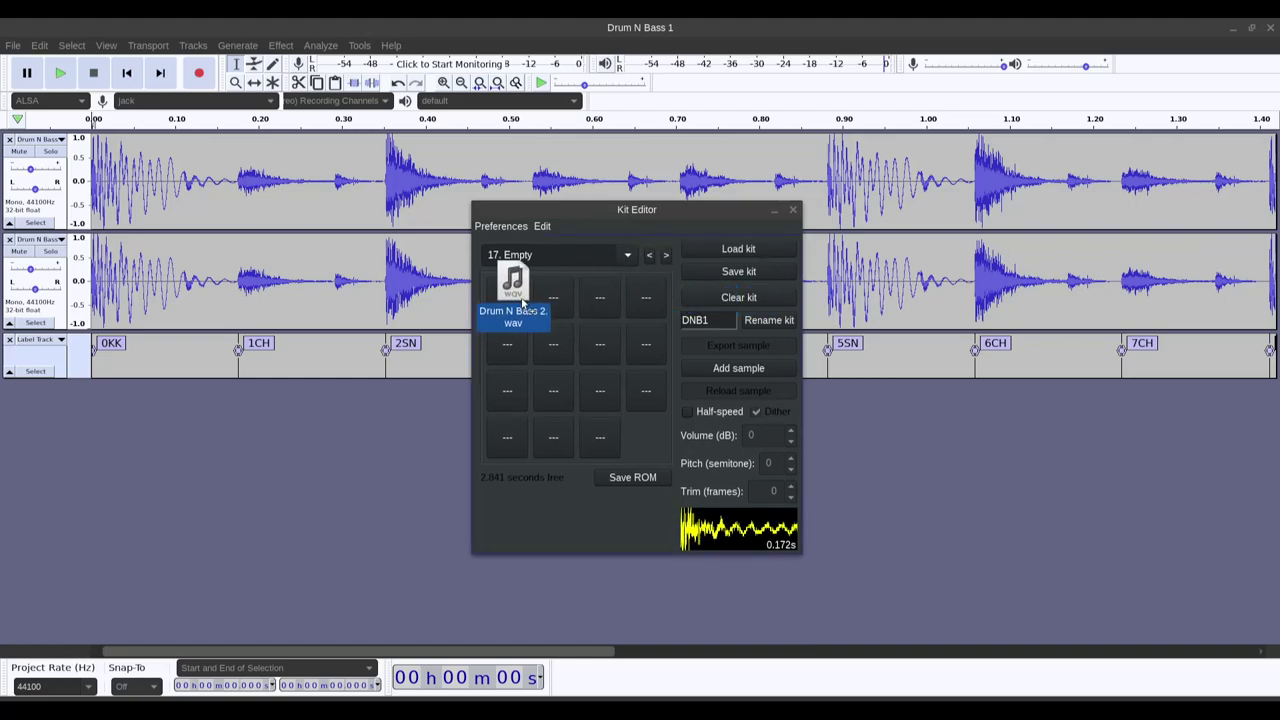
left_click_drag(503, 294, 508, 305)
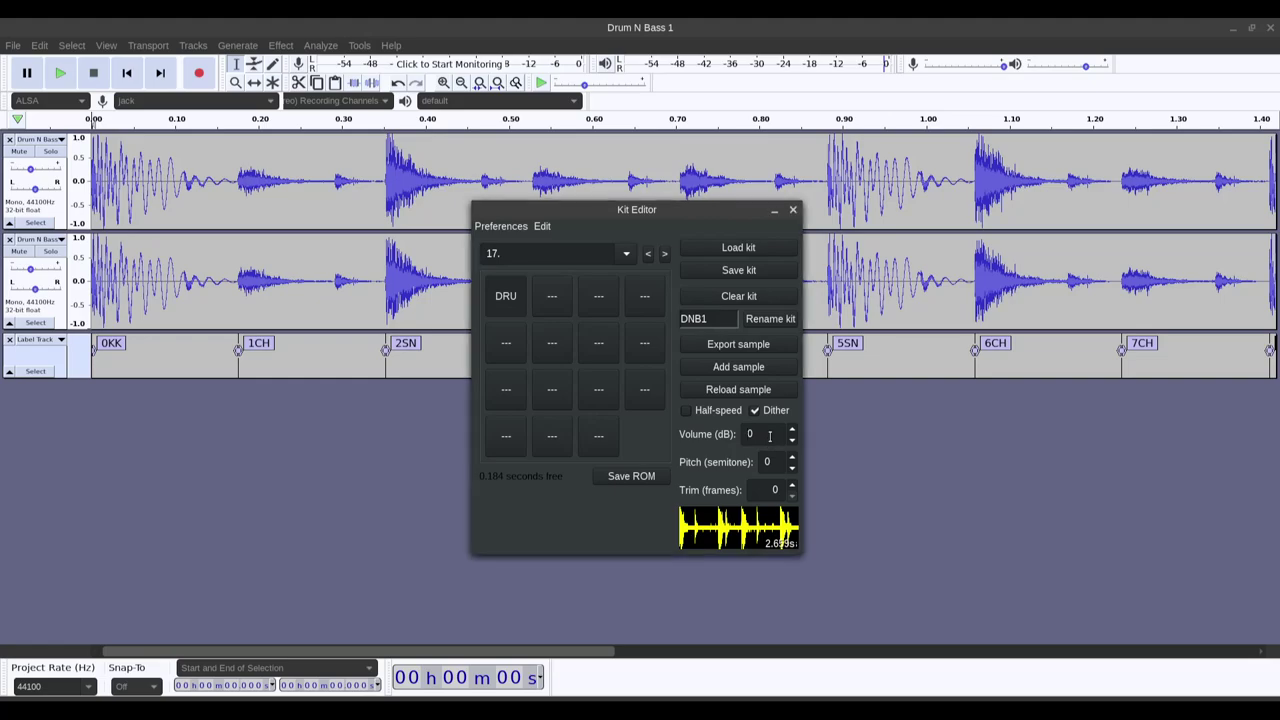
type("6")
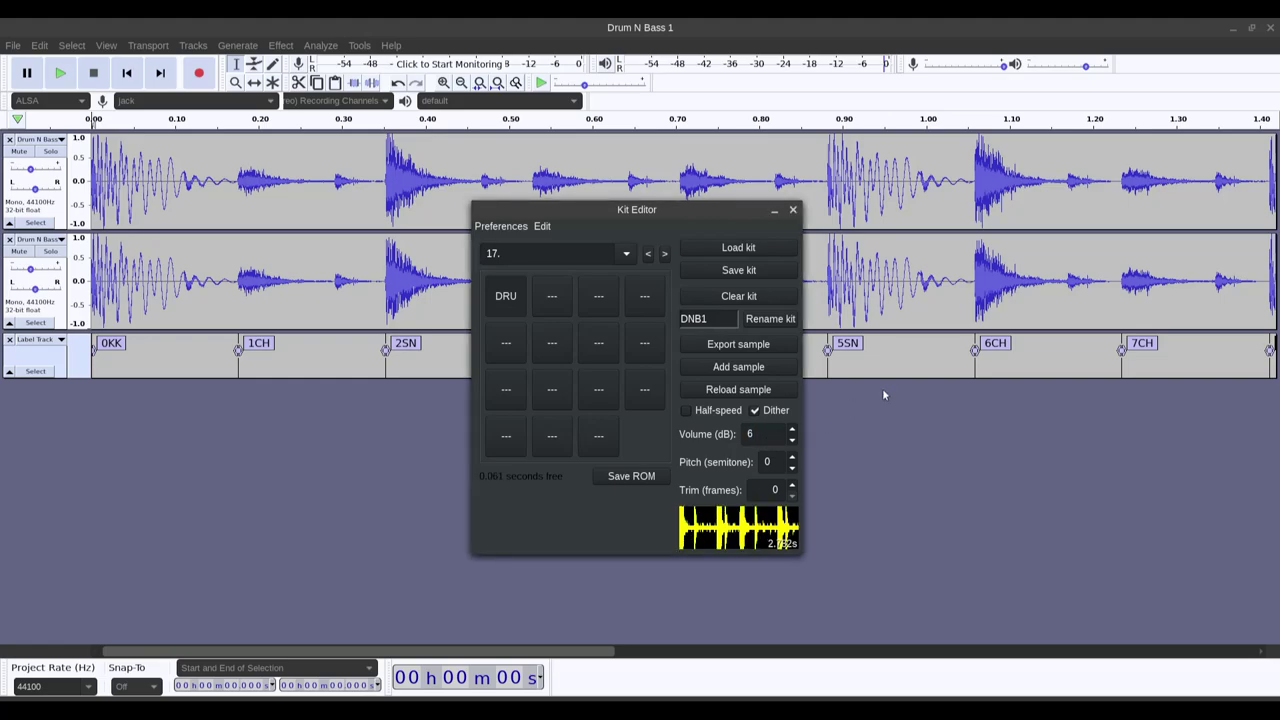
left_click(793, 430)
Check the preceding kits' naming, rename kit 17 to DNB2L, and go to empty kit 18.
left_click(650, 255)
left_click(650, 255)
left_click(666, 254)
left_click(667, 254)
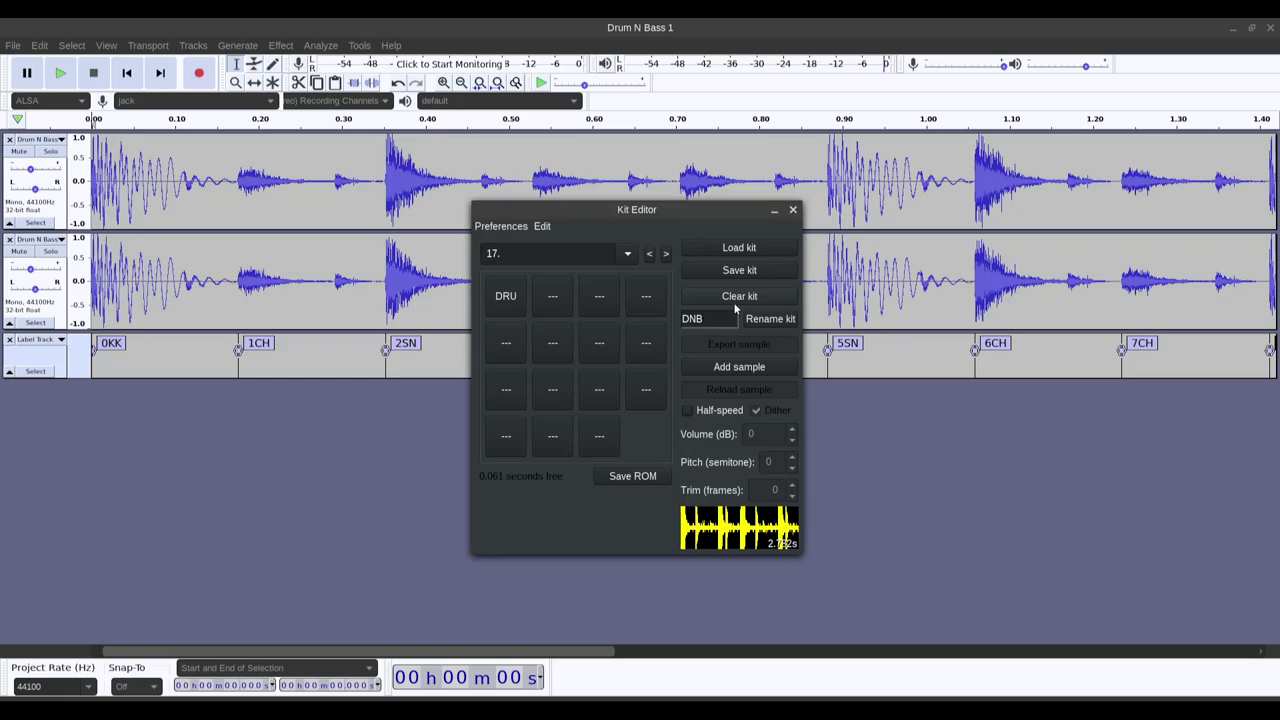
left_click(794, 320)
left_click(666, 253)
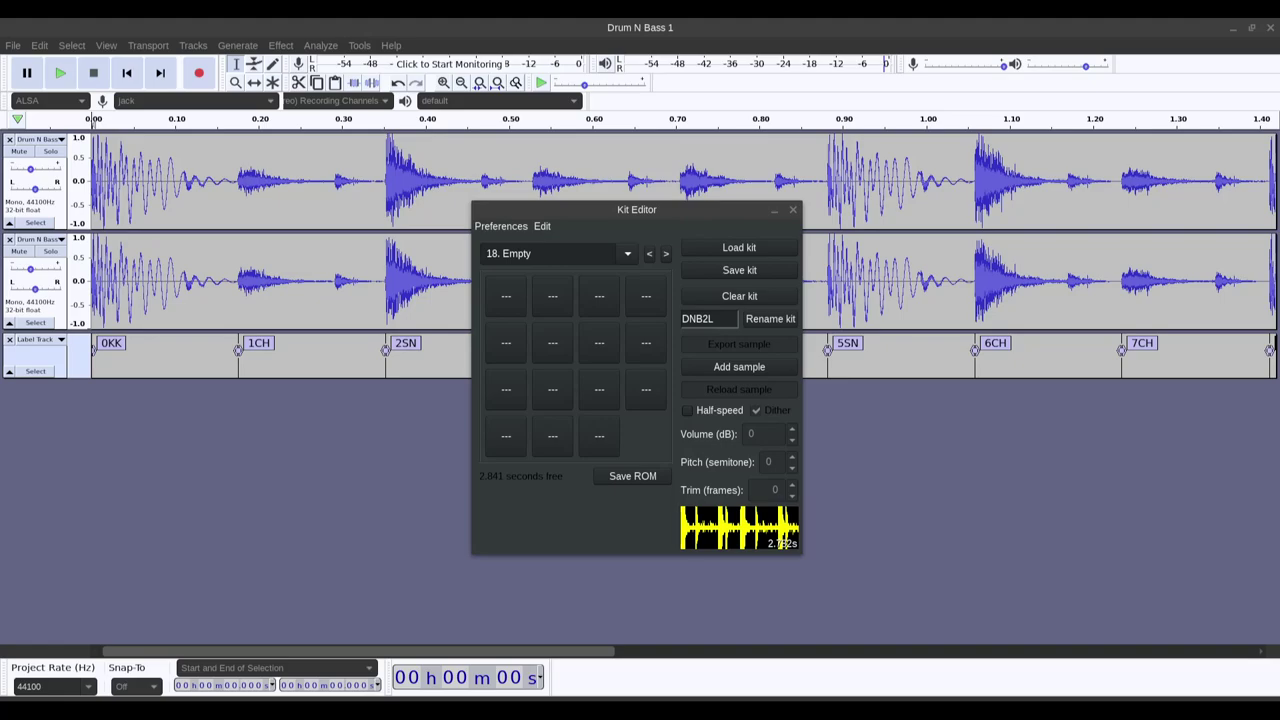
Add the fourteen label-split samples, 0KK through DCH, to kit 18 and rename the kit to DNB2.
left_click_drag(1275, 300, 517, 303)
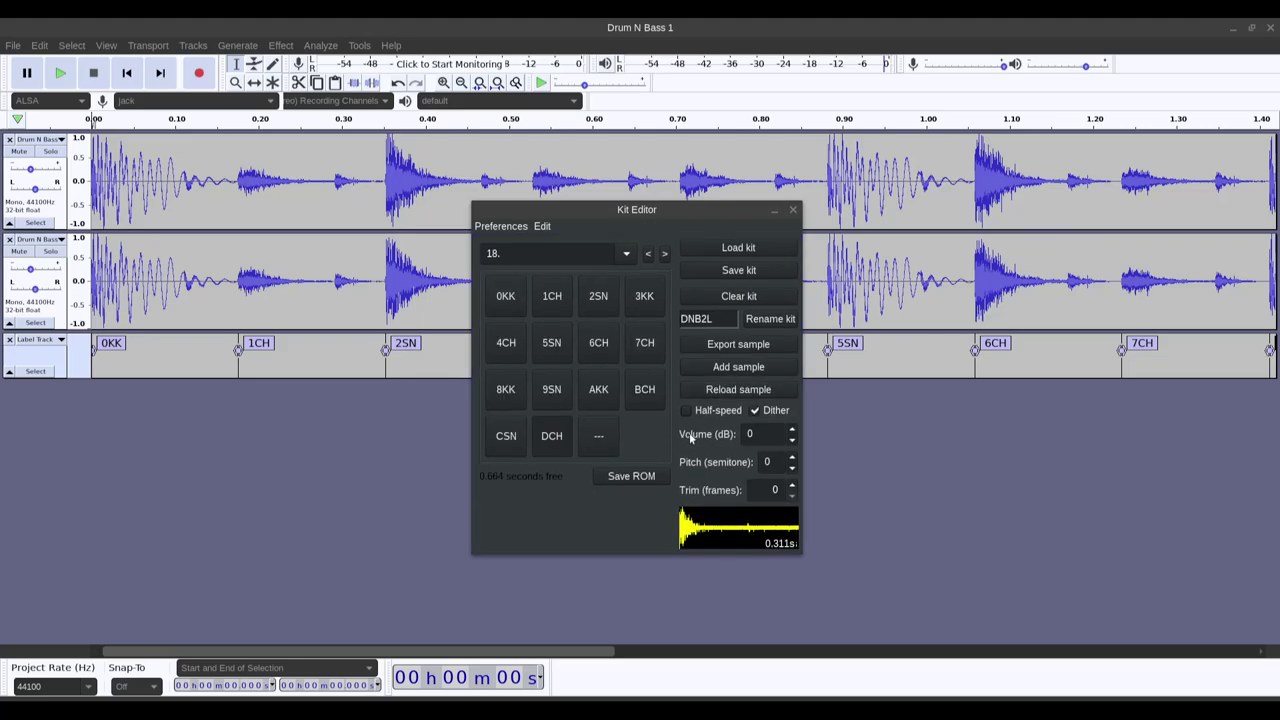
left_click(717, 317)
left_click(770, 318)
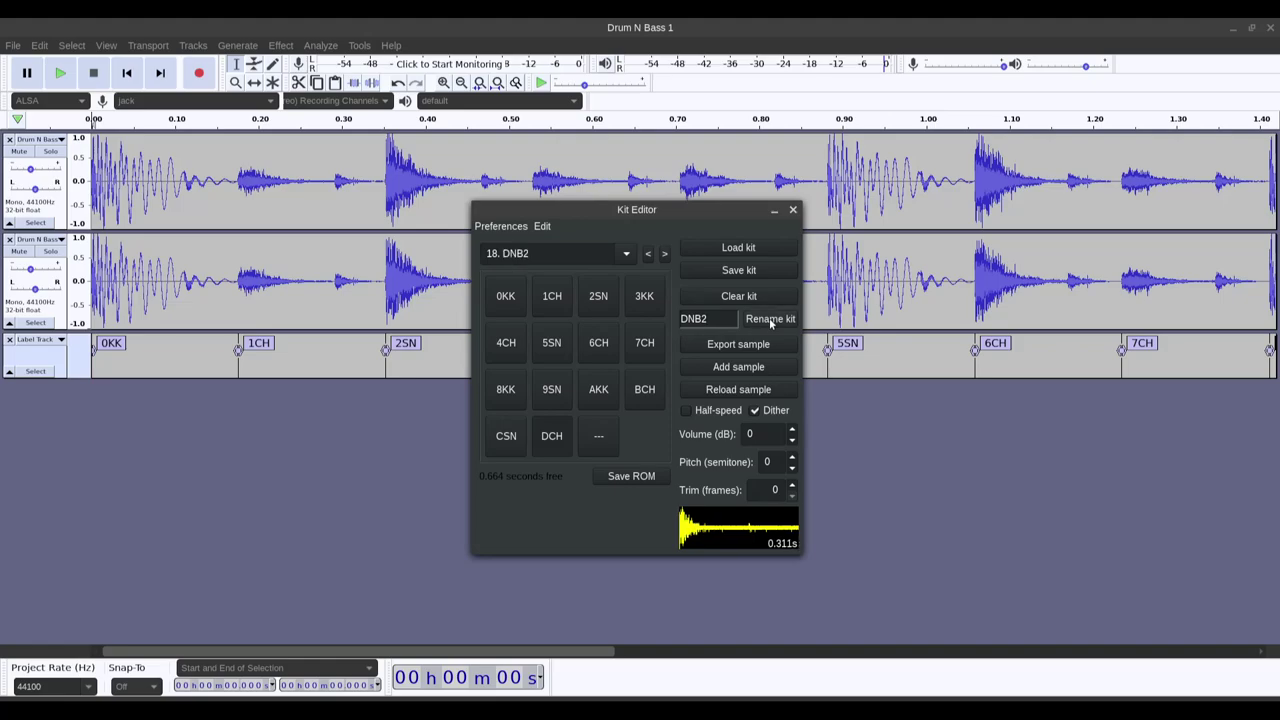
Set the trim of the 0KK sample to 8 frames.
left_click(506, 302)
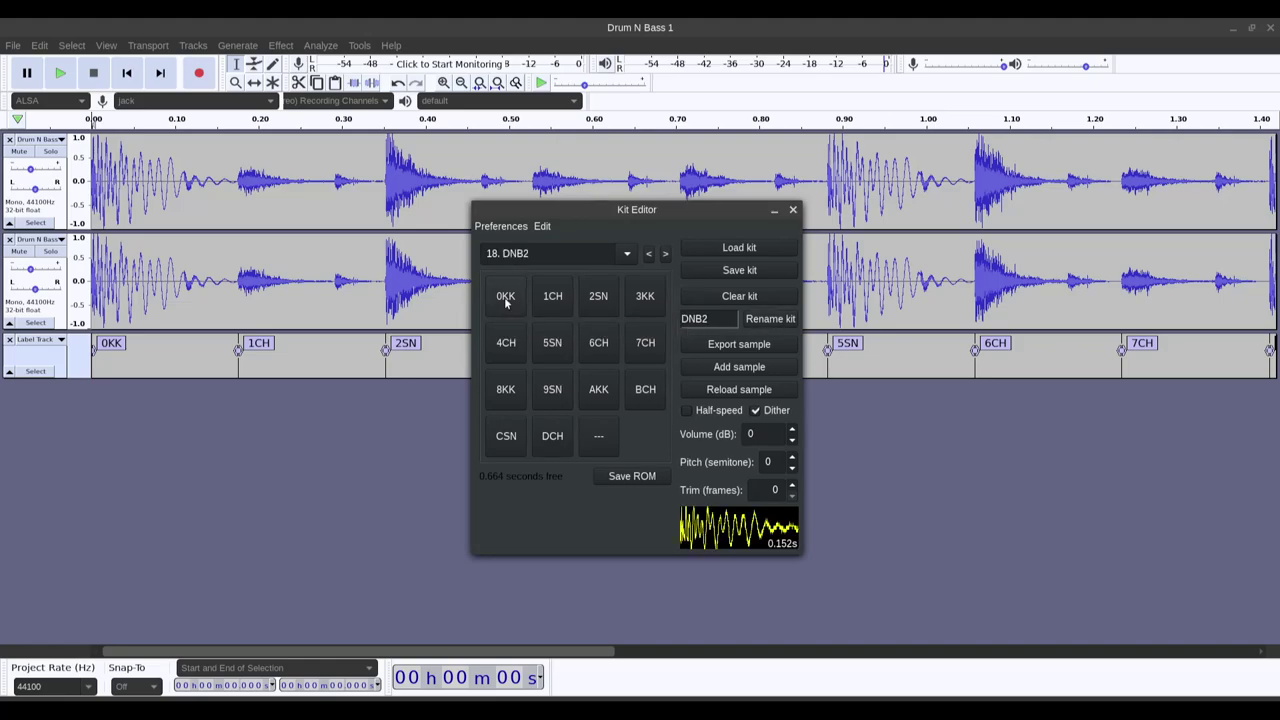
left_click(770, 412)
left_click(792, 485)
left_click(792, 485)
left_click(792, 485)
left_click(792, 485)
left_click(792, 485)
left_click(792, 485)
left_click(792, 485)
left_click(792, 485)
Try a higher volume on the trimmed 0KK sample and reset it to 0 dB.
left_click(793, 429)
left_click(793, 429)
left_click(793, 429)
left_click(770, 410)
left_click(793, 429)
left_click(793, 438)
left_click(793, 444)
left_click(793, 443)
left_click(793, 443)
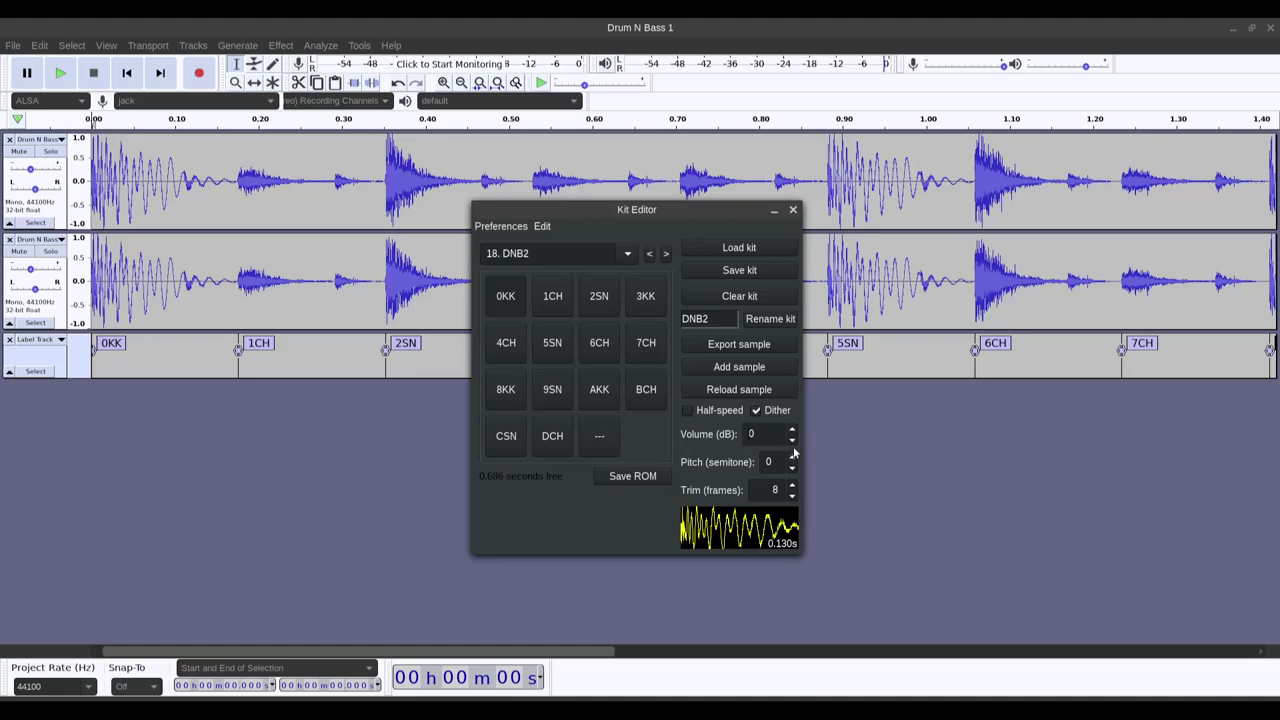
Reduce the 0KK sample's trim to 5 frames.
left_click(792, 495)
left_click(792, 495)
left_click(792, 495)
left_click(792, 495)
left_click(792, 495)
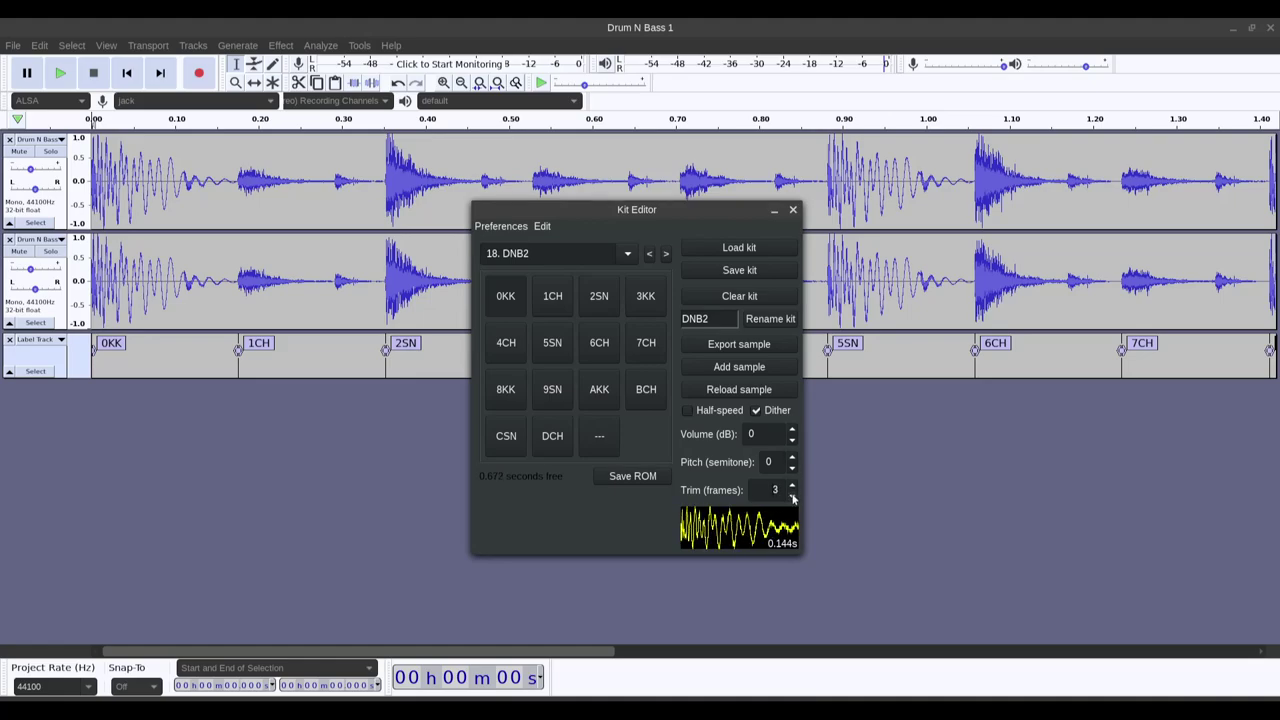
left_click(793, 485)
left_click(793, 485)
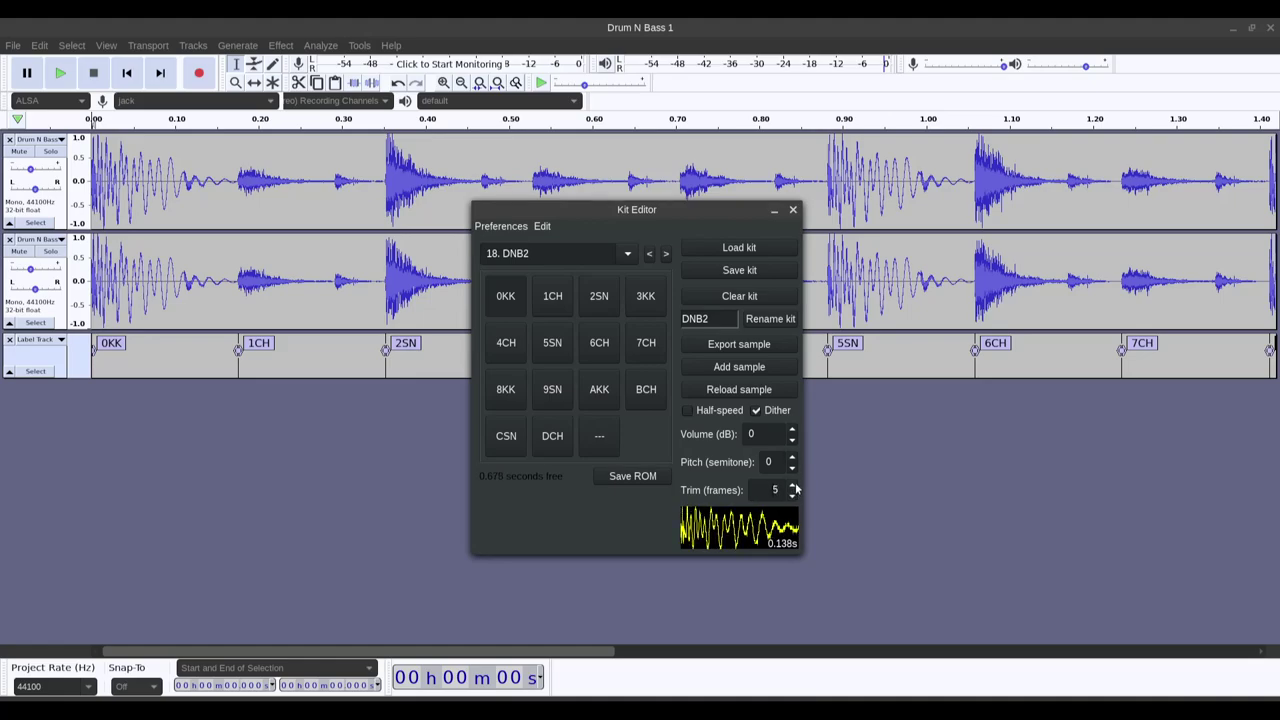
Set the 0KK sample's volume to 3 dB.
left_click(793, 430)
left_click(793, 430)
left_click(793, 430)
left_click(793, 430)
left_click(793, 430)
left_click(793, 430)
left_click(793, 430)
left_click(793, 442)
left_click(793, 442)
left_click(793, 442)
left_click(793, 442)
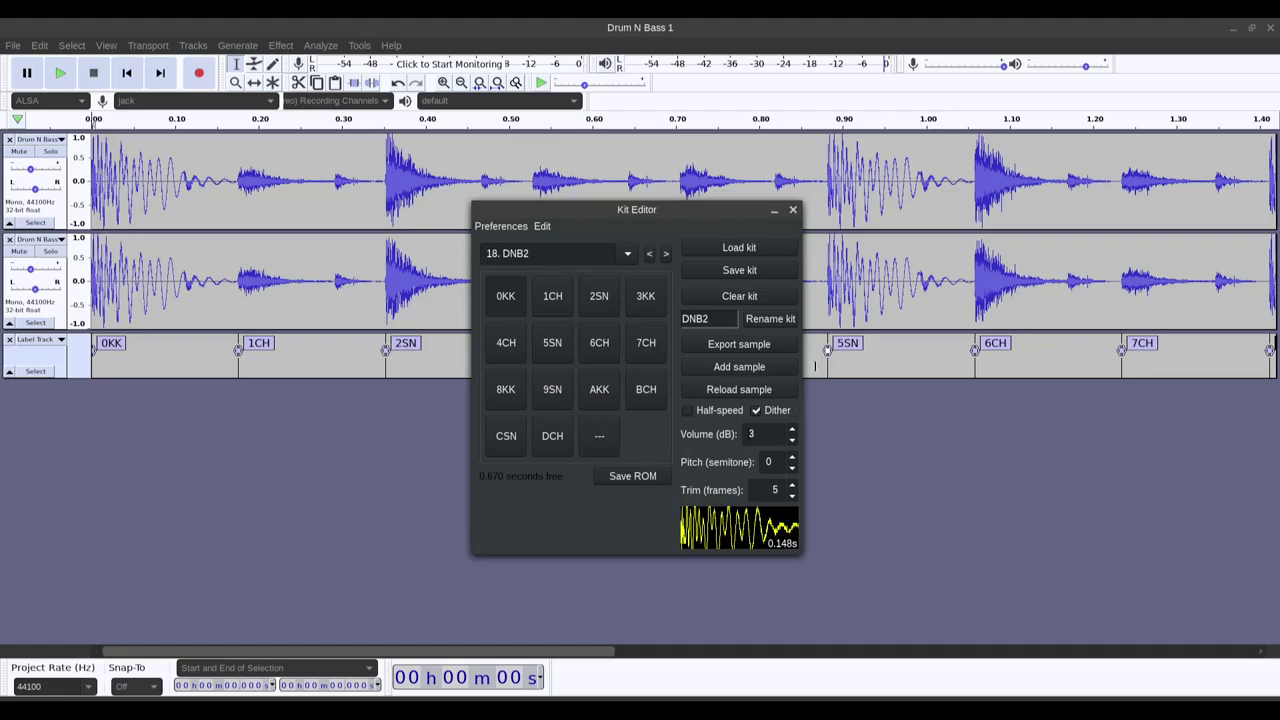
Set the volume of the 1CH sample to 4 dB.
left_click(557, 297)
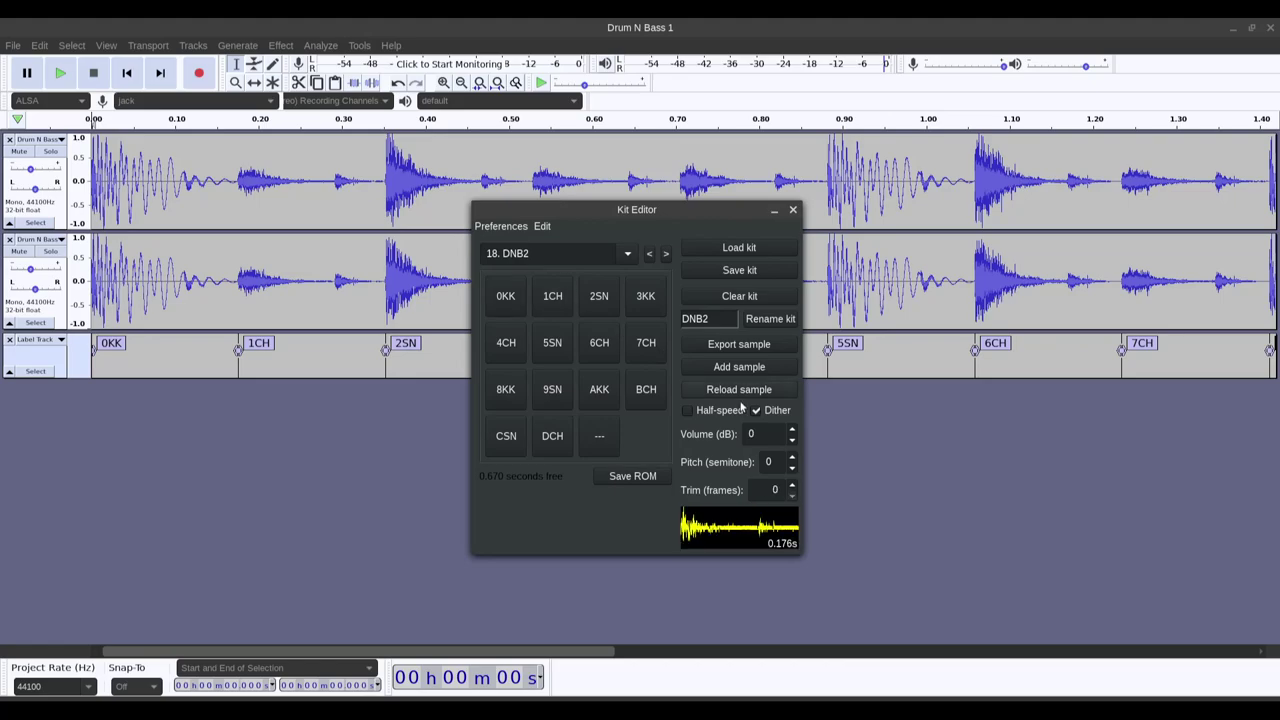
left_click(792, 431)
left_click(792, 431)
left_click(792, 431)
left_click(792, 431)
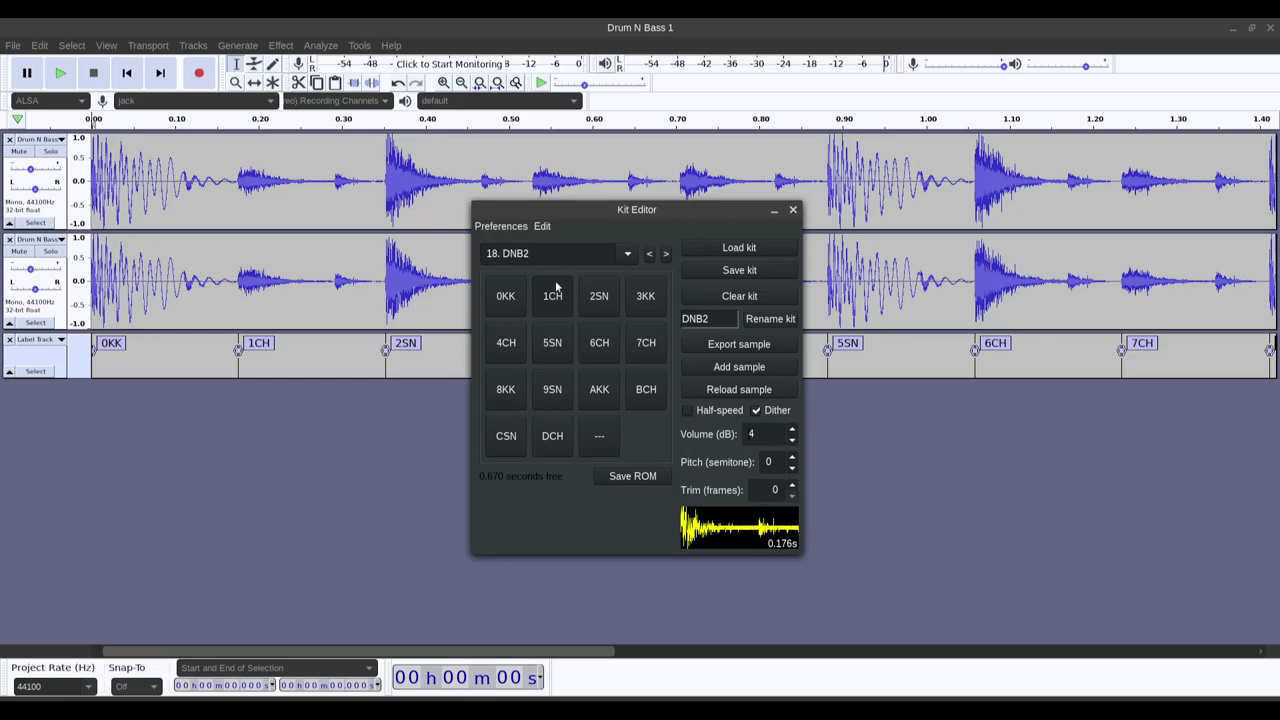
Set the volume of the 2SN sample to 2 dB.
left_click(599, 300)
left_click(793, 432)
left_click(793, 432)
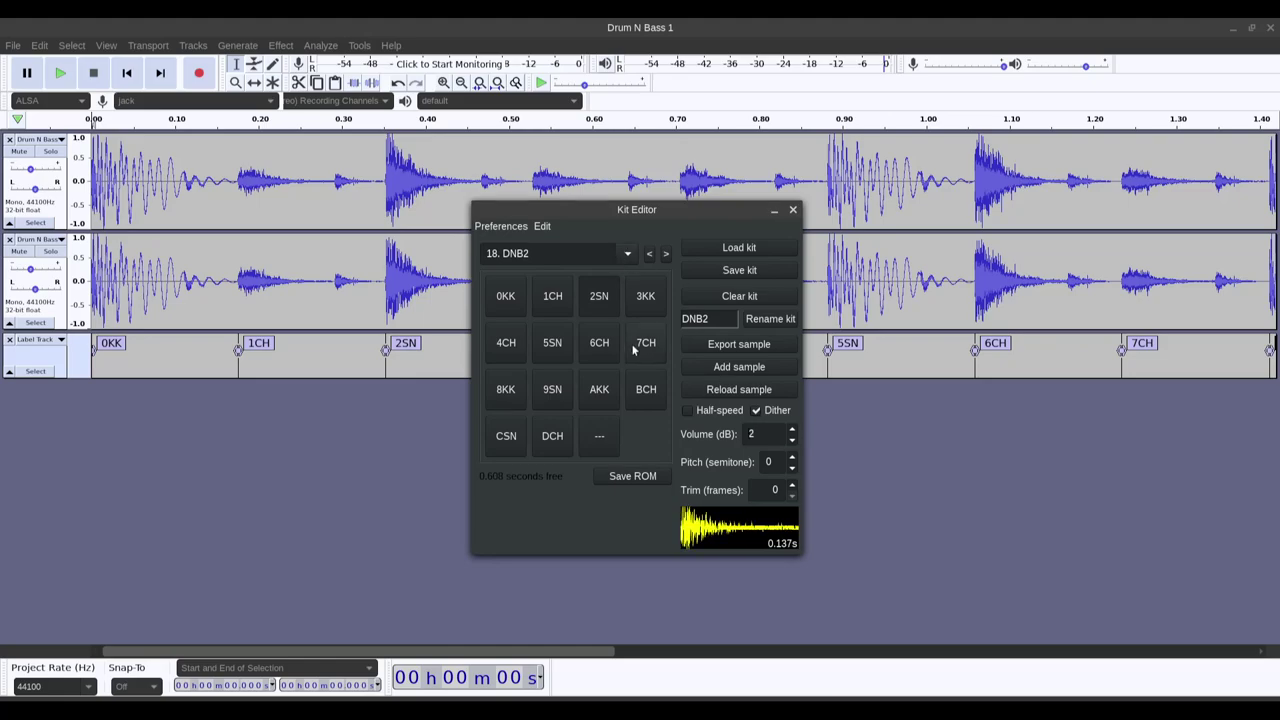
Play the 3KK sample and rename it to 3CH.
left_click(655, 288)
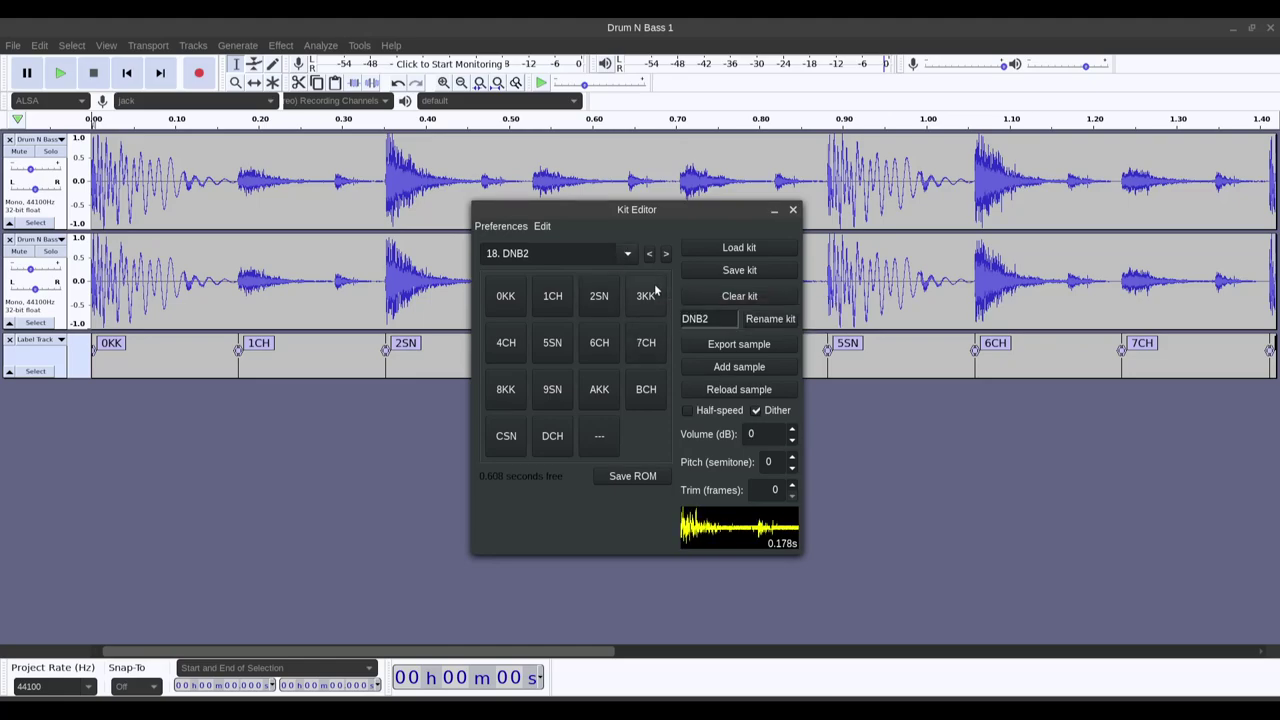
right_click(652, 293)
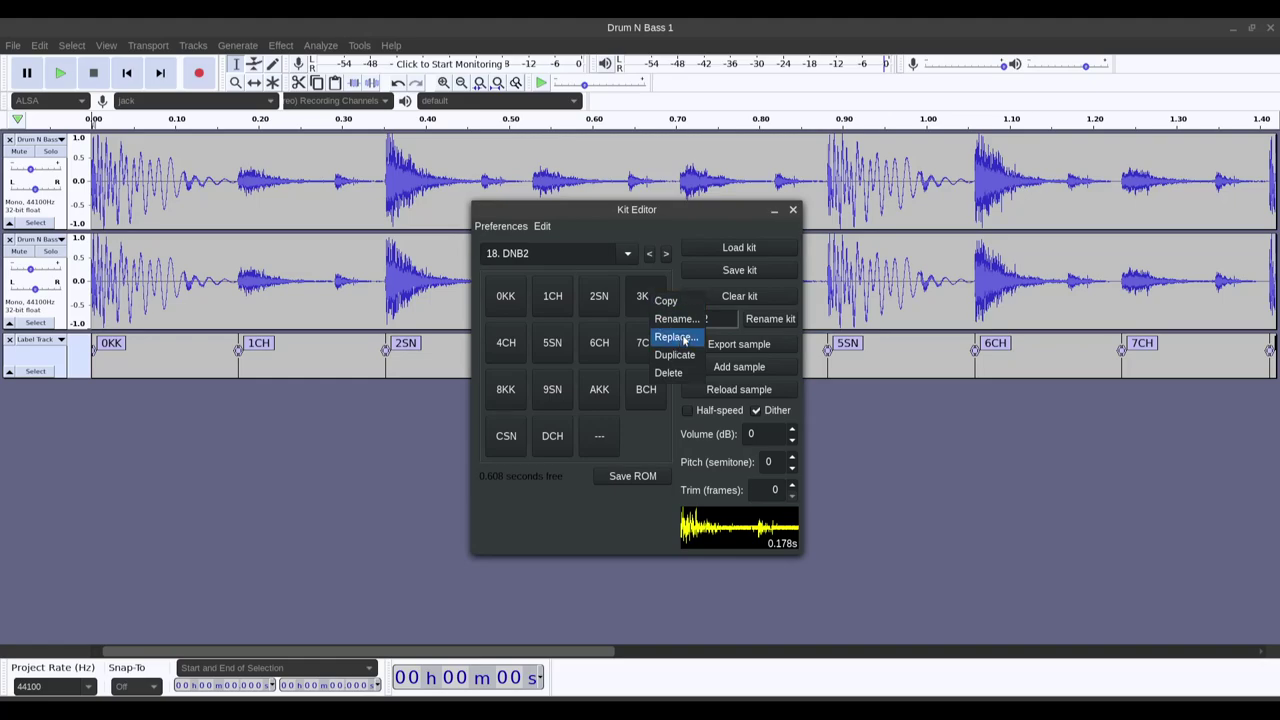
left_click(684, 319)
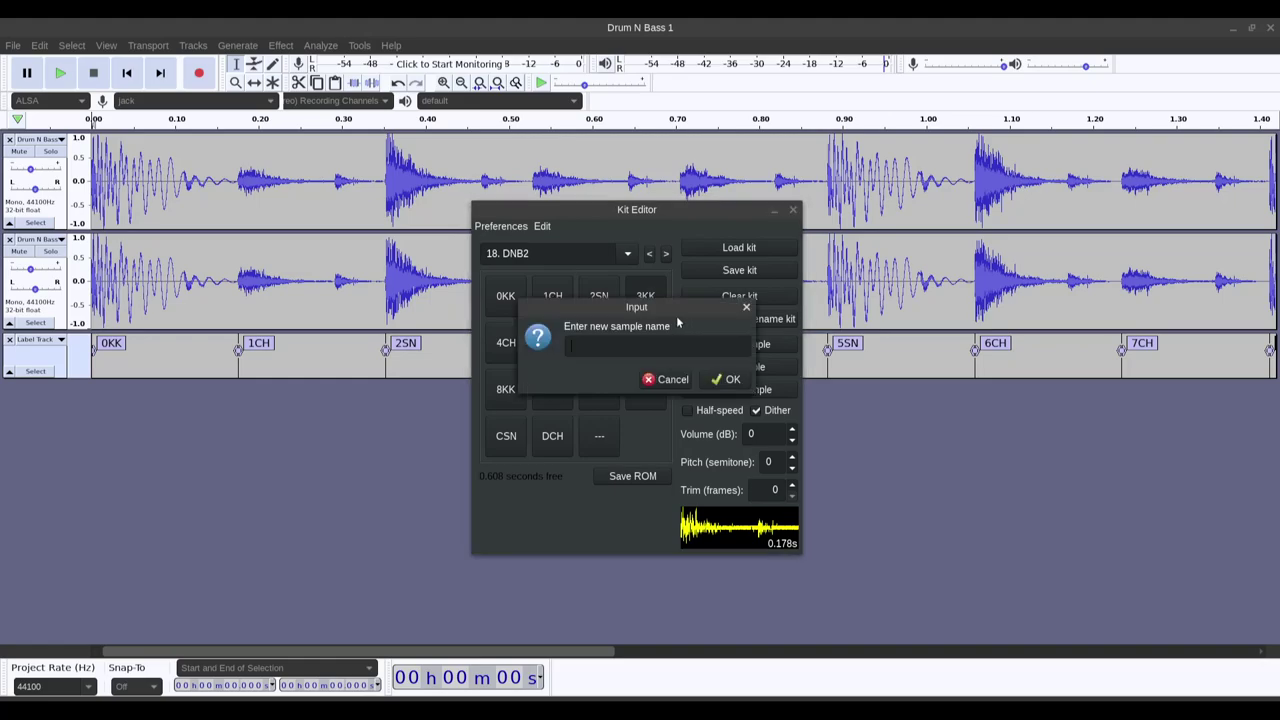
type("3CH")
left_click(728, 380)
Play the 2SN and 1CH samples for comparison and set the 4CH sample's volume to 3 dB.
left_click(604, 305)
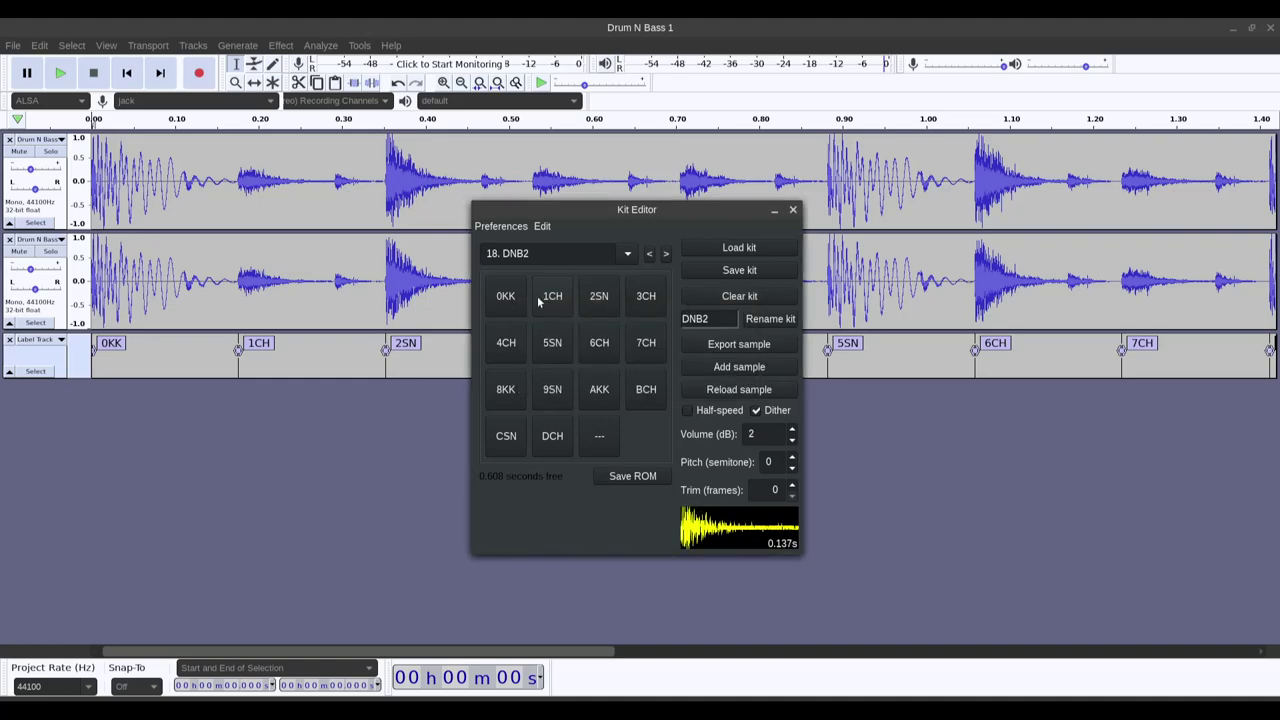
left_click(555, 302)
left_click(510, 342)
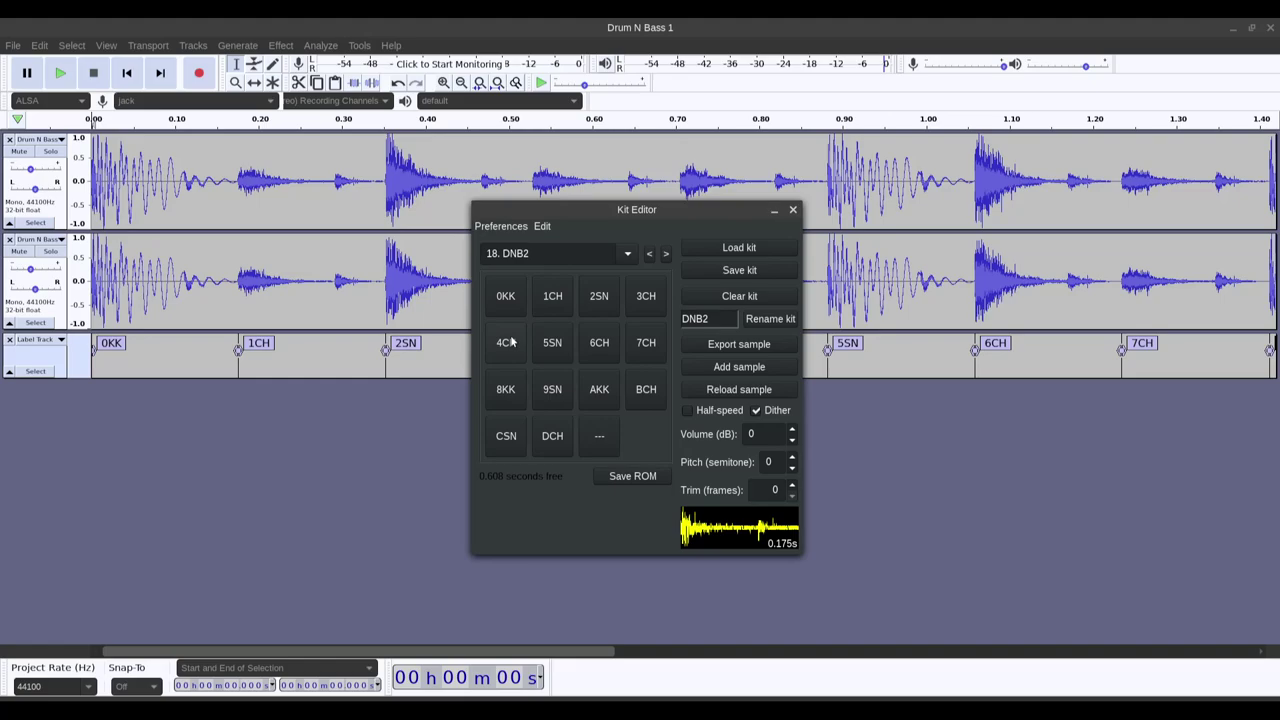
left_click(793, 430)
left_click(793, 430)
left_click(793, 430)
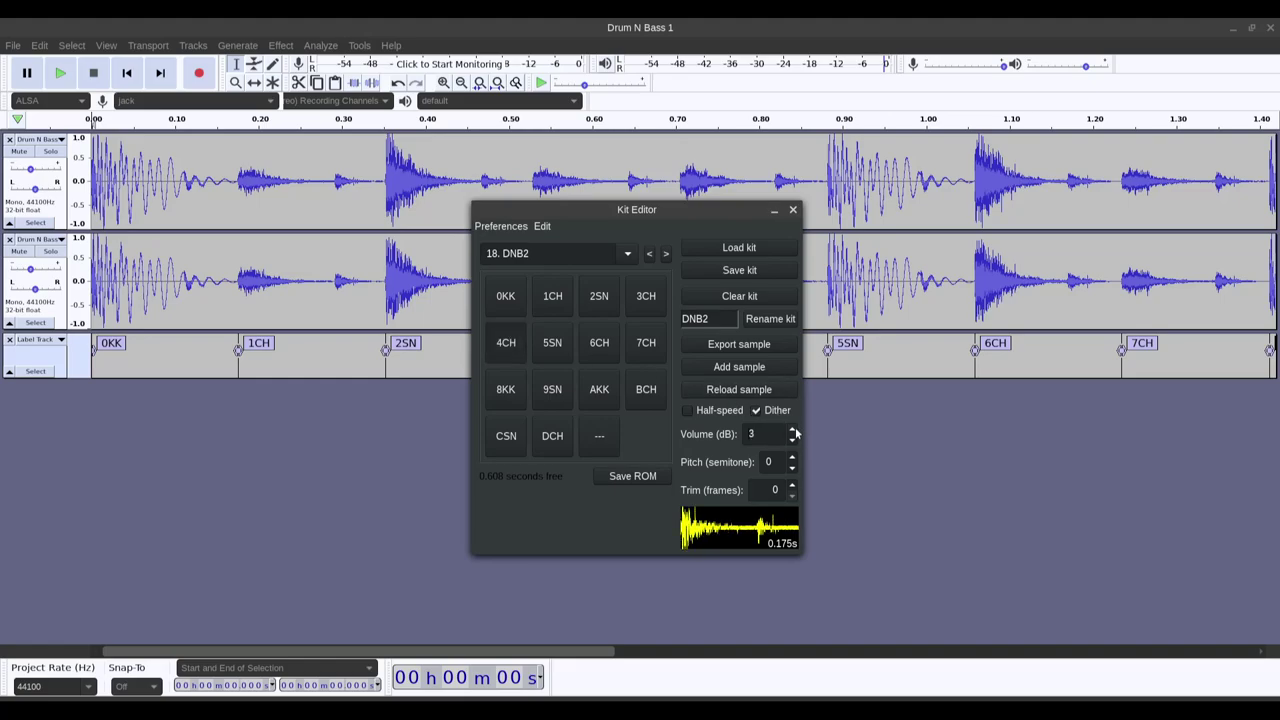
Play the 5SN sample and rename it to 5KK.
left_click(553, 345)
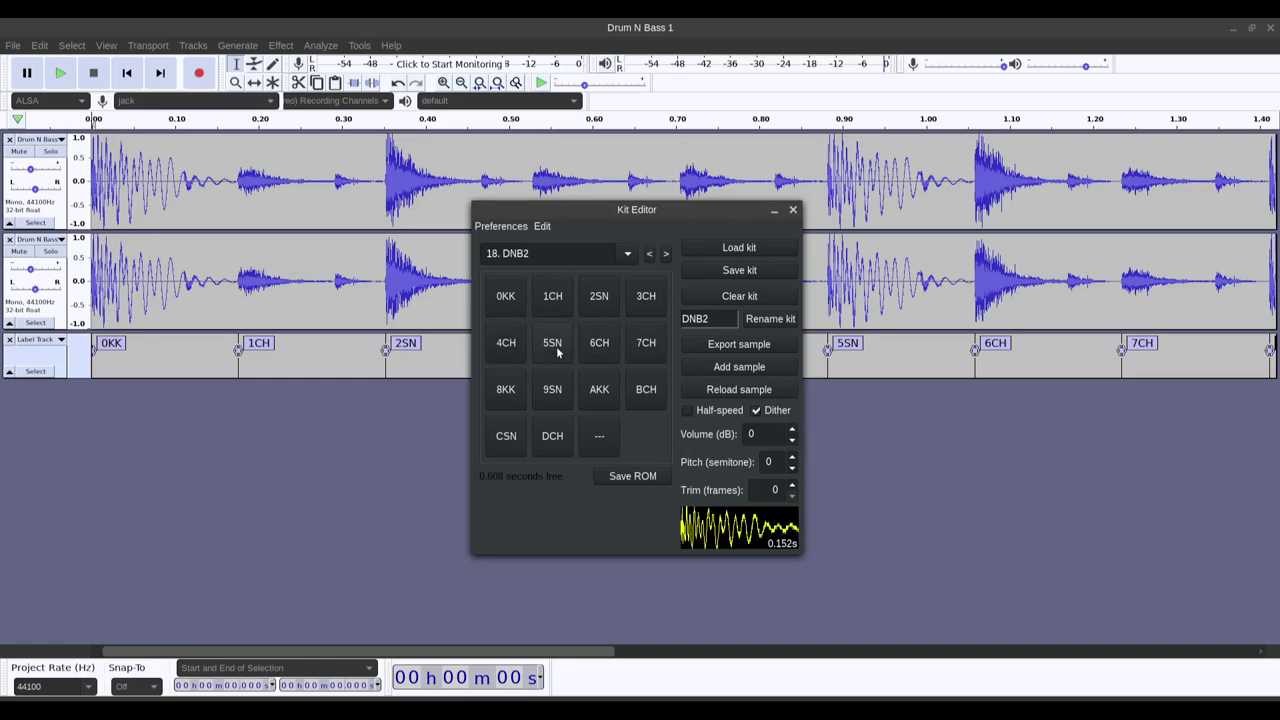
right_click(557, 352)
left_click(588, 375)
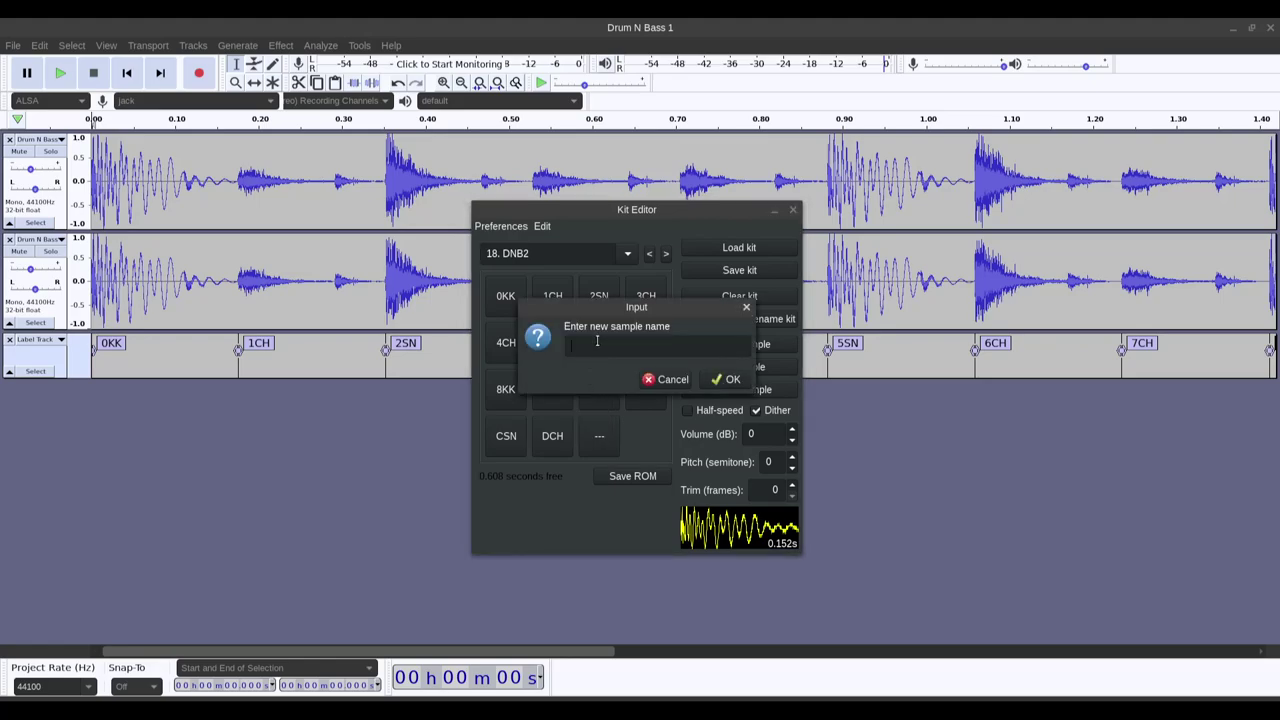
type("5KK")
left_click(728, 380)
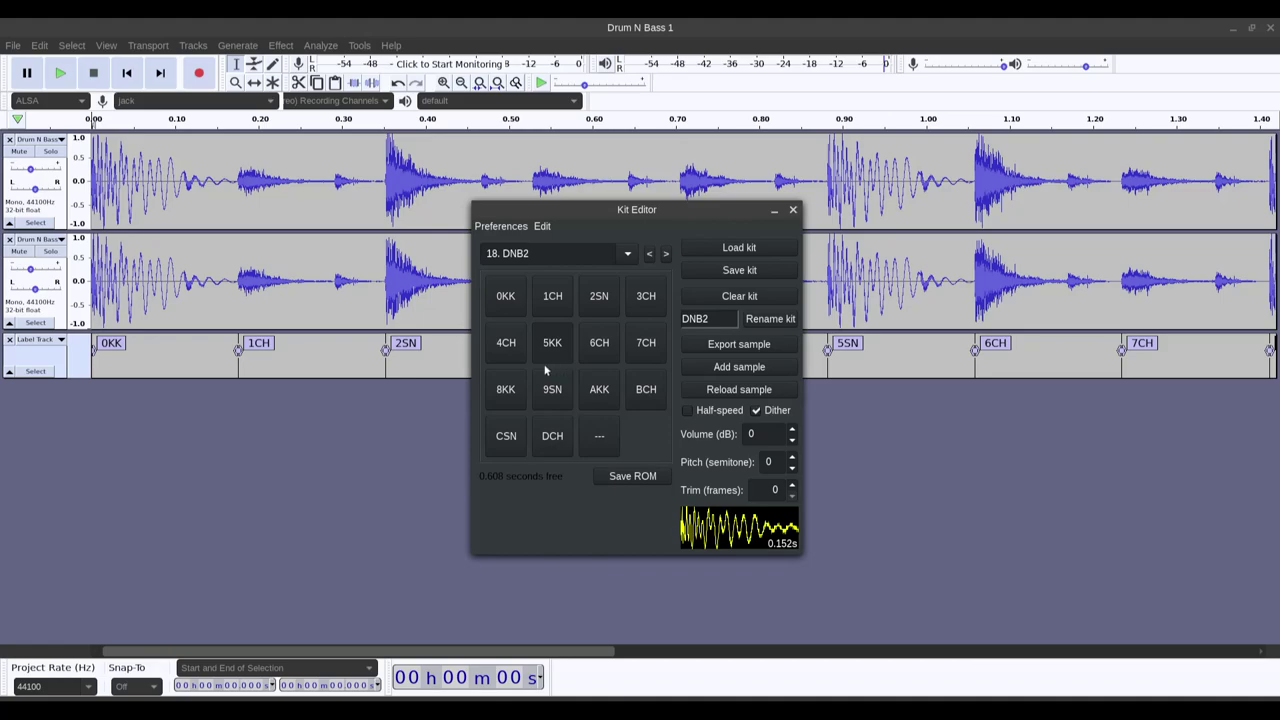
Set the 5KK sample's volume to 5 dB.
left_click(793, 429)
left_click(793, 429)
left_click(793, 429)
left_click(793, 429)
left_click(793, 429)
left_click(793, 429)
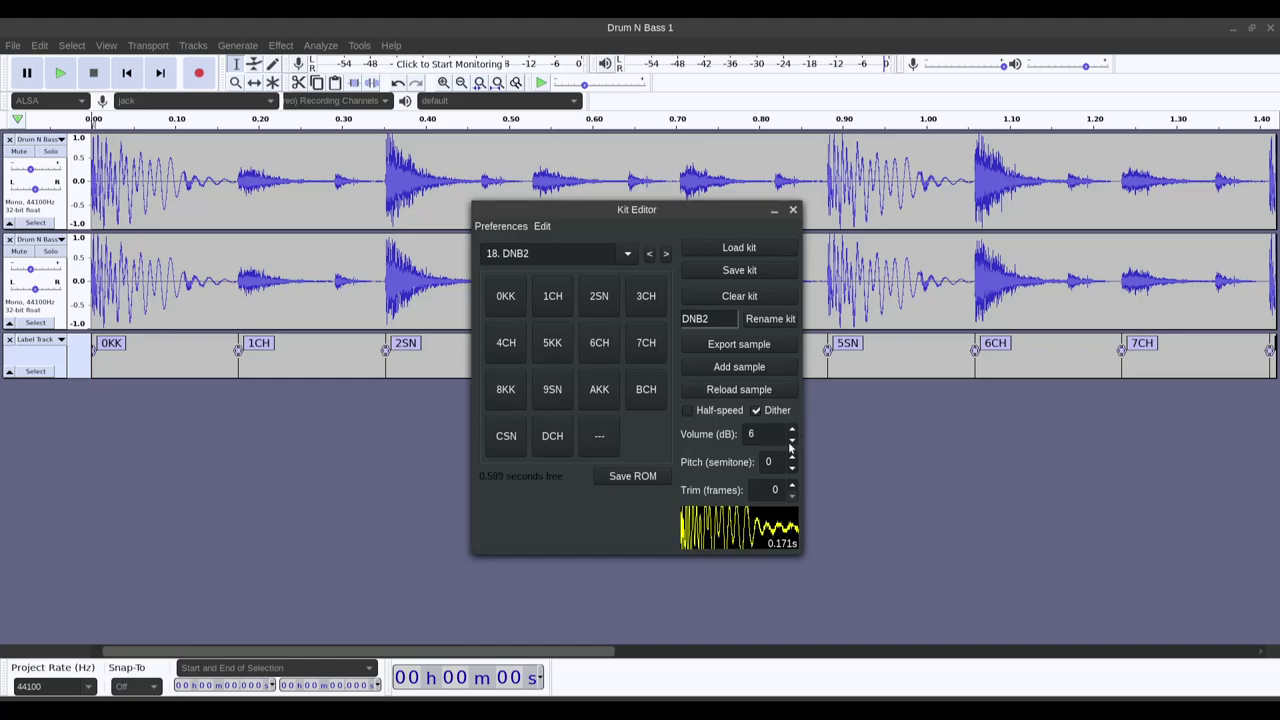
left_click(793, 442)
Raise the volume of the 6CH sample.
left_click(598, 343)
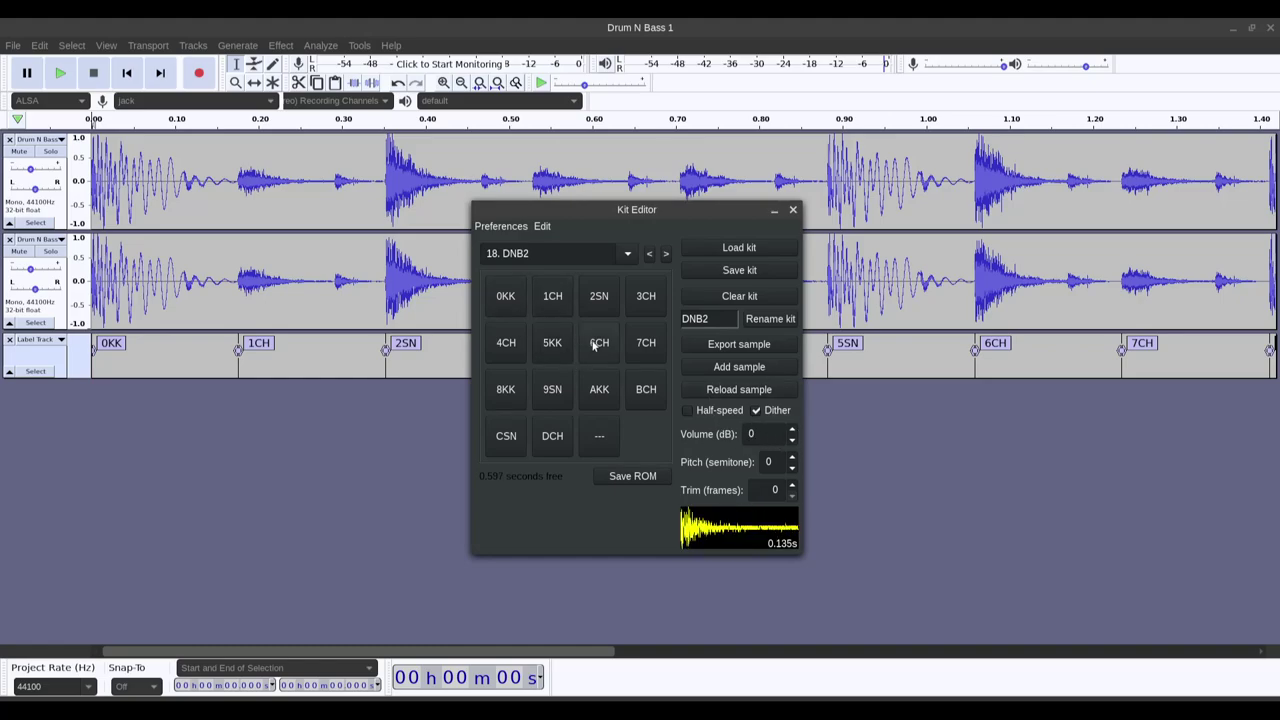
left_click(793, 429)
left_click(793, 429)
left_click(793, 429)
left_click(793, 429)
left_click(793, 429)
Play the 7CH and 8KK samples for comparison and rename the 6CH sample to 6SN.
left_click(646, 343)
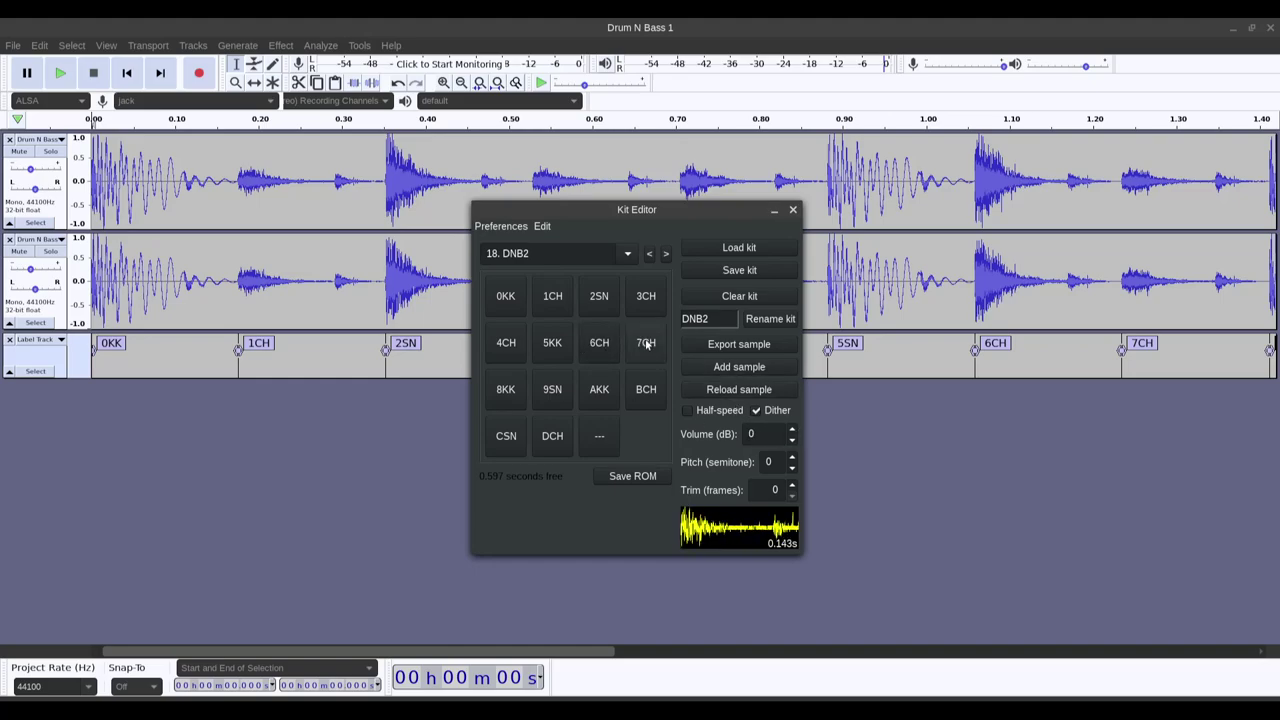
left_click(506, 389)
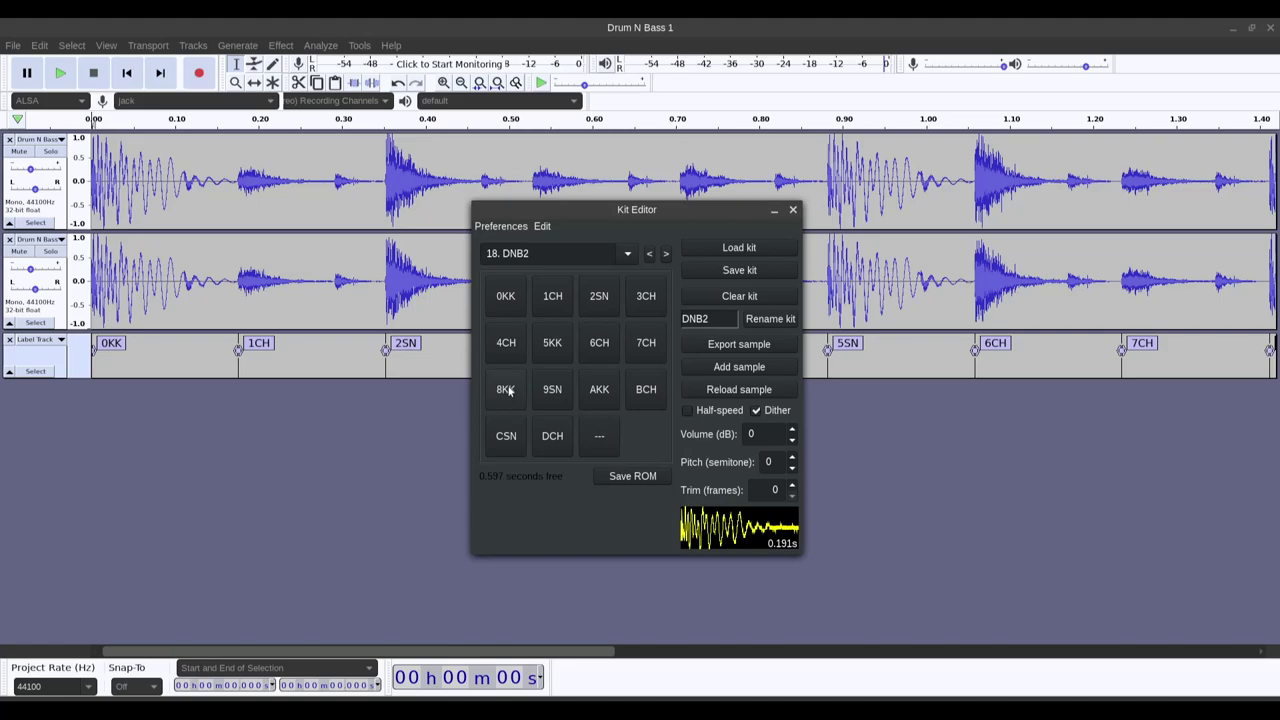
left_click(600, 345)
right_click(602, 349)
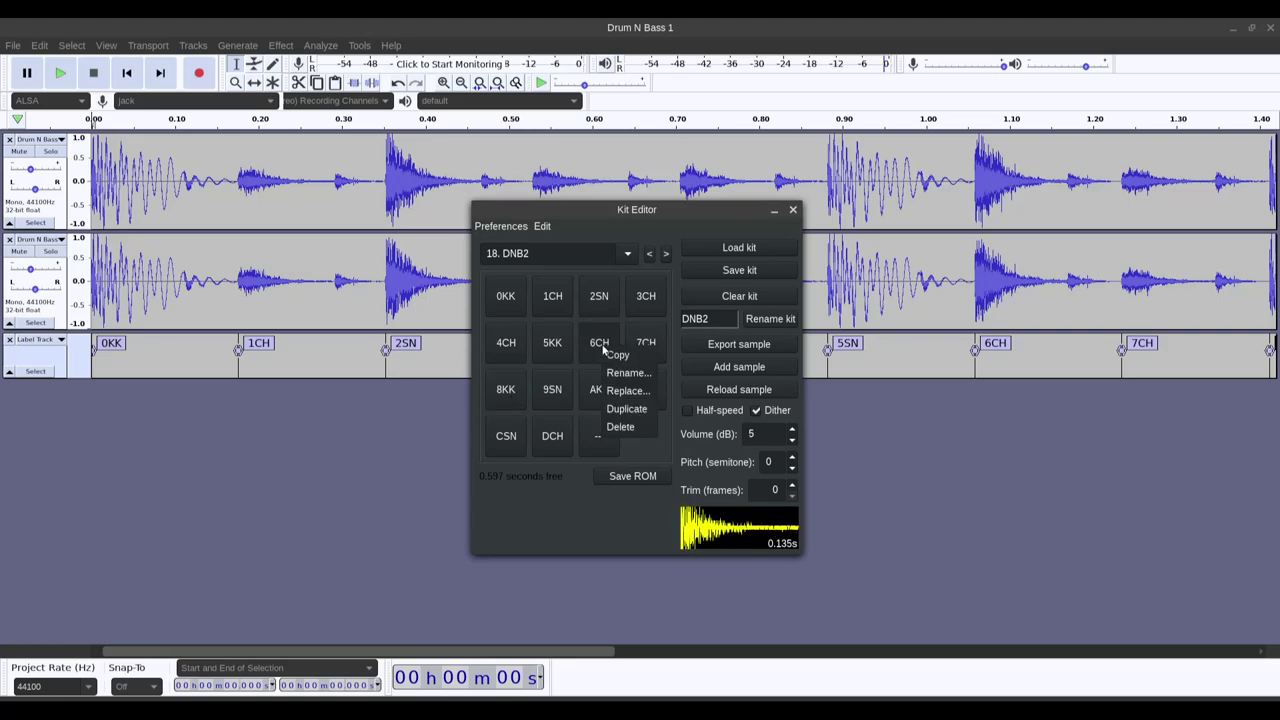
left_click(622, 375)
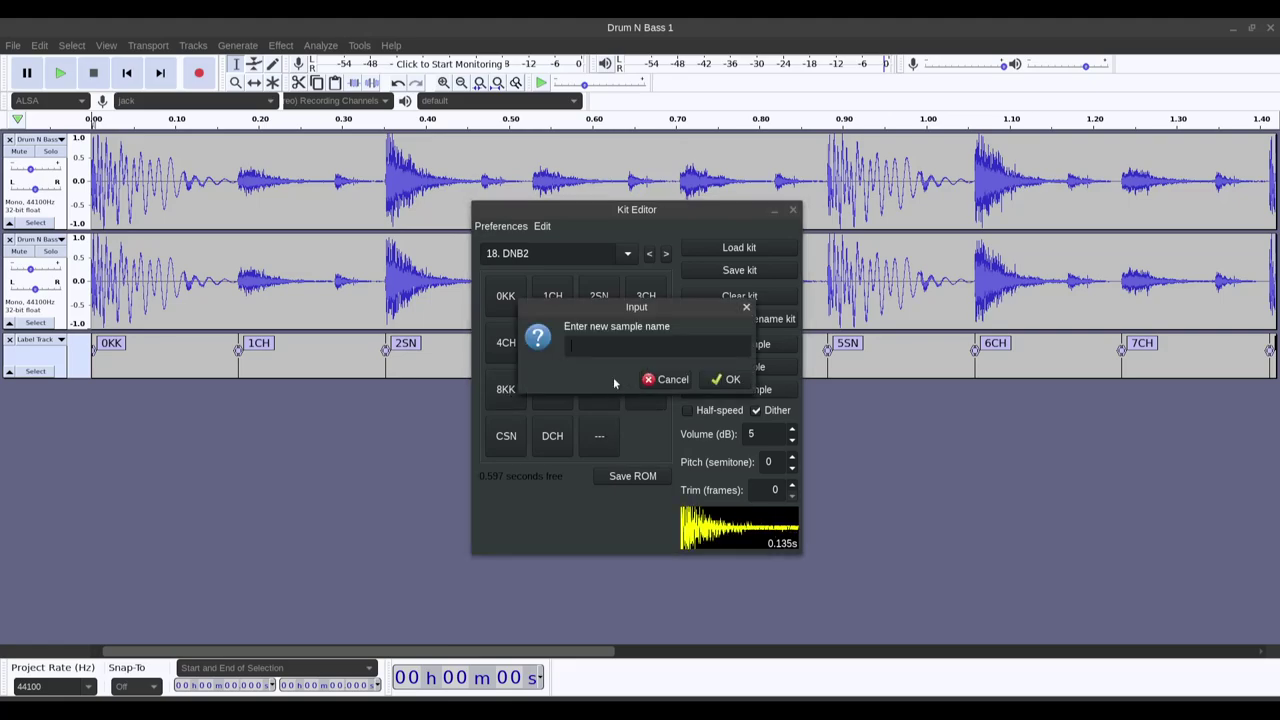
type("6SN")
left_click(720, 382)
Play the 7CH sample and set the 8KK sample's volume to 4 dB.
left_click(648, 341)
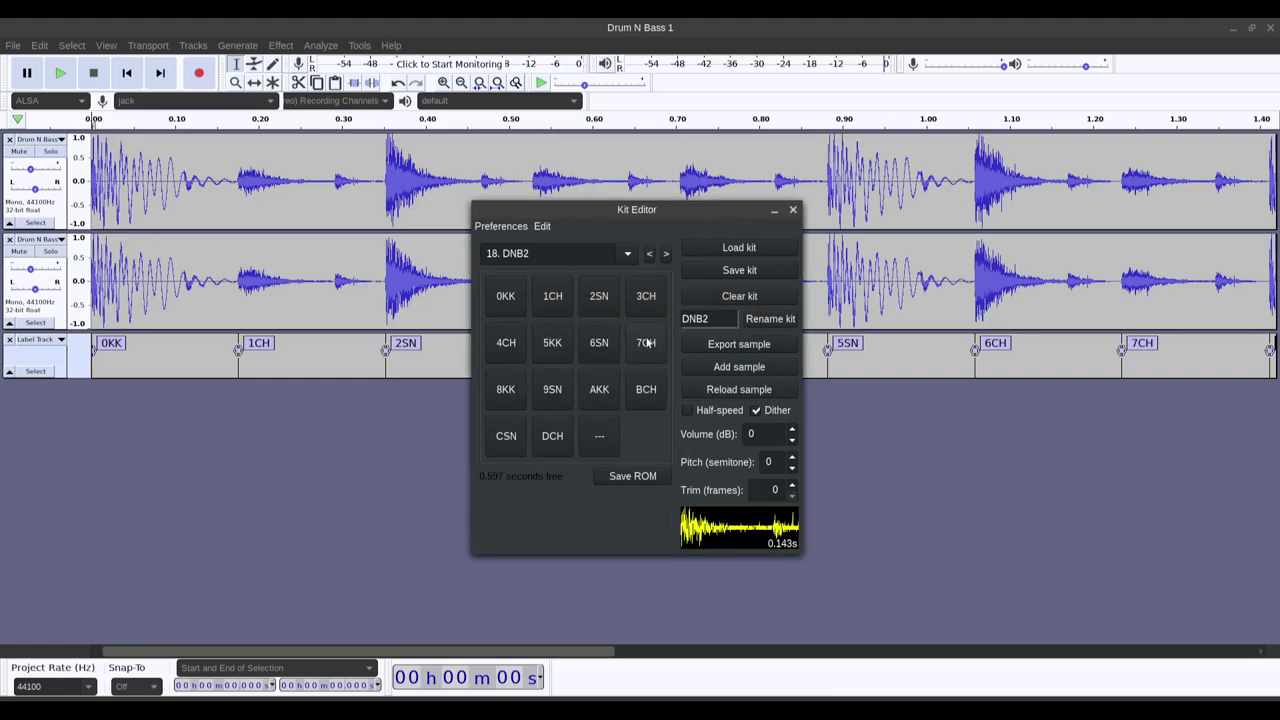
left_click(503, 390)
left_click(792, 430)
left_click(792, 430)
left_click(792, 430)
left_click(792, 430)
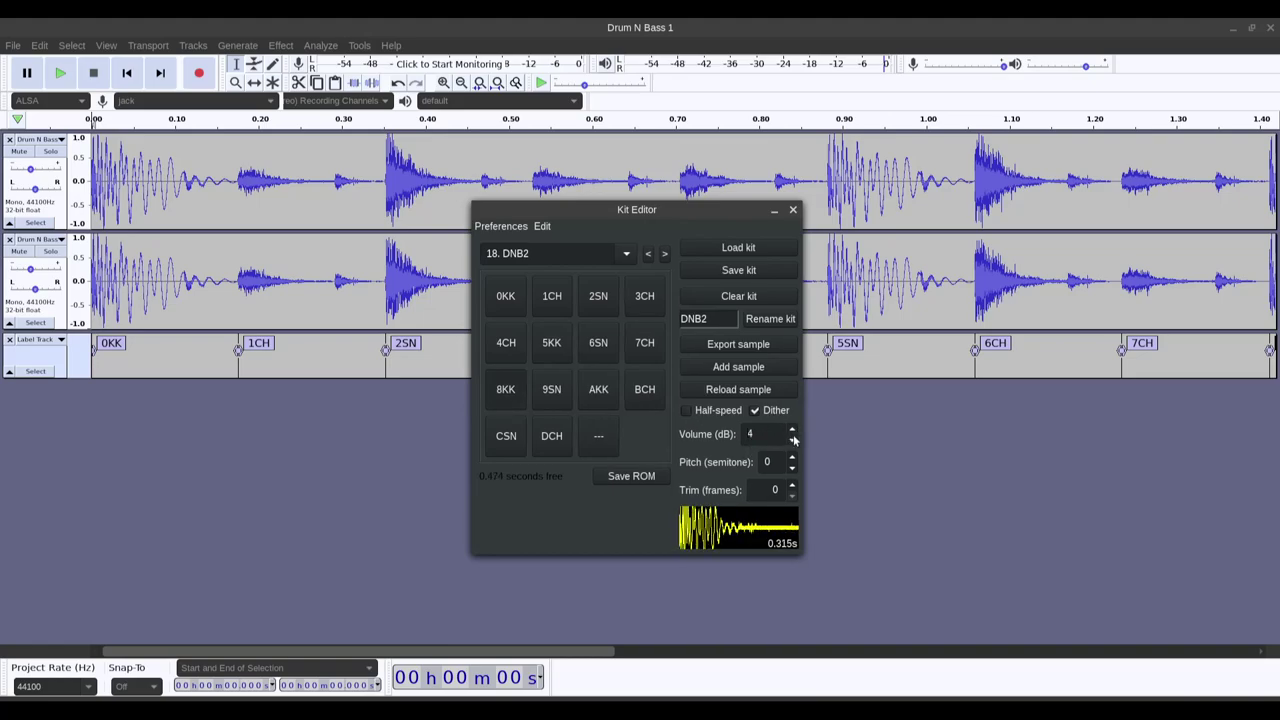
Set the 8KK sample's trim to 16 frames and compare it by ear with the 0KK sample.
left_click(793, 487)
left_click(793, 487)
left_click(793, 487)
left_click(793, 487)
left_click(793, 487)
left_click(793, 487)
left_click(793, 487)
left_click(793, 487)
left_click(793, 487)
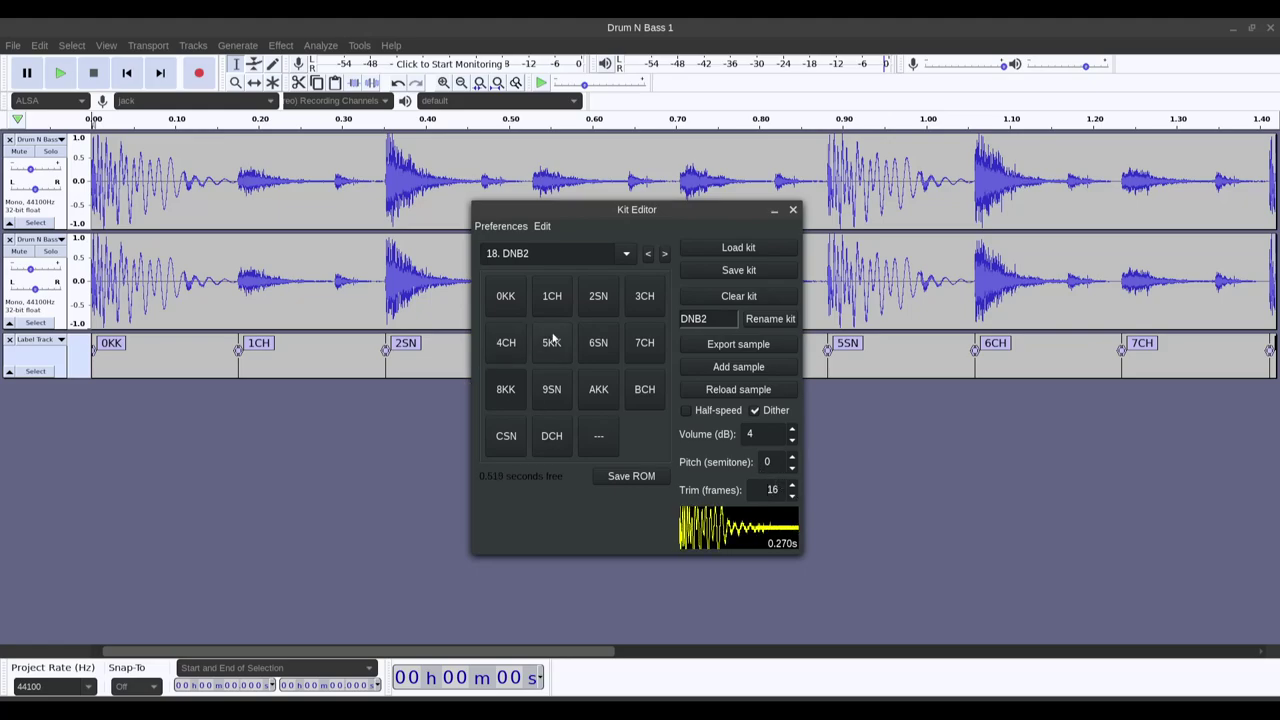
left_click(503, 295)
left_click(505, 388)
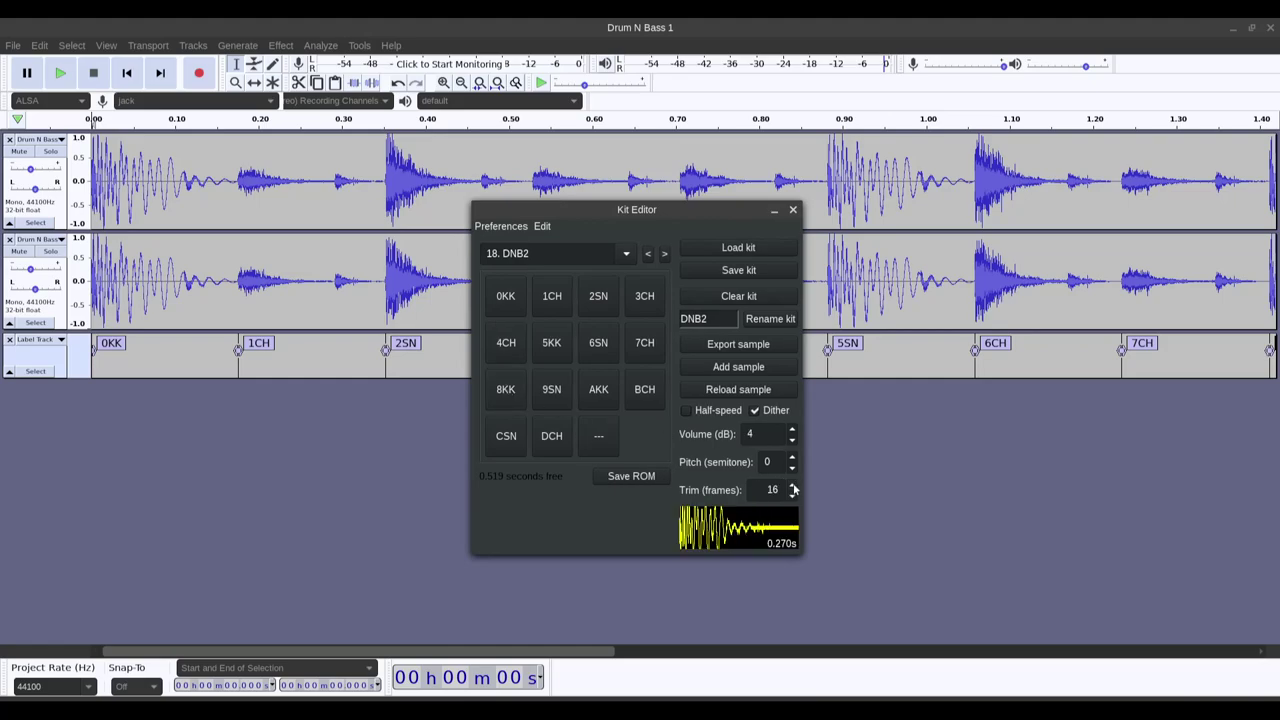
Increase the trim of the 8KK sample further to shorten its tail.
left_click(793, 486)
left_click(793, 486)
left_click(793, 486)
left_click(793, 486)
left_click(793, 486)
left_click(793, 486)
left_click(793, 486)
left_click(793, 487)
Play the 9SN sample and set its volume to 4 dB.
left_click(555, 392)
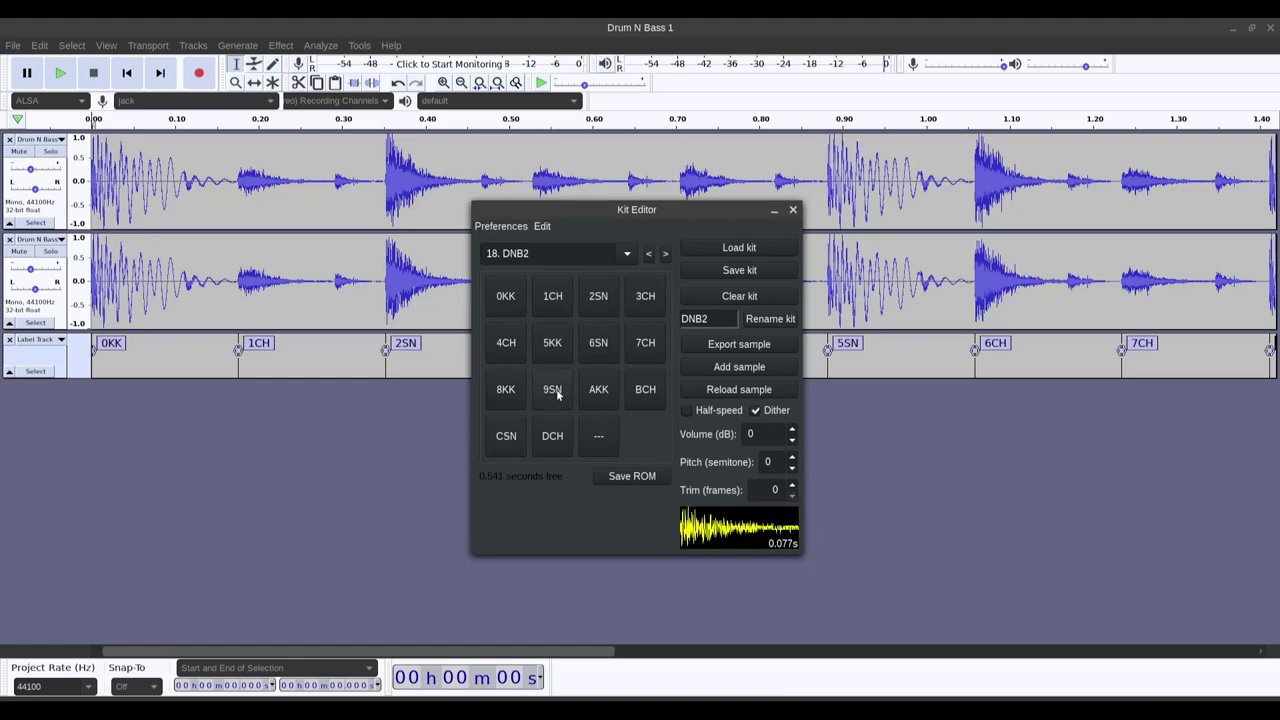
left_click(792, 429)
left_click(792, 429)
left_click(792, 429)
left_click(792, 430)
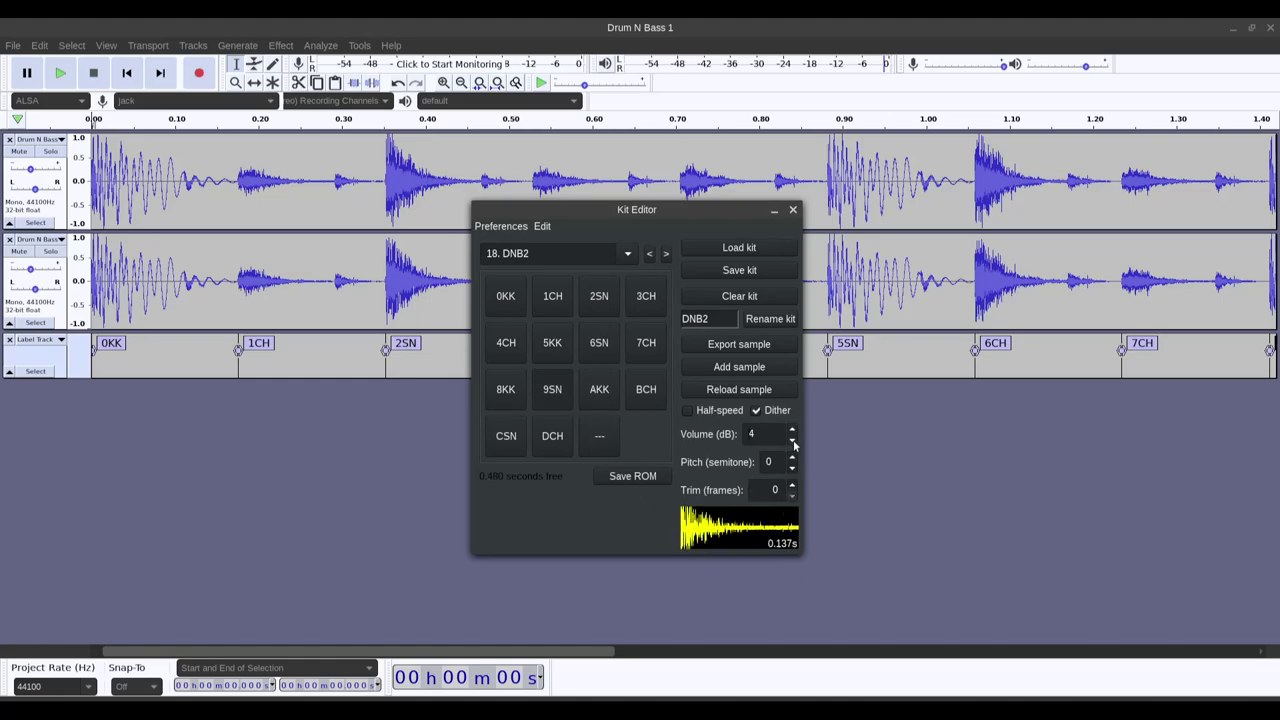
Lower the 9SN sample's volume to 0 dB and bring it up to 1 dB to compare the sample's length.
left_click(792, 444)
left_click(792, 444)
left_click(792, 444)
left_click(792, 444)
left_click(792, 444)
left_click(792, 433)
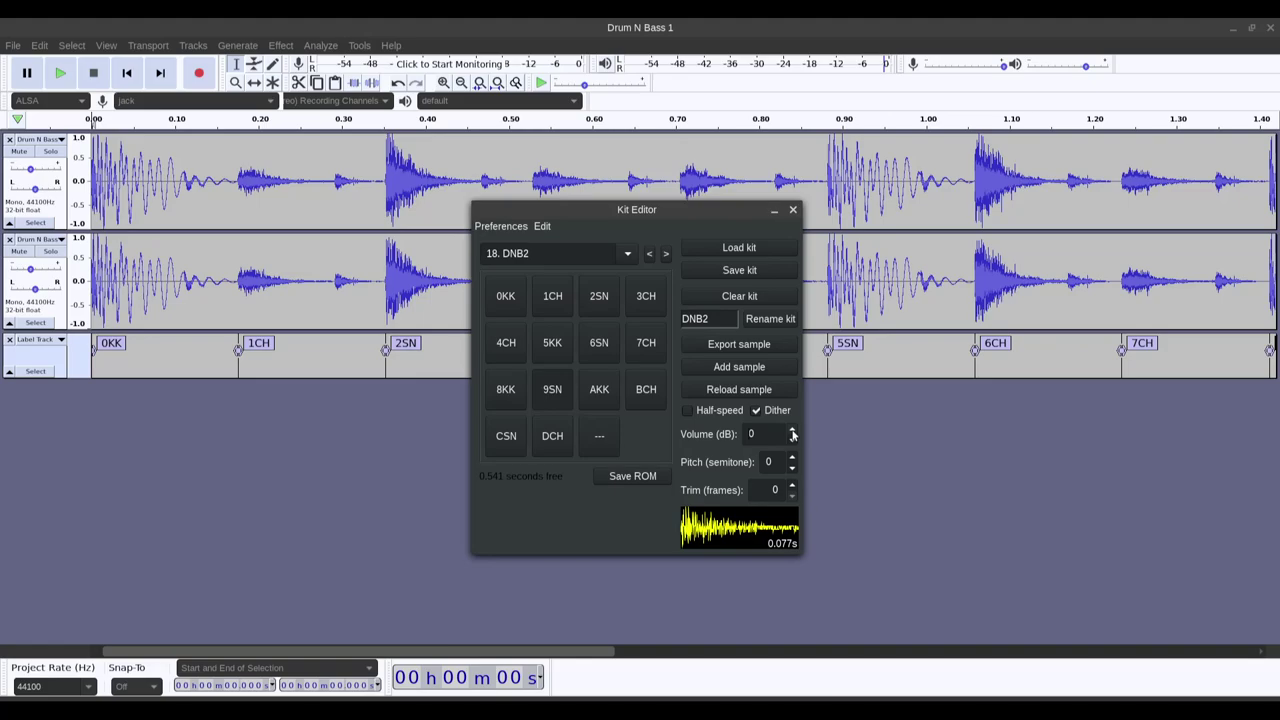
left_click(792, 433)
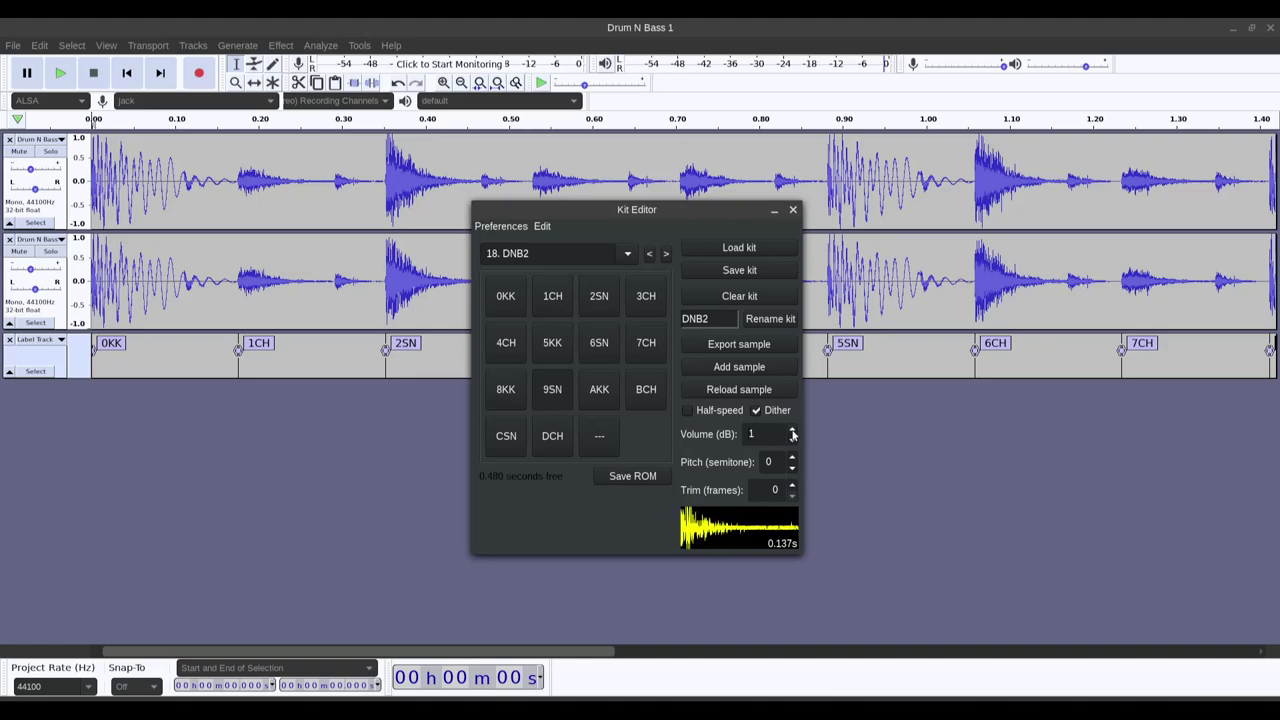
Set the 9SN sample's trim to 7 frames and its volume to 4 dB.
left_click(792, 484)
left_click(792, 484)
left_click(792, 484)
left_click(792, 484)
left_click(792, 484)
left_click(792, 484)
left_click(792, 484)
left_click(792, 431)
left_click(792, 431)
left_click(792, 433)
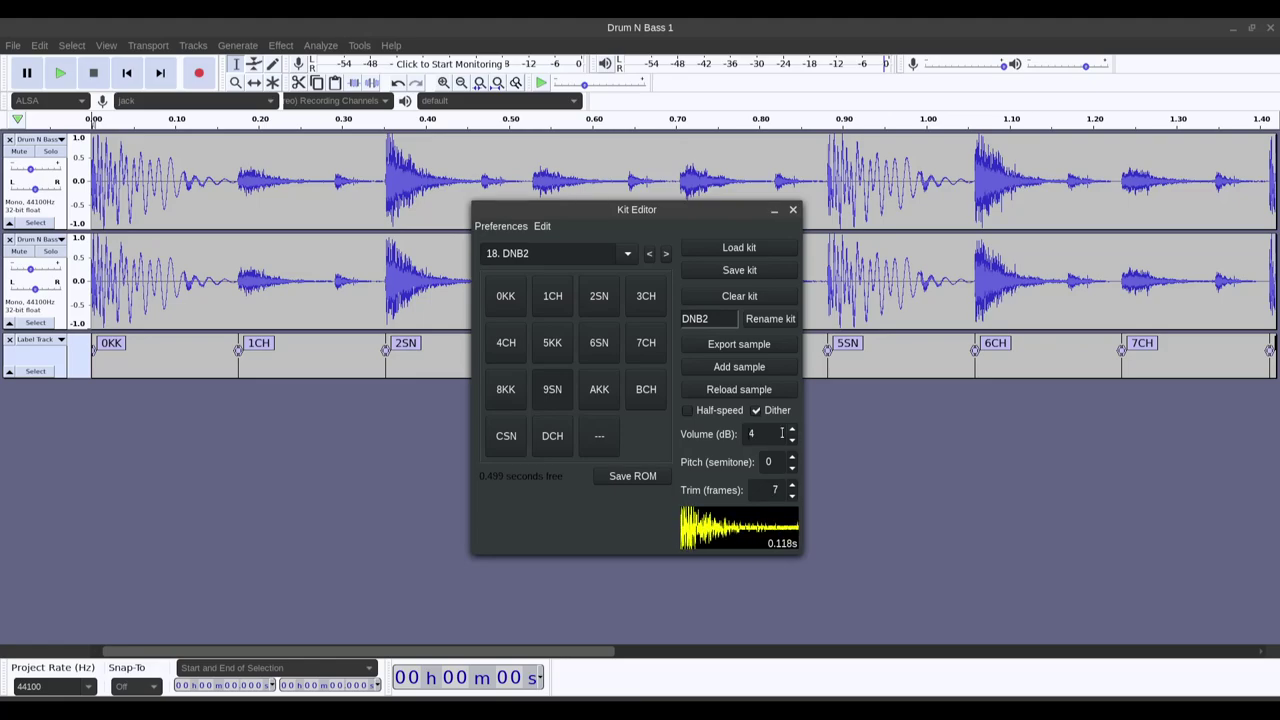
Set the AKK sample's volume to 1 dB and the BCH sample's volume to 2 dB.
left_click(593, 399)
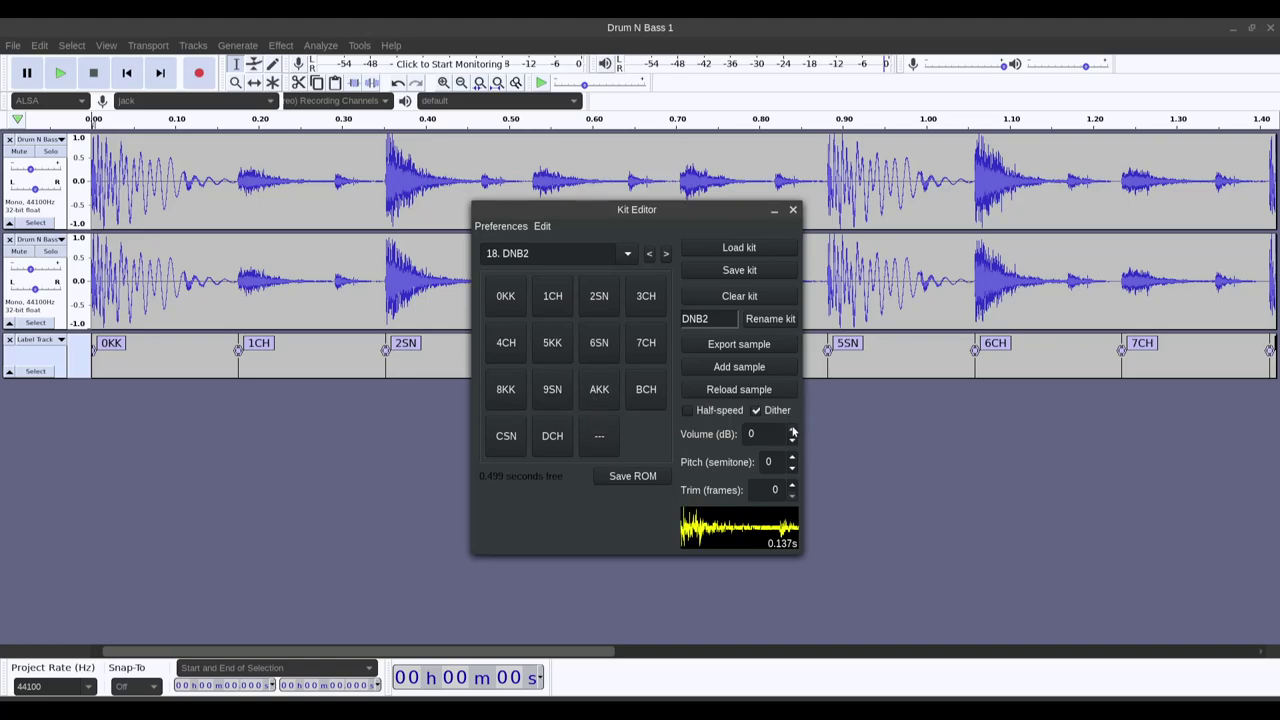
left_click(646, 390)
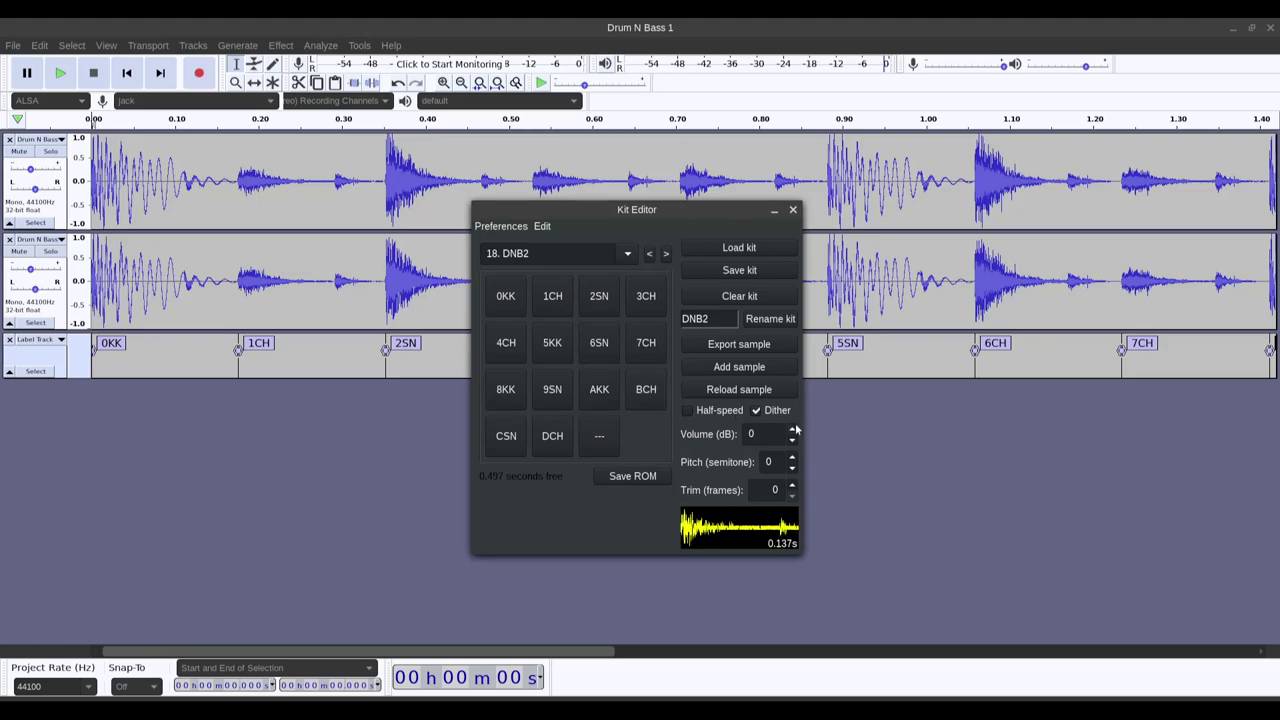
left_click(508, 436)
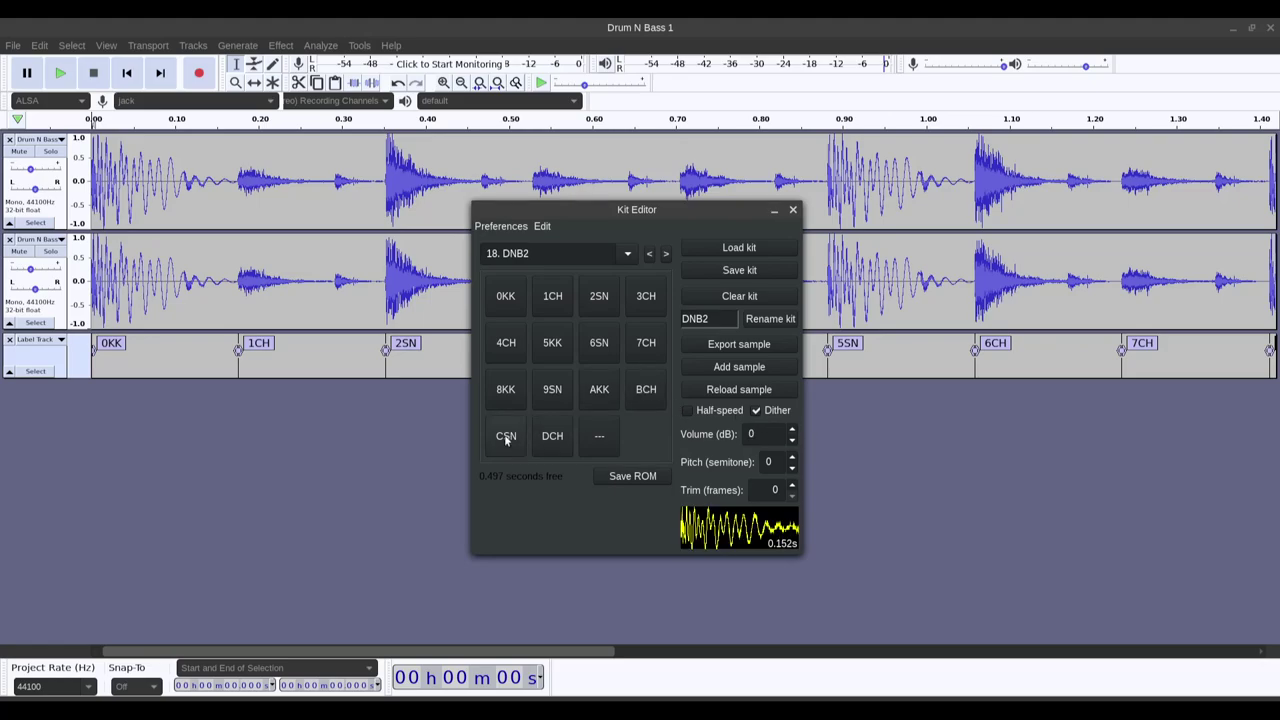
left_click(646, 390)
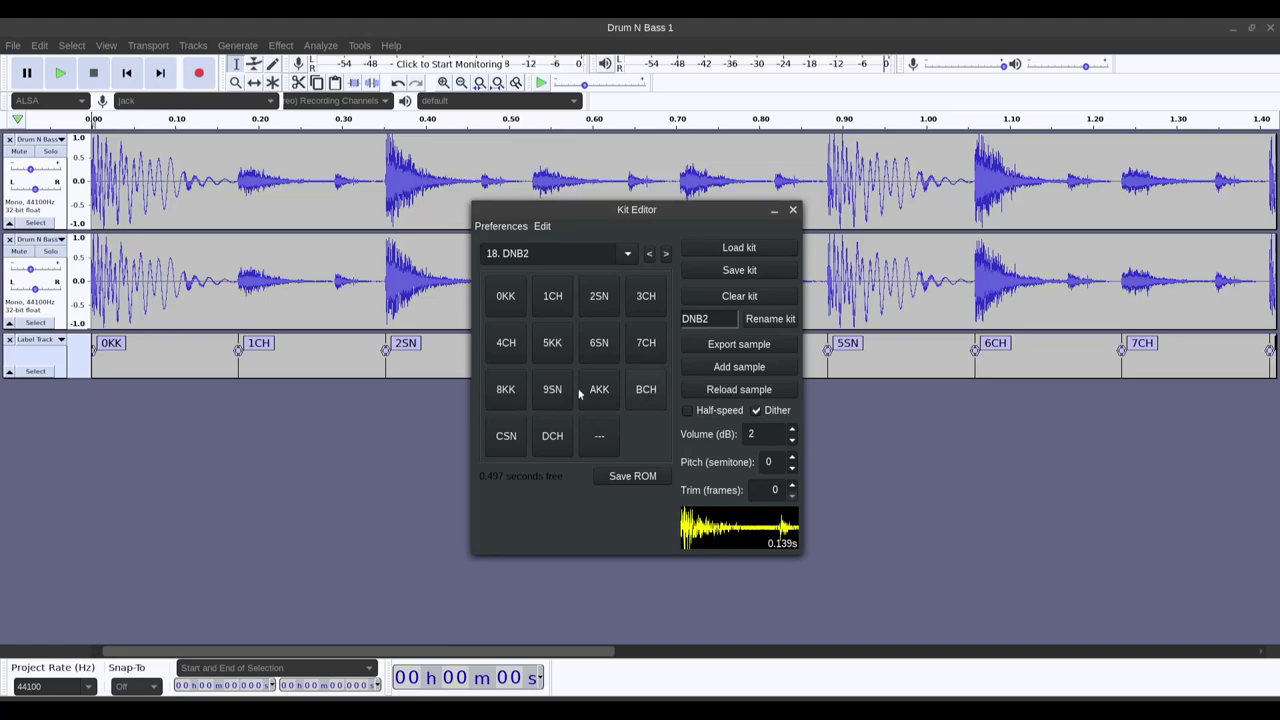
Rename the AKK sample to ACH.
right_click(595, 390)
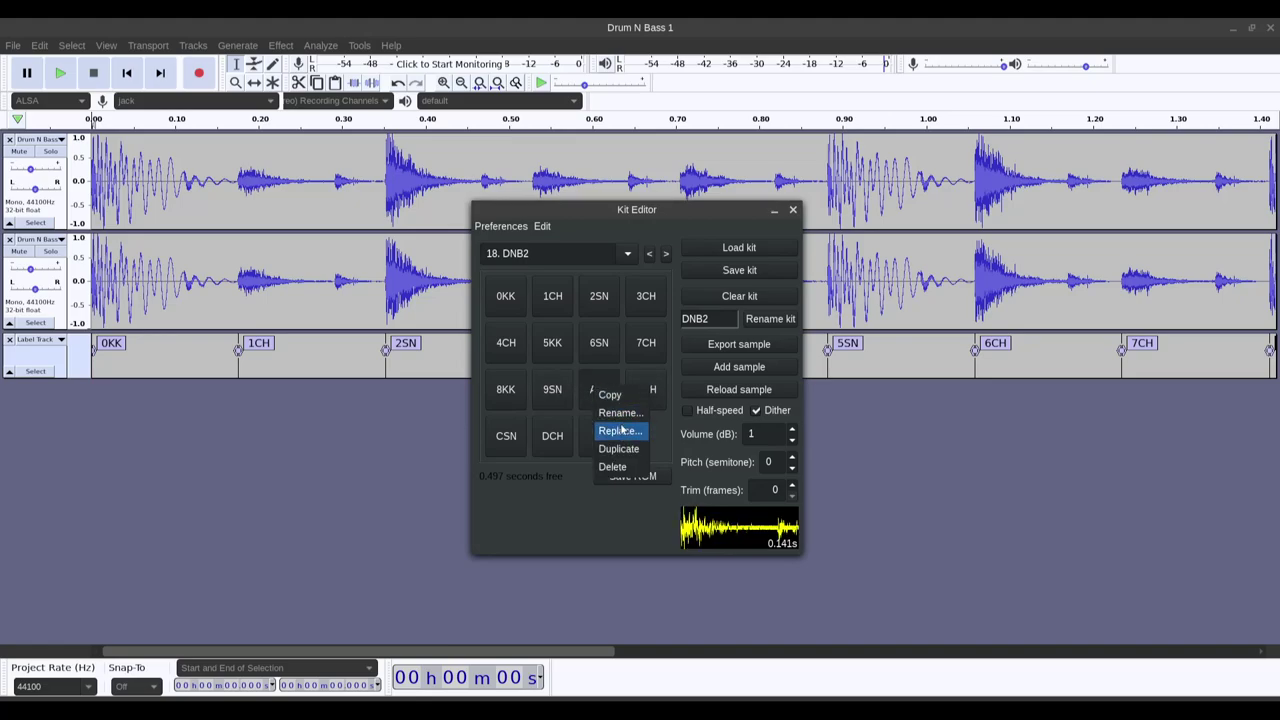
left_click(620, 412)
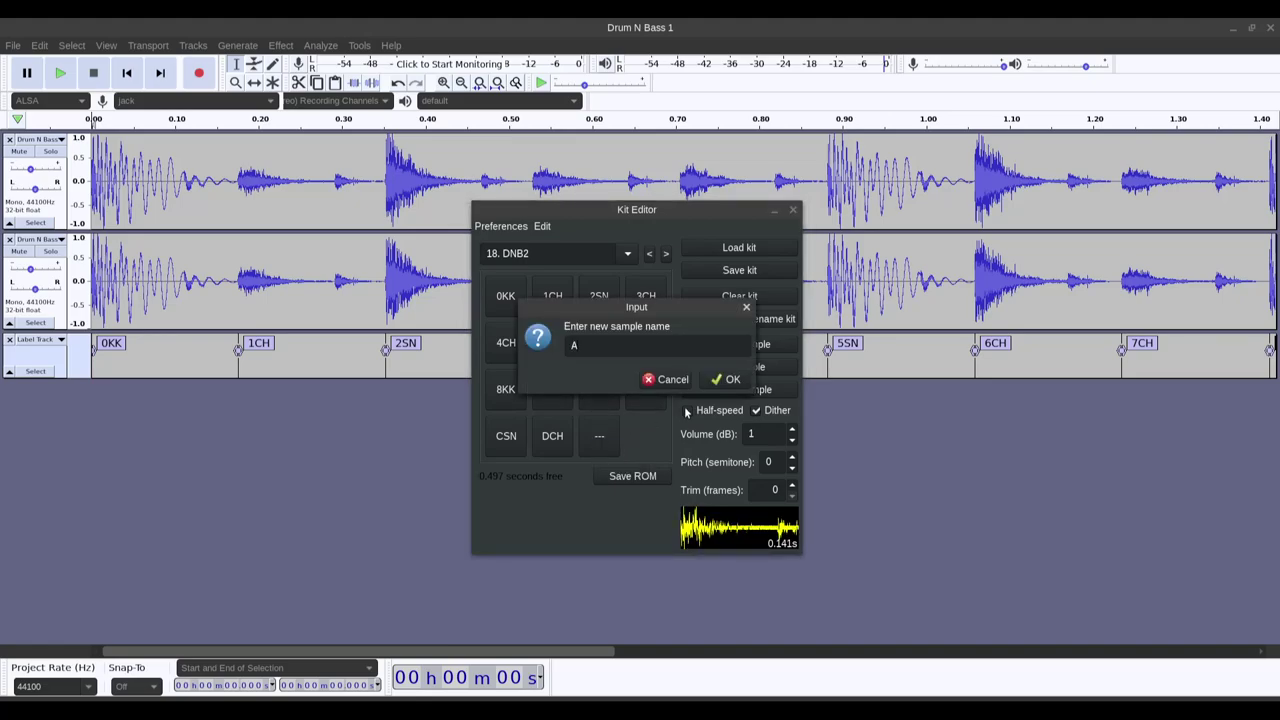
left_click(730, 379)
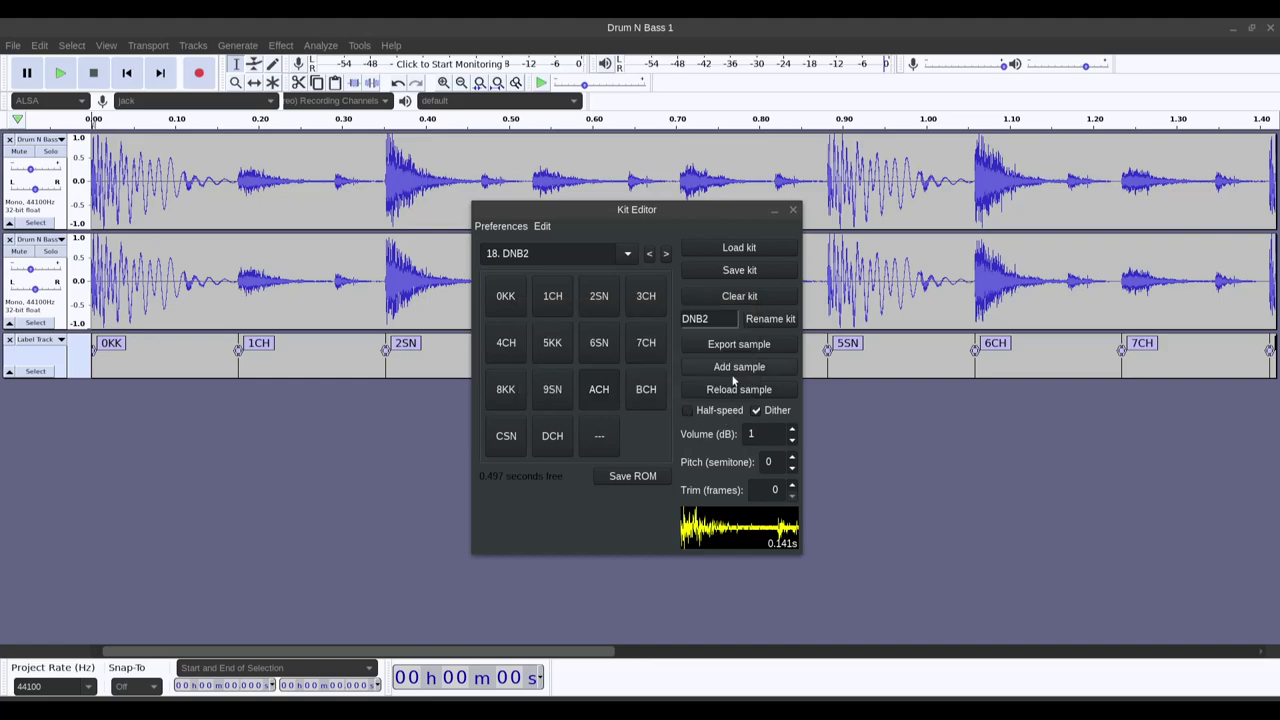
Play the BCH and CSN samples and rename CSN to CKK.
left_click(662, 389)
left_click(522, 440)
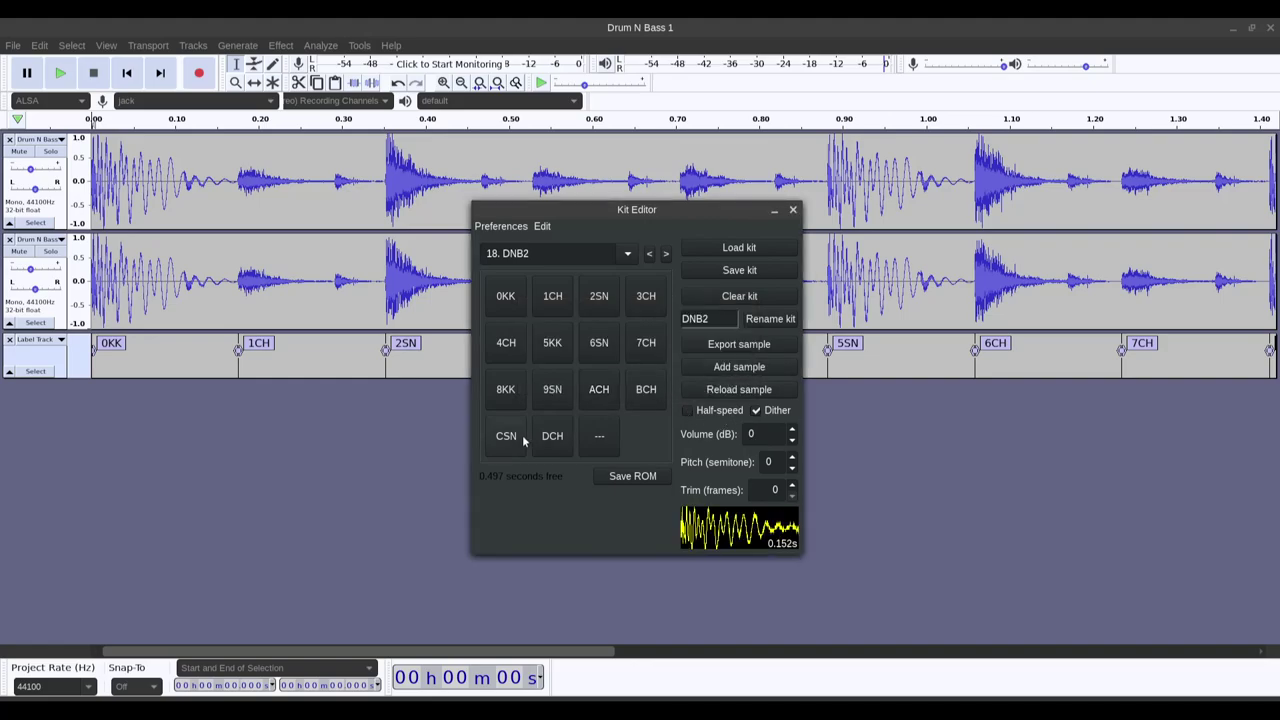
right_click(522, 435)
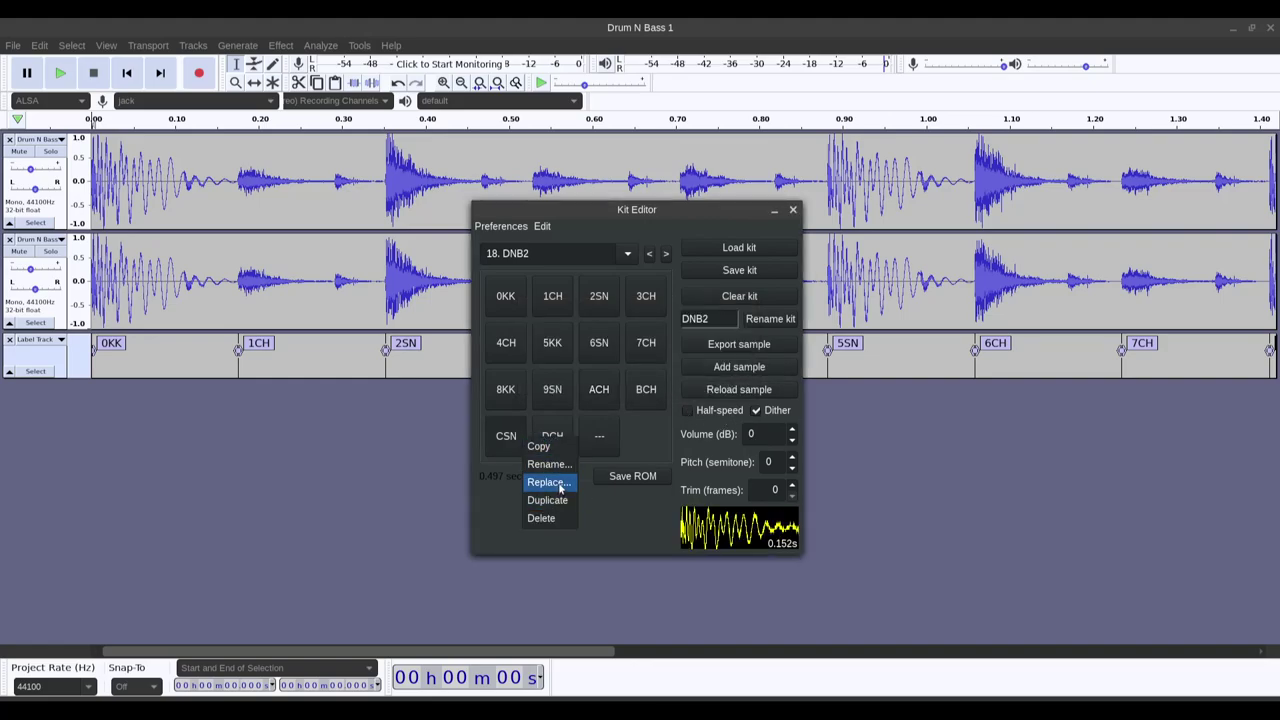
left_click(563, 466)
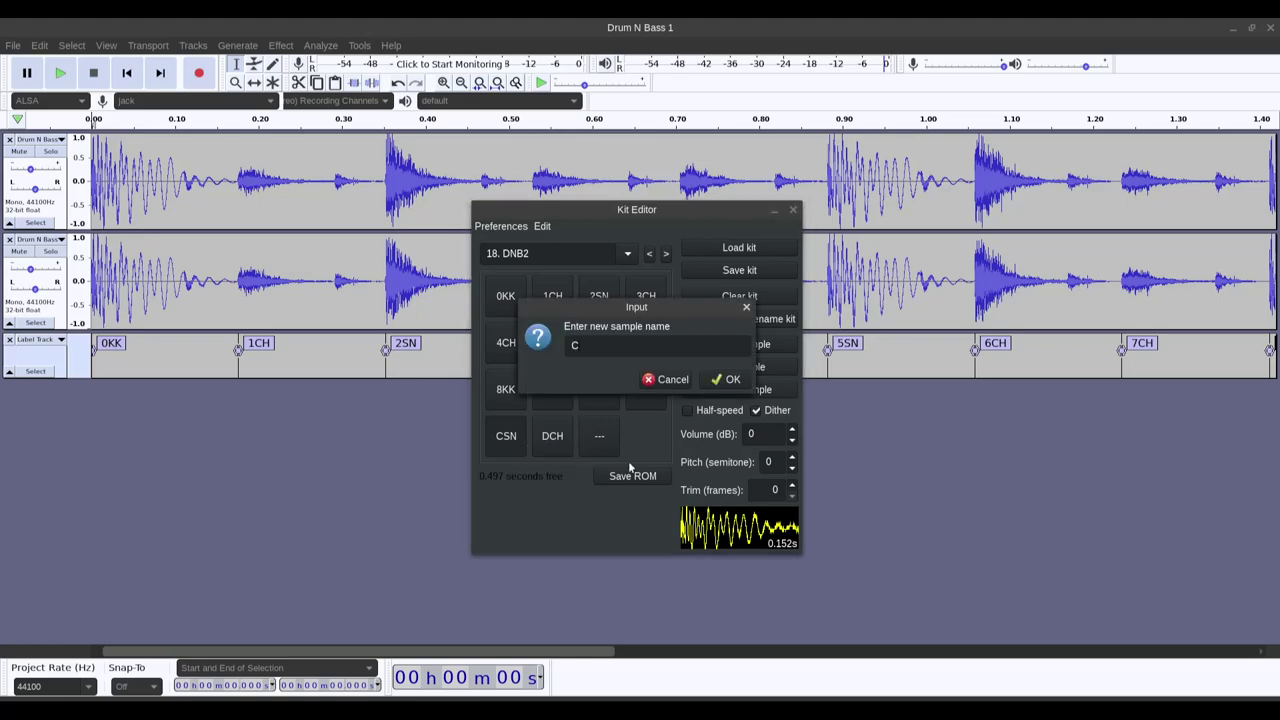
left_click(745, 380)
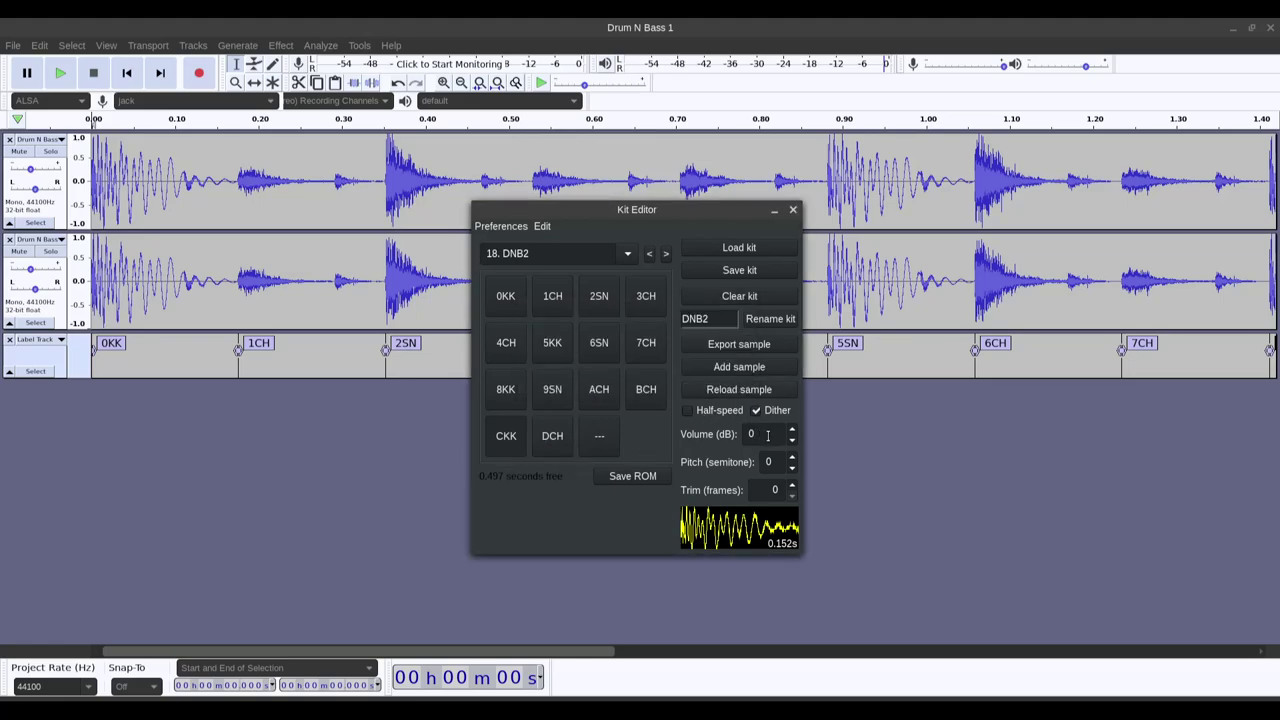
Raise the volume of the CKK sample.
left_click(793, 431)
left_click(793, 431)
left_click(793, 431)
left_click(793, 431)
left_click(793, 431)
left_click(793, 440)
Play the DCH sample and rename it to DSN.
left_click(576, 432)
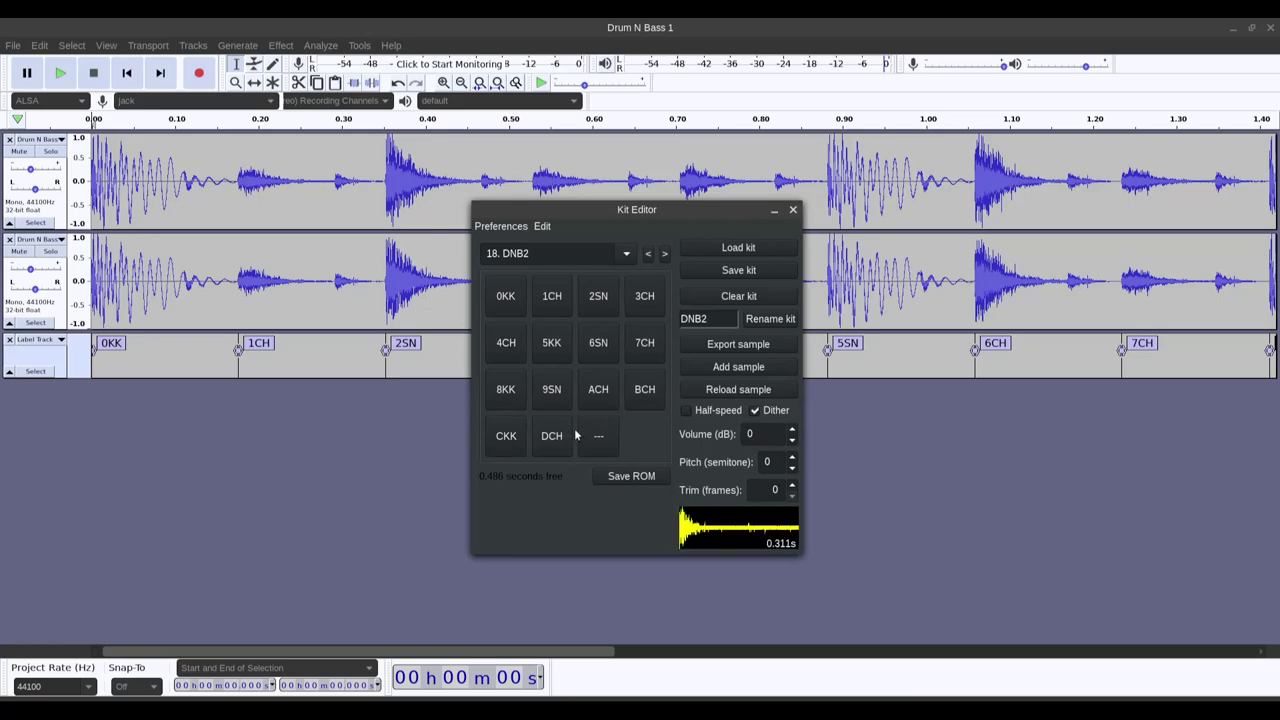
right_click(558, 432)
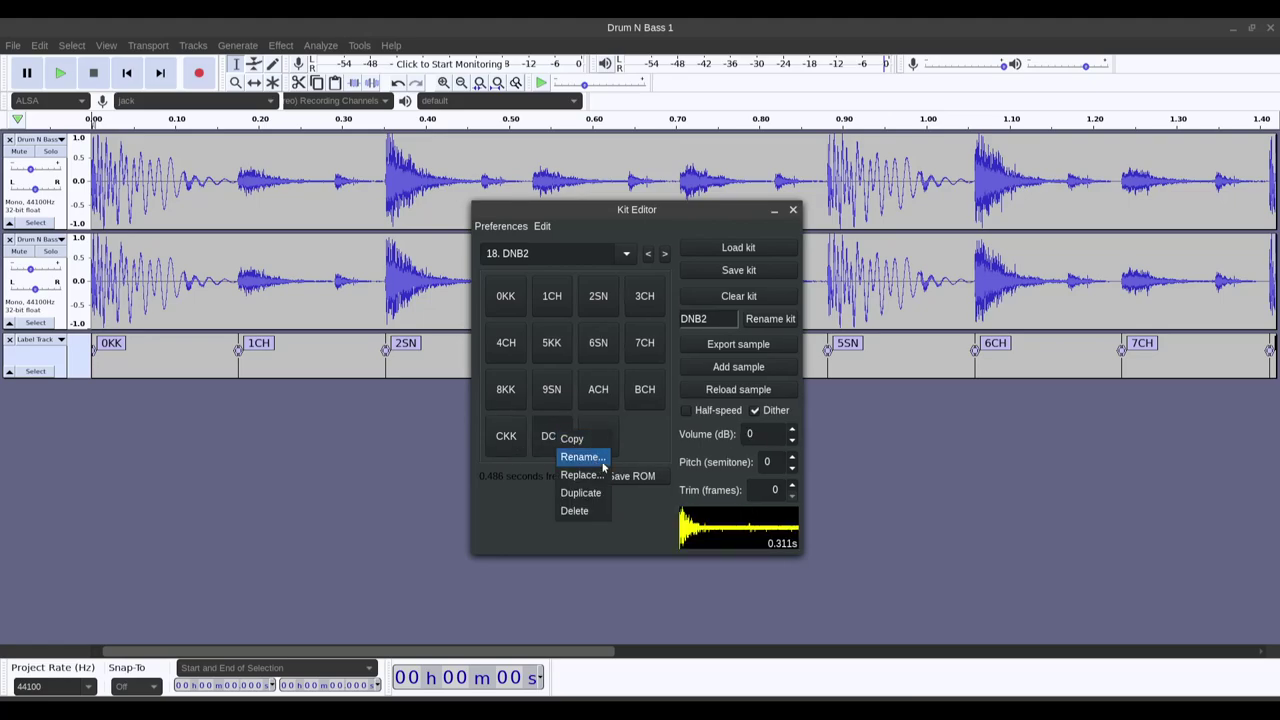
left_click(582, 457)
type("DSN")
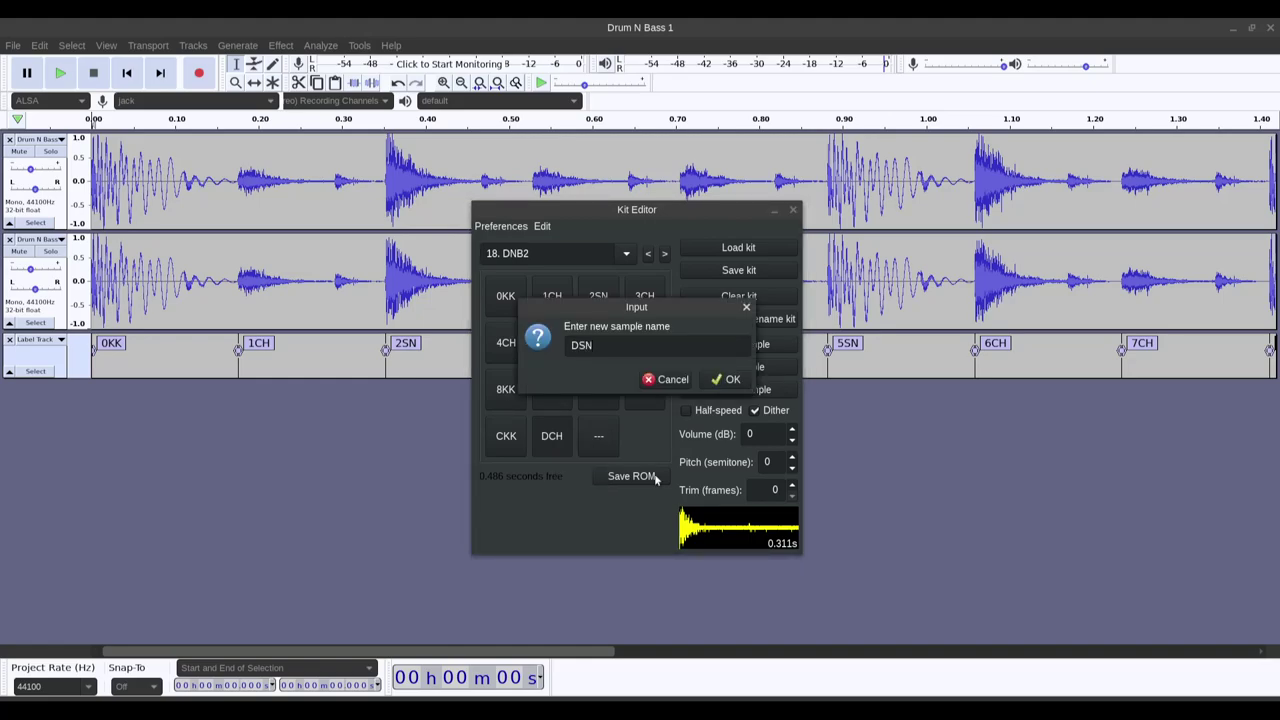
left_click(729, 382)
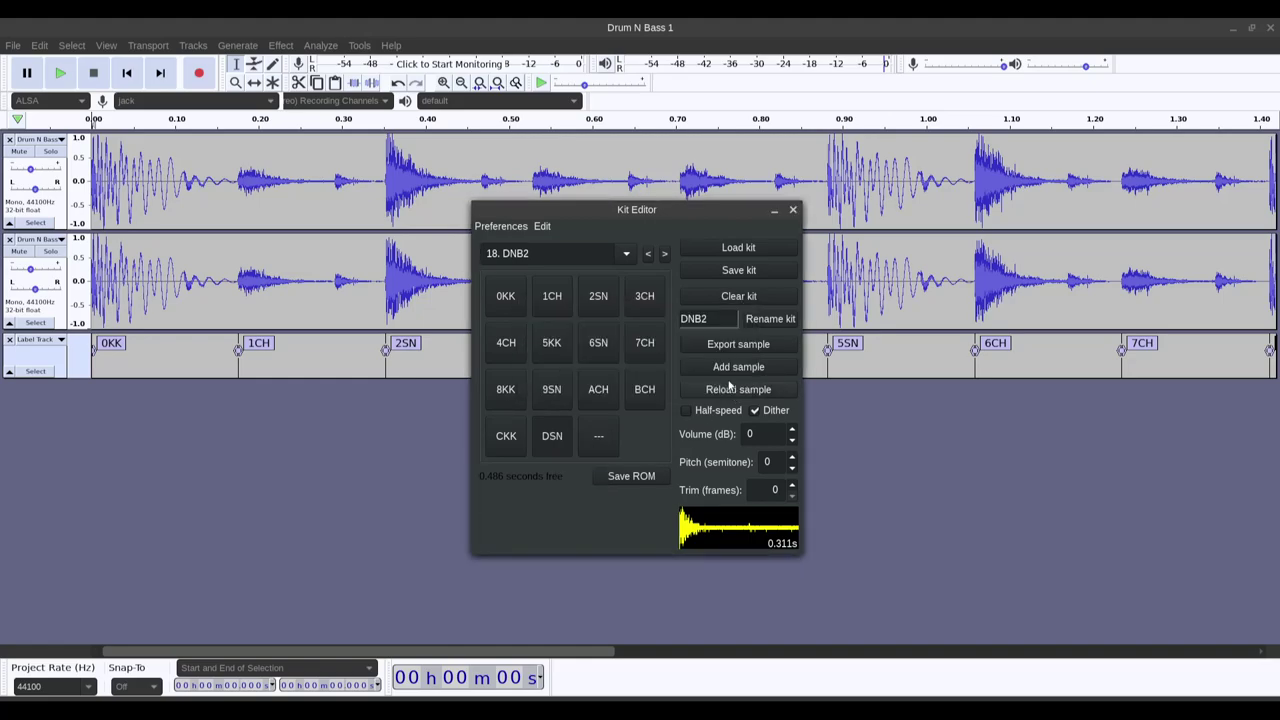
Set the DSN sample's volume to 5 dB and play it.
left_click(792, 430)
left_click(792, 430)
left_click(792, 430)
left_click(792, 430)
left_click(792, 432)
left_click(548, 440)
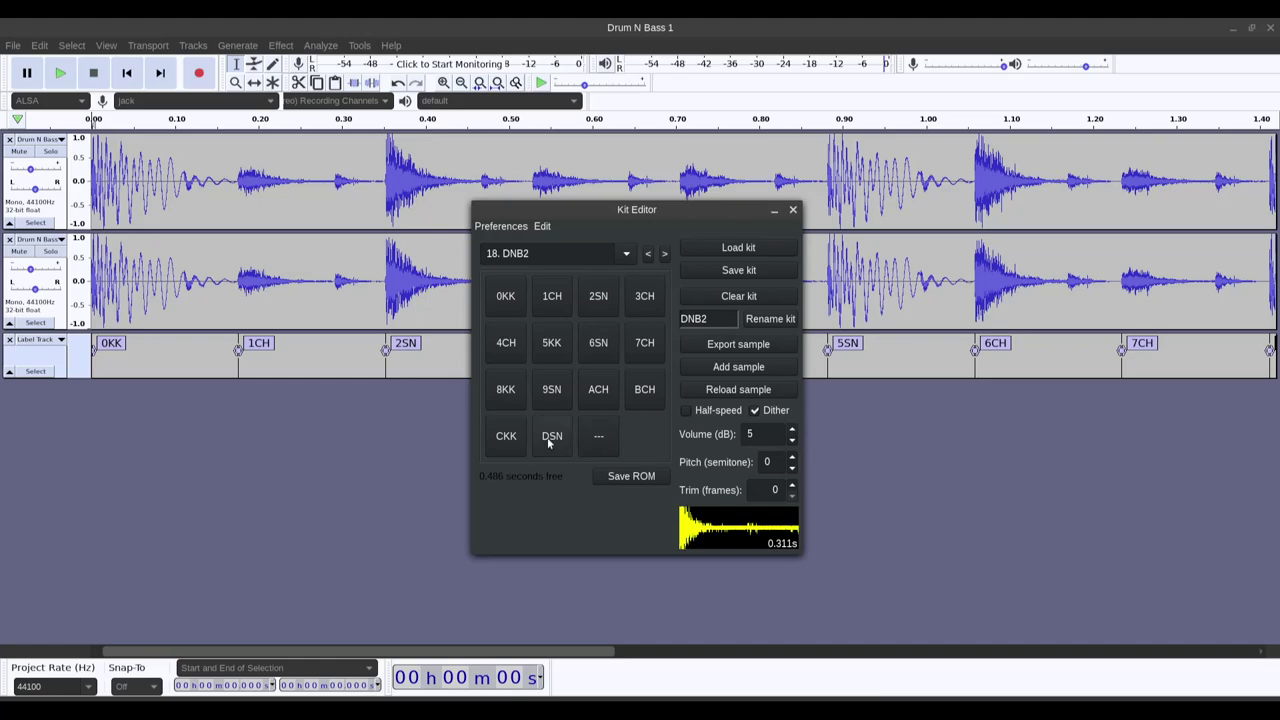
Set the DSN sample's trim to 6 frames and close the Kit Editor.
left_click(792, 487)
left_click(792, 487)
left_click(792, 487)
left_click(791, 487)
left_click(792, 487)
left_click(792, 496)
left_click(792, 496)
left_click(792, 496)
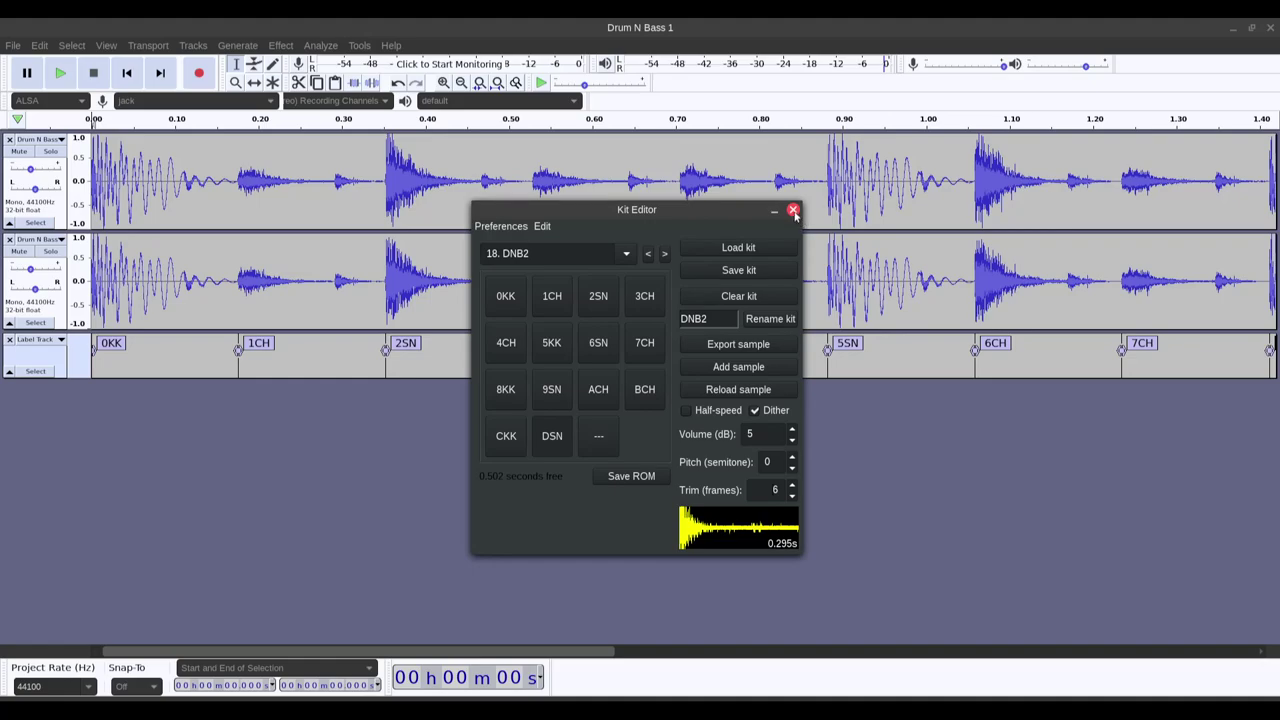
left_click(793, 210)
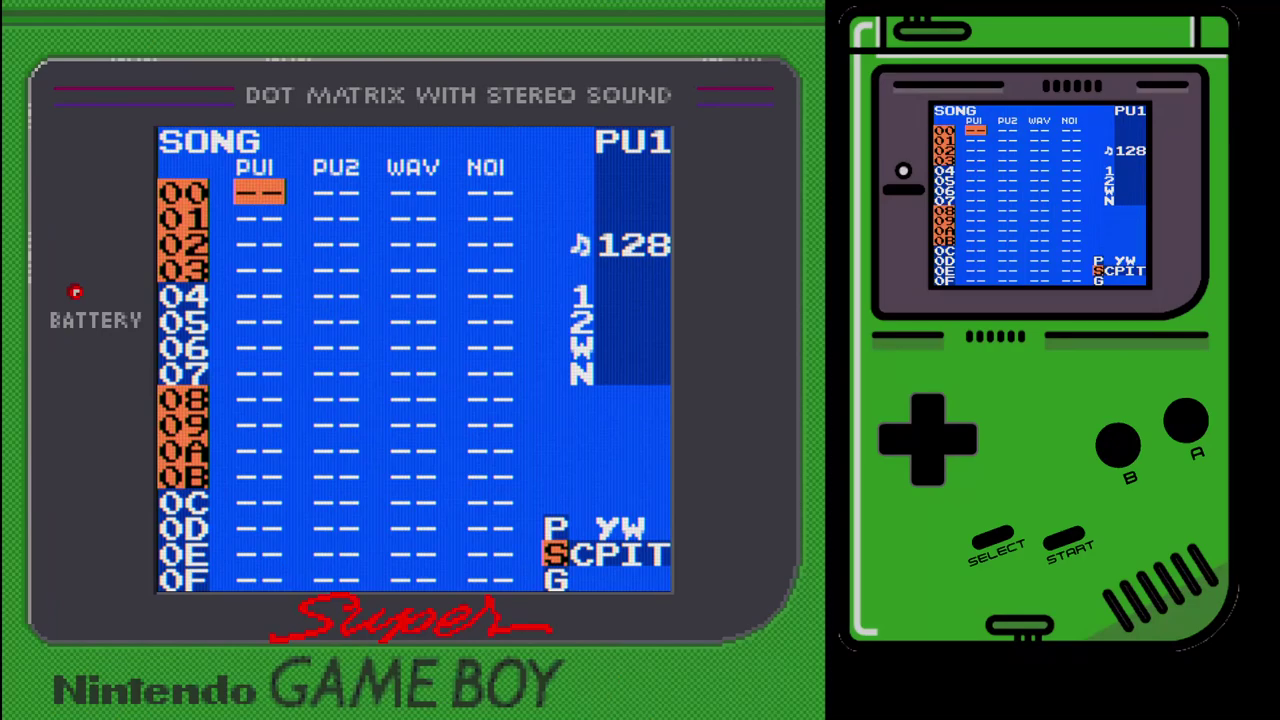
Switch to LSDj and add chain 00 in song row 00 of the WAV channel, opening it for editing.
key("Right")
key("Right")
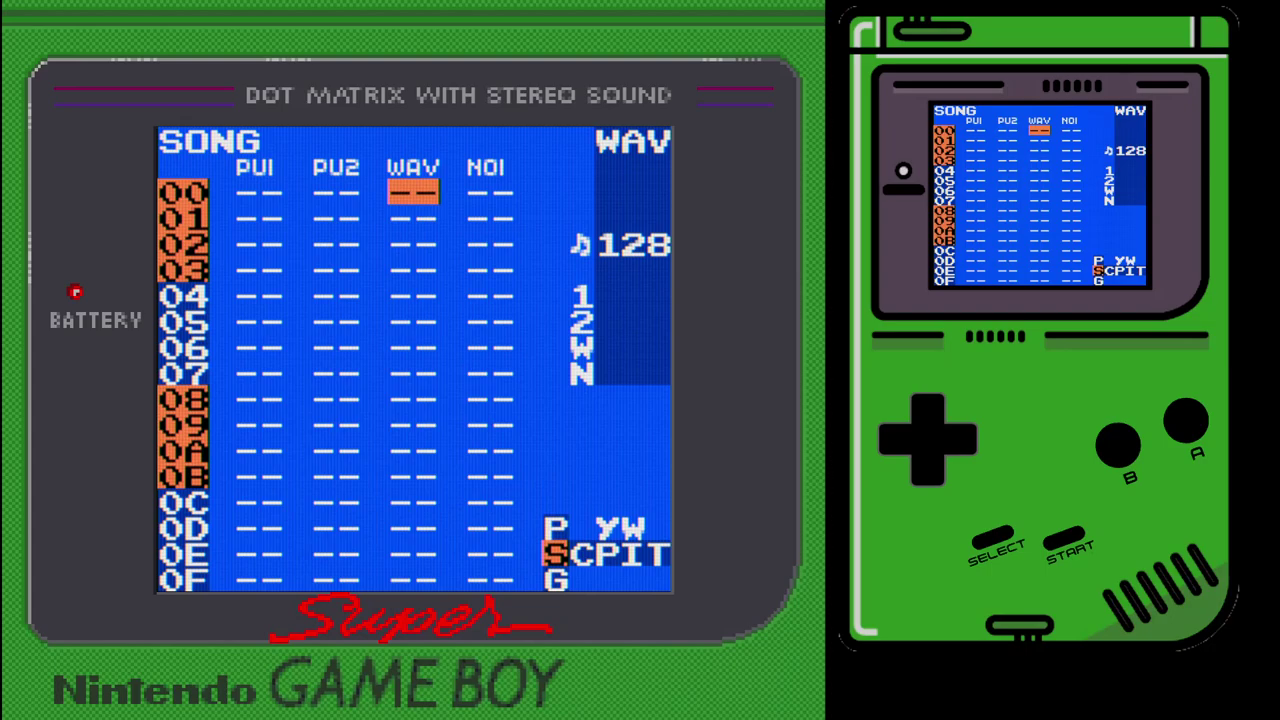
key("x")
key("shift+Right")
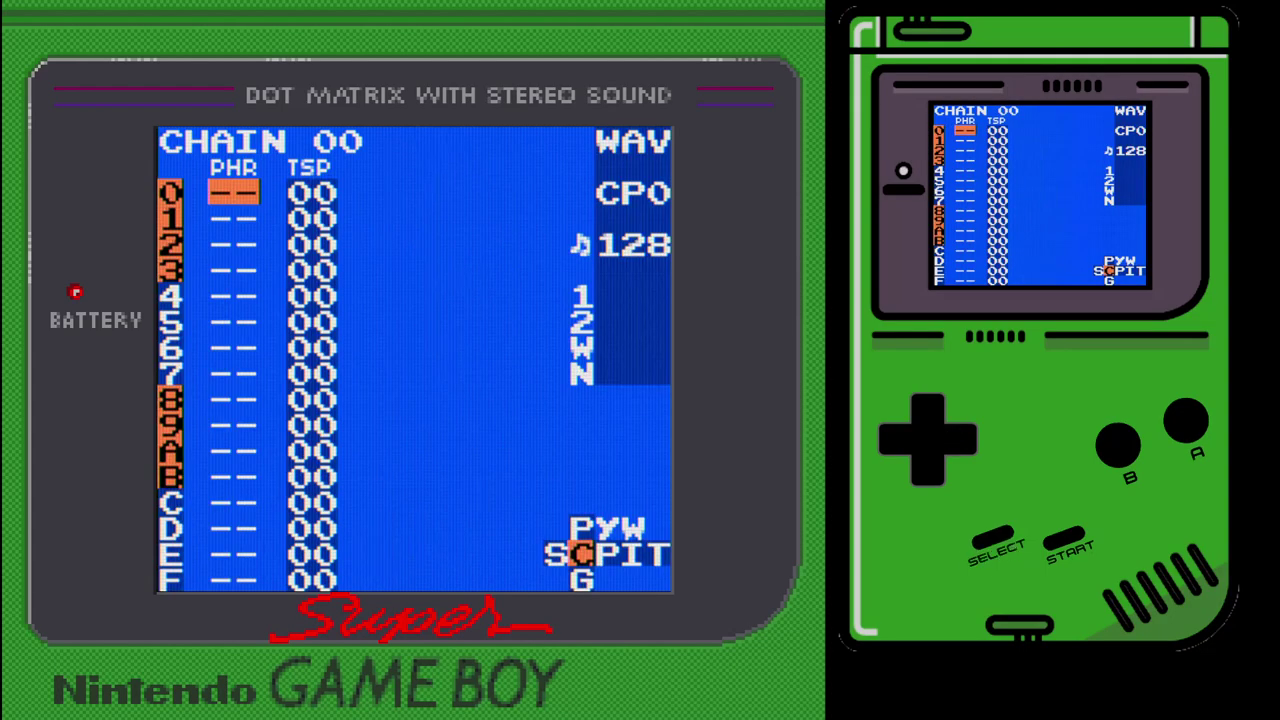
Open phrase 00 of the WAV chain and insert instrument 00 in its first row.
key("shift+Right")
key("Right")
key("x")
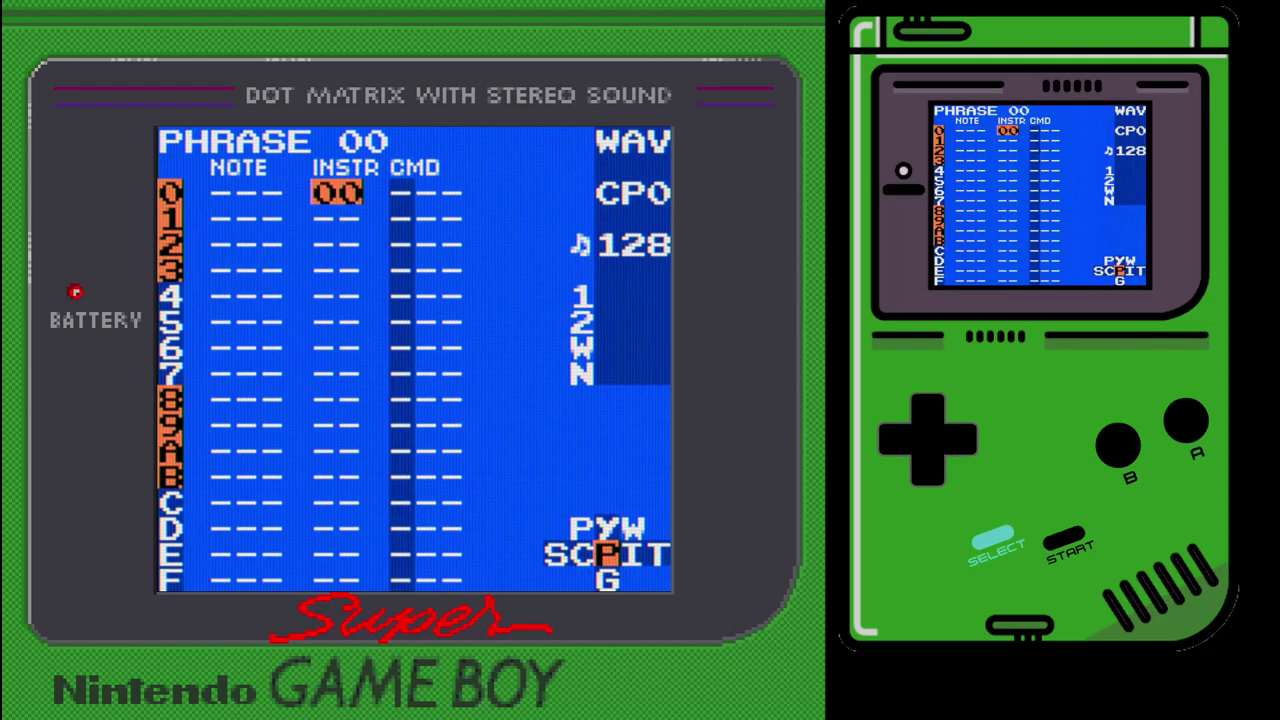
Open instrument 00 and set its type to KIT.
key("shift+Right")
key("Down")
key("x+Right")
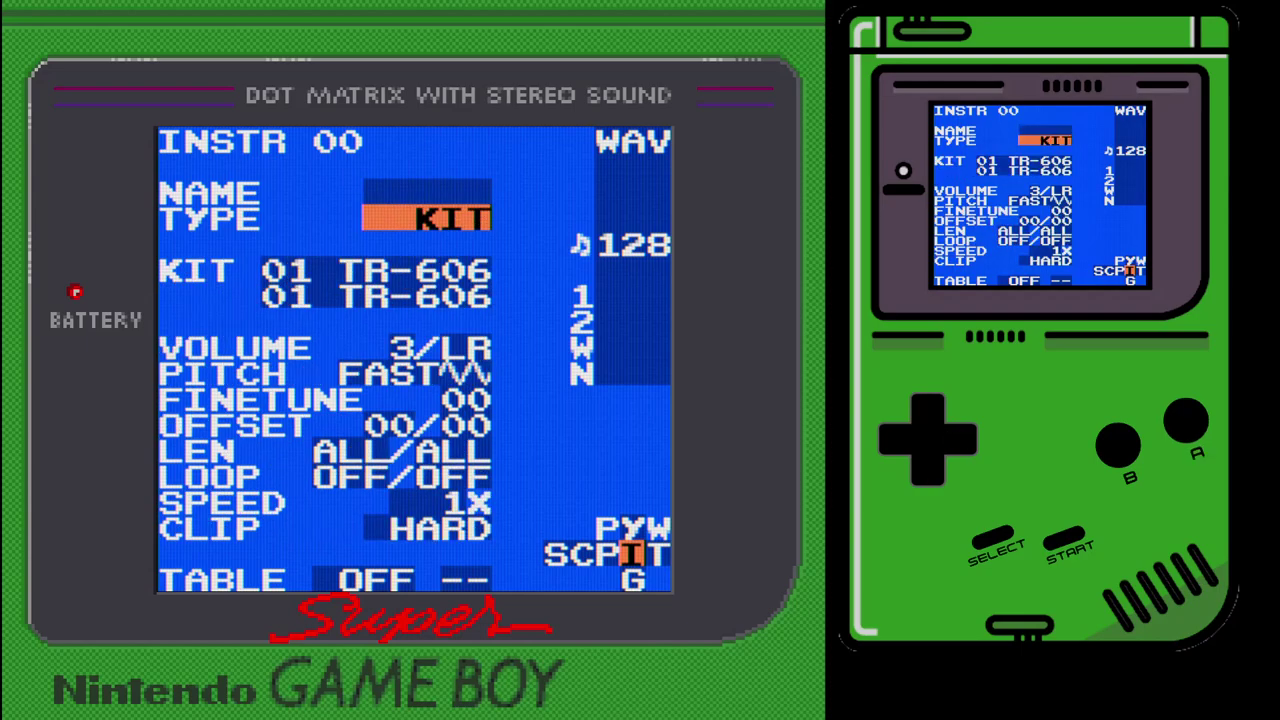
Set the first kit of instrument 00 to 16 DNB1.
key("Down")
key("x+Up")
key("x+Right")
key("x+Right")
key("x+Right")
key("x+Right")
key("x+Right")
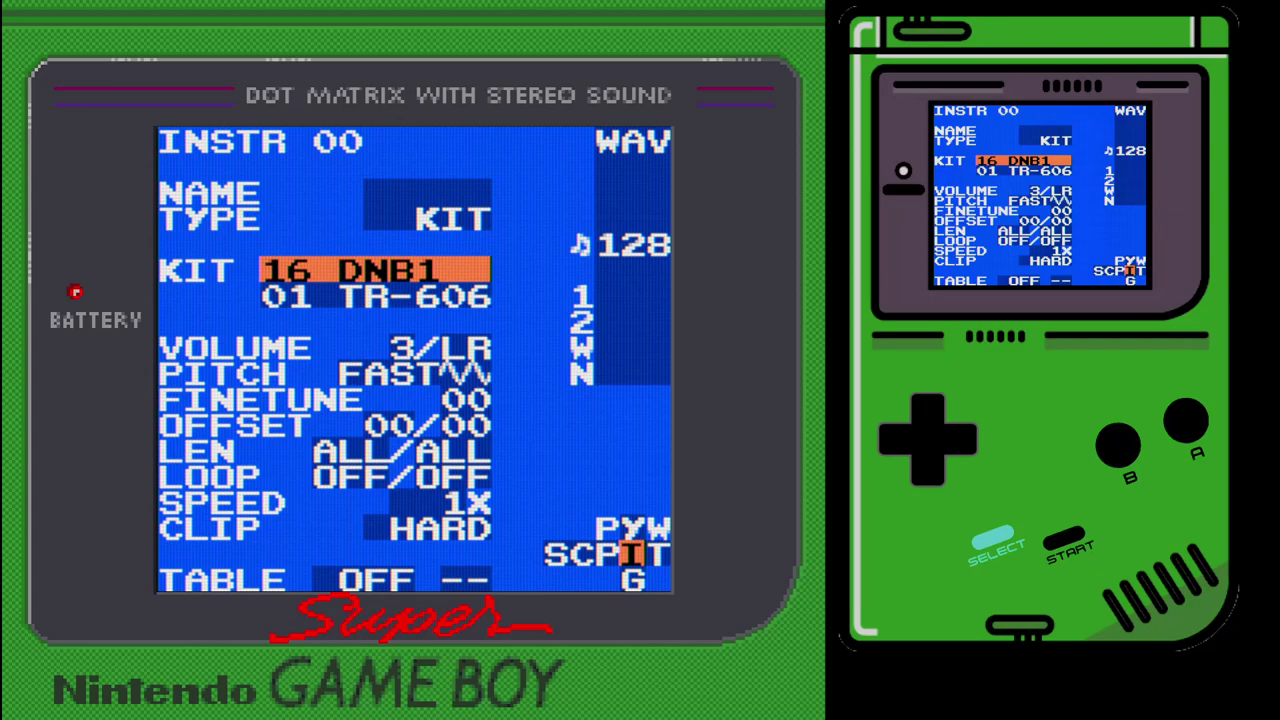
Return to phrase 00, select the 0KK note in row 0 and play the phrase to audition it.
key("shift+Left")
key("Left")
key("x")
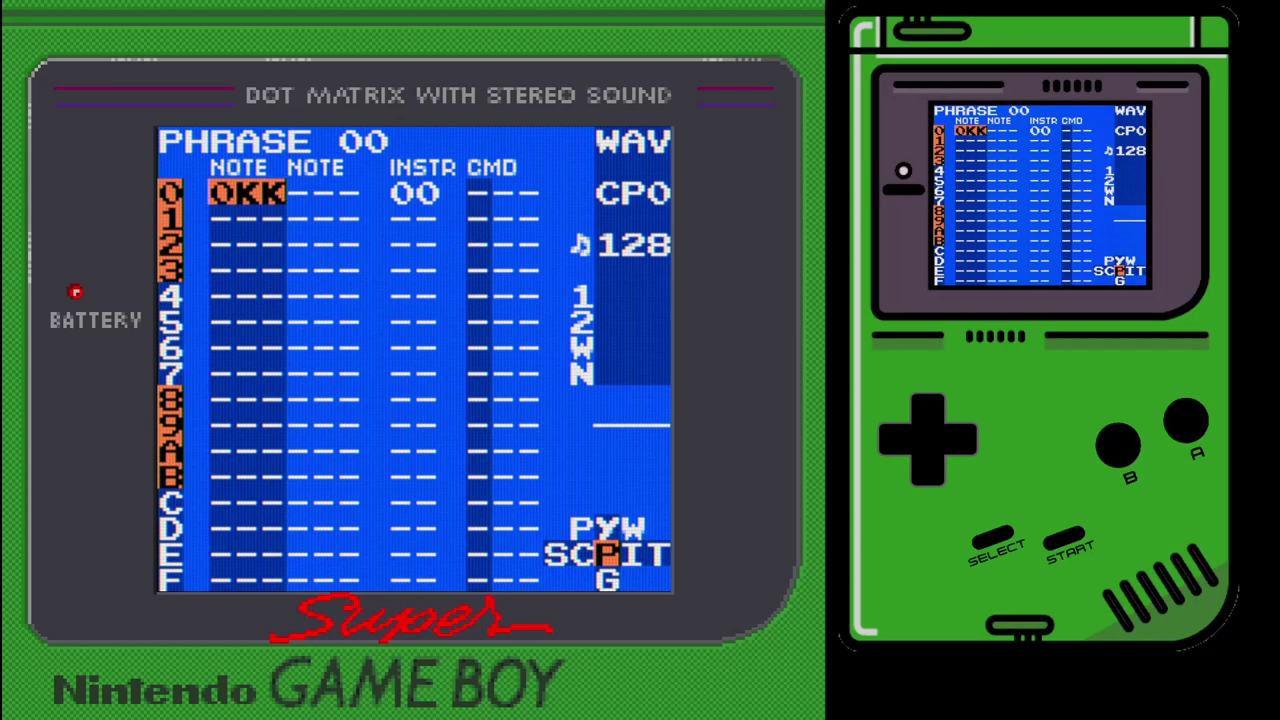
key("Return")
key("Return")
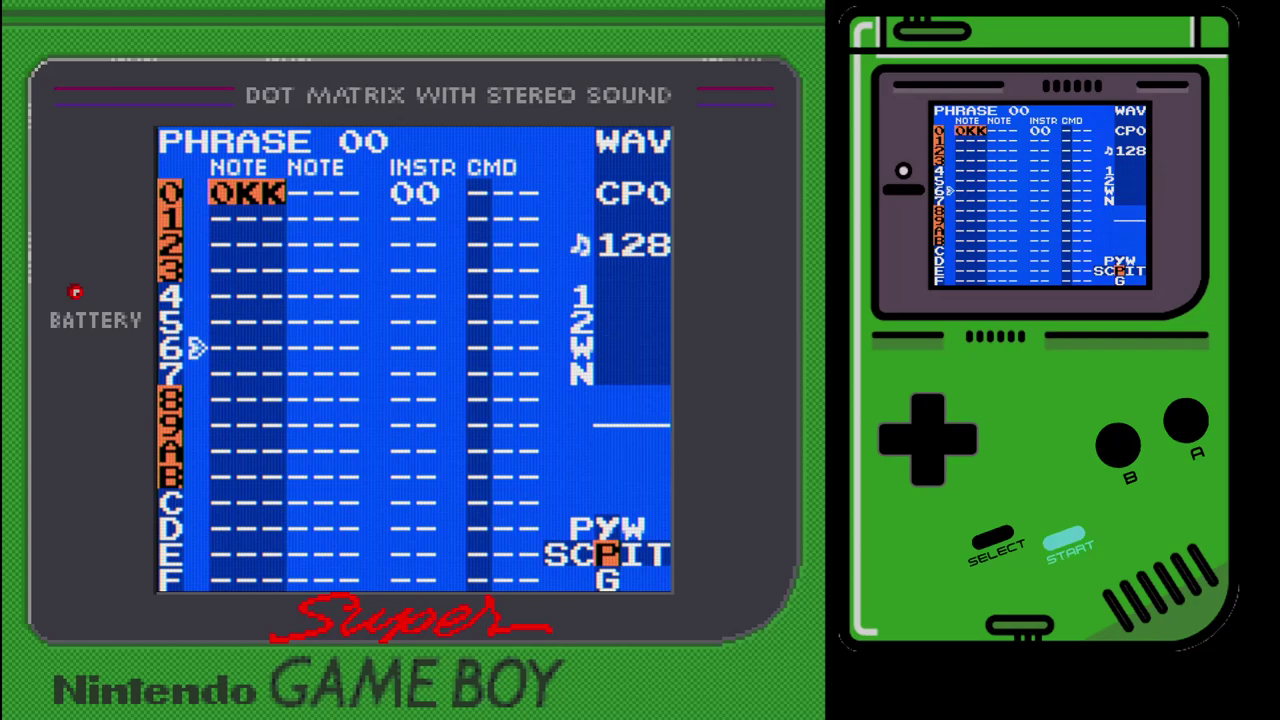
Enter the kit samples 1CH, 2SN, 3KK and 4CH in rows 1 to 4 of phrase 00.
key("Down")
key("x")
key("Down")
key("x")
key("x+Right")
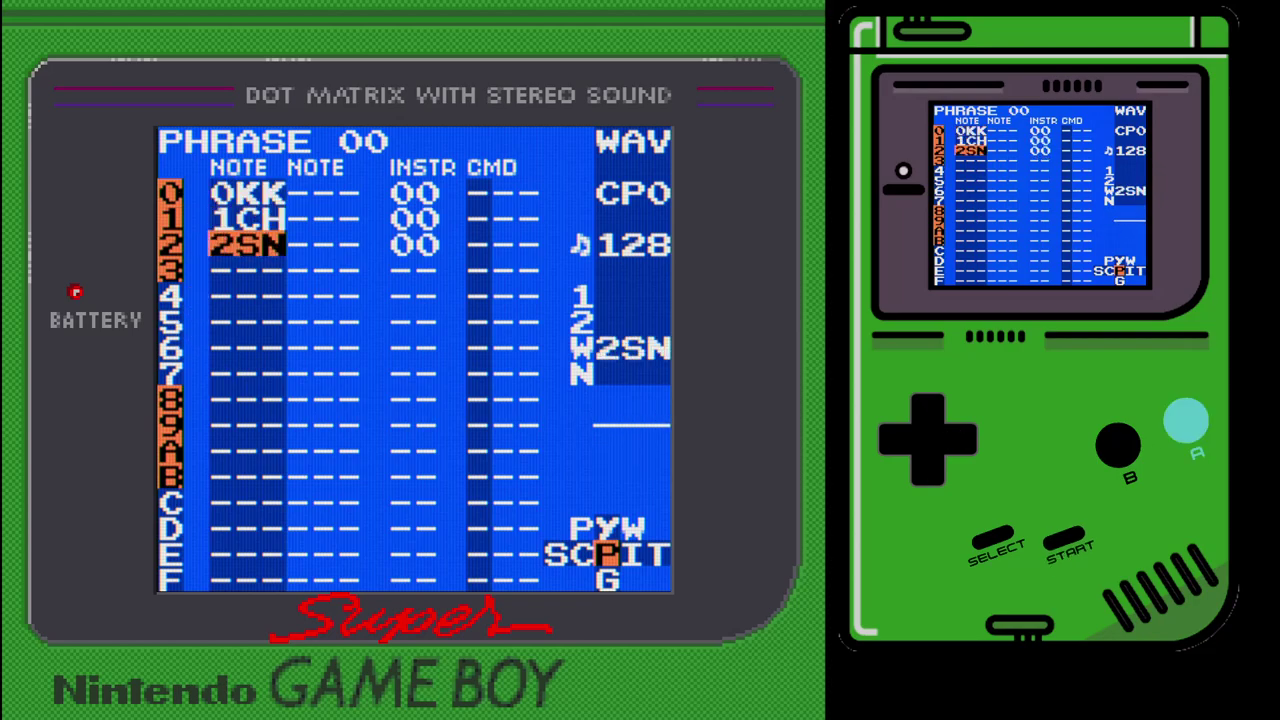
key("Down")
key("x")
key("x+Right")
key("Down")
key("x")
key("x+Right")
Add the samples 5SN, 6CH and 7CH in rows 5 to 7 of the phrase.
key("Down")
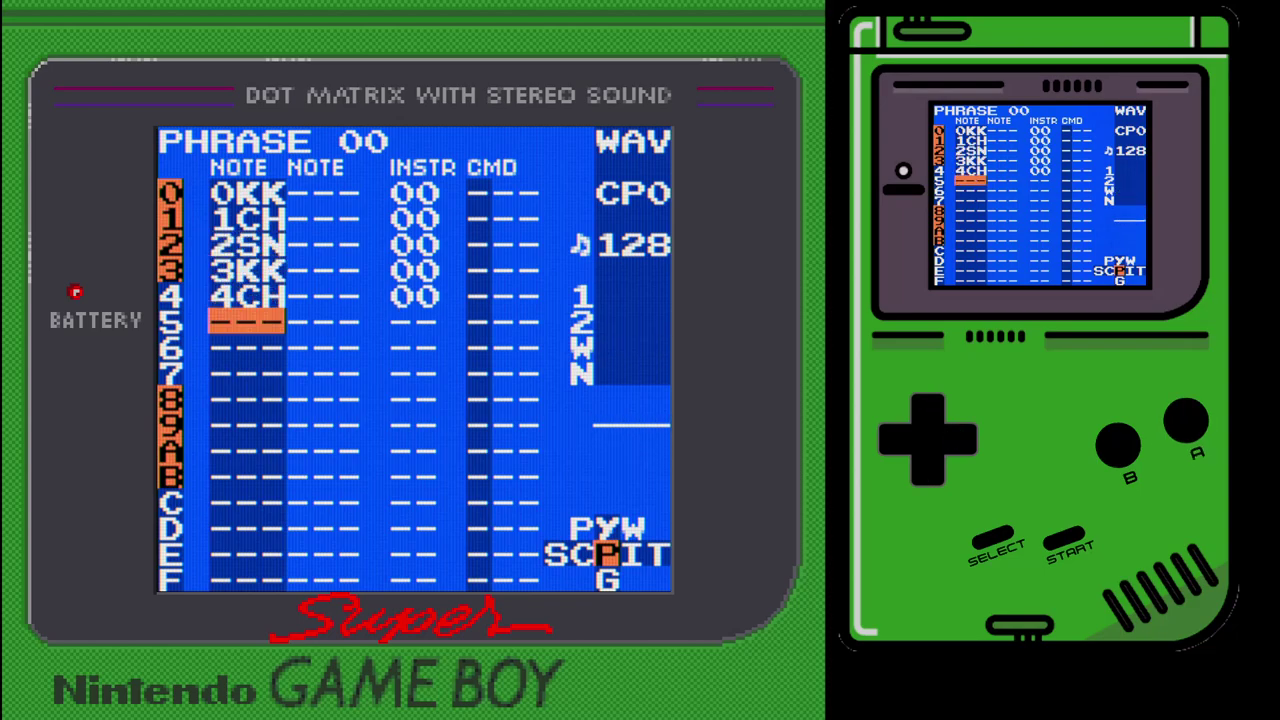
key("x")
key("x+Right")
key("Down")
key("x")
key("x+Right")
key("Down")
key("x")
key("x+Right")
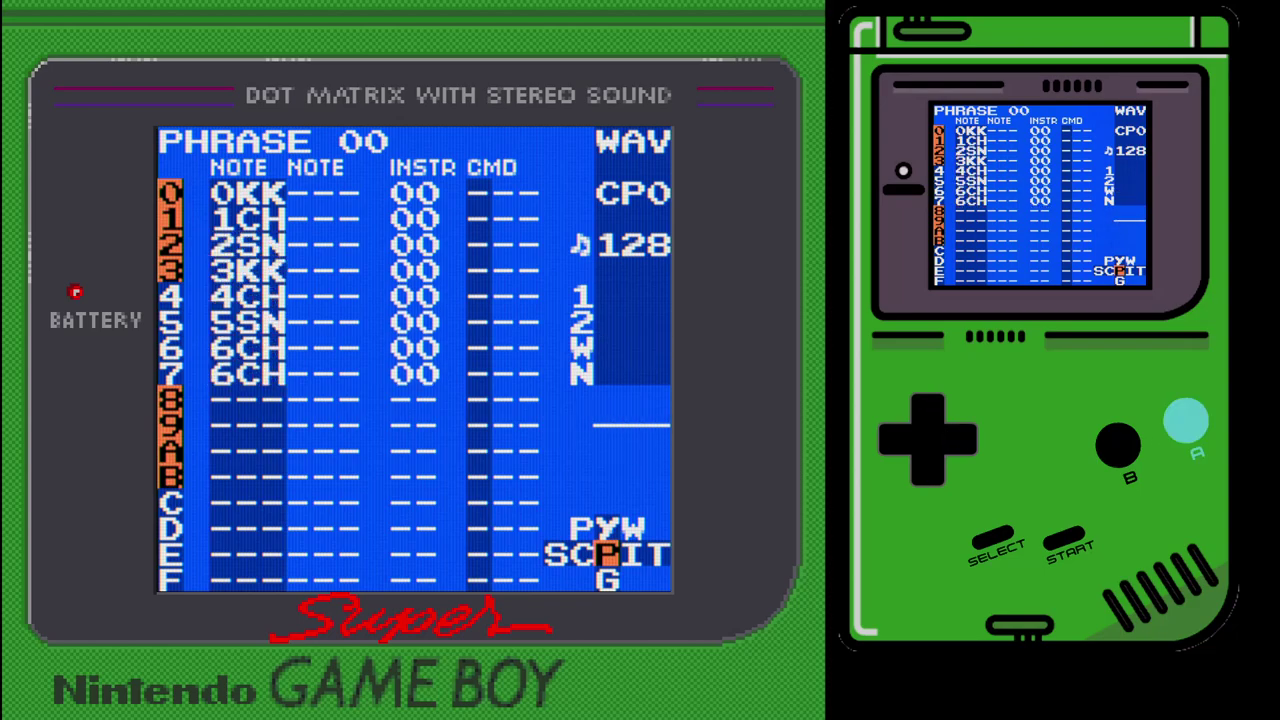
Enter 8KK in row 8 and leave row 9 empty by clearing its note and instrument.
key("Down")
key("x")
key("x+Right")
key("Down")
key("x")
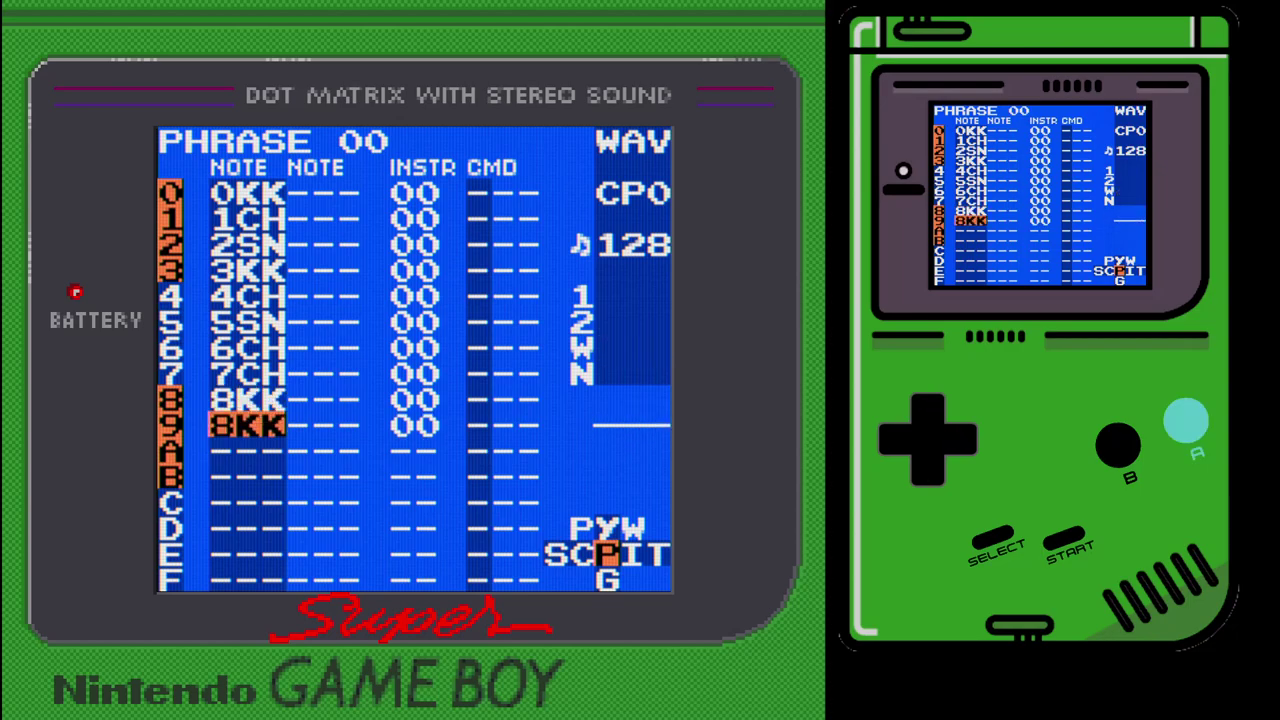
key("z+x")
key("Right")
key("z+x")
key("Left")
Enter the samples 9SN and AKK in rows A and B of the phrase.
key("Down")
key("x")
key("x+Right")
key("Down")
key("x")
key("x+Right")
Enter the samples BCH, CSN and DCH in rows C, D and E of the phrase.
key("Down")
key("x")
key("x+Right")
key("Down")
key("x")
key("x+Right")
key("Down")
key("x")
key("x+Right")
Play back phrase 00 to check the sliced drum loop.
key("Return")
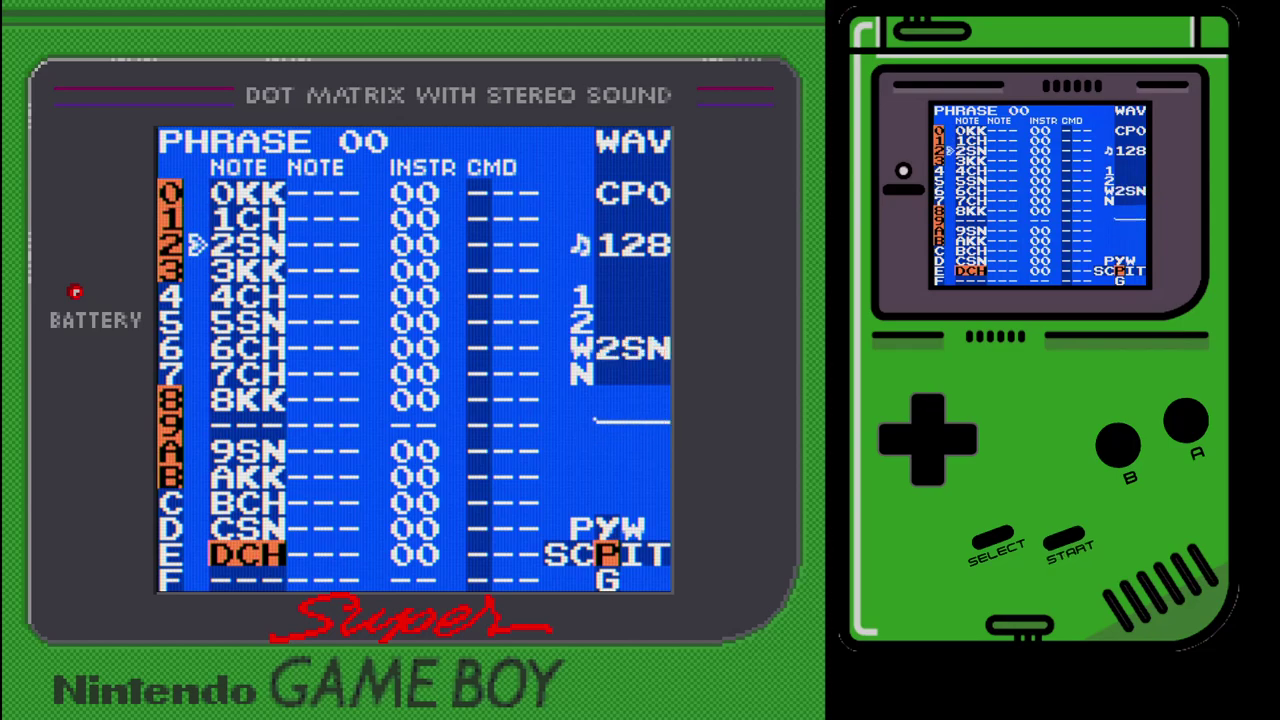
key("Right")
key("Right")
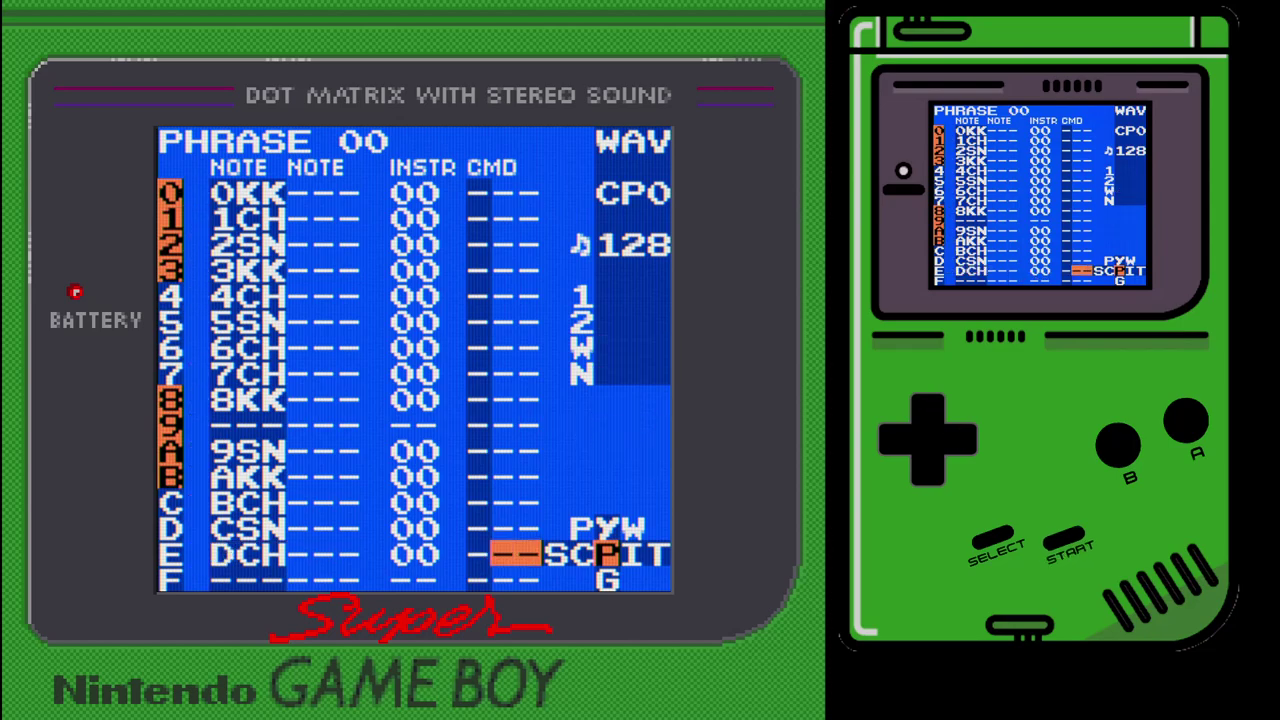
Open the project settings from the song screen and set the tempo to 98.
key("shift+Left")
key("shift+Left")
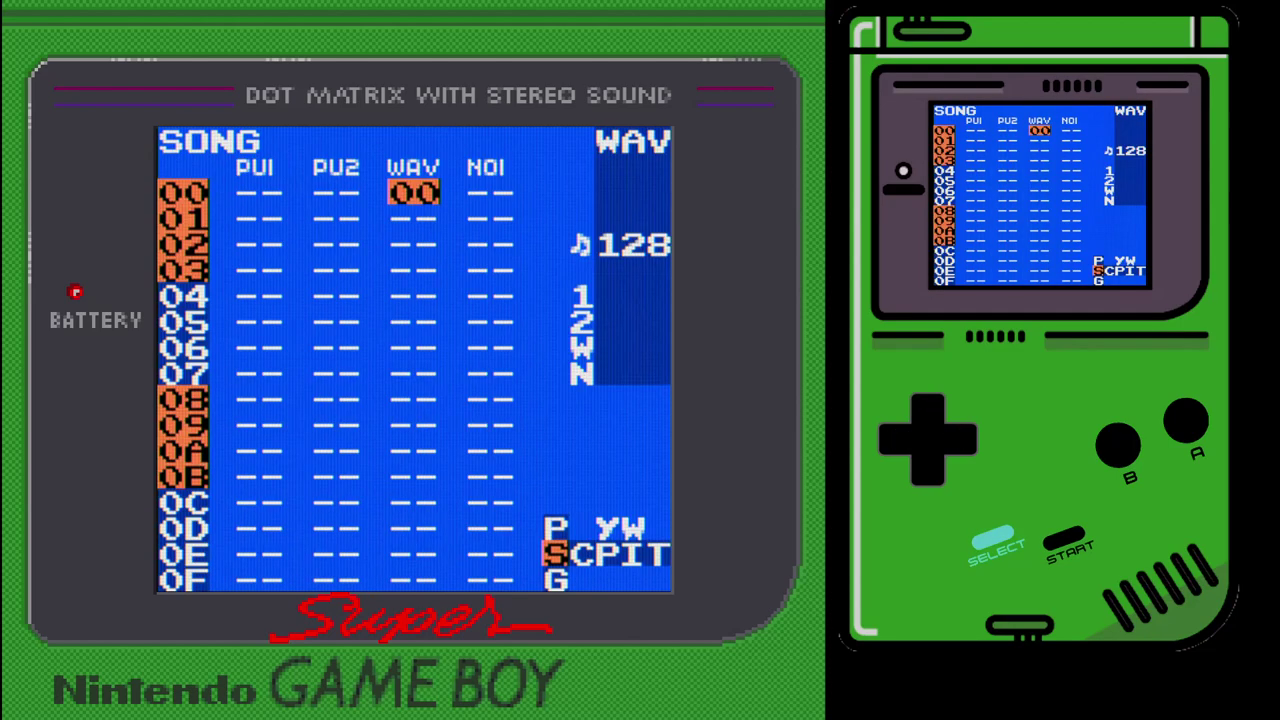
key("shift+Up")
key("Up")
key("Up")
key("Up")
key("Up")
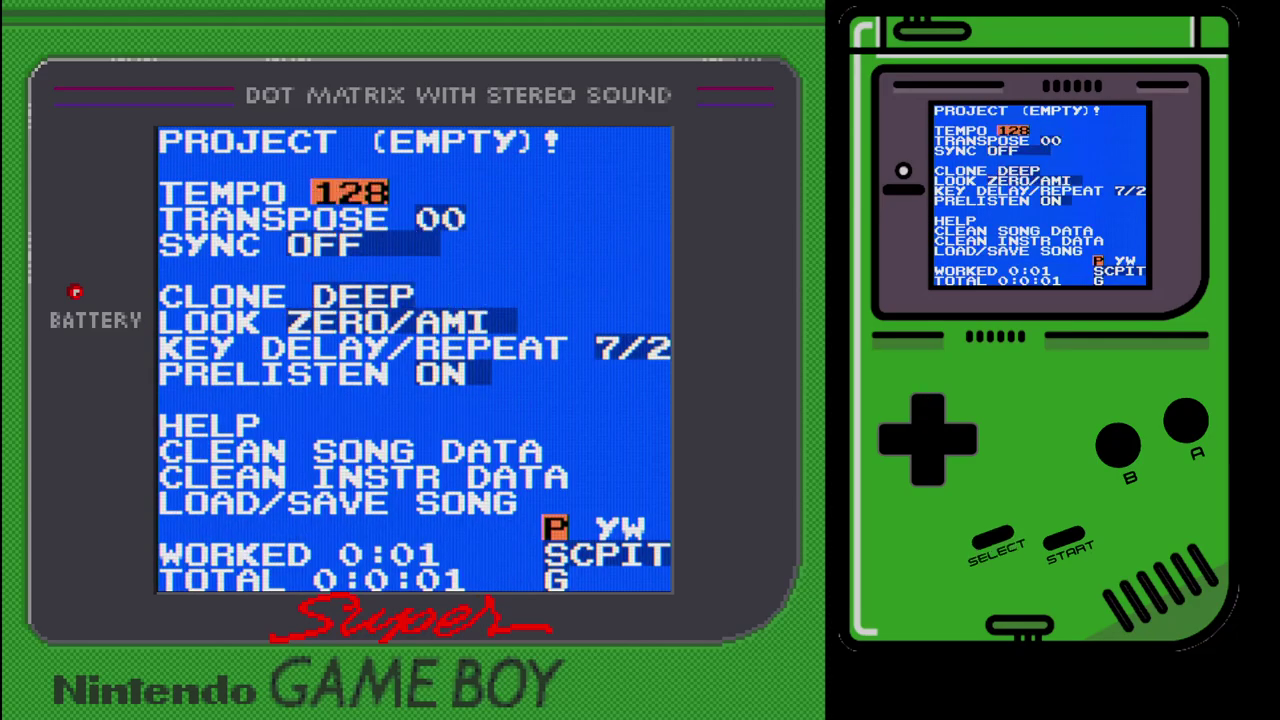
key("s+Down")
key("s+Down")
key("shift")
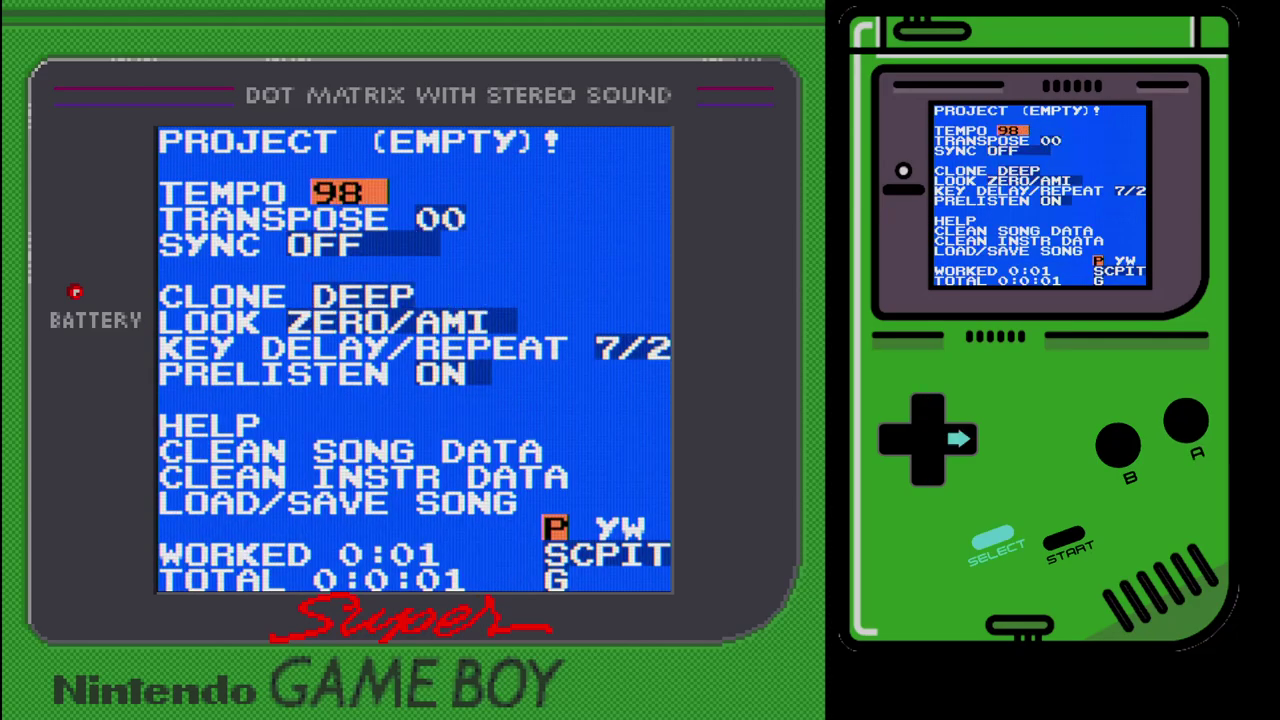
Return to phrase 00 and play it at the new tempo.
key("shift+Down")
key("shift+Right")
key("shift+Right")
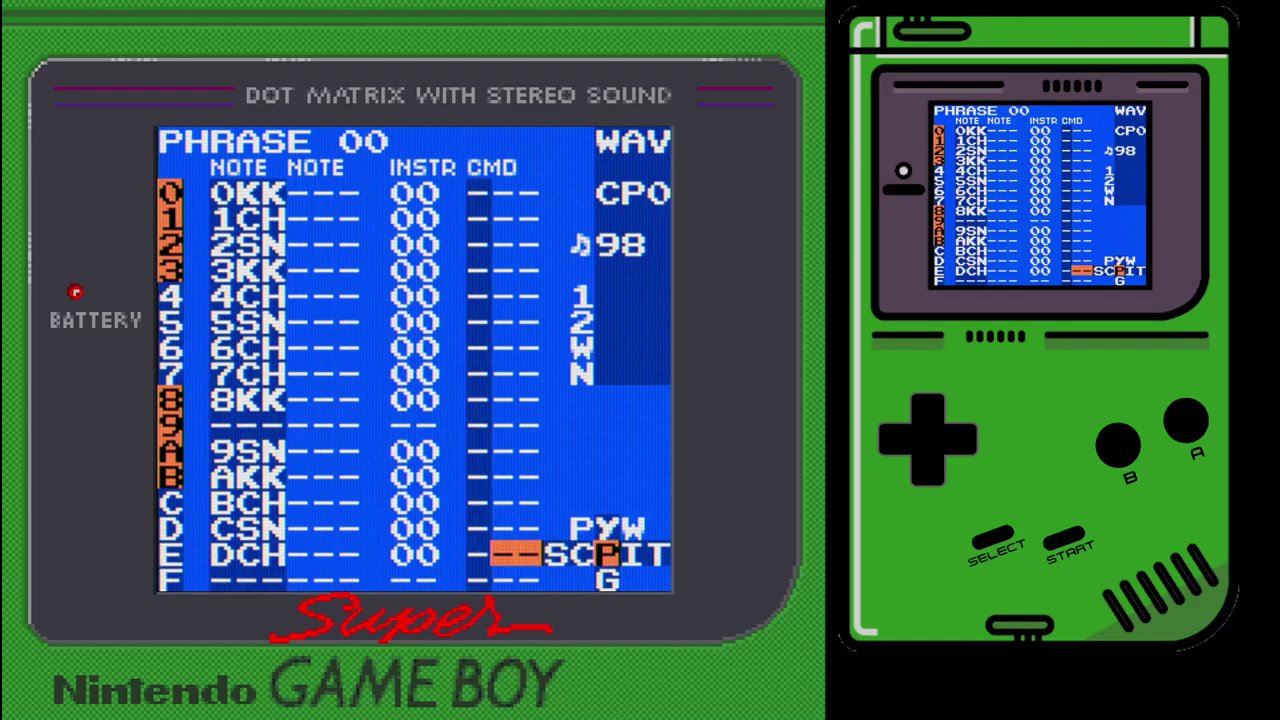
key("Return")
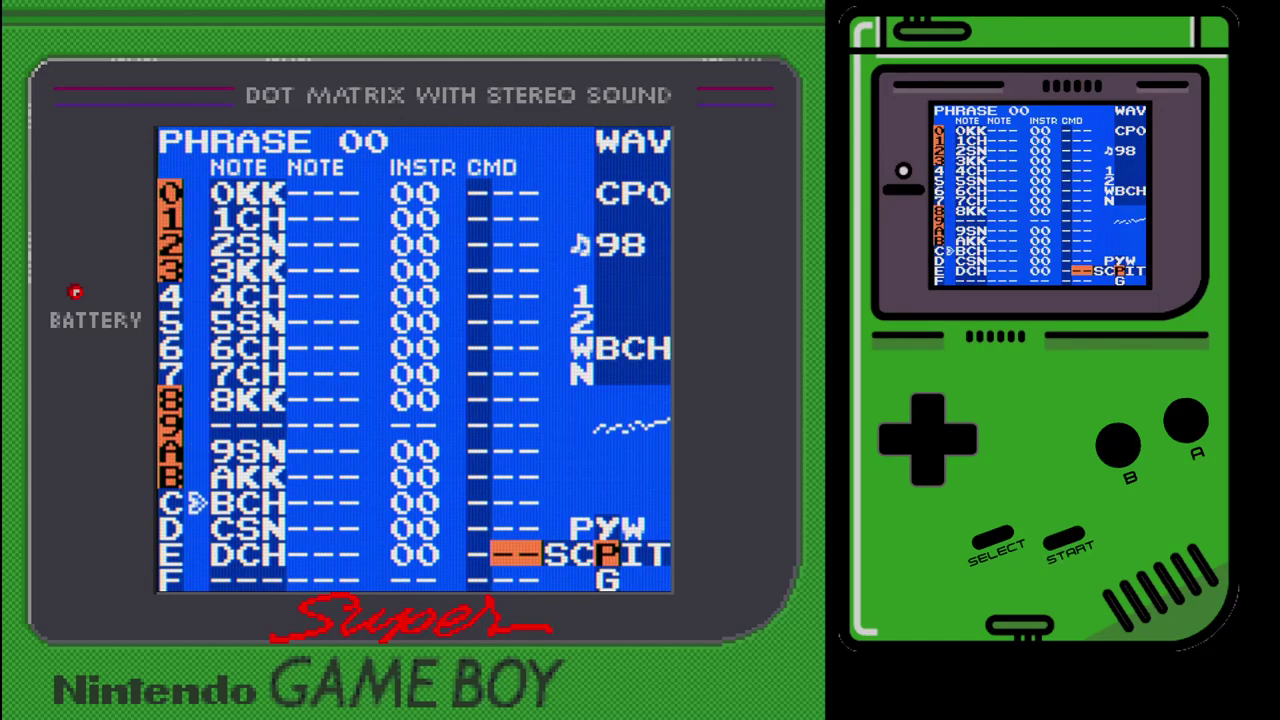
key("Return")
key("shift")
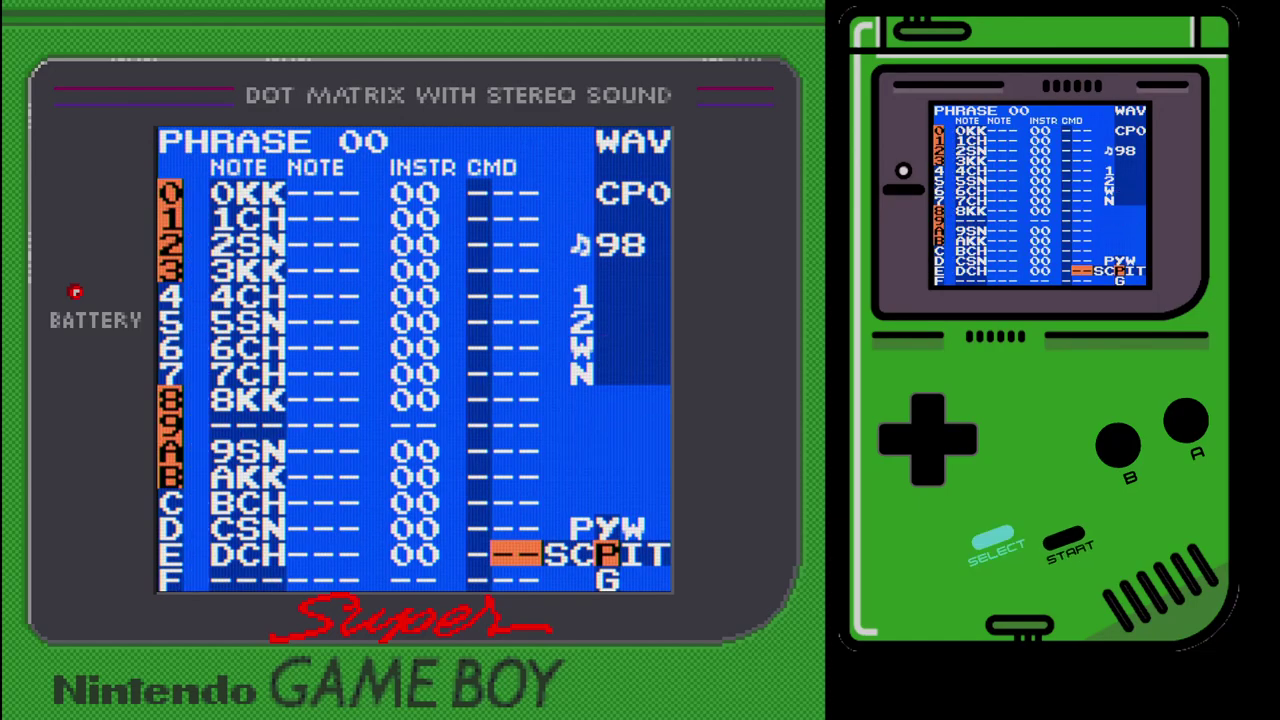
Lower the project tempo to 88 and play phrase 00 again.
key("shift+Up")
key("s+Down")
key("shift+Right")
key("shift+Down")
key("Return")
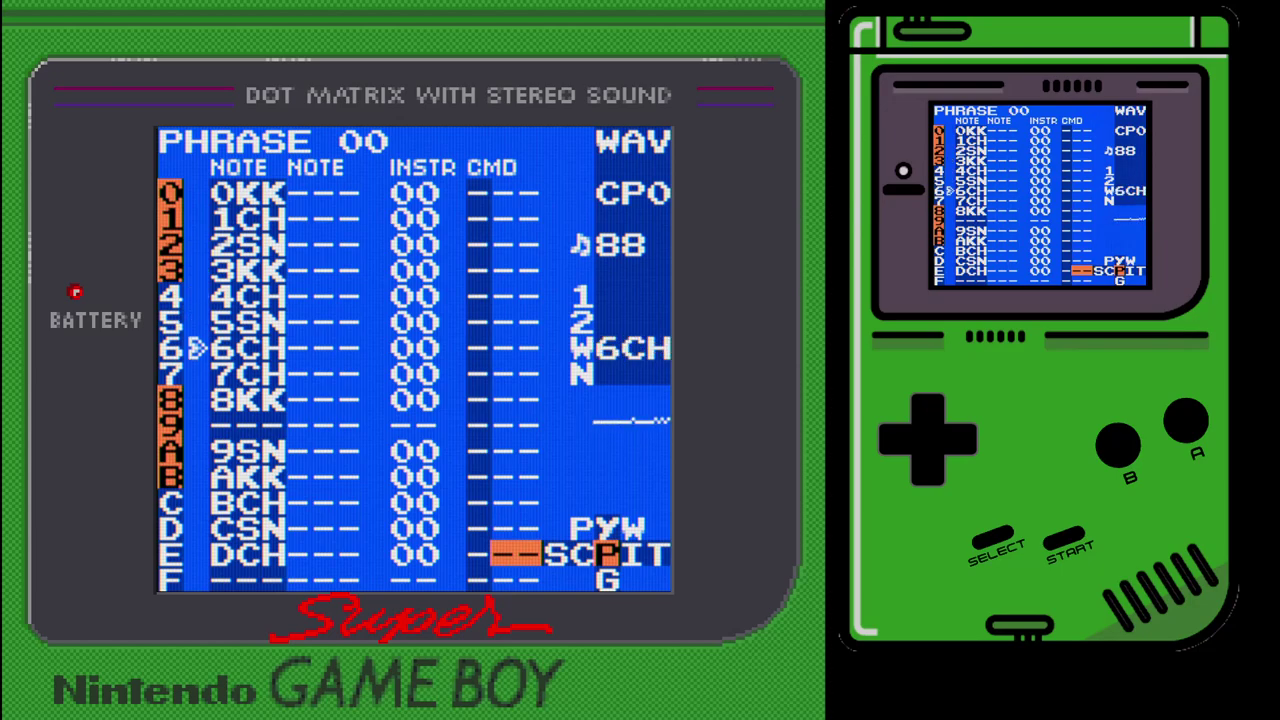
key("Return")
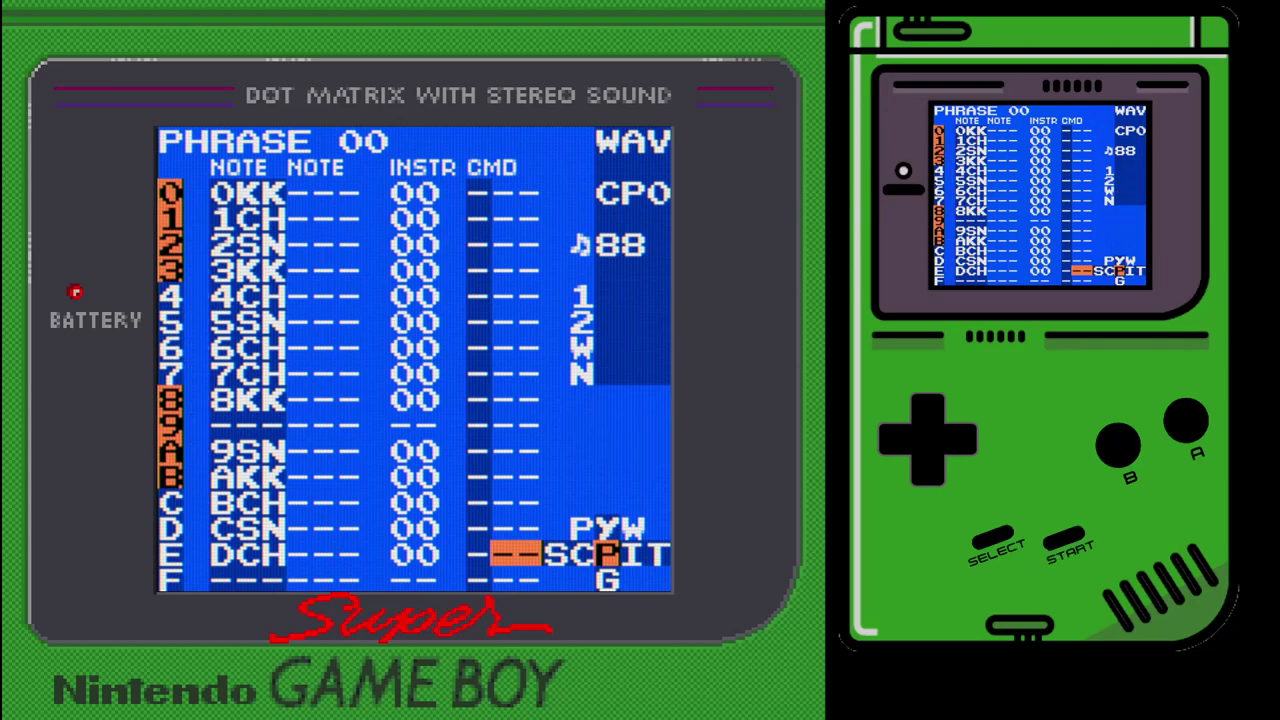
Try respacing the slices by clearing the note in row 1 and setting row 2 to 1CH.
key("Up")
key("Up")
key("Up")
key("Up")
key("Up")
key("Up")
key("Left")
key("Left")
key("Up")
key("Up")
key("Up")
key("Up")
key("Up")
key("Up")
key("Up")
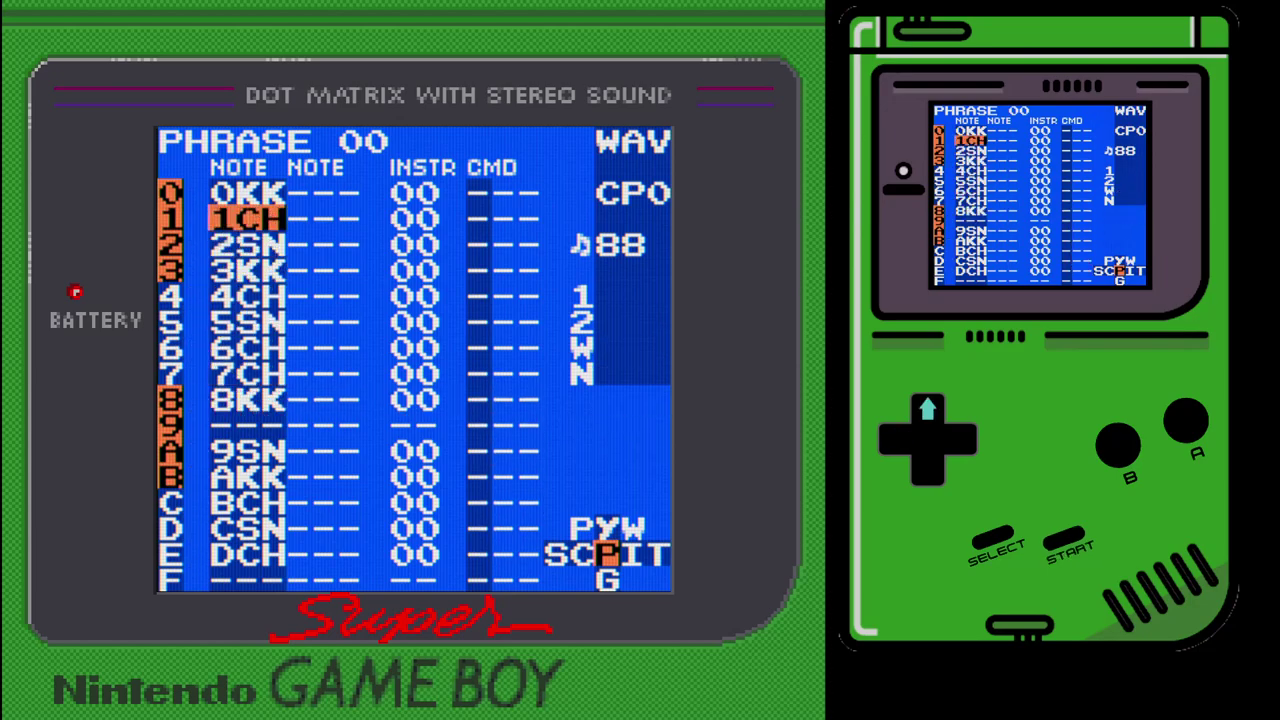
key("Up")
key("Down")
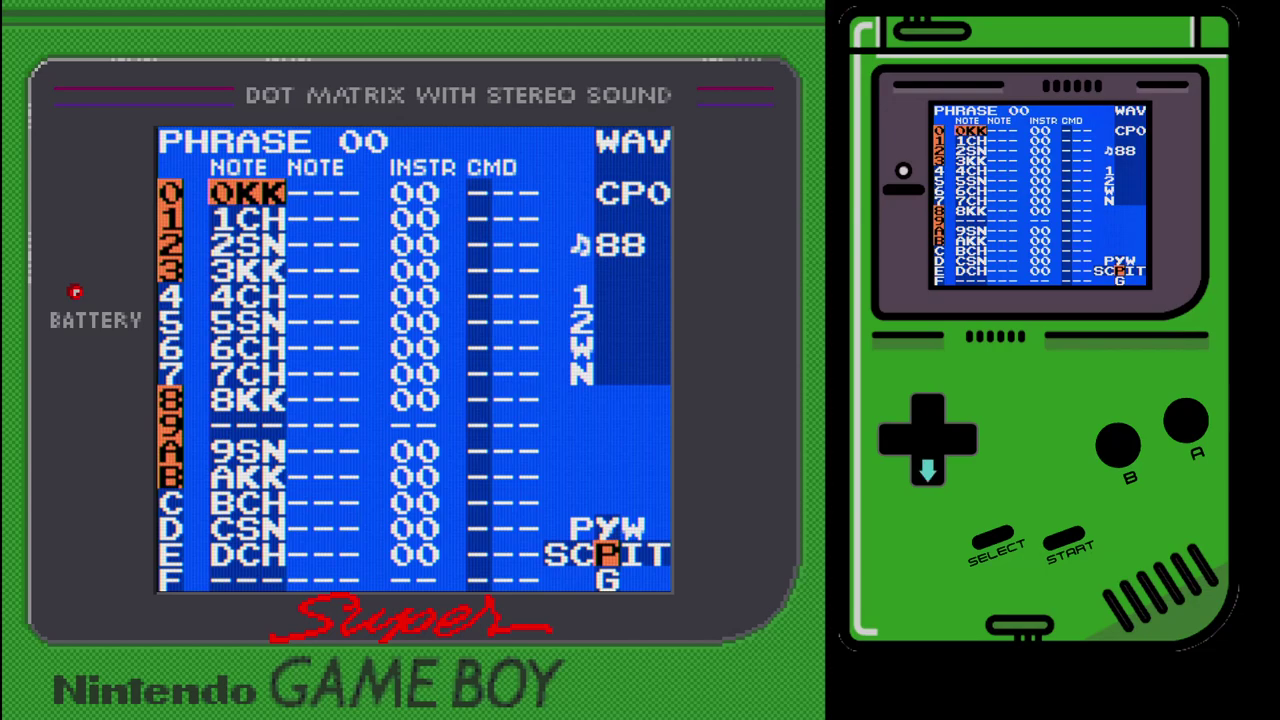
key("z+x")
key("Down")
key("x")
key("x+Left")
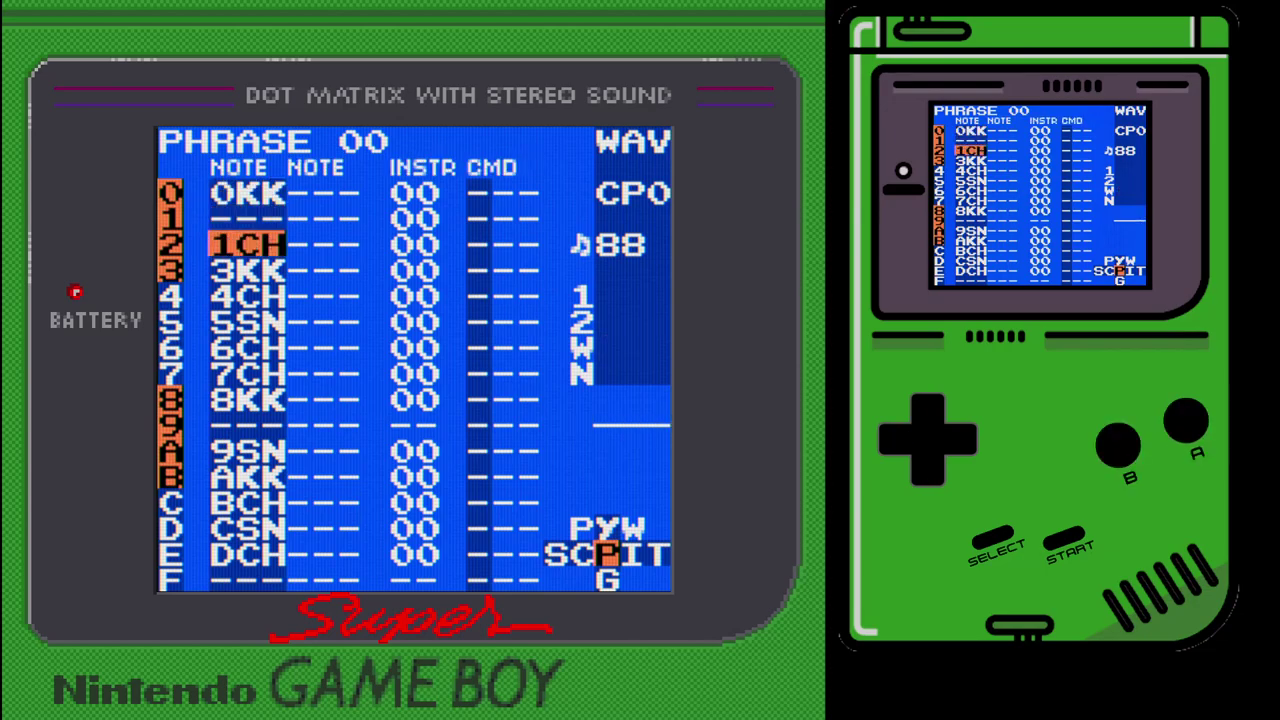
Clear the note in row 2, and restore 1CH in row 1 and 2SN in row 2.
key("Up")
key("Up")
key("Down")
key("Down")
key("z+x")
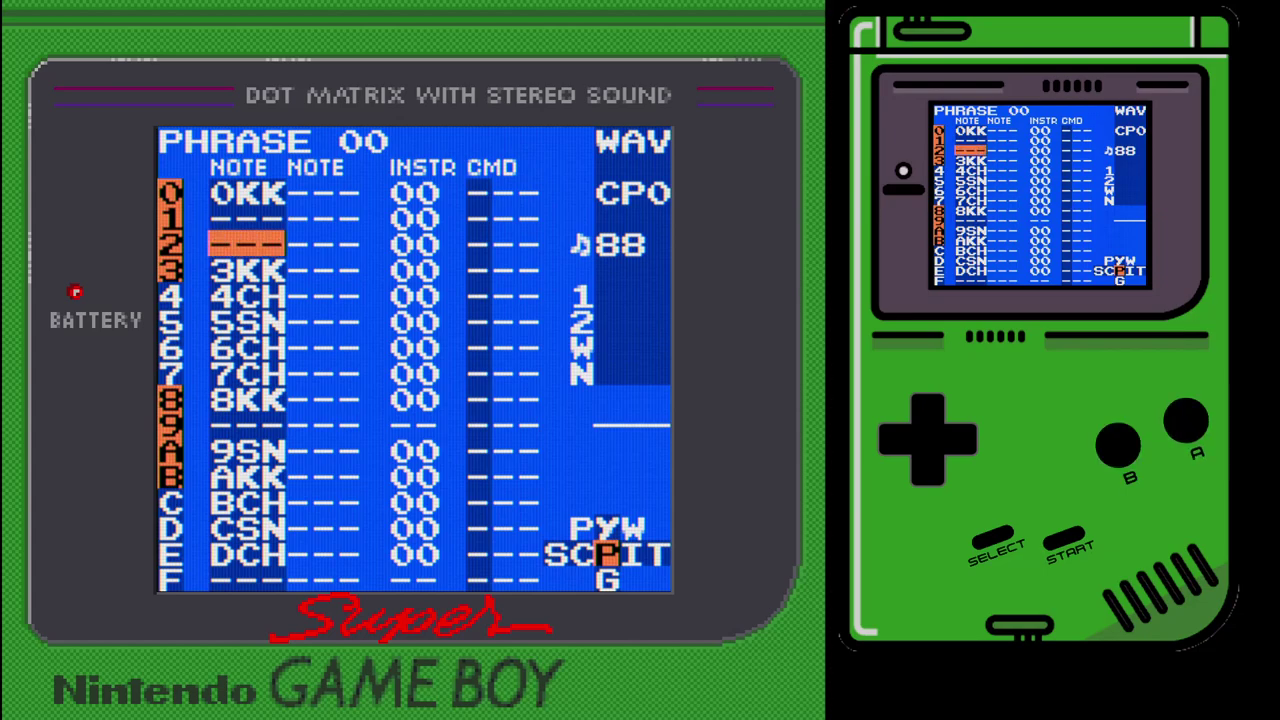
key("Up")
key("x")
key("Down")
key("x+Right")
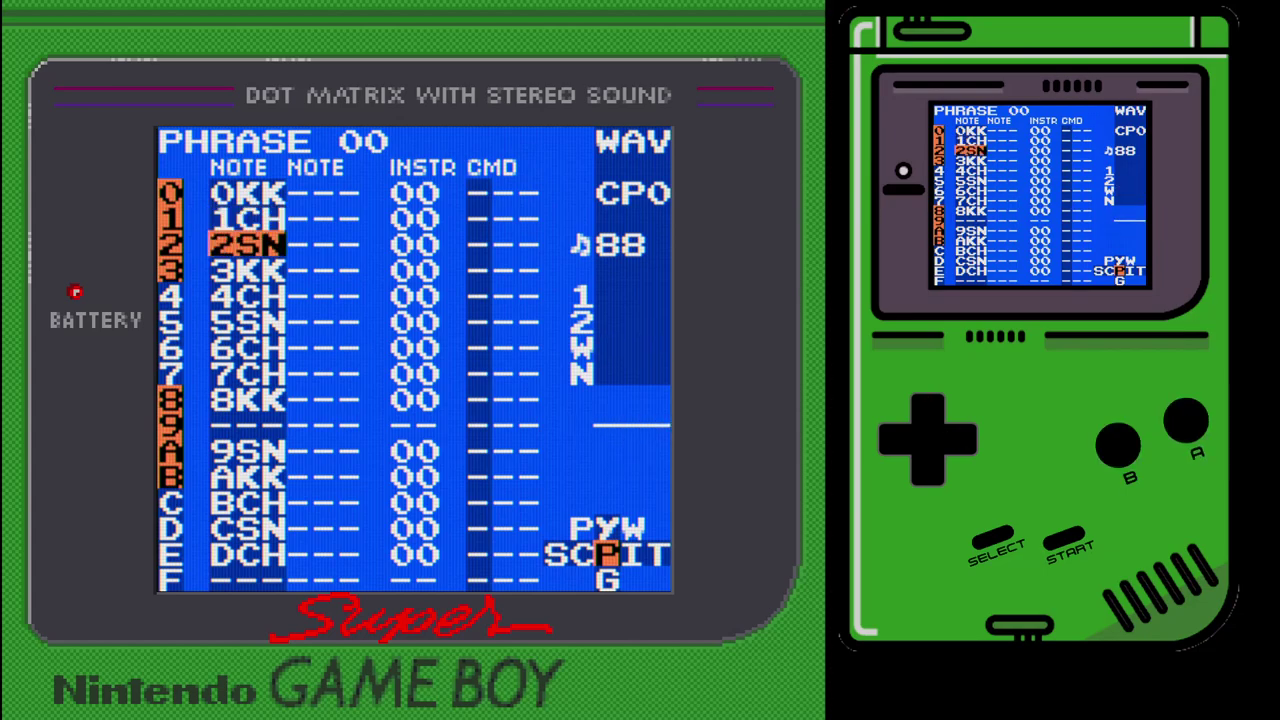